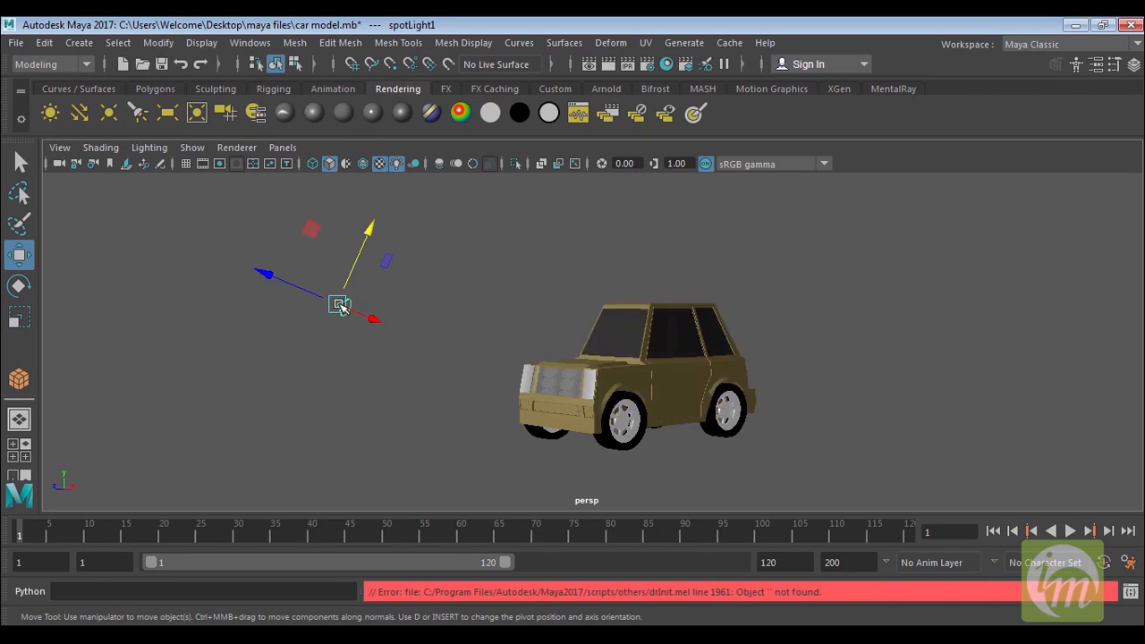
Step: Select the ambient light above the car, render the current frame as a preview, and close the render window
left_click_drag(638, 262, 693, 287, "alt")
left_click(627, 203)
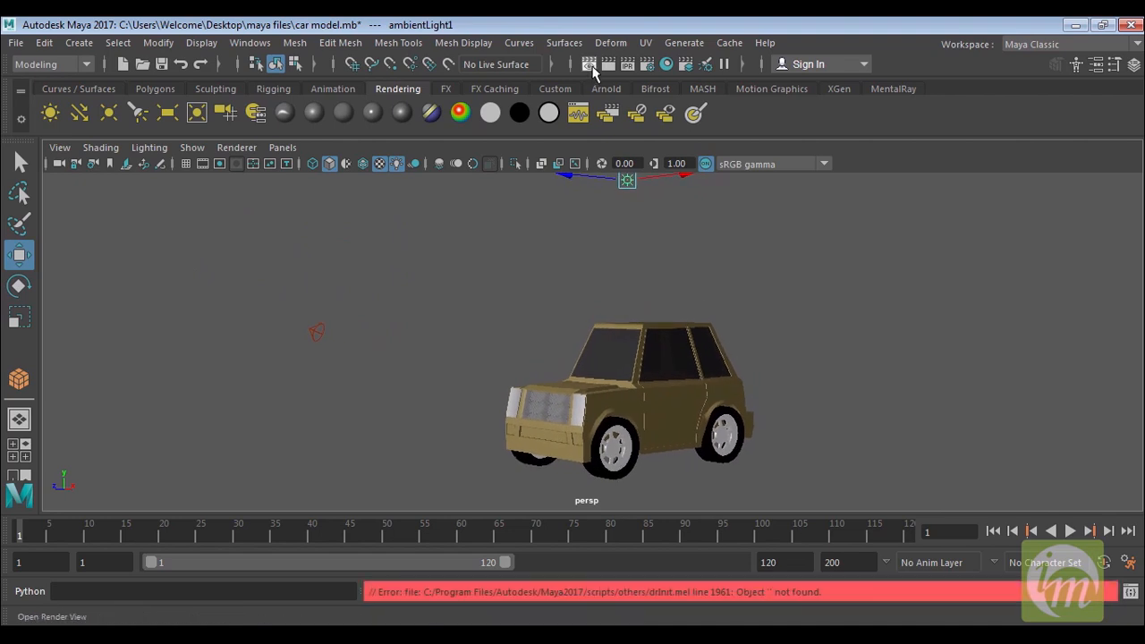
left_click(610, 67)
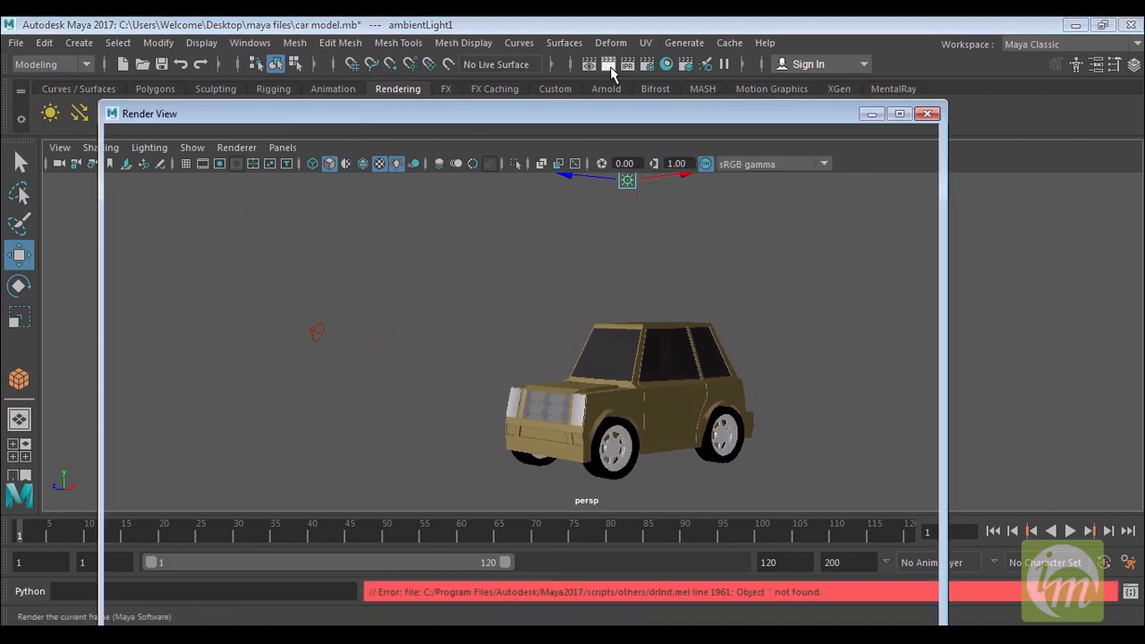
left_click_drag(733, 119, 729, 94)
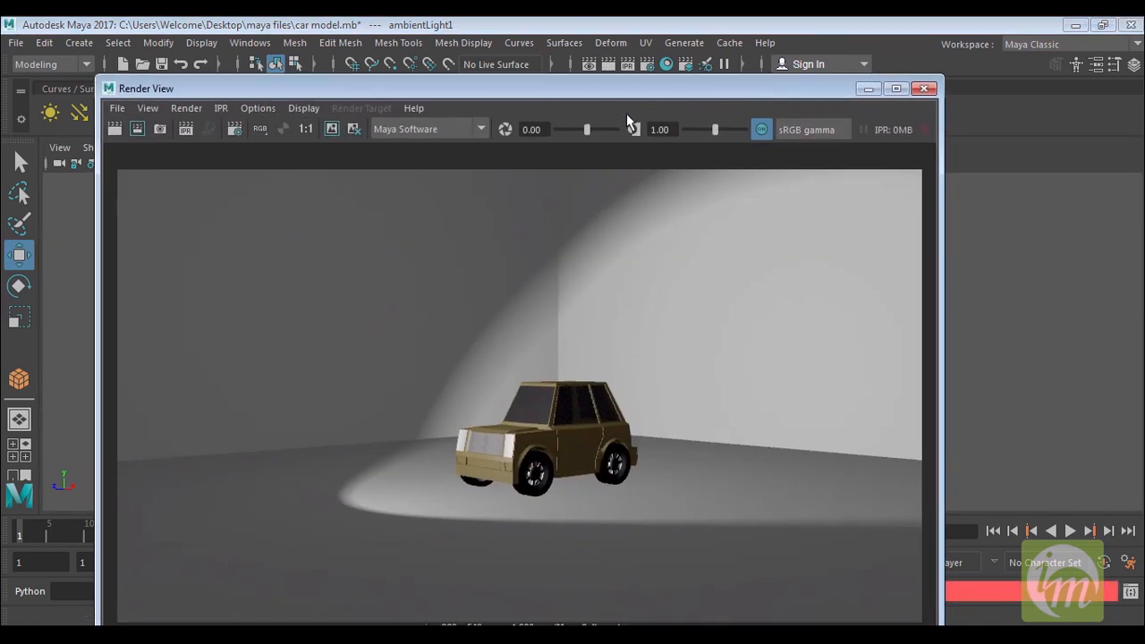
left_click(924, 90)
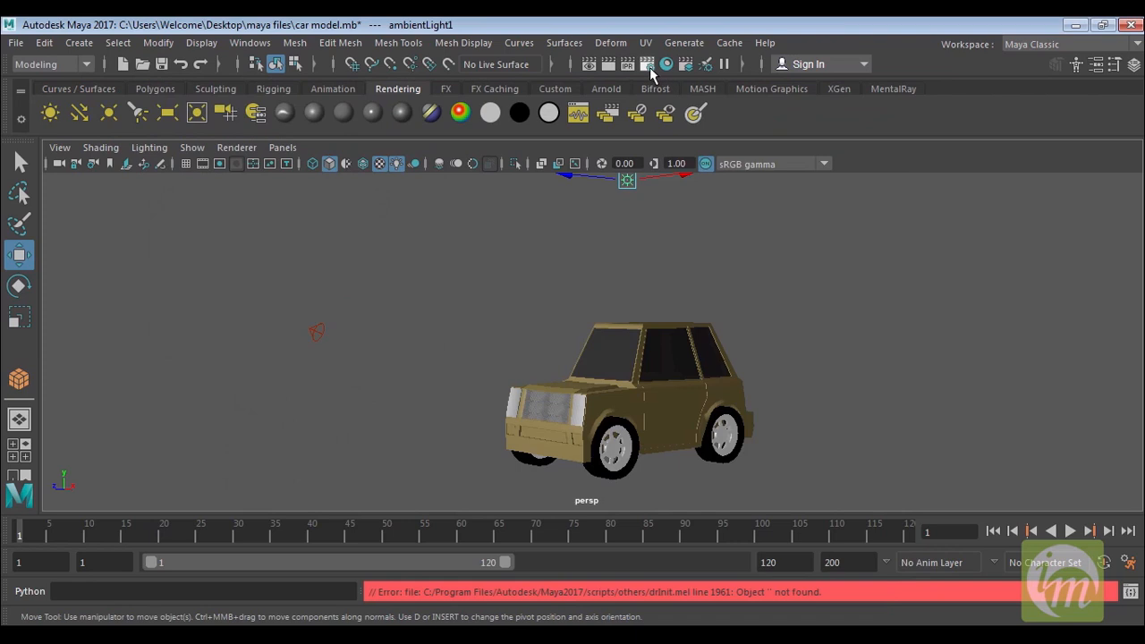
Step: Choose Maya Software as the renderer in the render settings and close them
left_click(650, 67)
left_click_drag(462, 226, 567, 79)
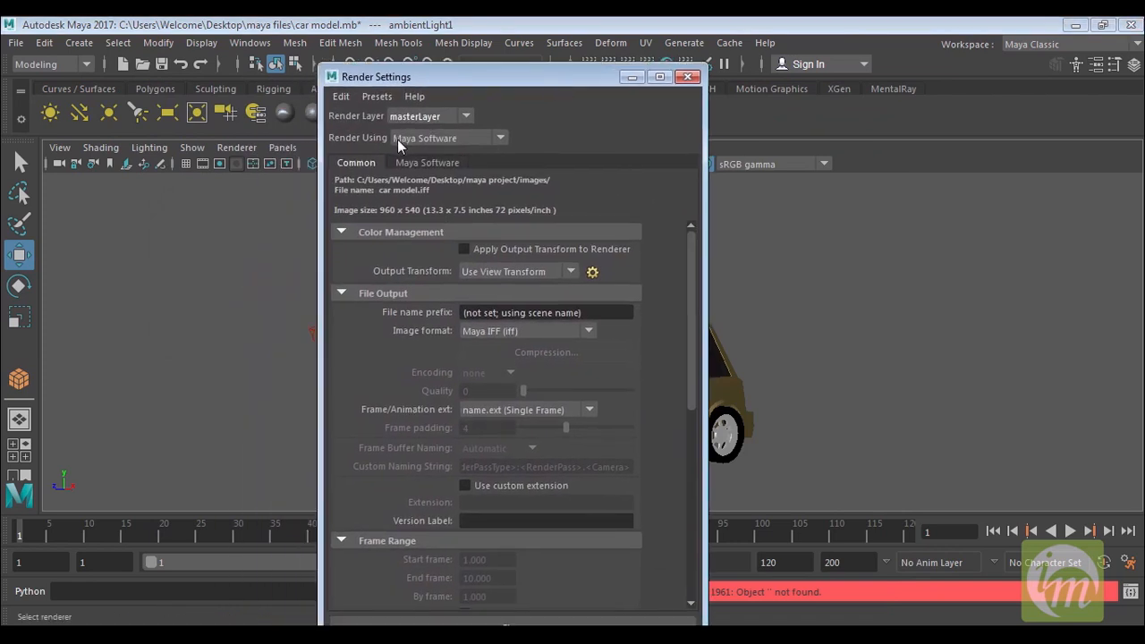
left_click(689, 76)
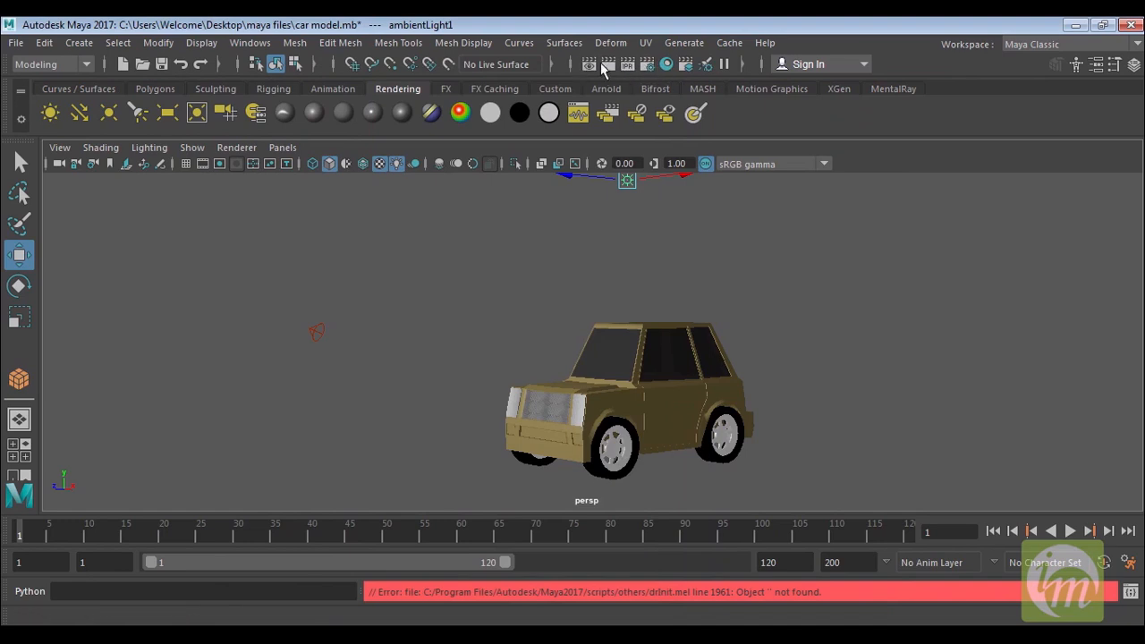
left_click(647, 64)
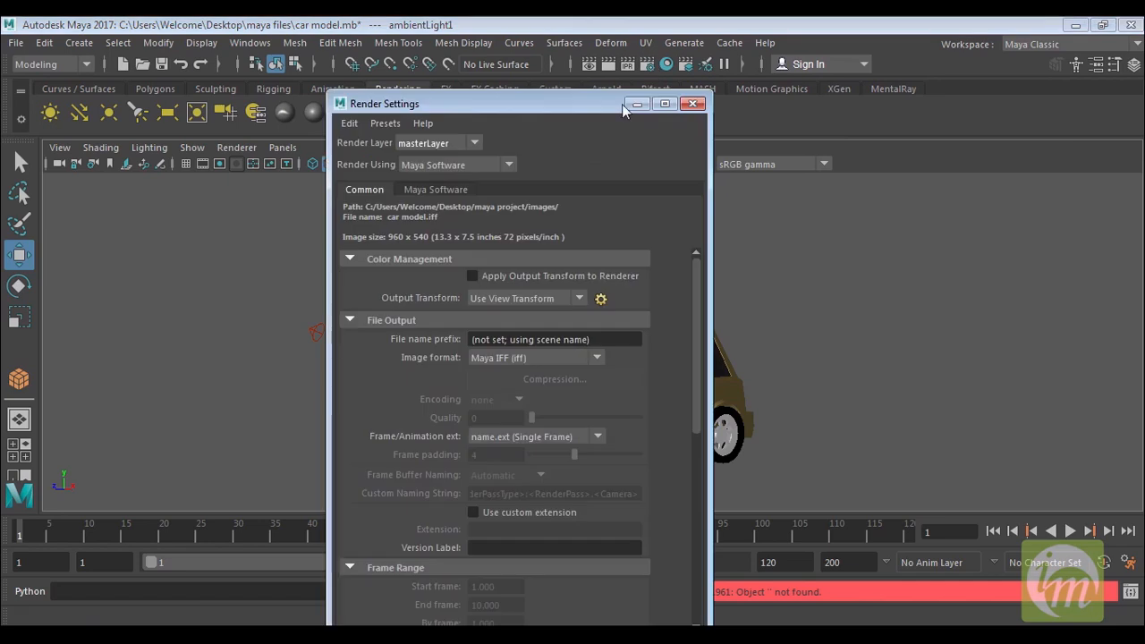
left_click_drag(590, 104, 972, 66)
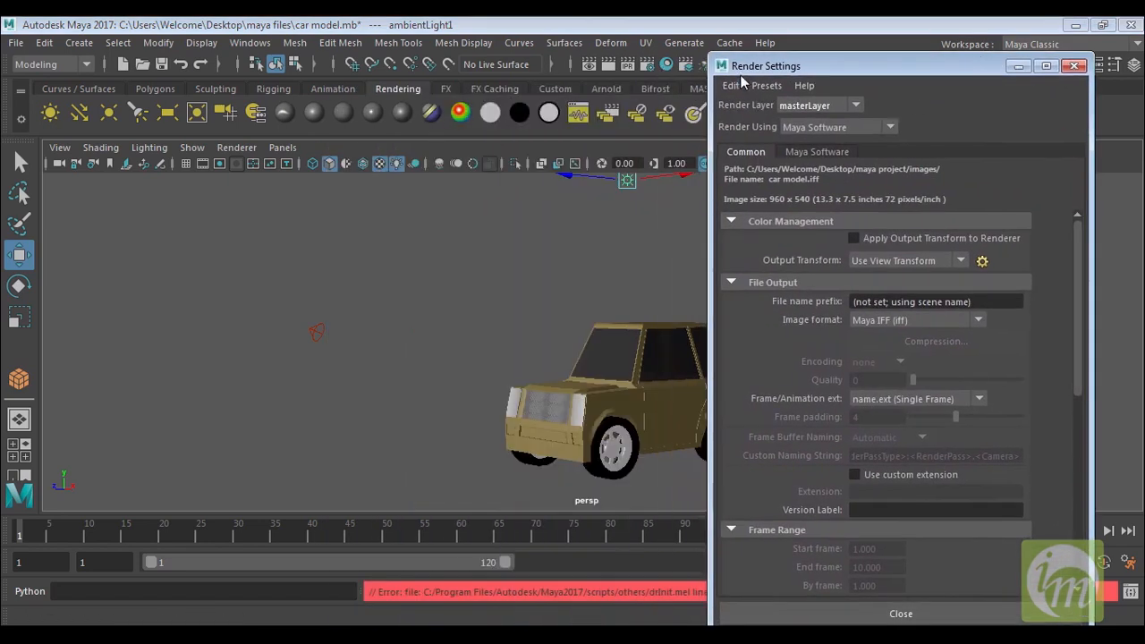
left_click(845, 128)
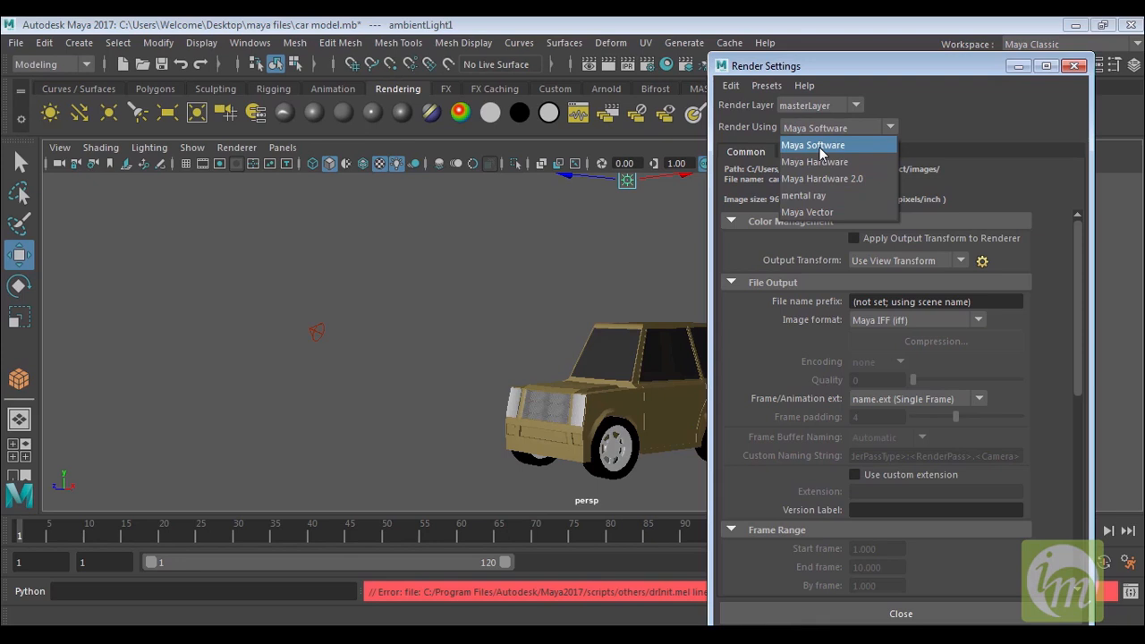
left_click(821, 146)
left_click(1074, 65)
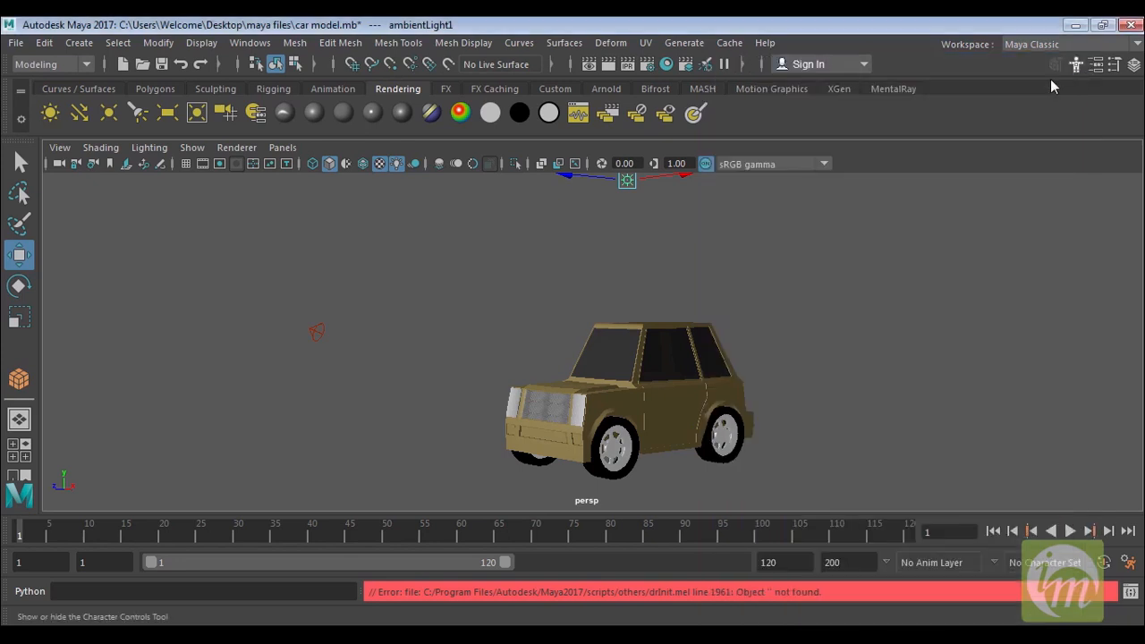
Step: Render the current frame again, keep the image in a smaller Render View, and minimize that window
left_click(611, 65)
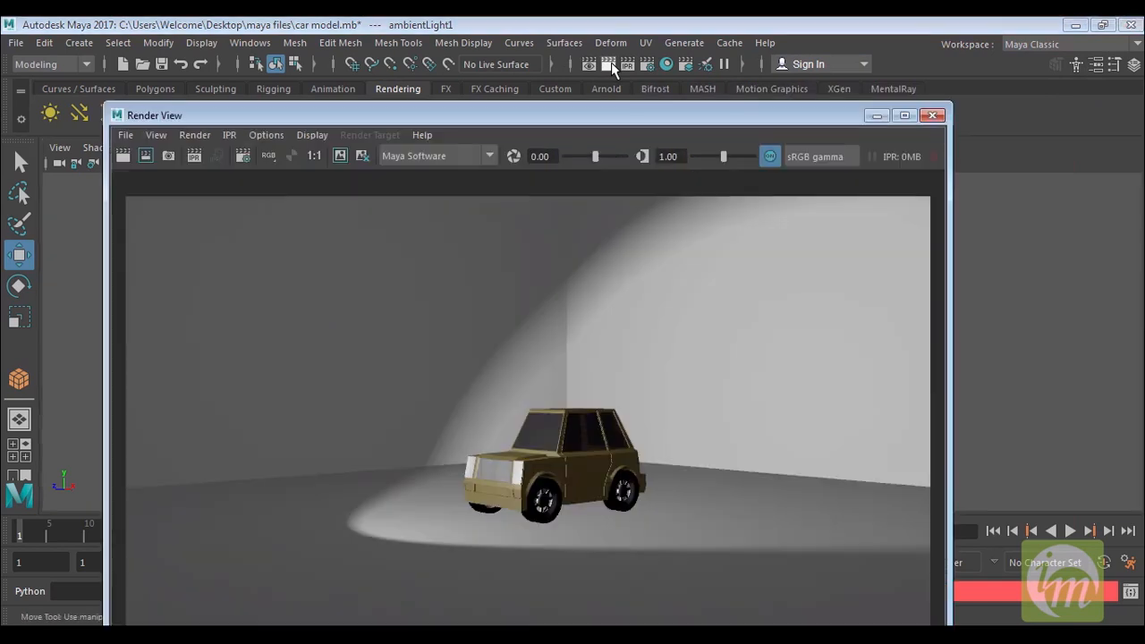
left_click_drag(628, 120, 637, 68)
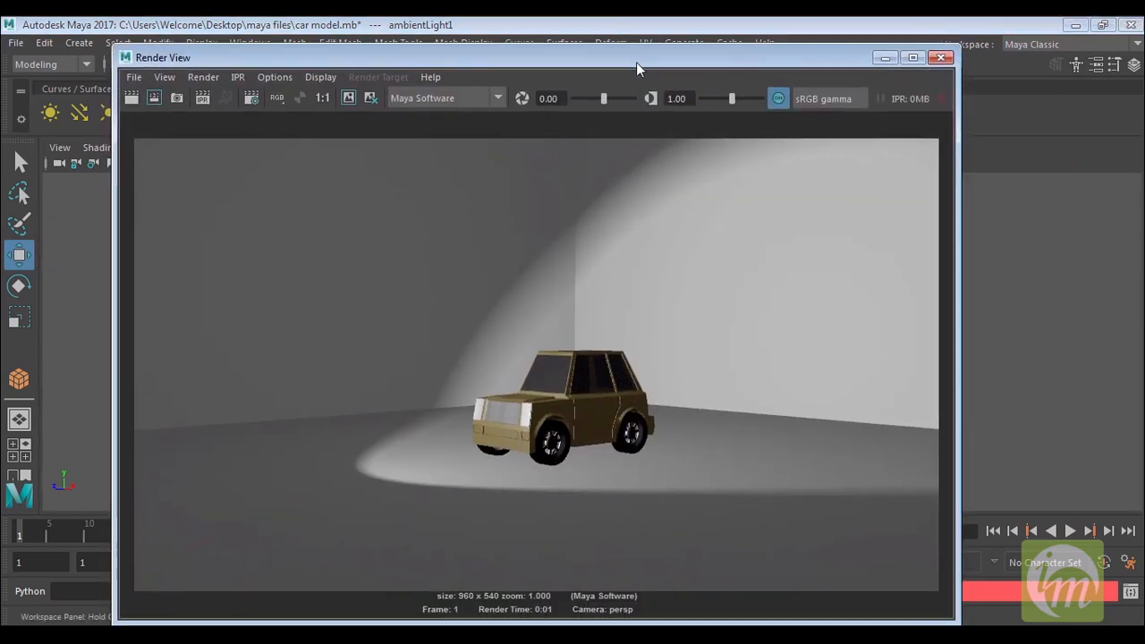
left_click_drag(954, 49, 835, 208)
left_click_drag(698, 221, 699, 115)
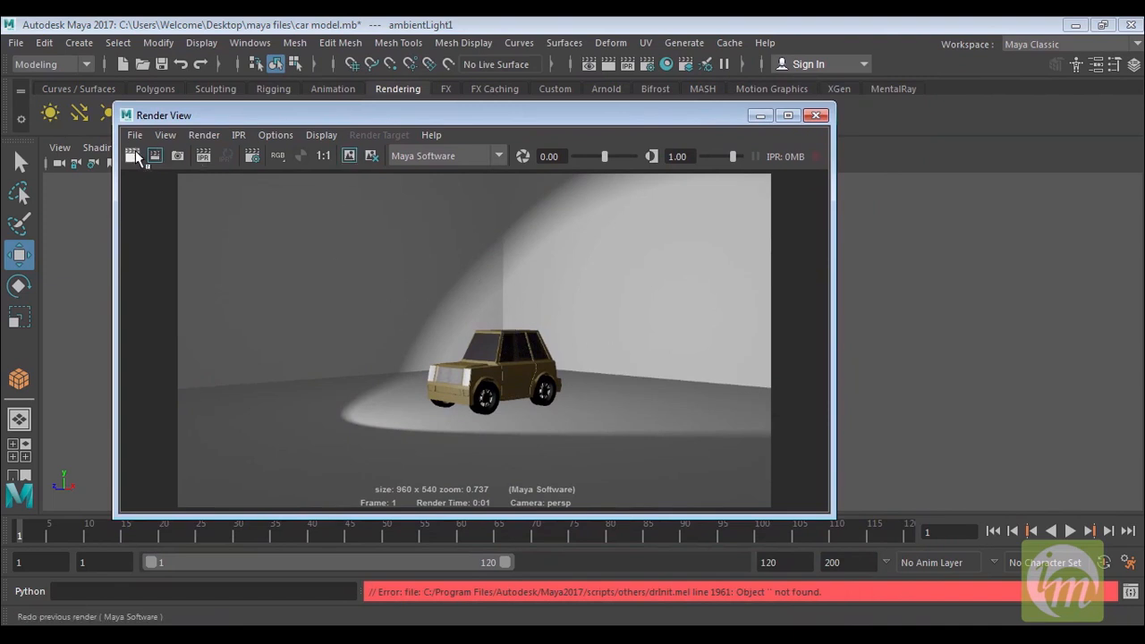
left_click(348, 157)
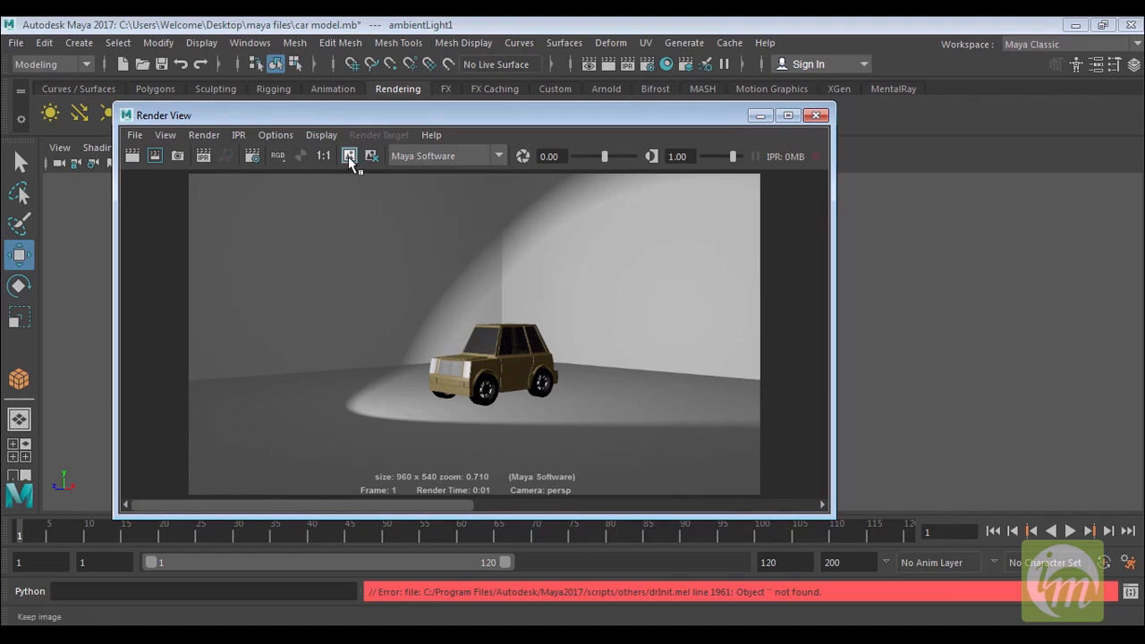
left_click(759, 117)
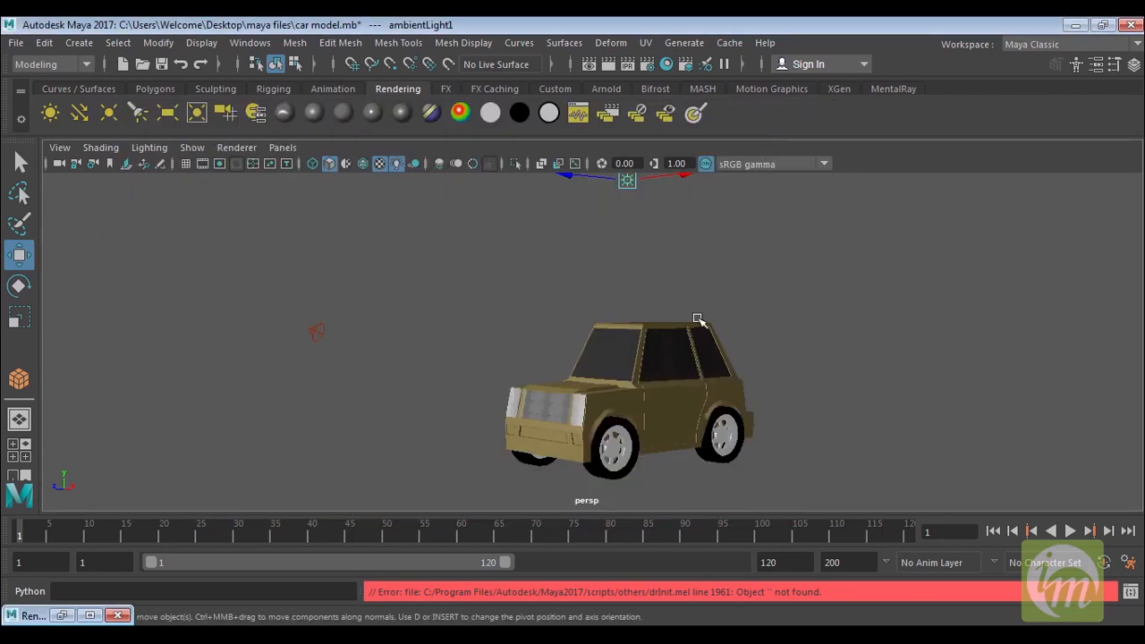
Step: Show the spot light's shape attributes and expand their mental ray section
left_click(314, 332)
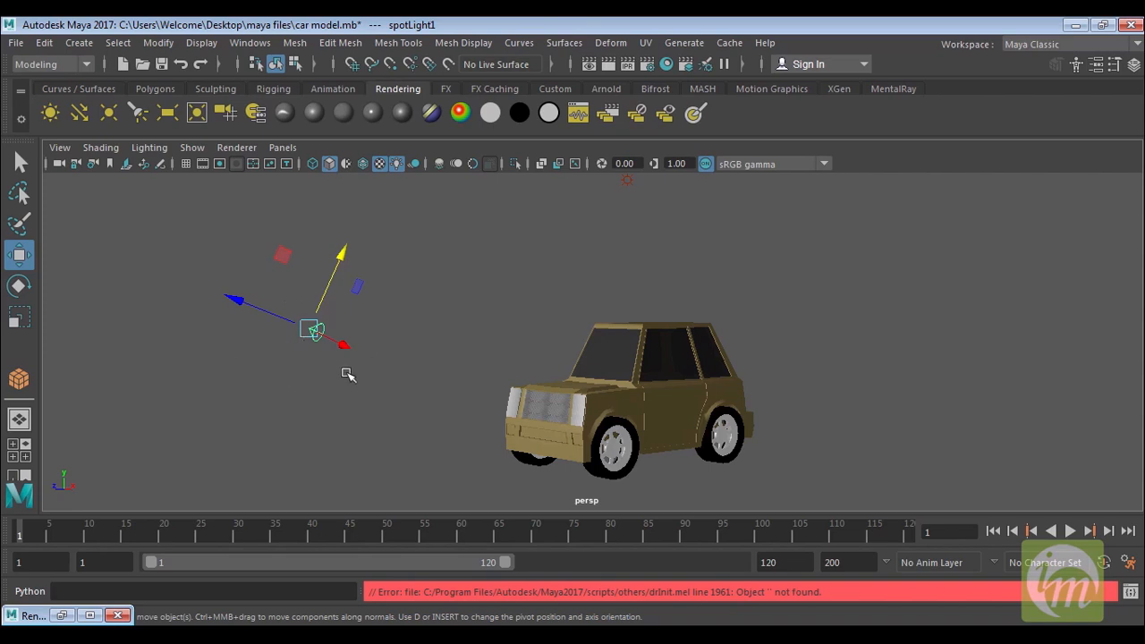
left_click(1100, 65)
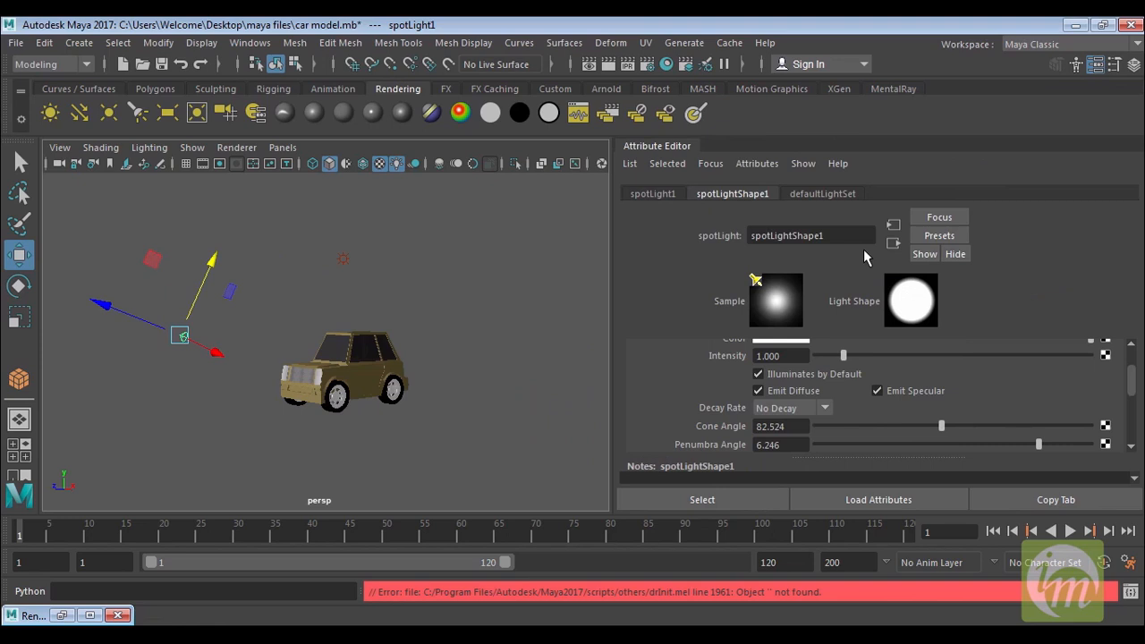
left_click_drag(1135, 385, 1134, 420)
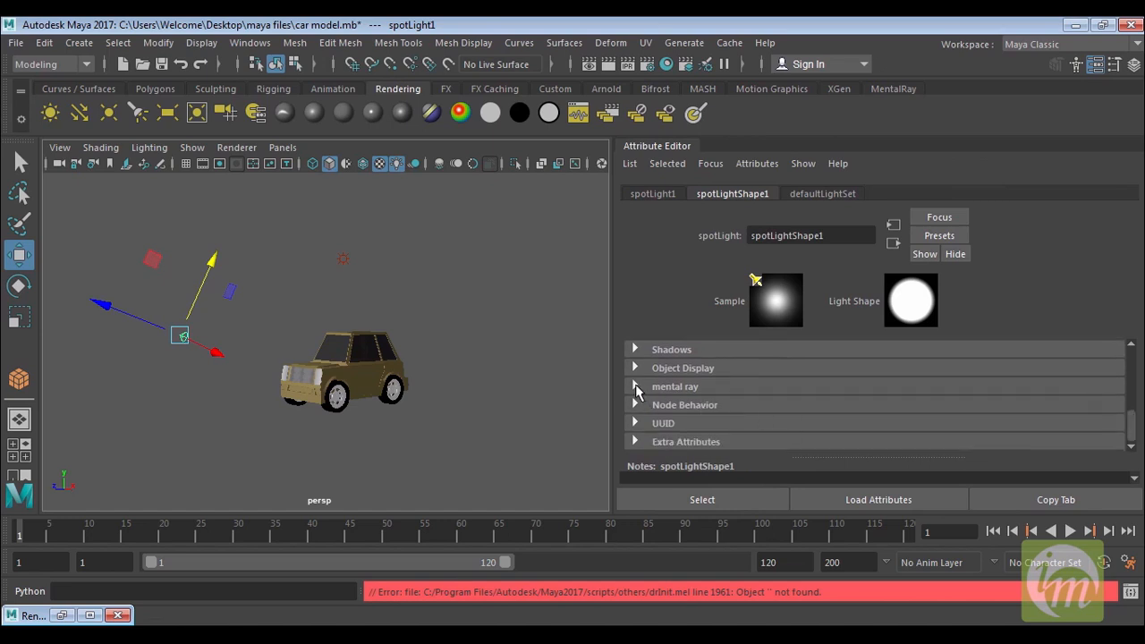
left_click(635, 387)
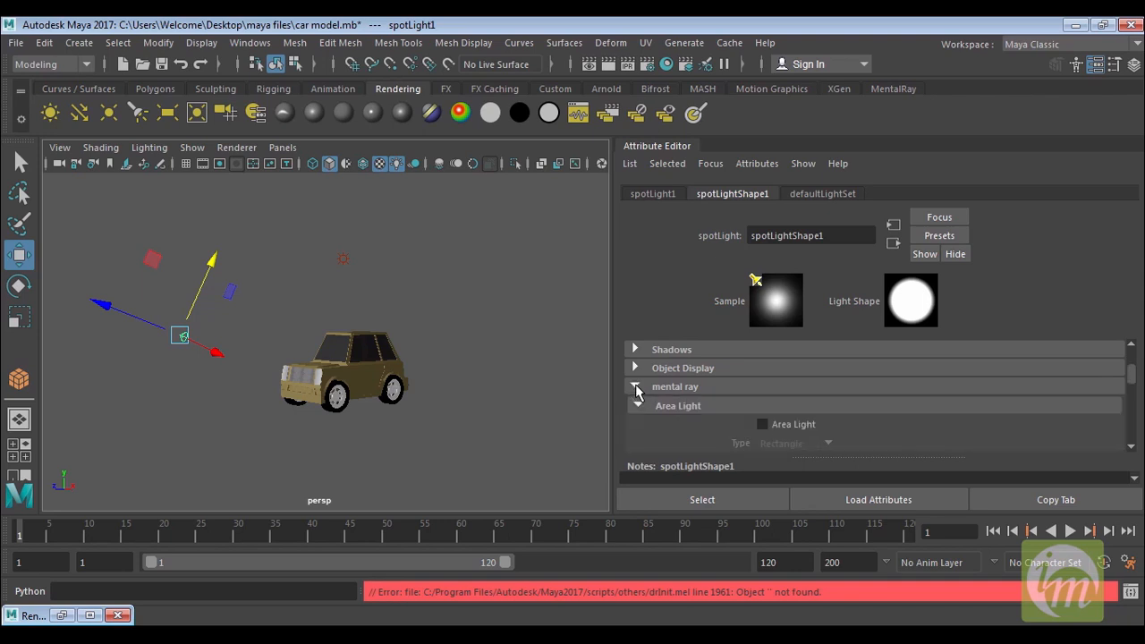
scroll(1131, 384, "down", 3)
scroll(1131, 384, "up", 3)
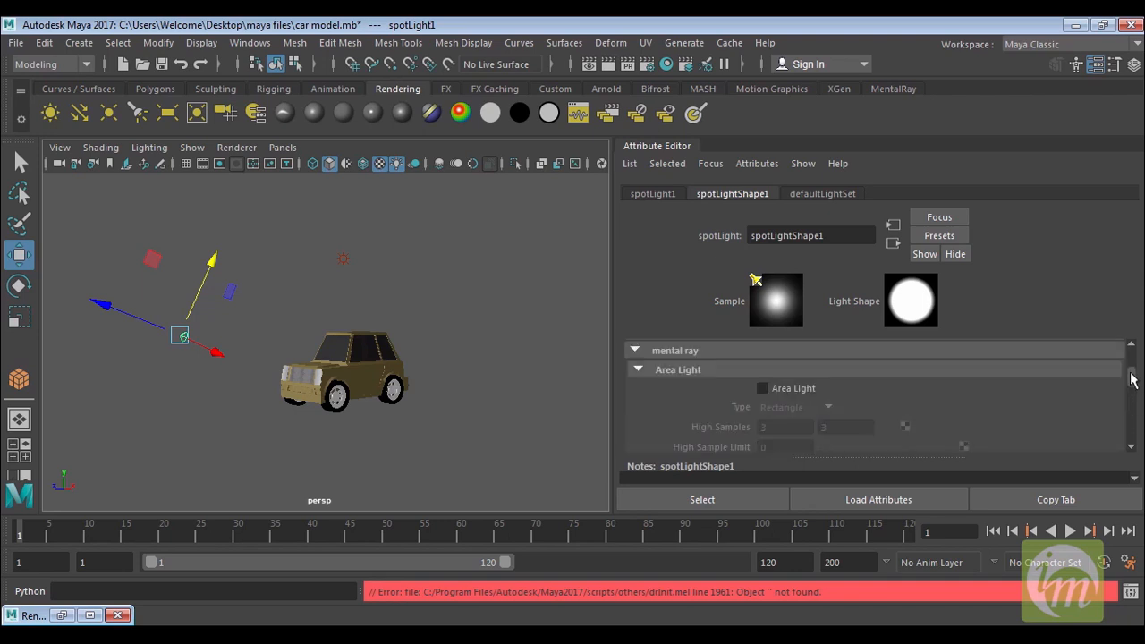
Step: Collapse the Area Light, Caustic and Global Illumination, Shadows and Custom Shaders groups of the spot light's mental ray section
left_click(638, 370)
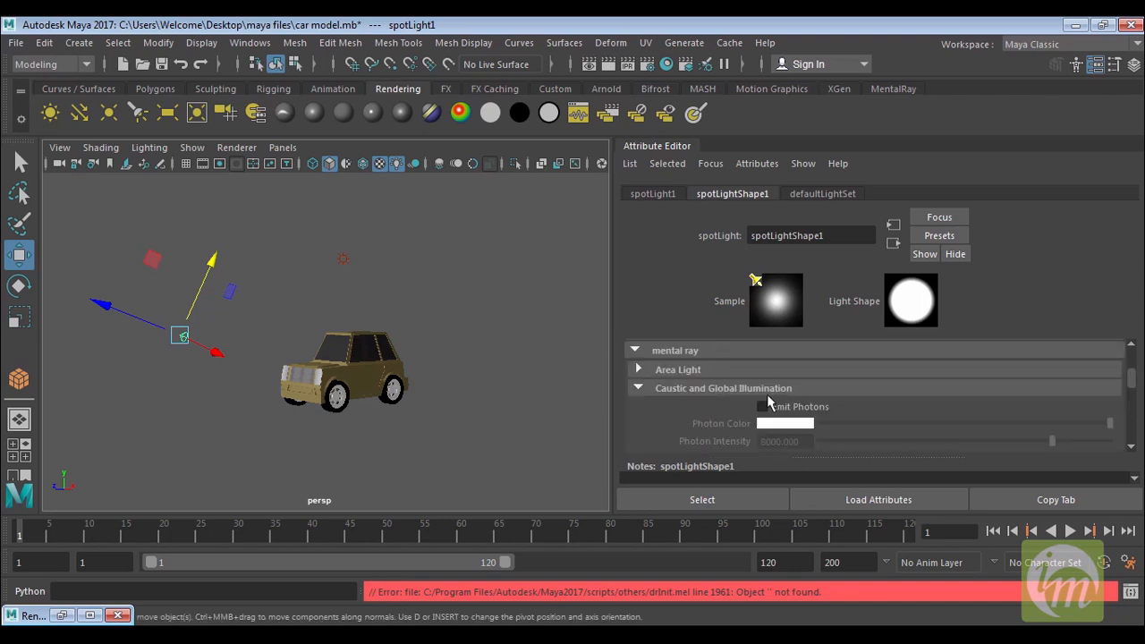
left_click(638, 388)
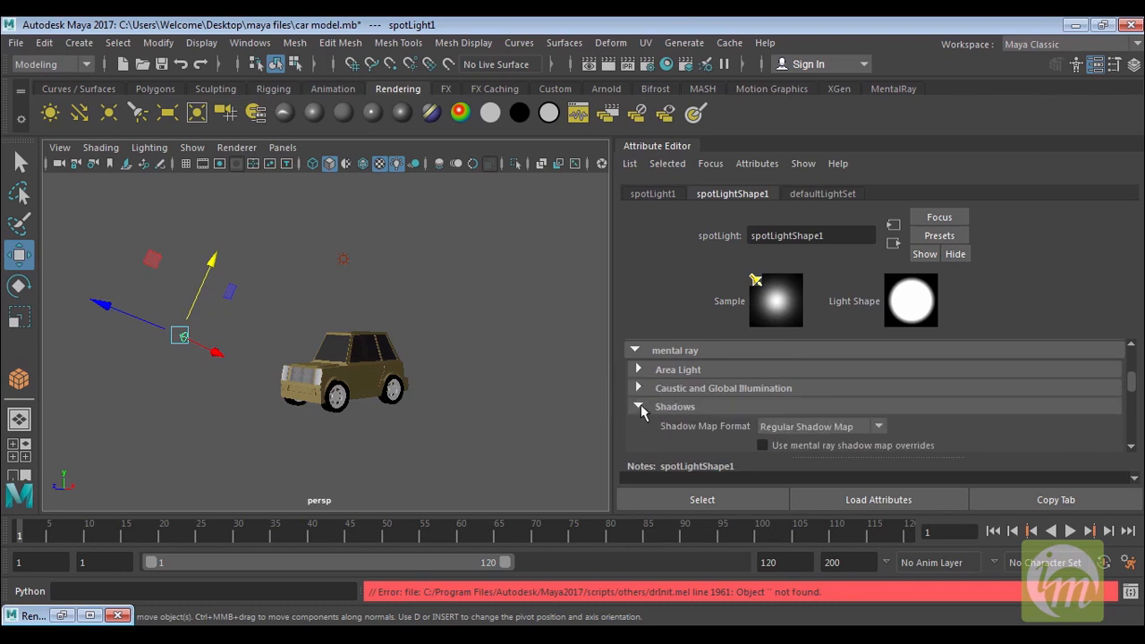
left_click(638, 406)
left_click(638, 425)
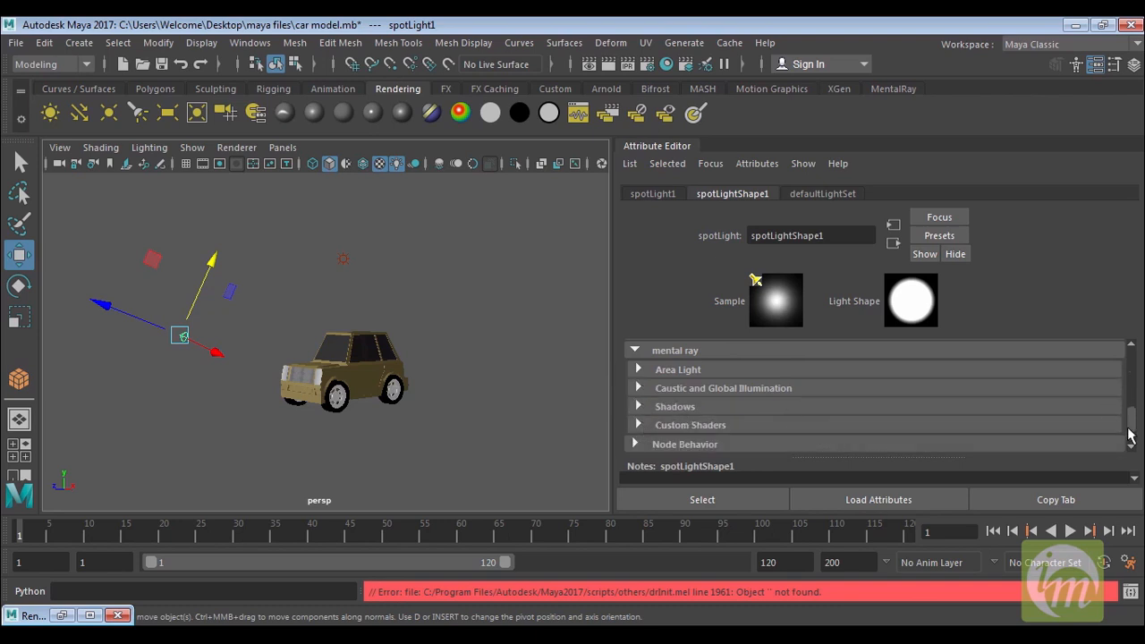
scroll(1133, 429, "down", 2)
scroll(1133, 428, "up", 3)
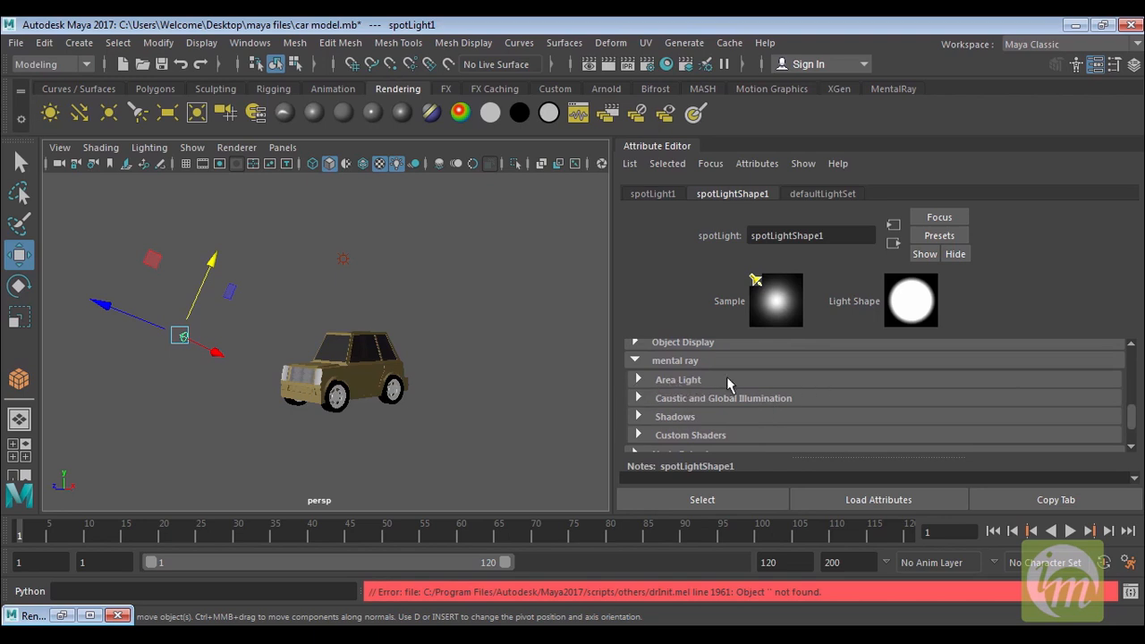
Step: Expand the Area Light group and enable Area Light for the spot light
left_click(638, 379)
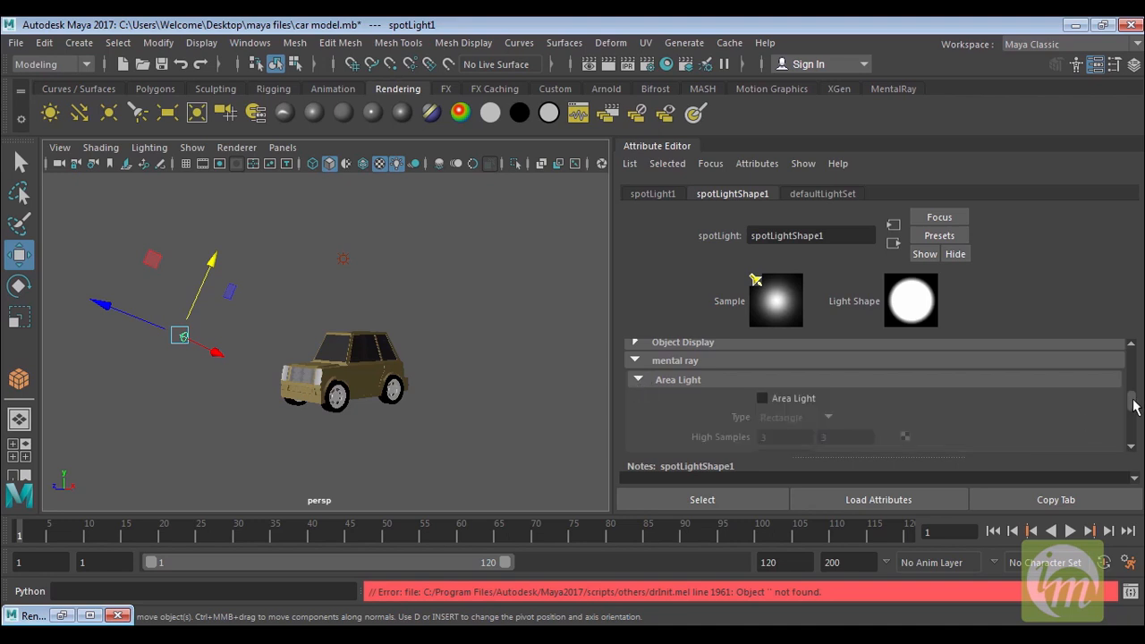
scroll(1133, 405, "down", 1)
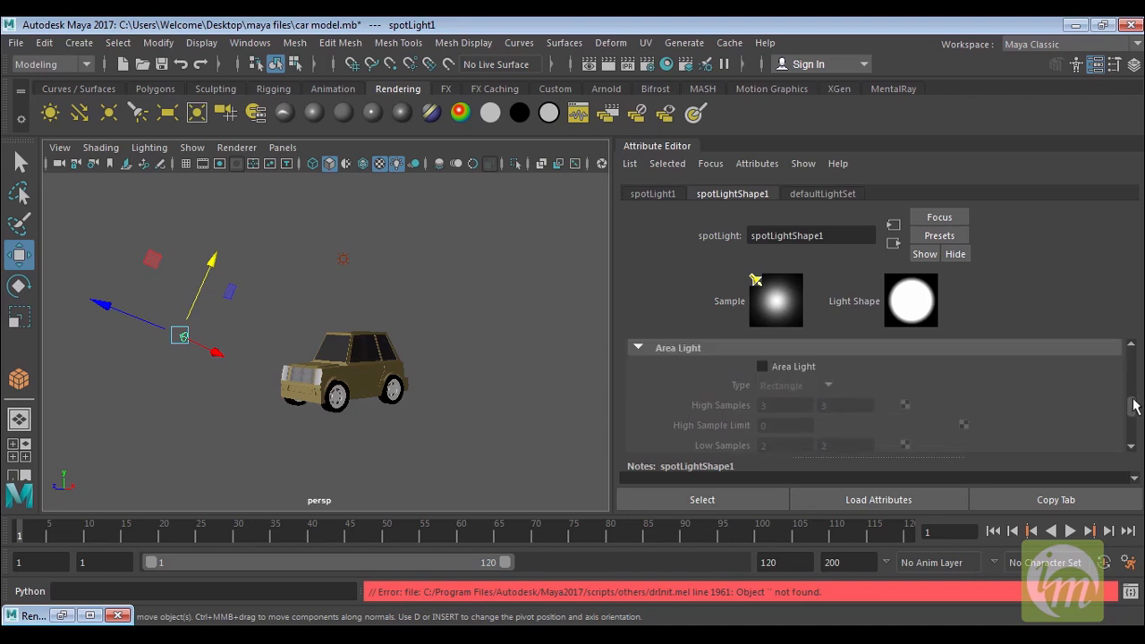
left_click_drag(1132, 399, 1133, 397)
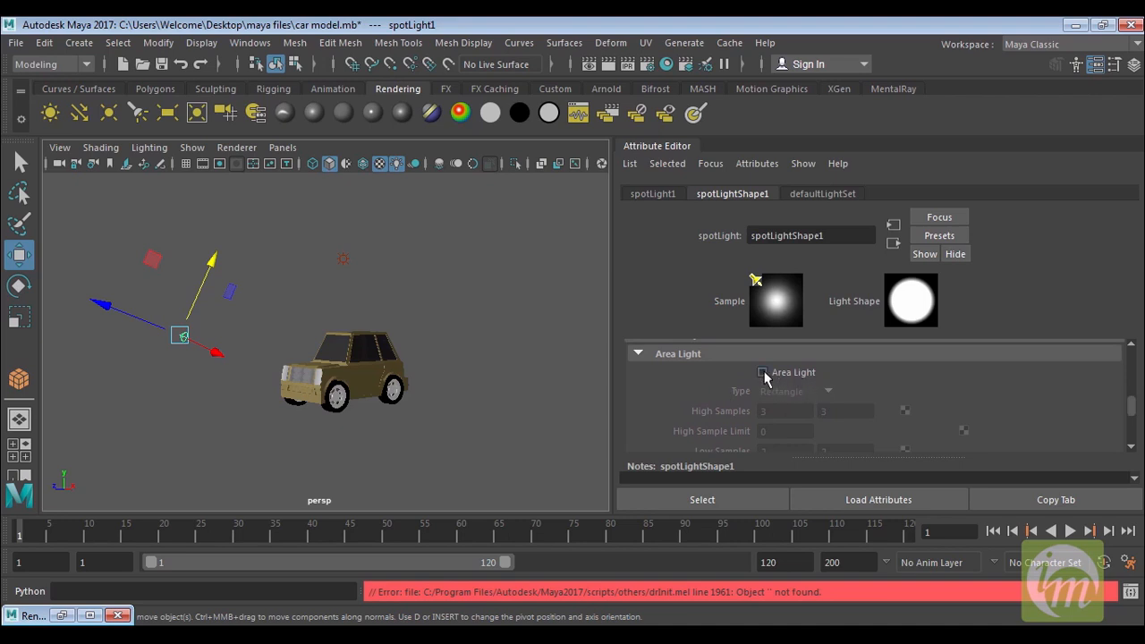
left_click(764, 374)
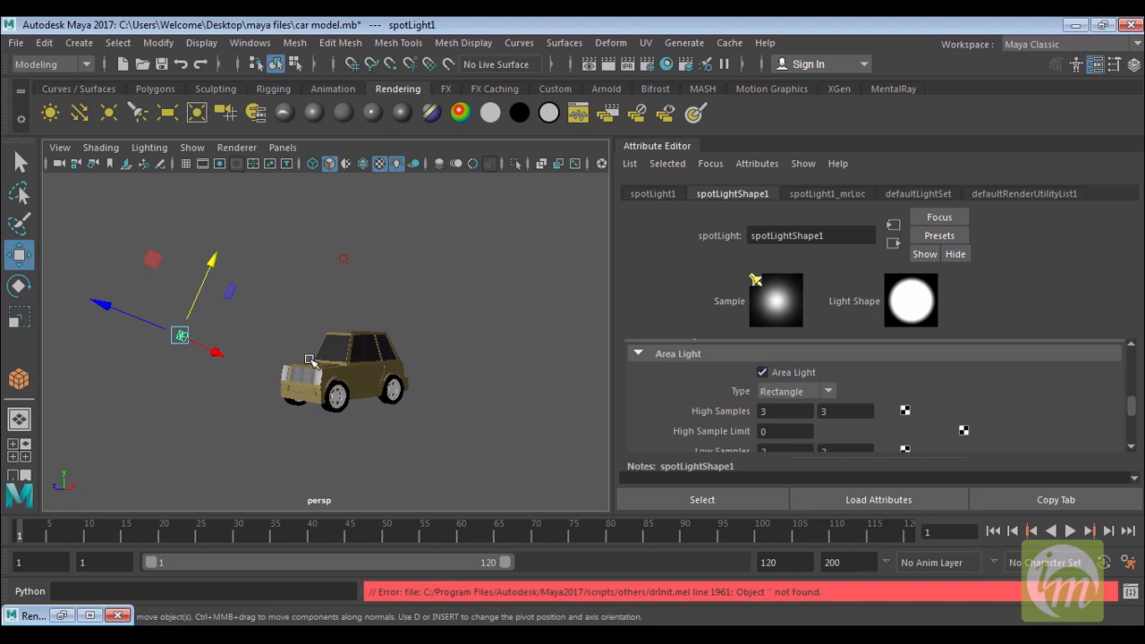
Step: Examine the spot light's area light shape up close in the front view
key("space")
key("space")
middle_click_drag(442, 384, 488, 380, "alt")
key("space")
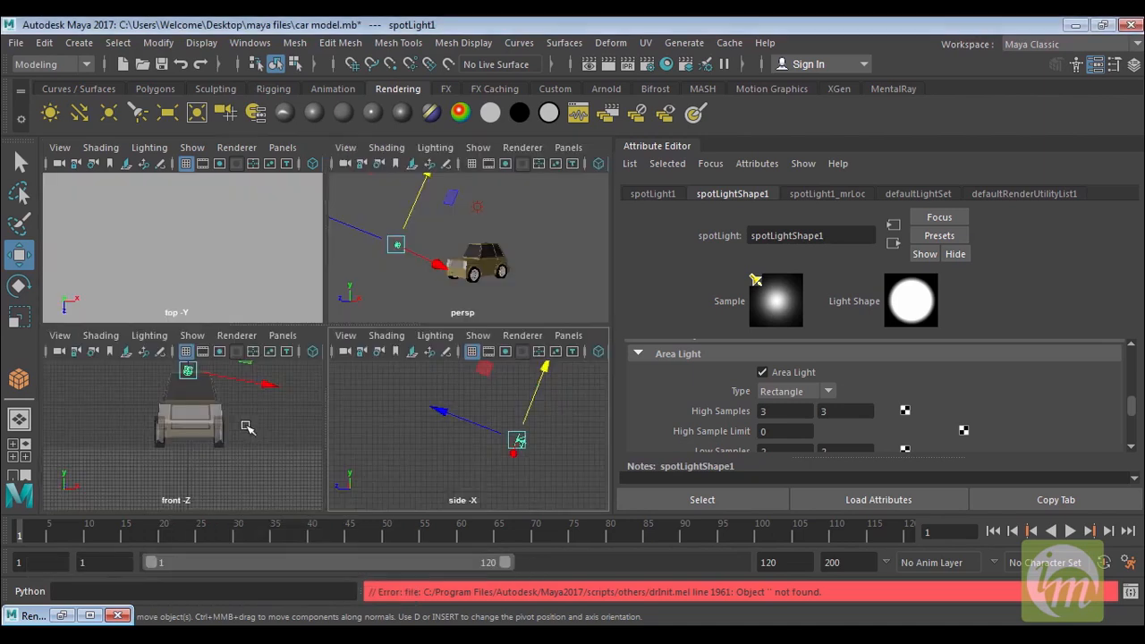
key("space")
right_click_drag(432, 327, 435, 289, "alt")
left_click(374, 355)
left_click(364, 346)
right_click_drag(376, 356, 506, 476, "alt")
middle_click_drag(456, 398, 474, 380, "alt")
middle_click_drag(469, 395, 441, 317, "alt")
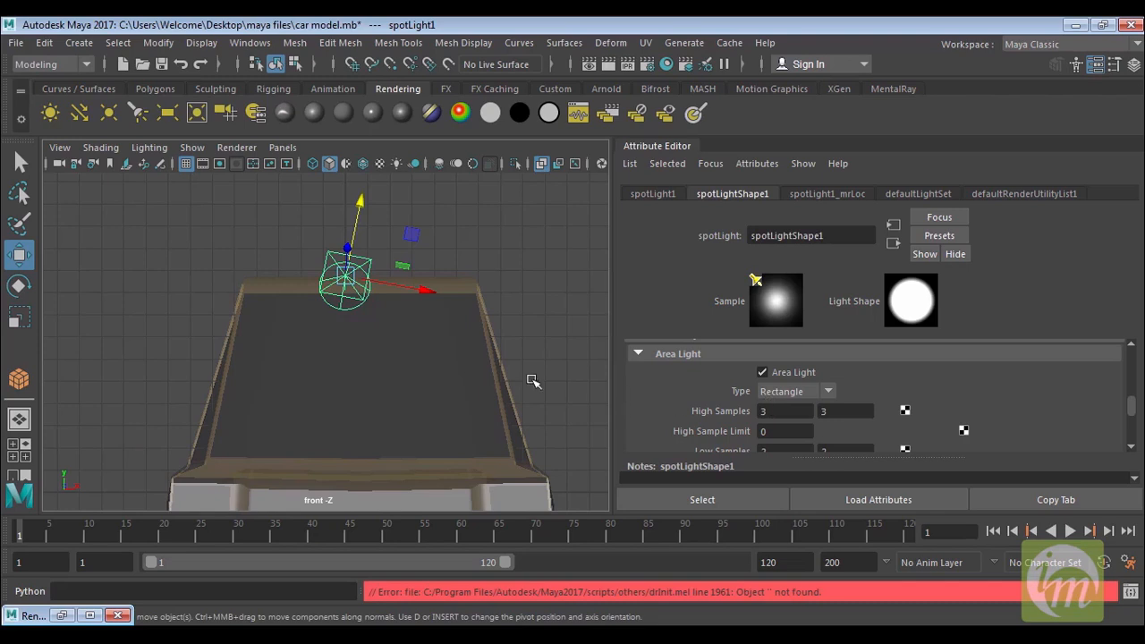
middle_click_drag(534, 383, 508, 363, "alt")
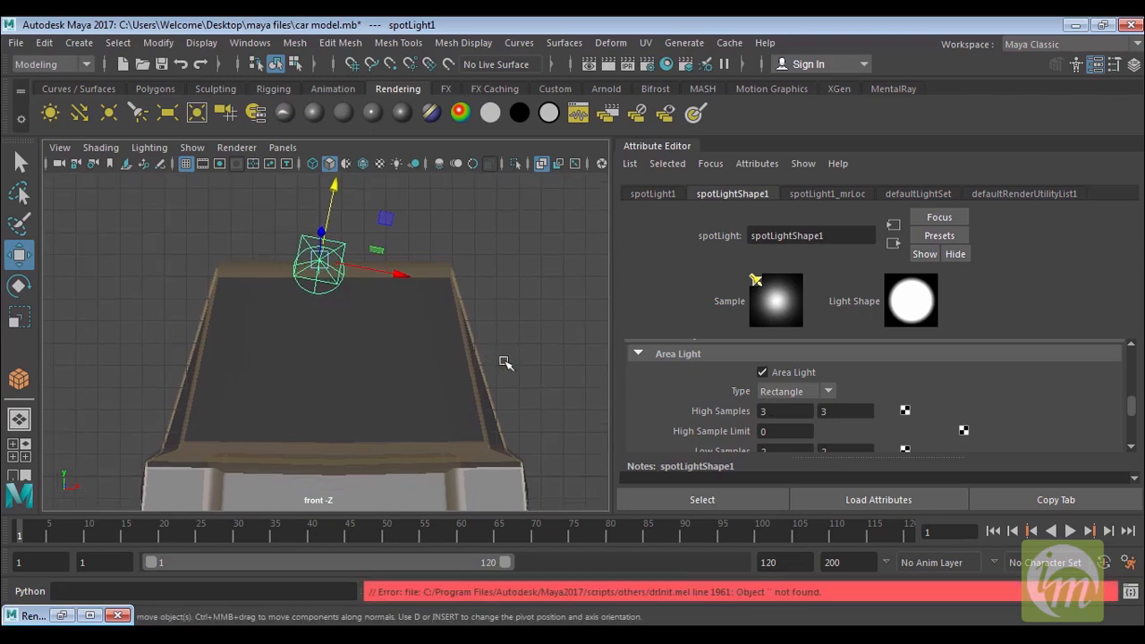
Step: Switch the area light's type to Disc and Sphere for comparison, ending on Cylinder
left_click(807, 393)
left_click(792, 425)
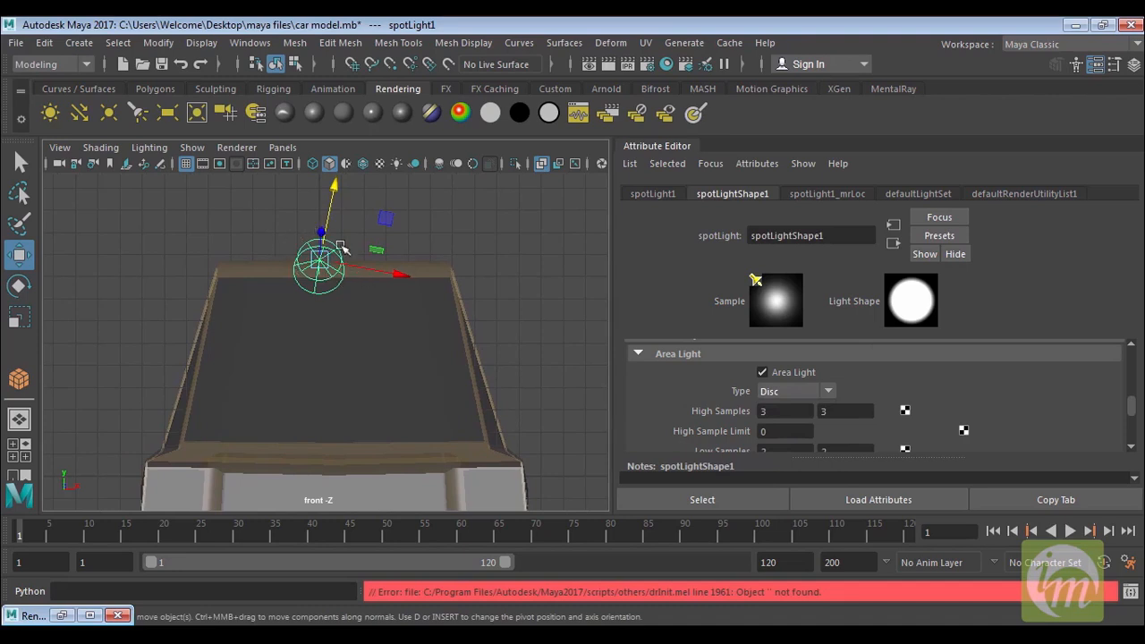
left_click(792, 394)
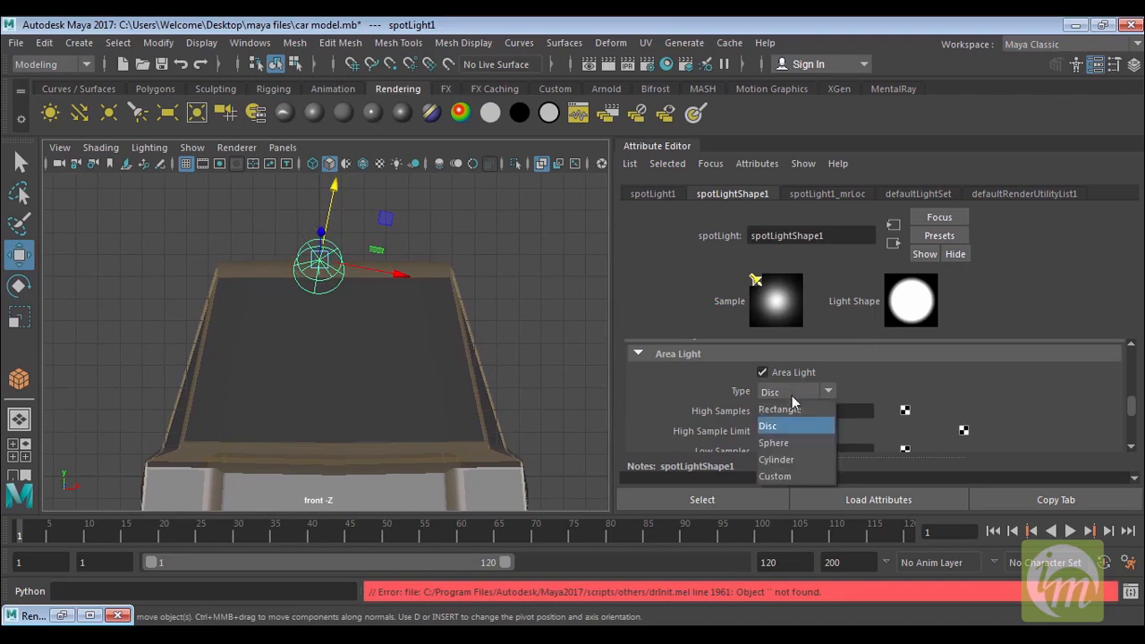
left_click(795, 445)
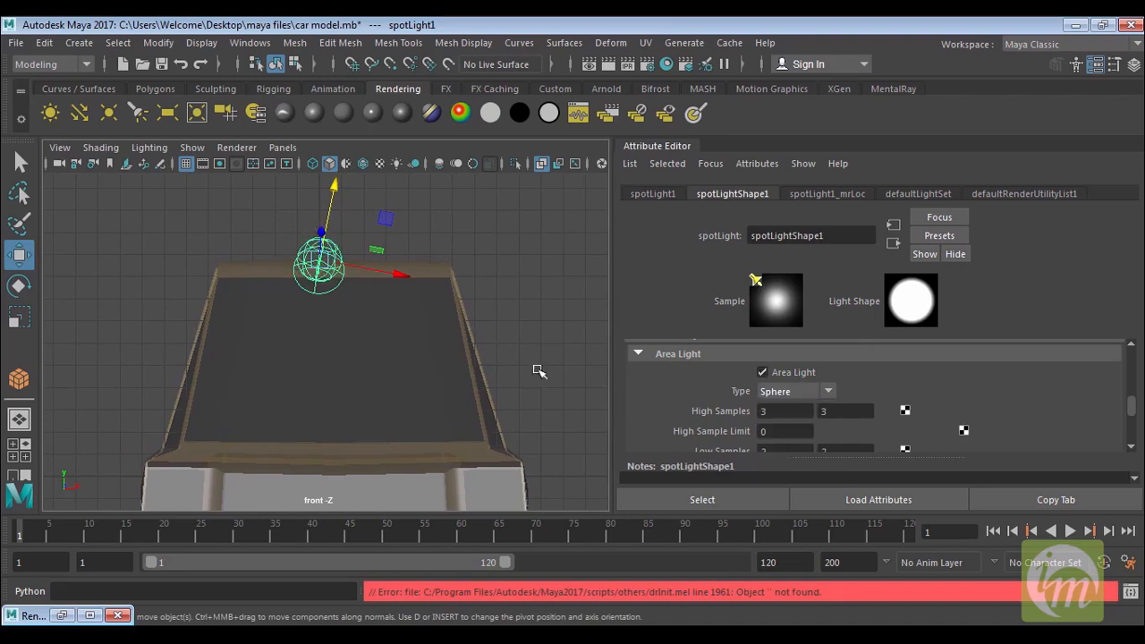
left_click(804, 392)
left_click(797, 452)
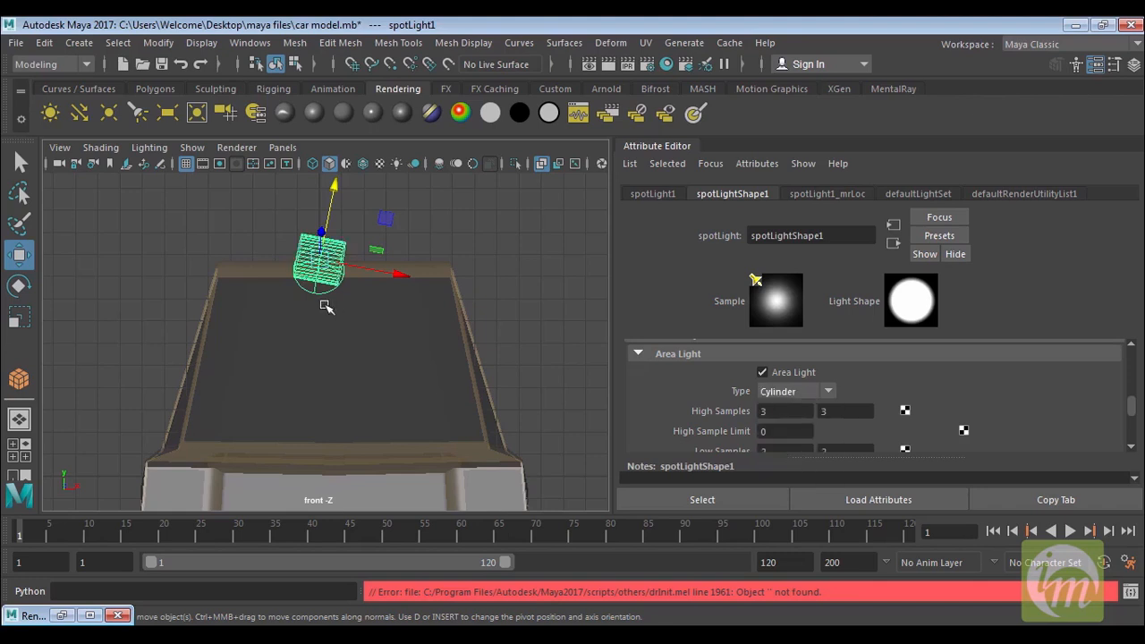
Step: Set the spot light's area light type to Rectangle and bring its sample settings into view
left_click(784, 394)
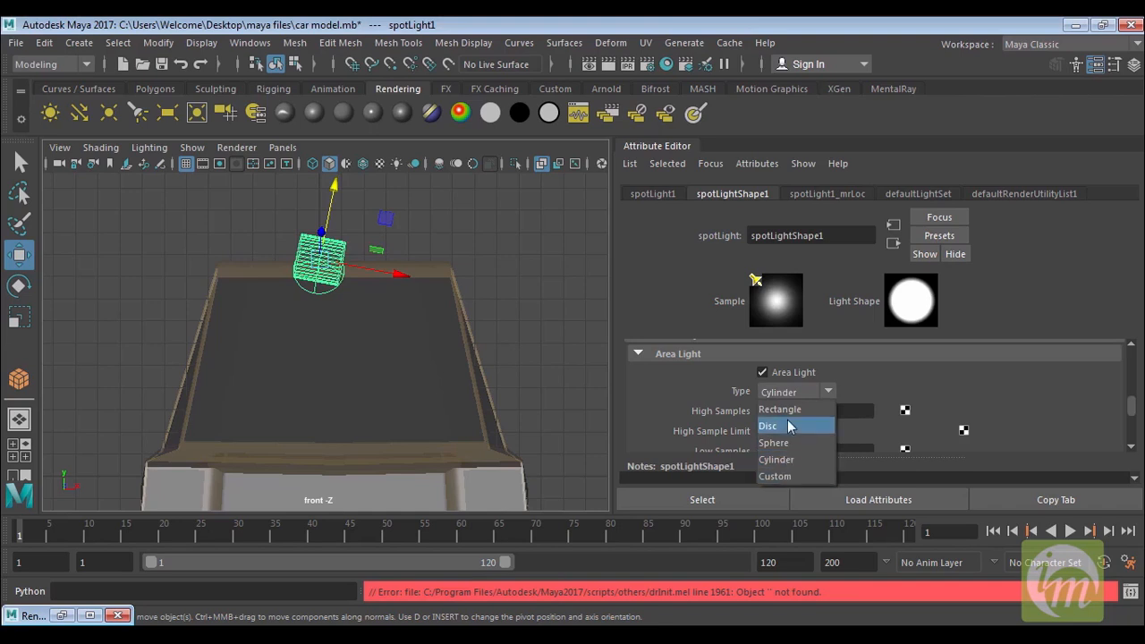
left_click(804, 411)
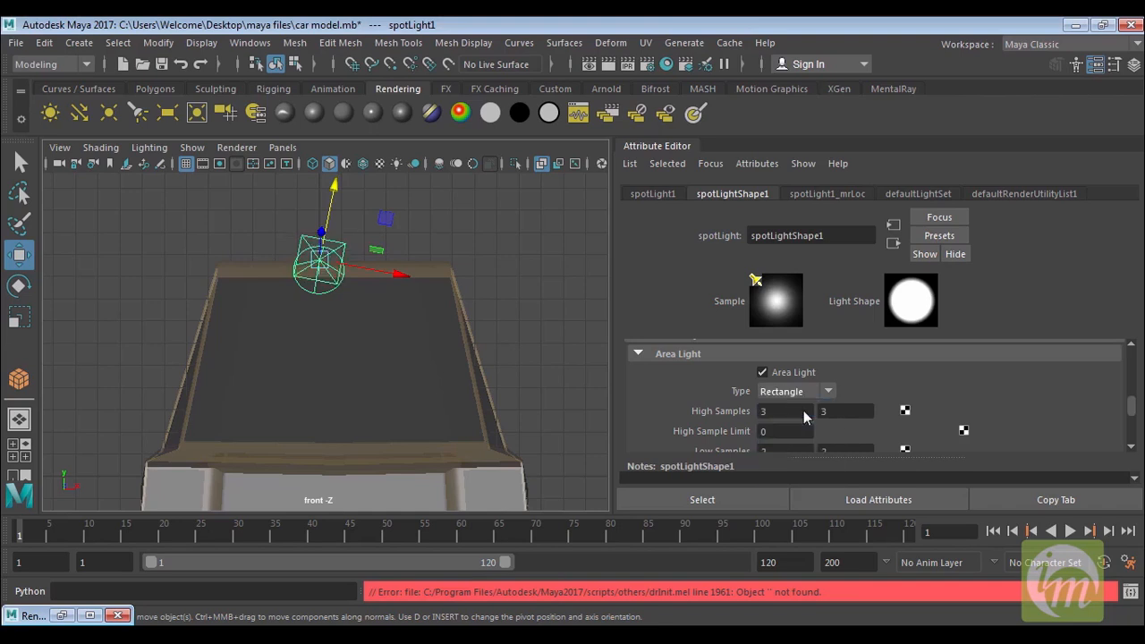
middle_click_drag(523, 349, 524, 322, "alt")
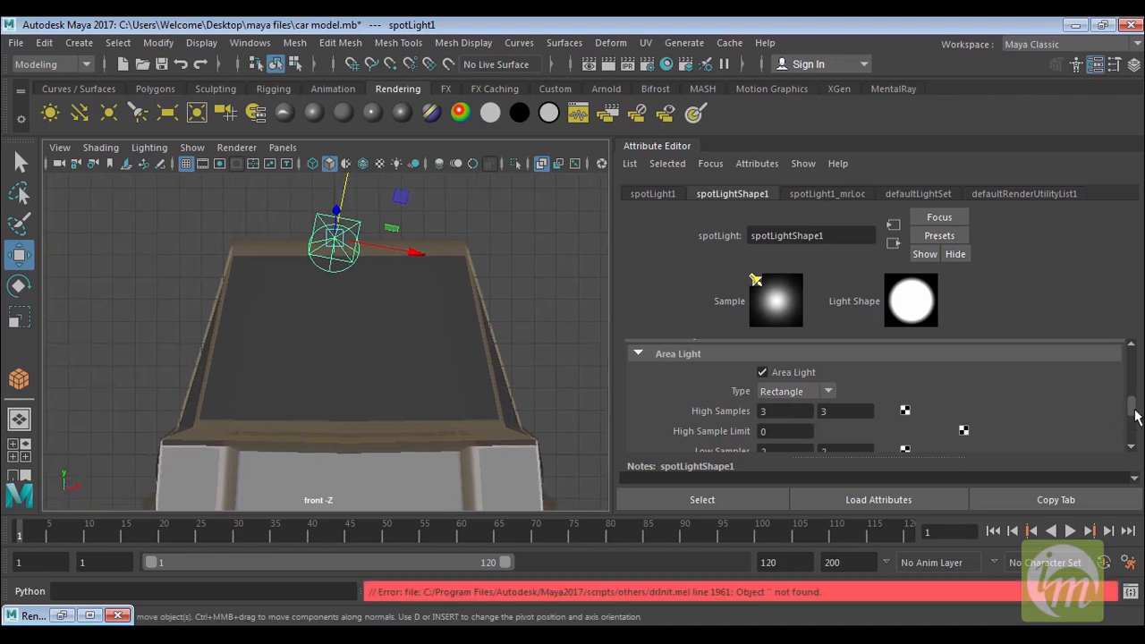
scroll(1134, 416, "down", 1)
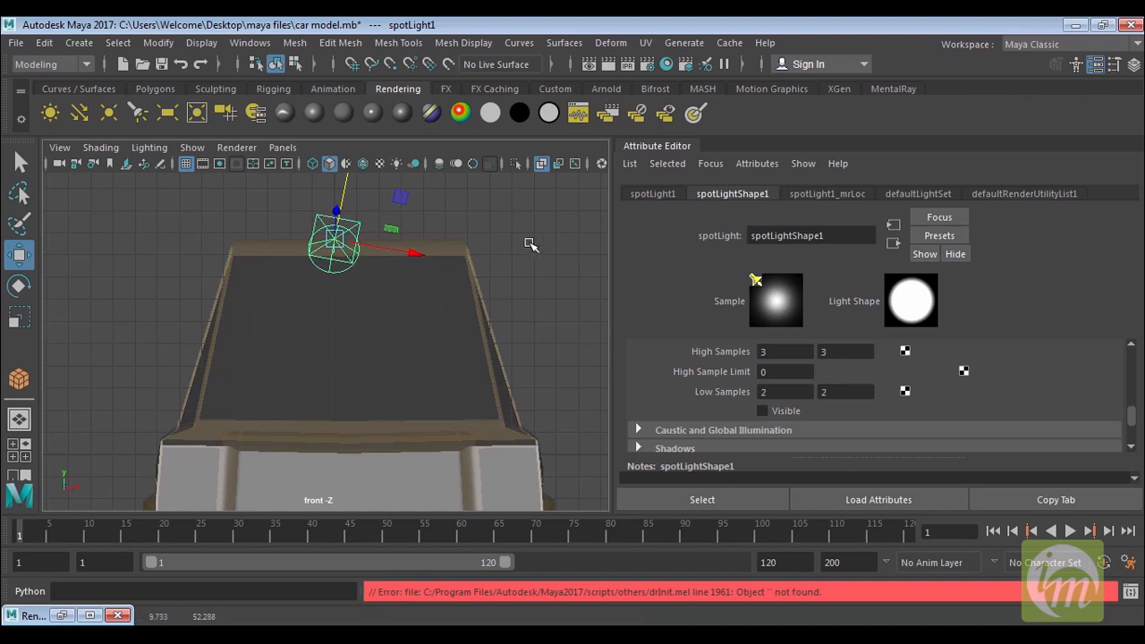
Step: Delete the ambient light above the car in the perspective view and reselect the spot light
key("space")
key("space")
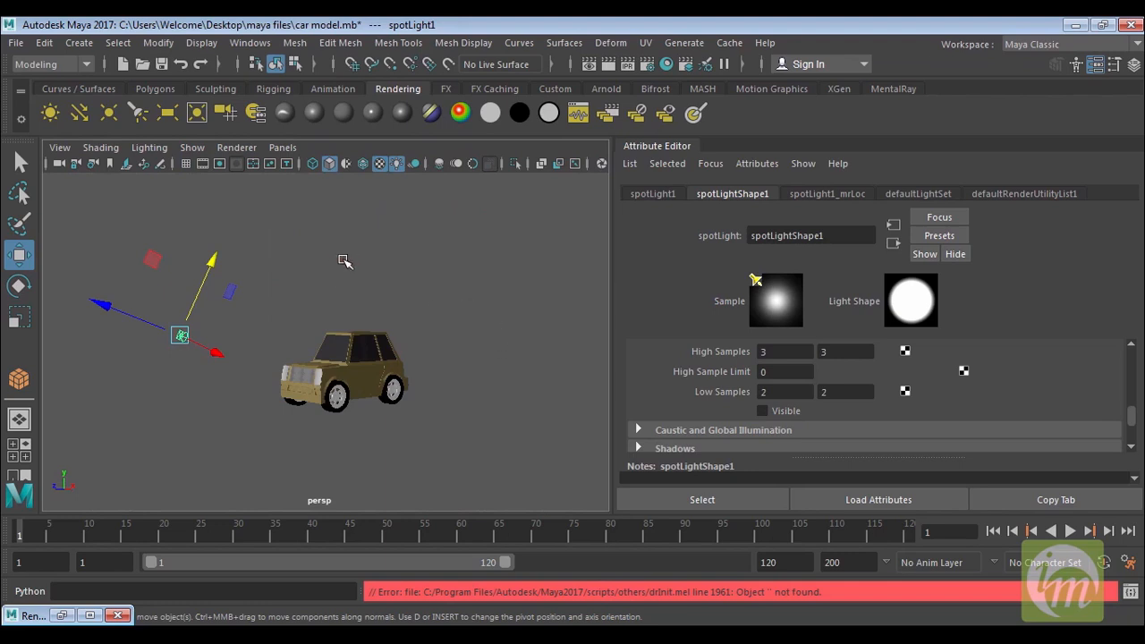
left_click(342, 259)
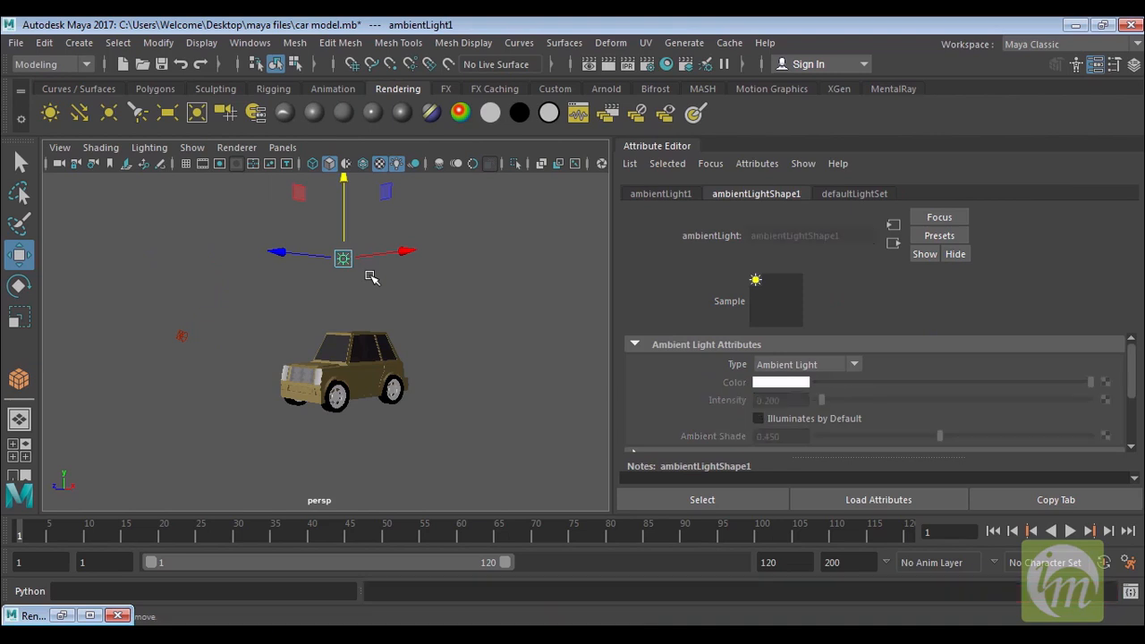
key("Delete")
left_click(184, 337)
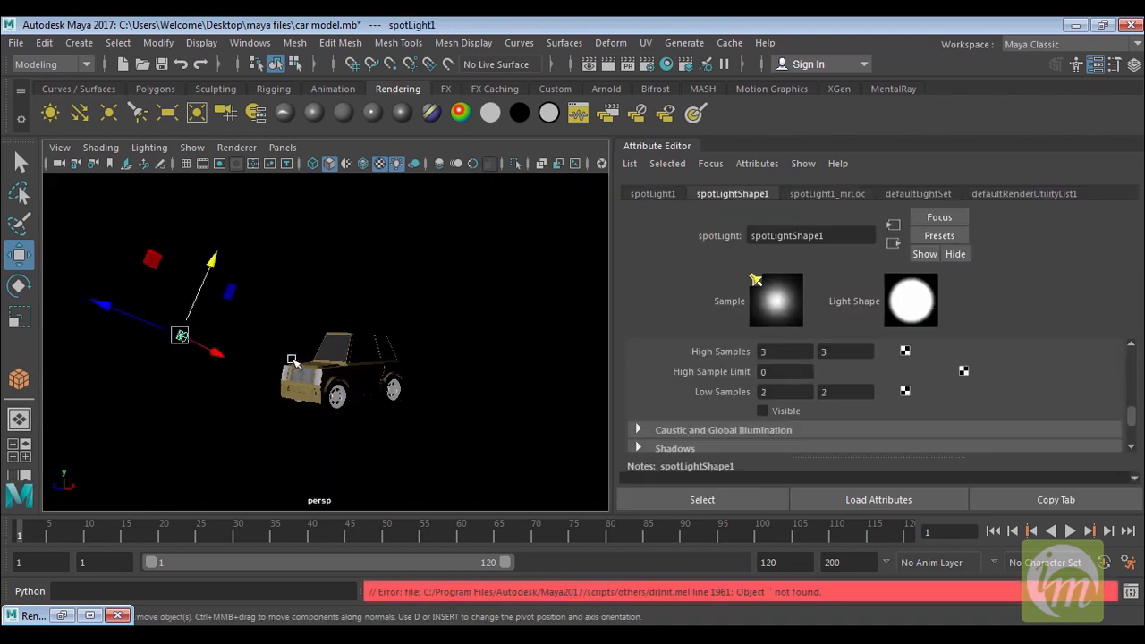
Step: Frame the car and the spot light in the perspective view and set the scene's renderer to mental ray
middle_click_drag(441, 346, 473, 347, "alt")
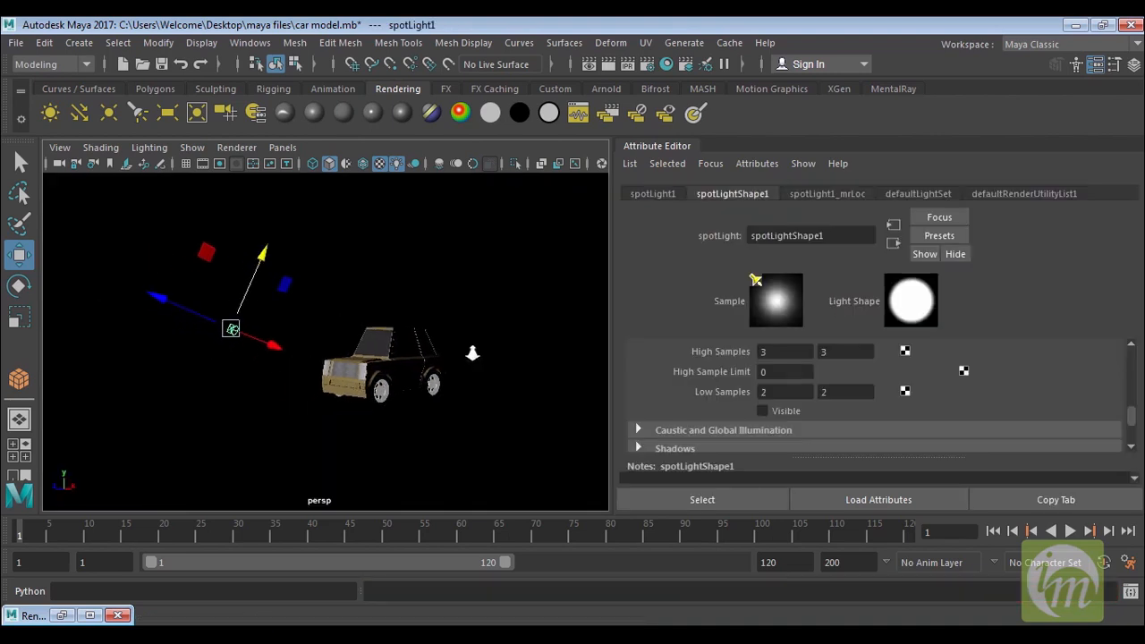
right_click_drag(473, 347, 486, 409, "alt")
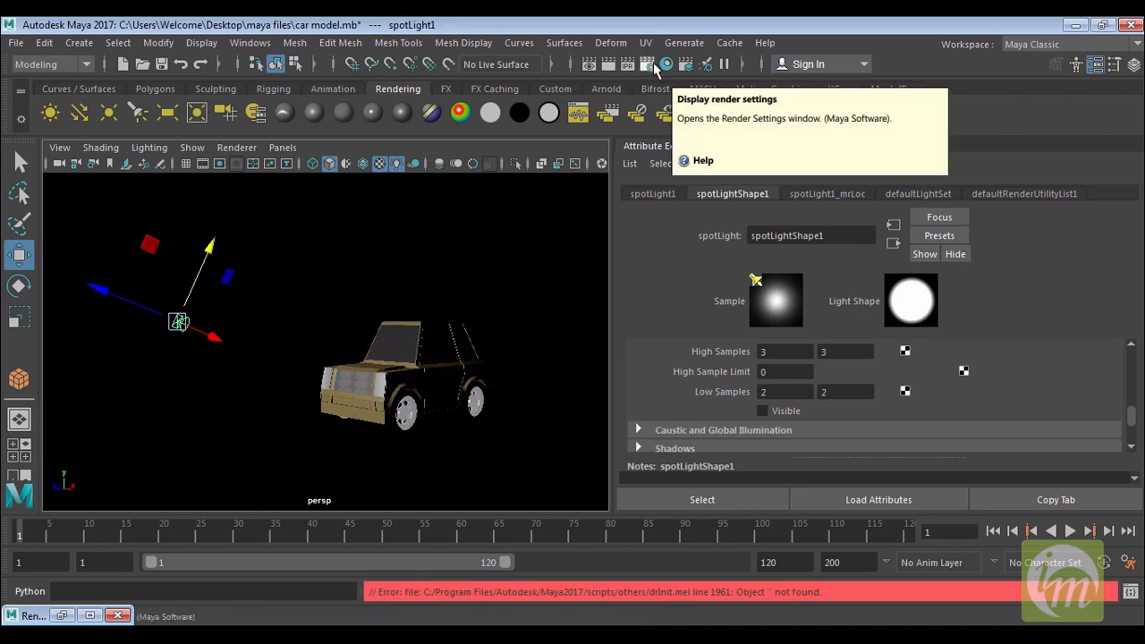
left_click(648, 64)
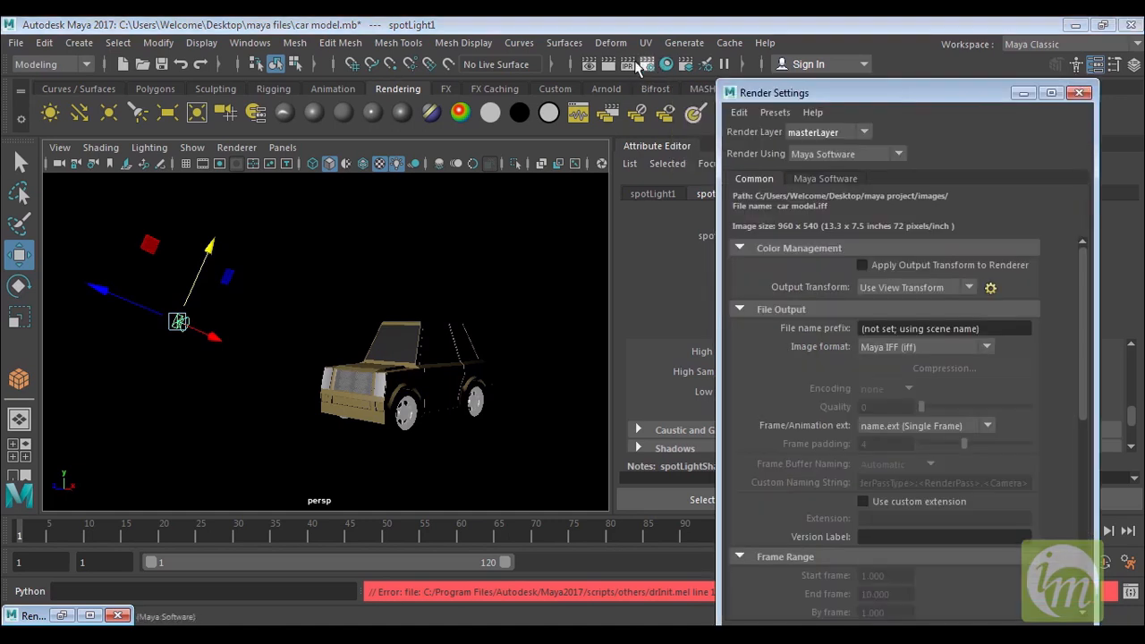
left_click(855, 154)
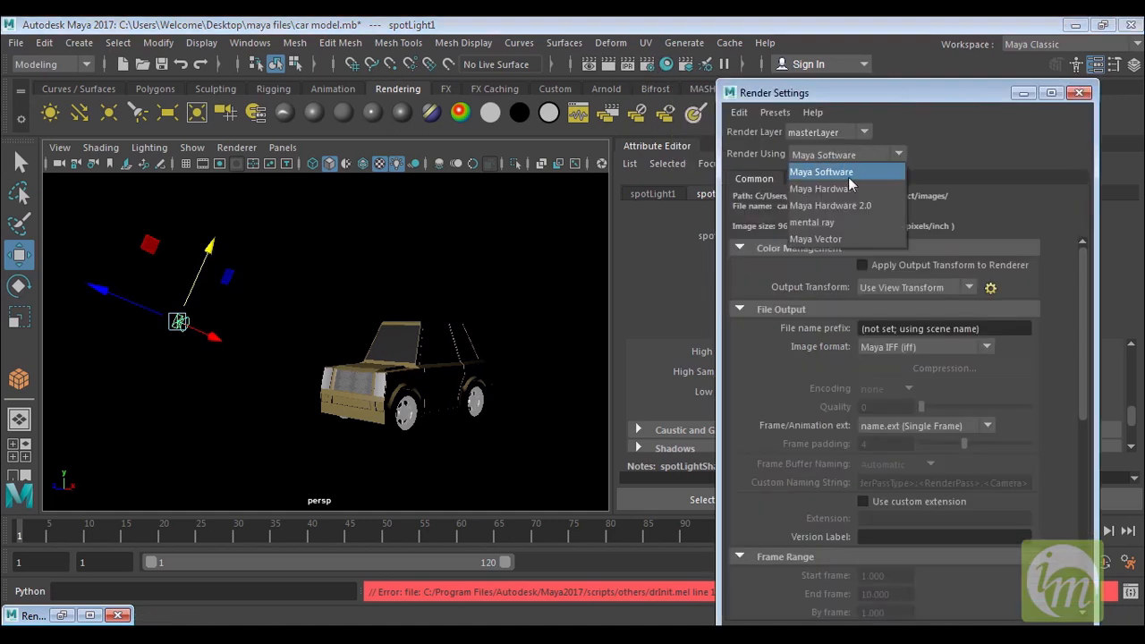
left_click(836, 222)
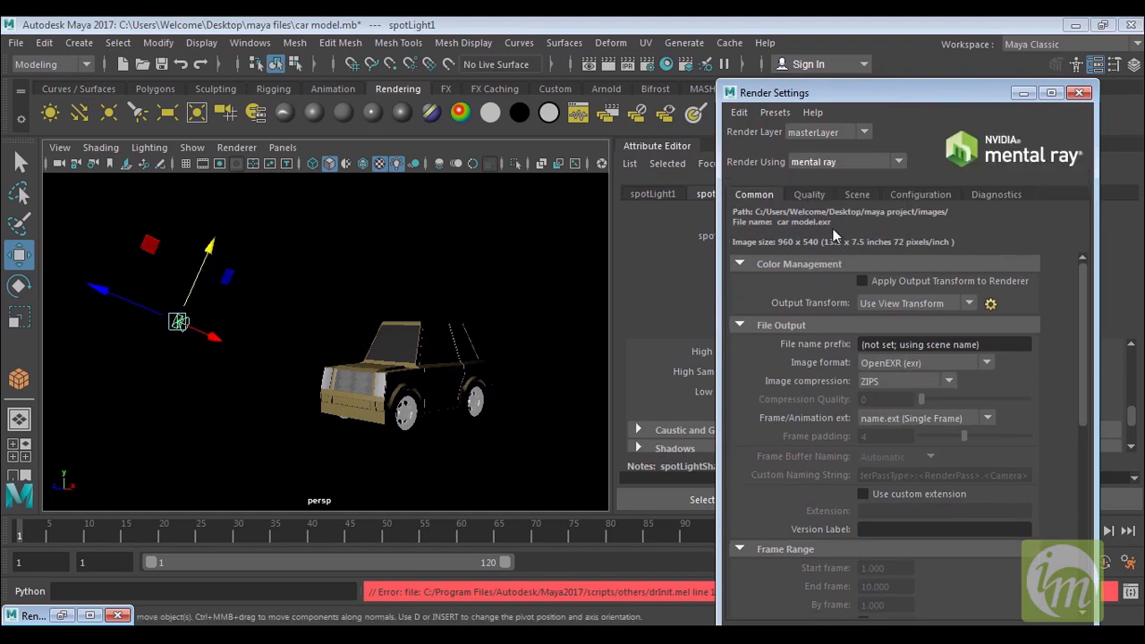
left_click(1026, 94)
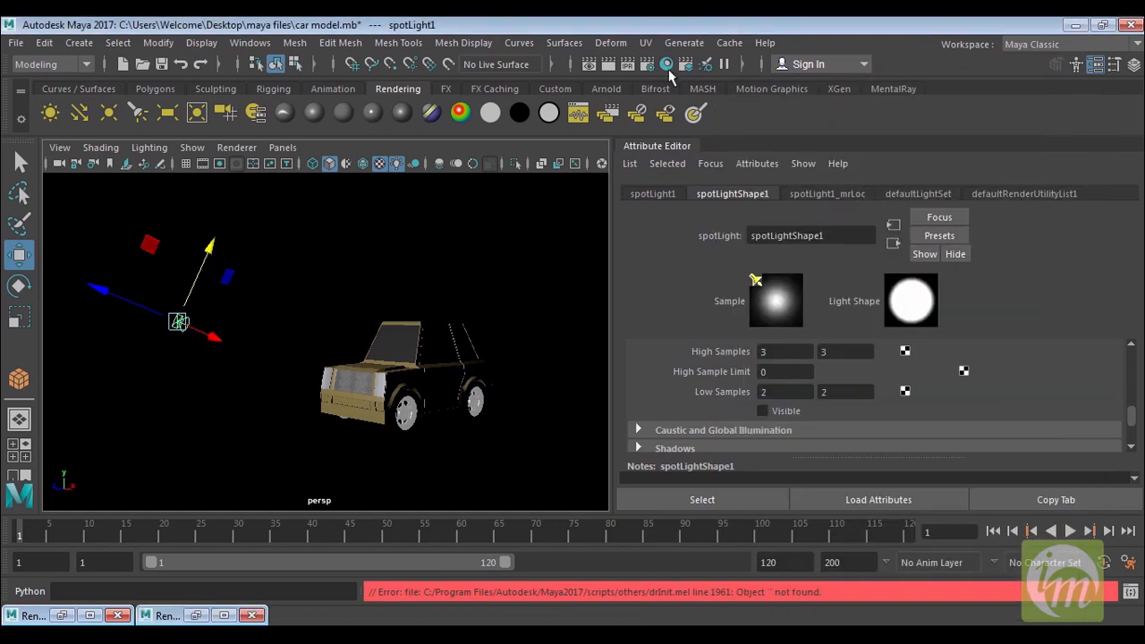
Step: Render the current frame from the perspective camera with mental ray and reposition the Render View window
left_click(608, 64)
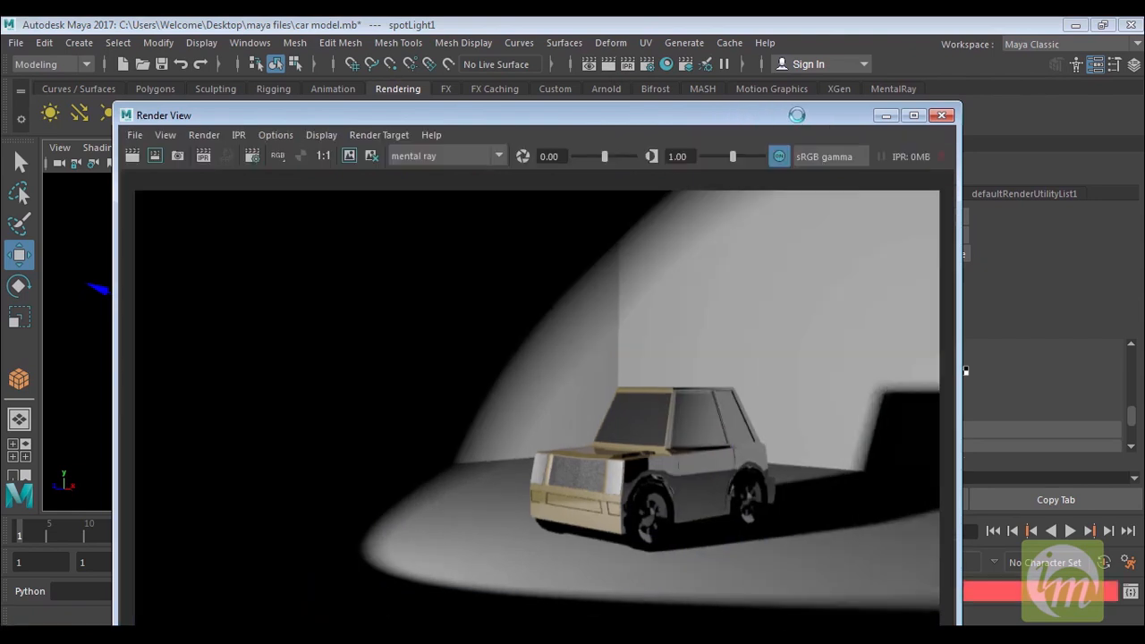
left_click_drag(796, 115, 769, 54)
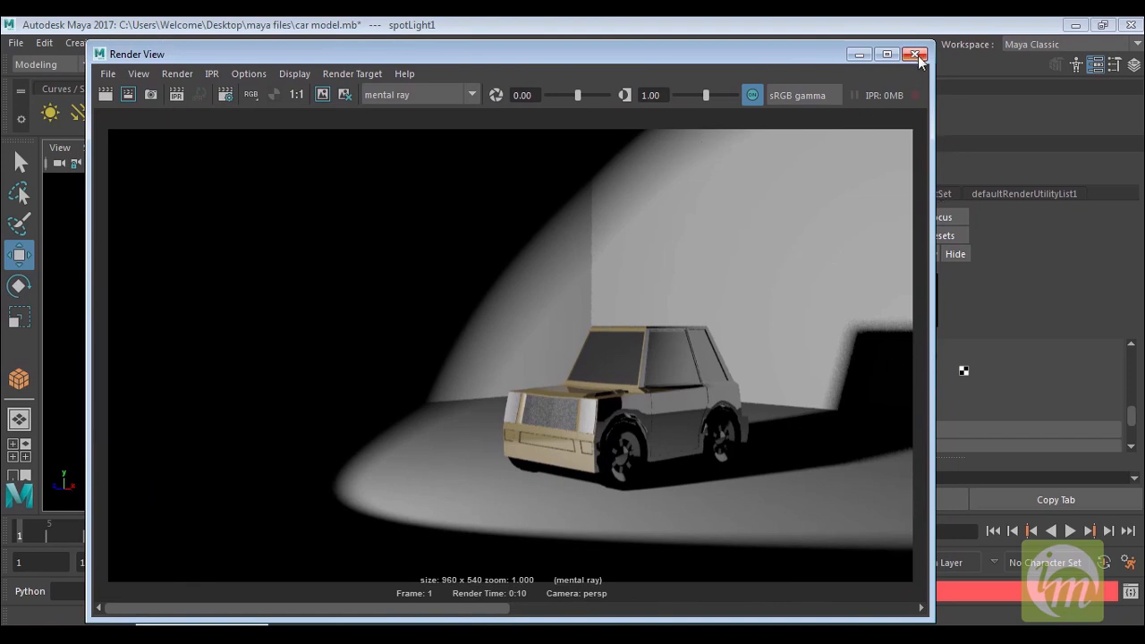
left_click_drag(754, 59, 771, 55)
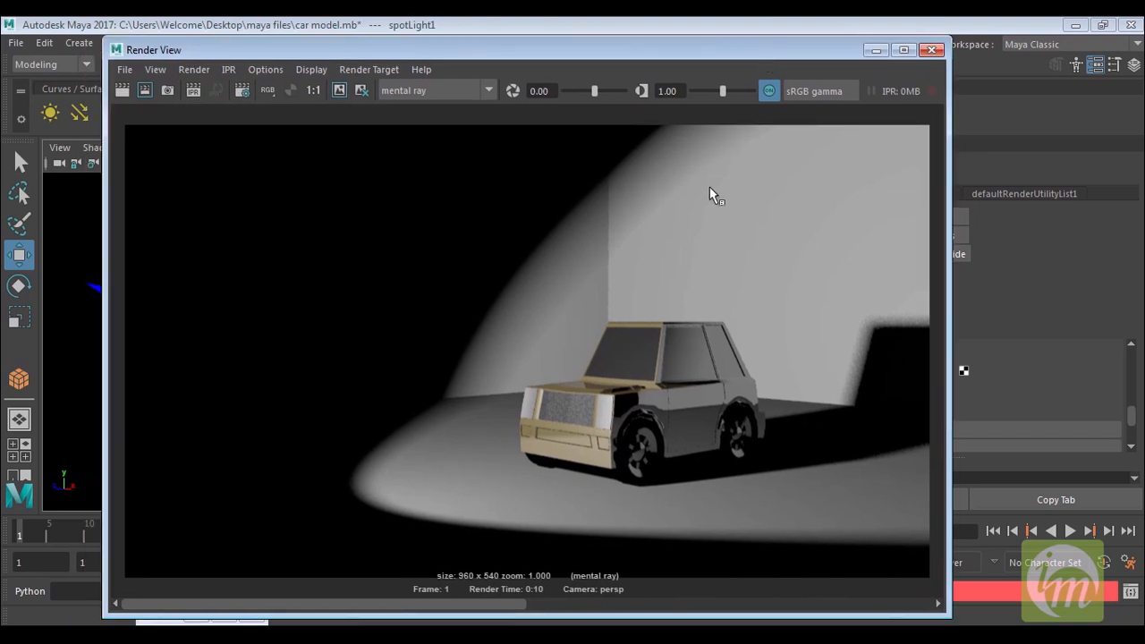
Step: Keep the mental ray image in the Render View and compare it with the earlier Maya Software render
left_click(339, 90)
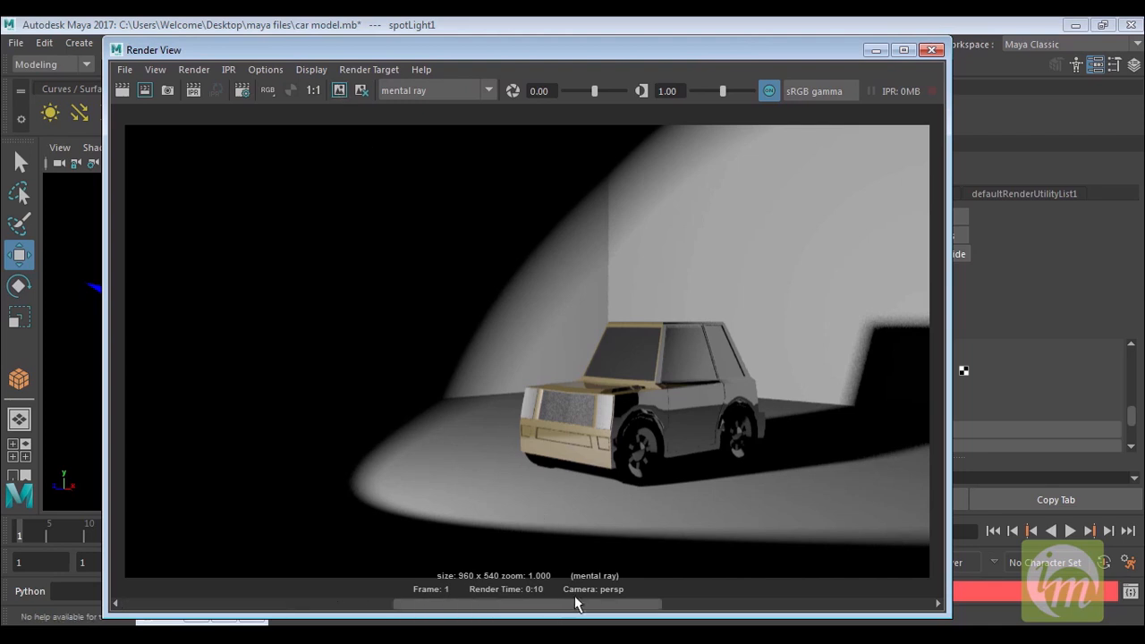
left_click(651, 605)
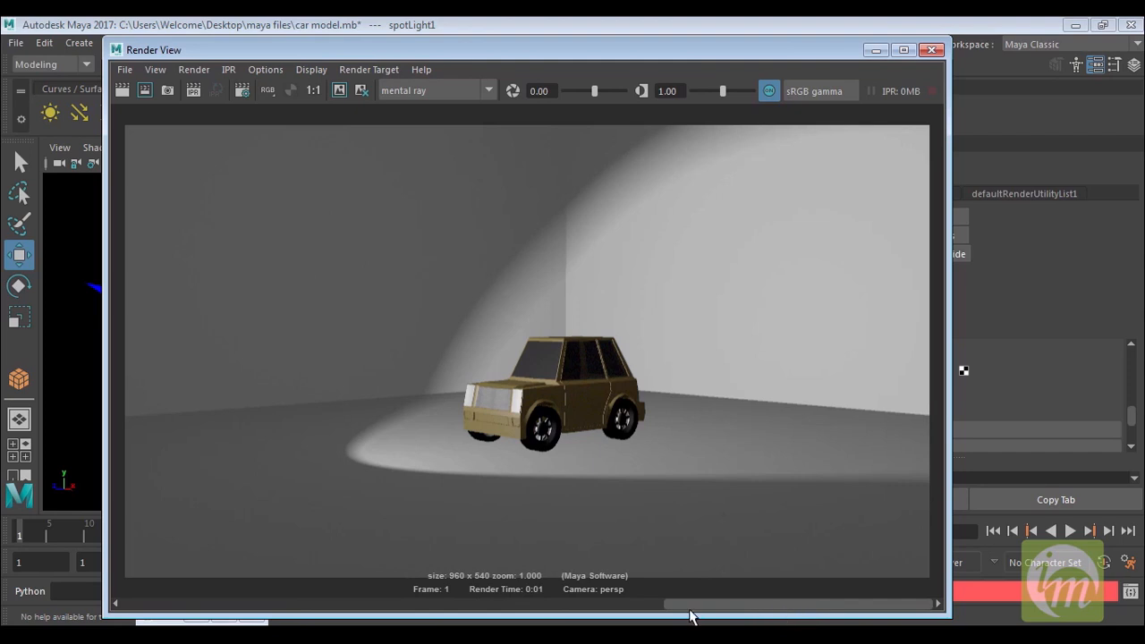
left_click(657, 606)
left_click(835, 606)
left_click(562, 604)
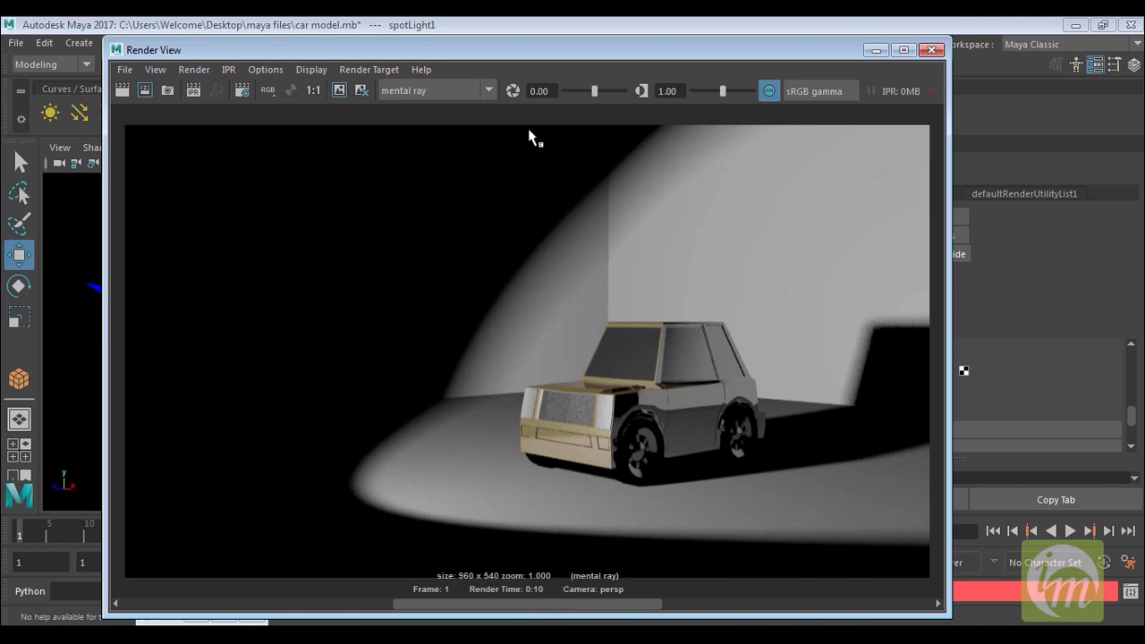
Step: Scale the spot light up uniformly to several times its size and render the frame again with mental ray
left_click(876, 50)
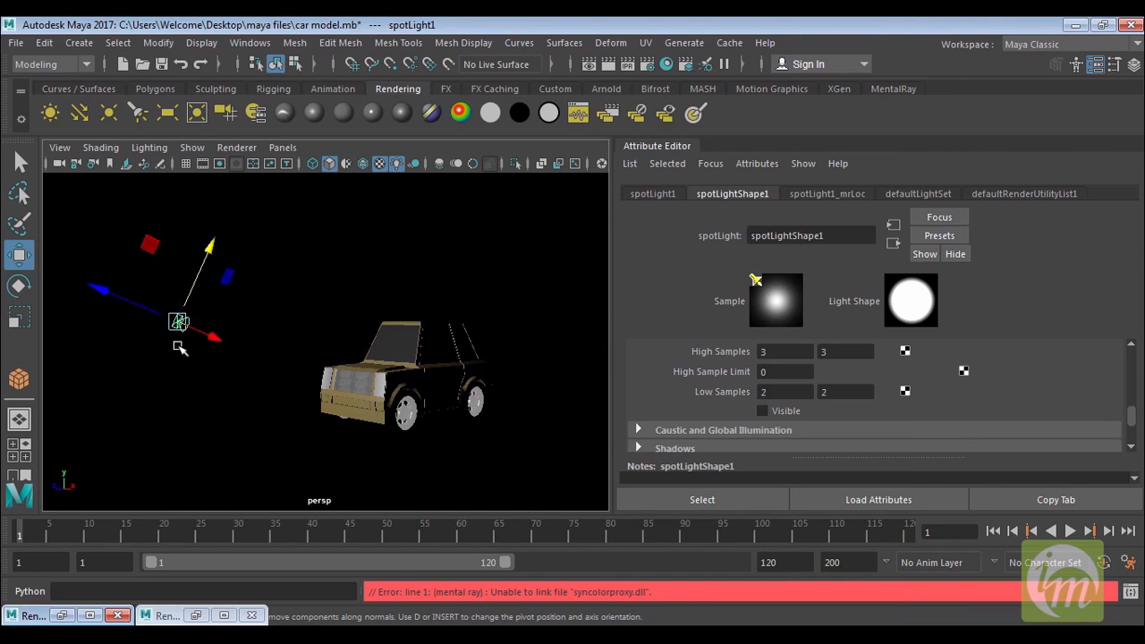
key("r")
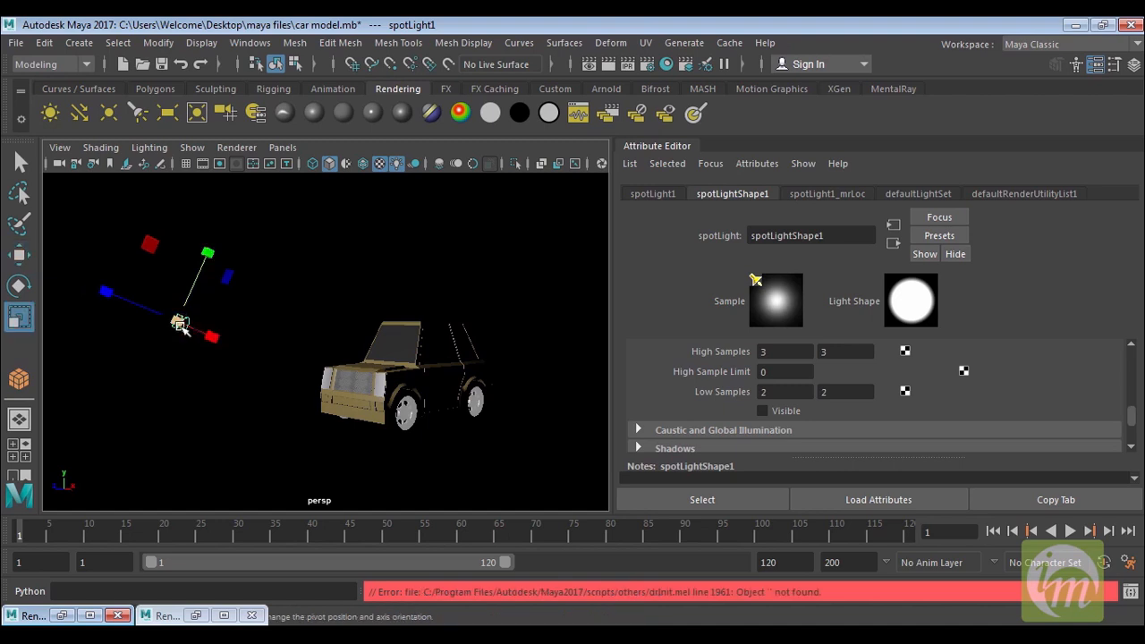
left_click_drag(179, 322, 230, 341)
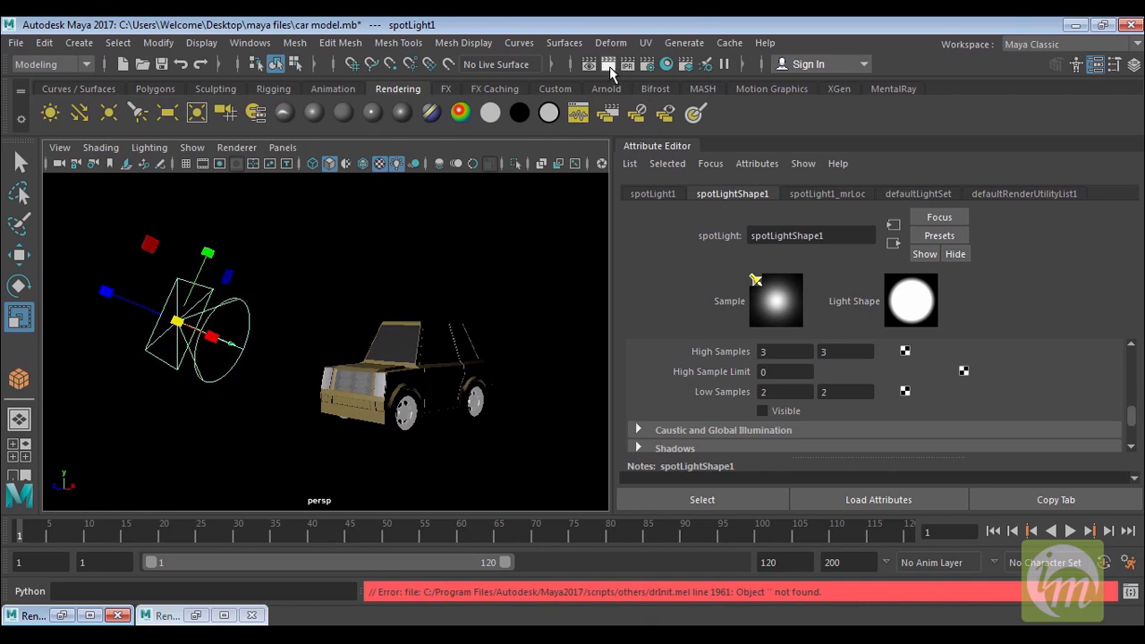
left_click(609, 67)
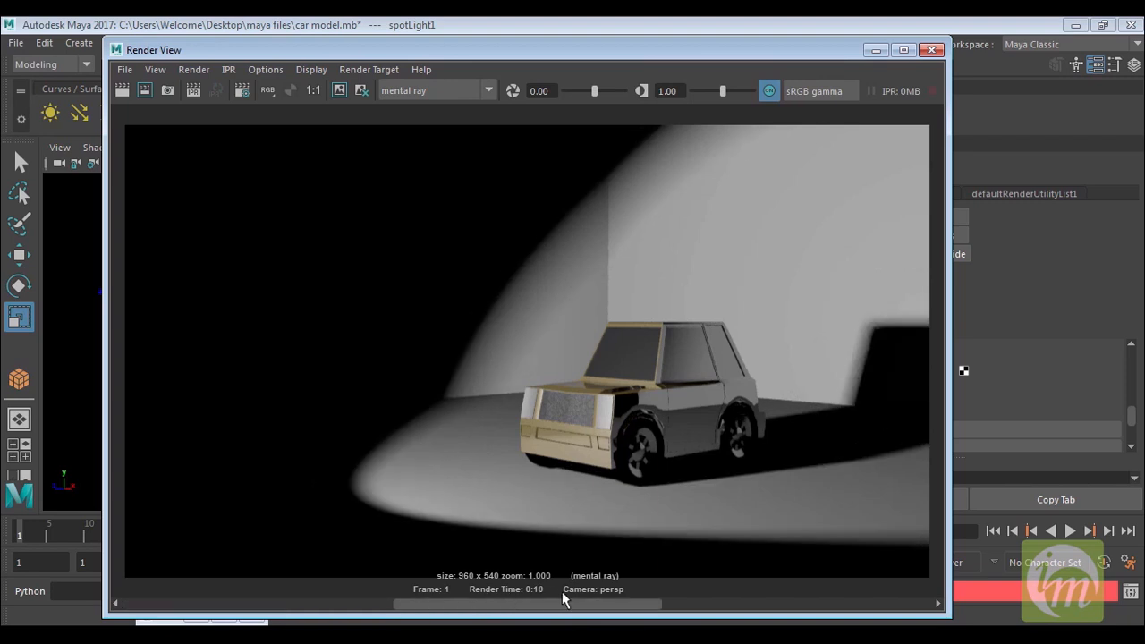
Step: Compare the new render's shadow edges with the stored mental ray image and close the Render View
left_click_drag(562, 592, 523, 598)
left_click_drag(381, 605, 276, 608)
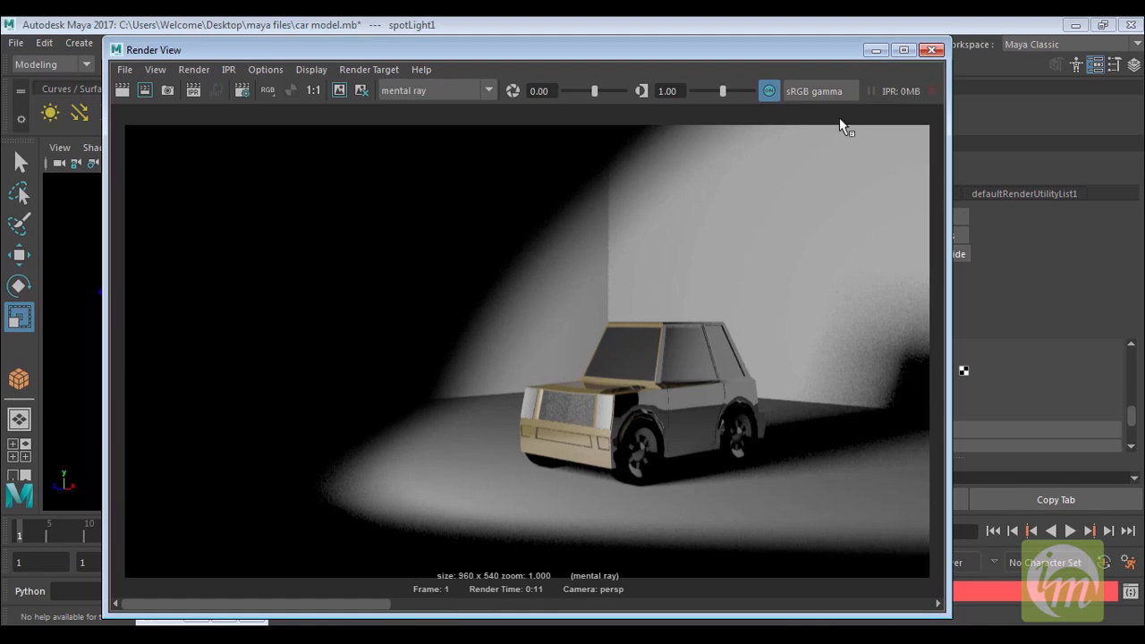
left_click(931, 50)
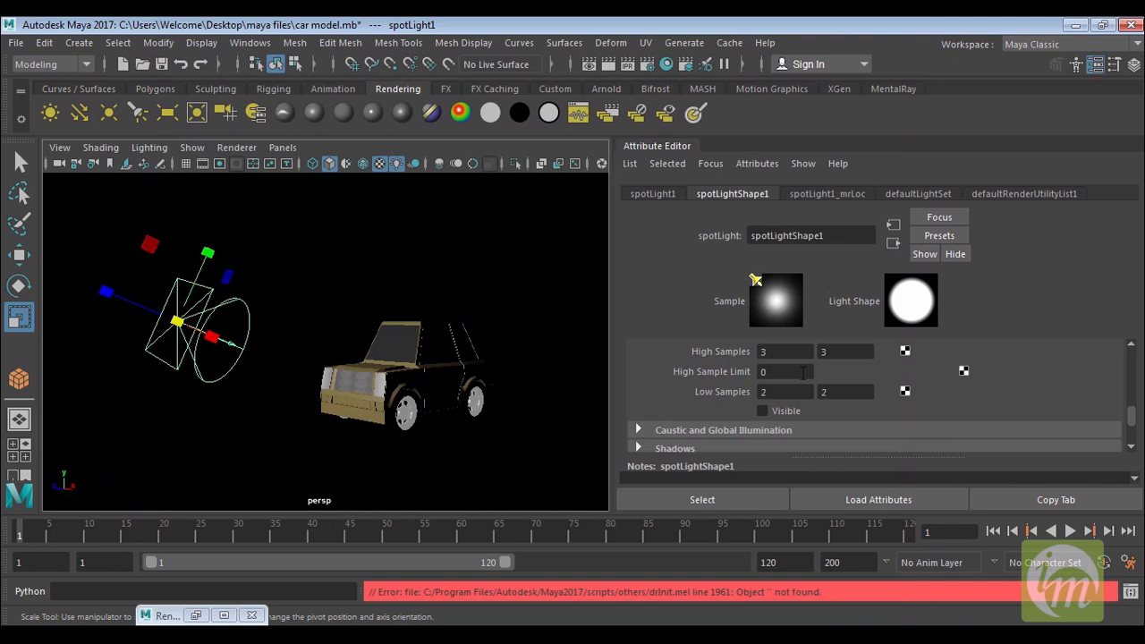
Step: Select the spot light and set both High Samples values of its mental ray area light to 3
left_click_drag(1134, 413, 1139, 392)
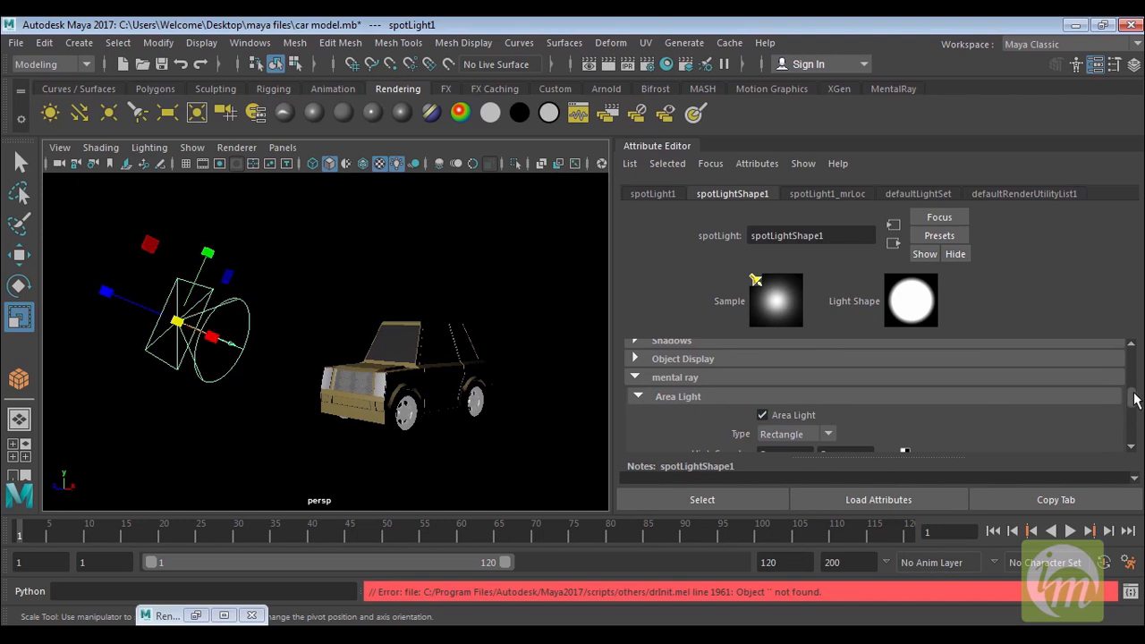
scroll(1134, 400, "down", 1)
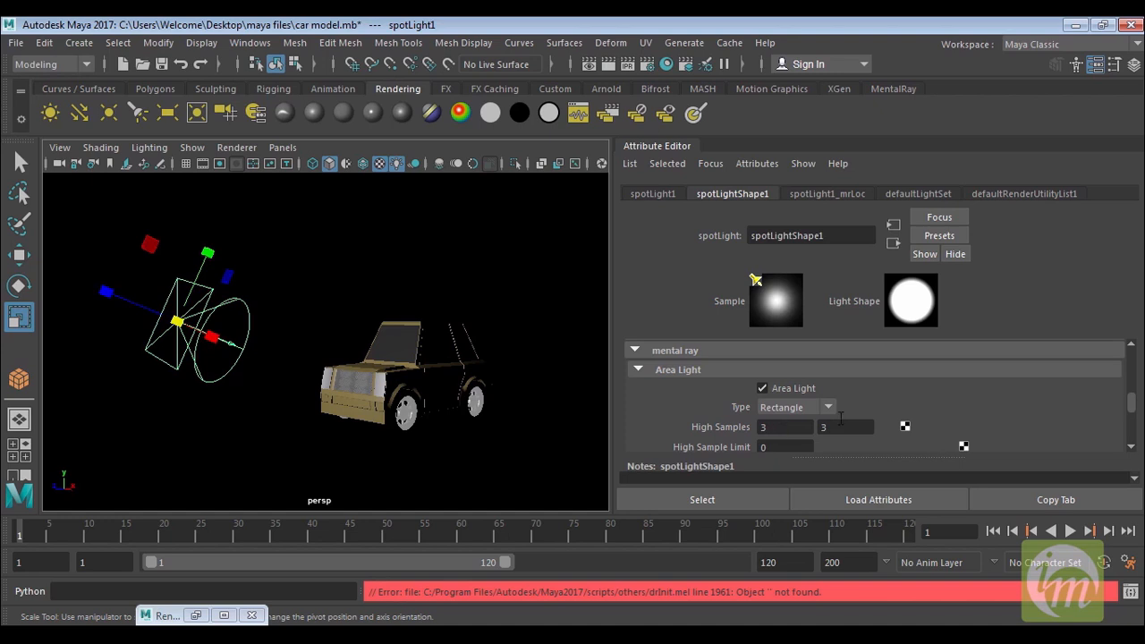
scroll(1132, 407, "down", 1)
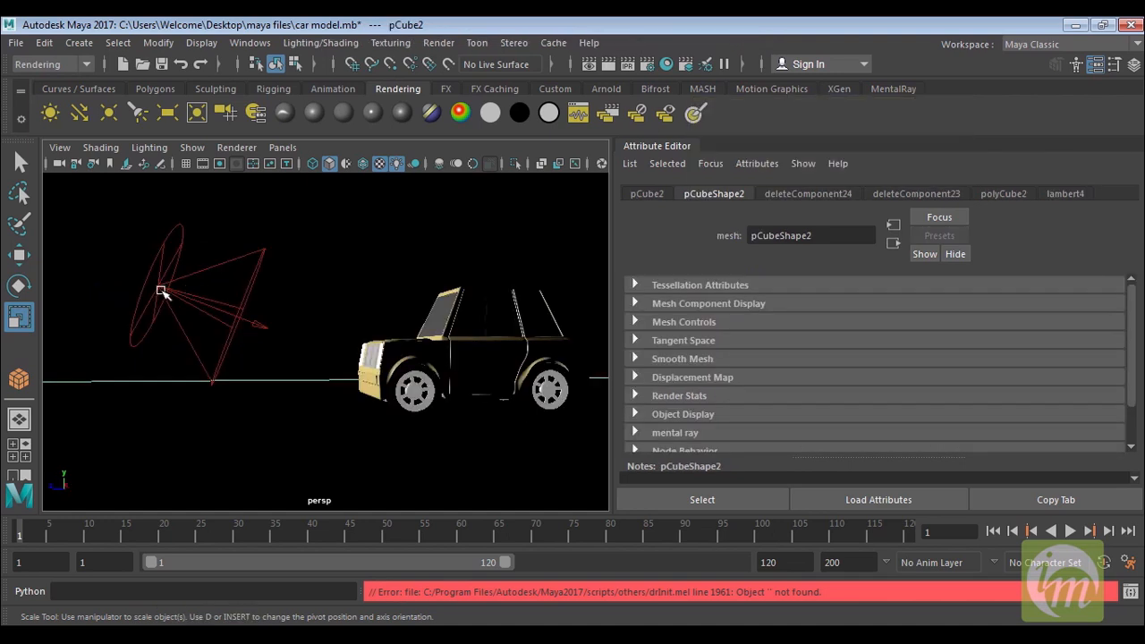
left_click(162, 291)
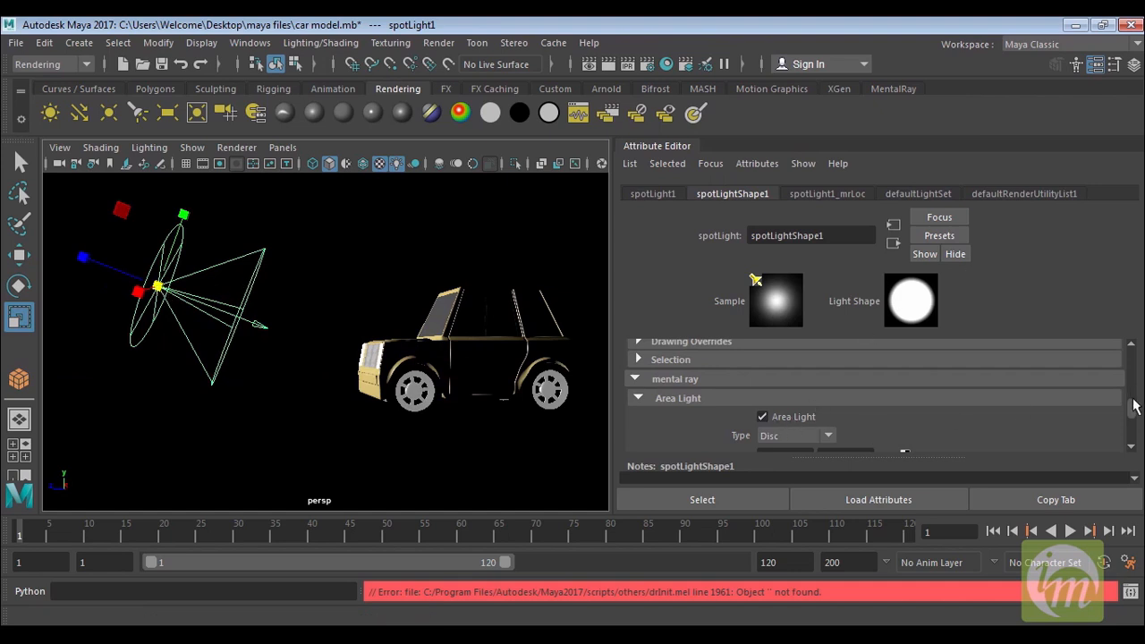
scroll(1134, 410, "down", 2)
scroll(1136, 414, "up", 1)
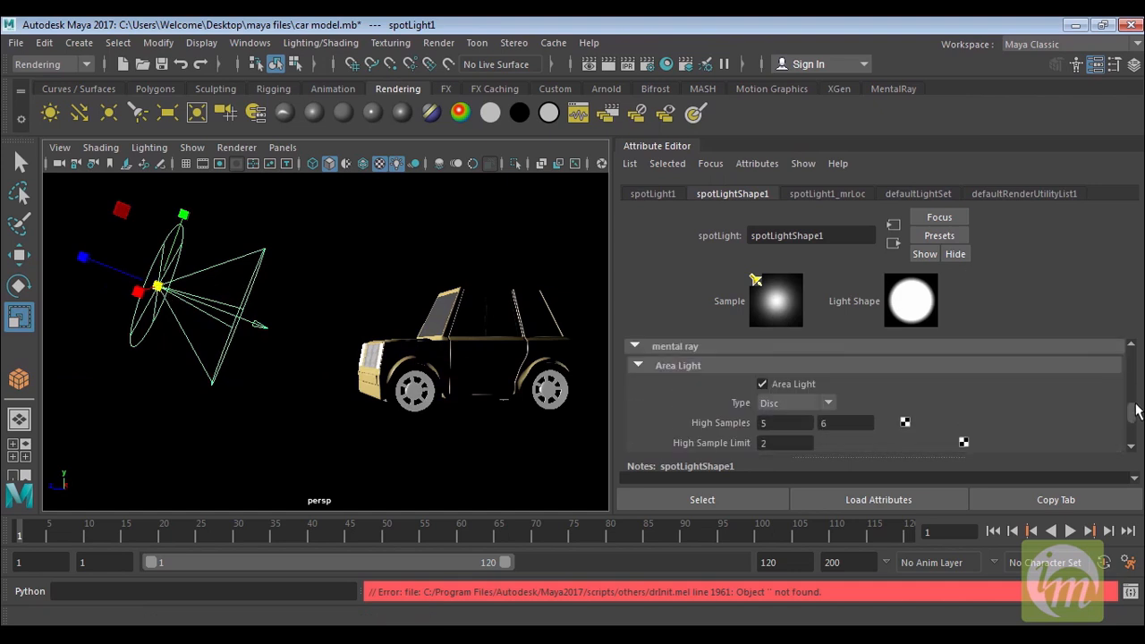
double_click(791, 425)
scroll(1135, 418, "down", 3)
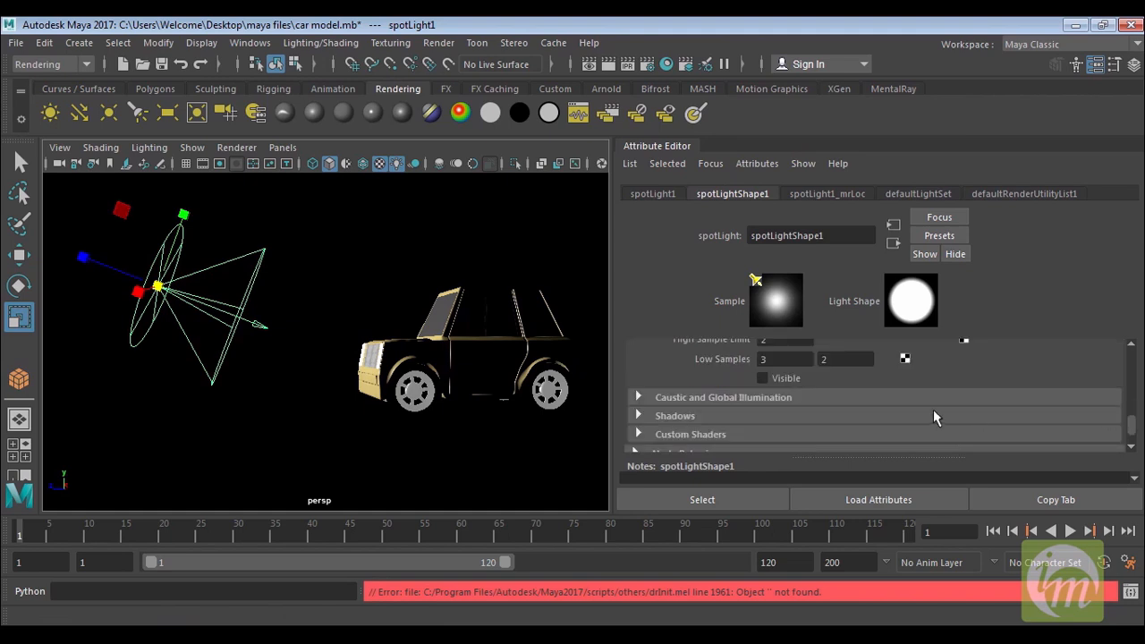
scroll(1135, 430, "down", 2)
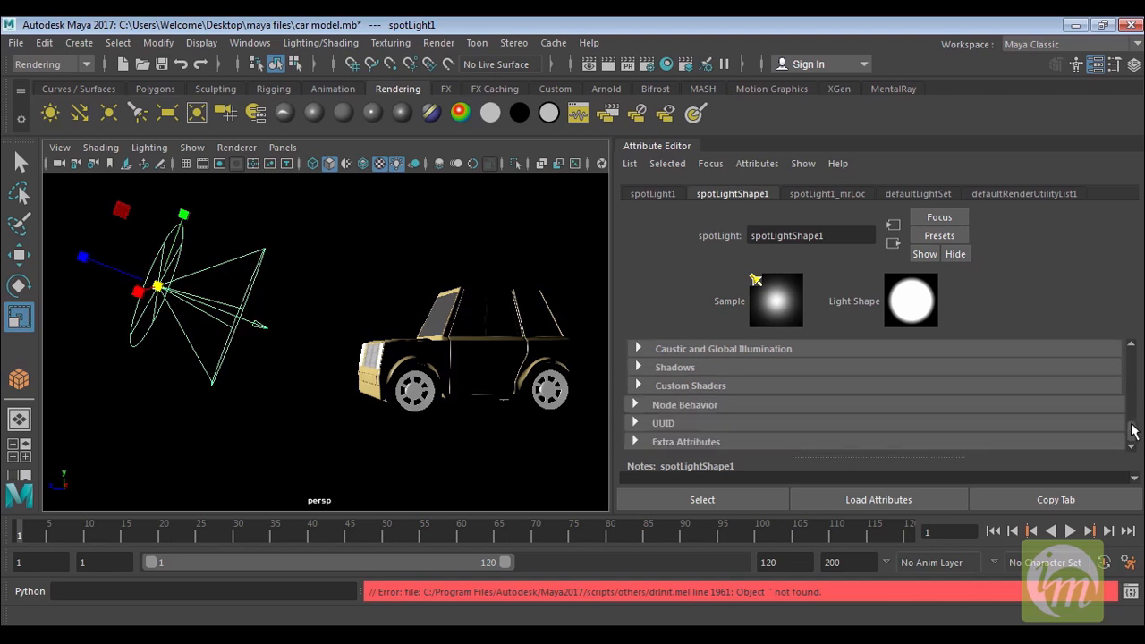
left_click_drag(1133, 433, 1135, 415)
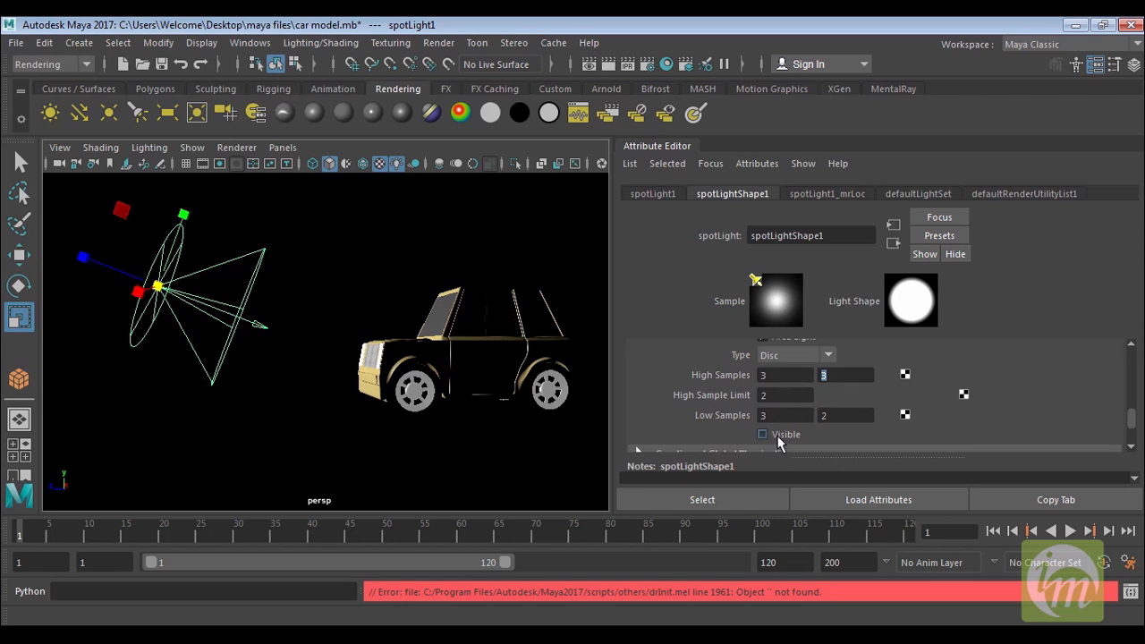
scroll(1135, 428, "down", 2)
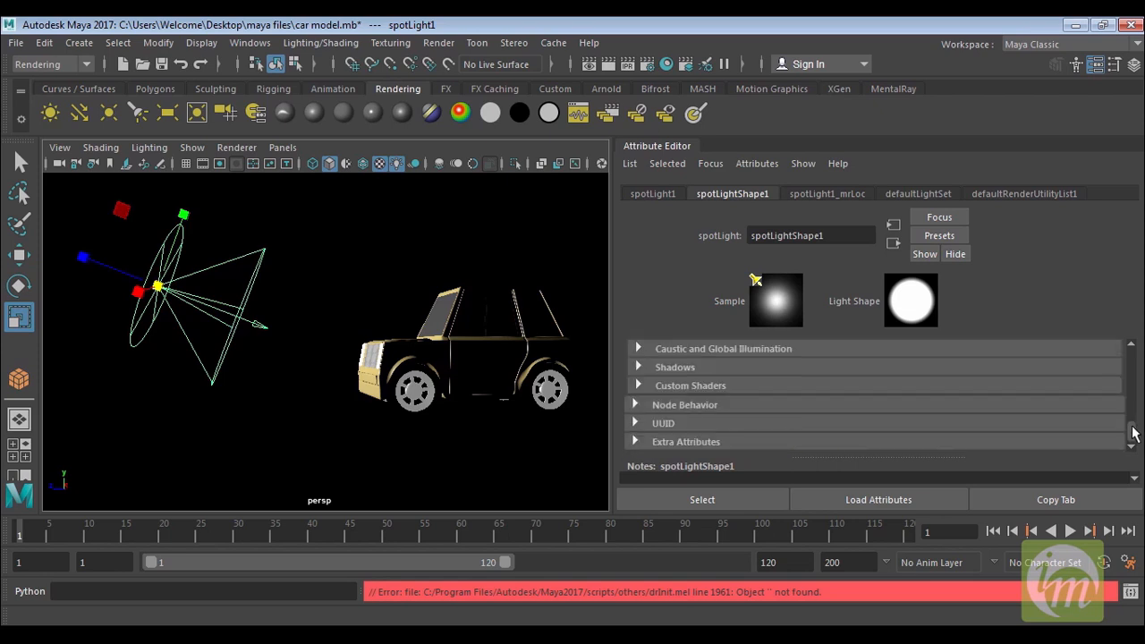
scroll(409, 383, "up", 2)
scroll(409, 384, "down", 2)
middle_click_drag(400, 364, 409, 384, "alt")
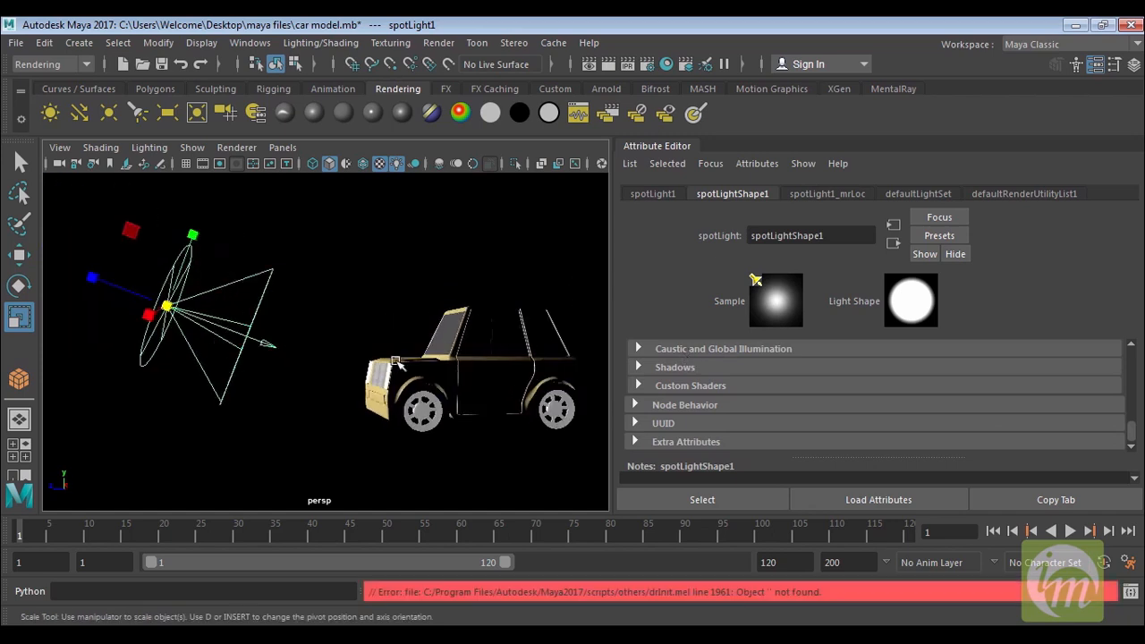
Step: Widen the spot light's cone angle to about 96.92 so its beam covers more of the car
left_click_drag(380, 366, 418, 366, "alt")
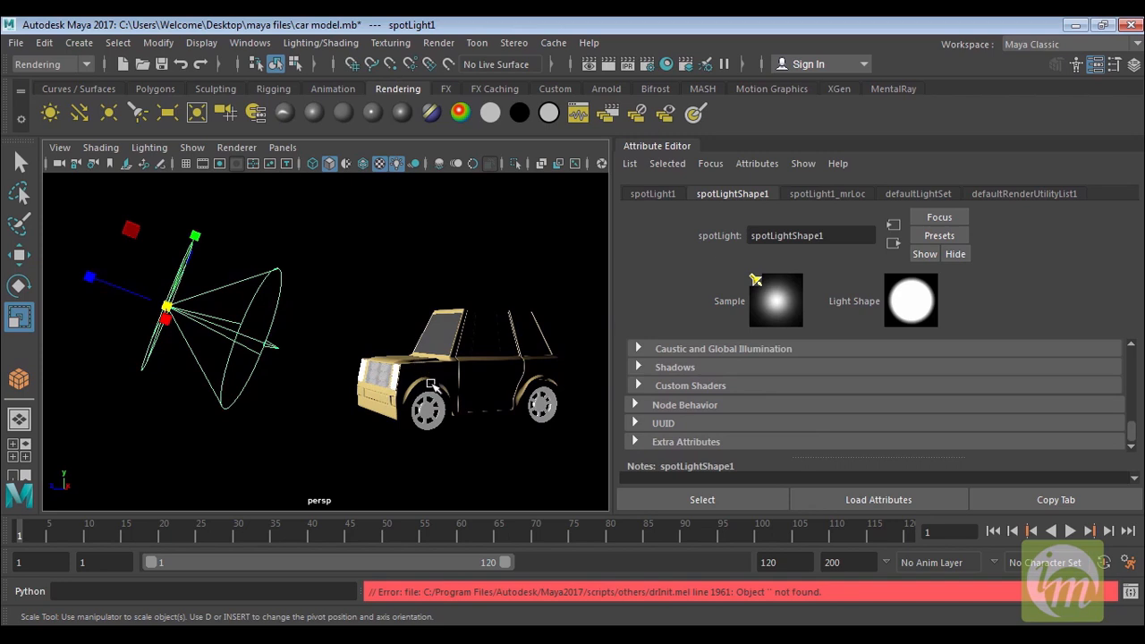
middle_click_drag(442, 374, 421, 388, "alt")
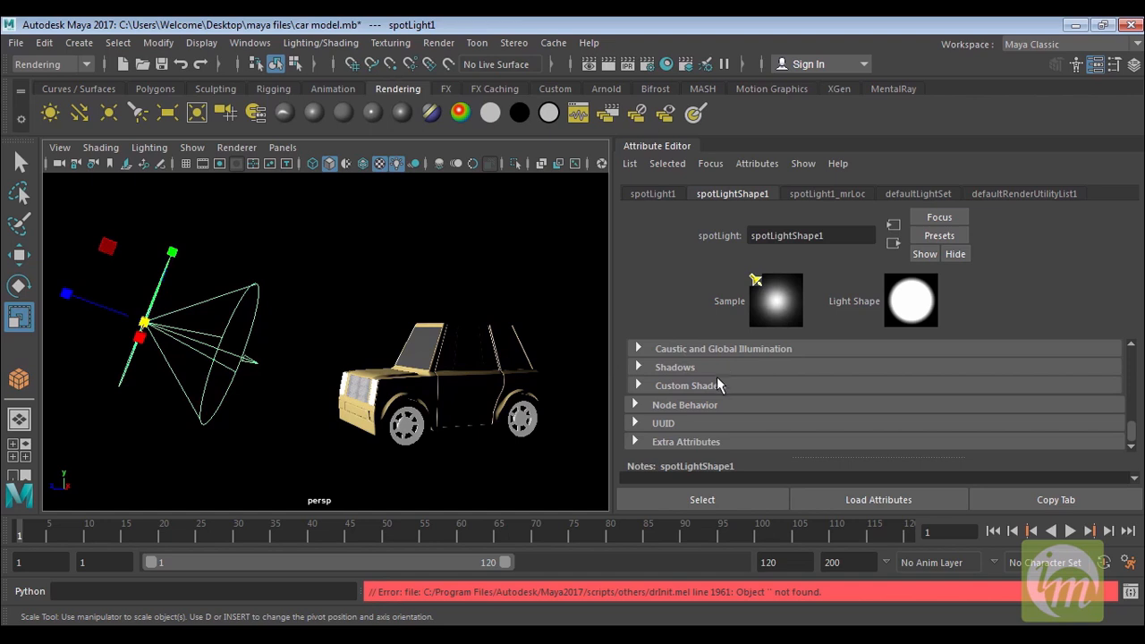
left_click_drag(1133, 436, 1139, 356)
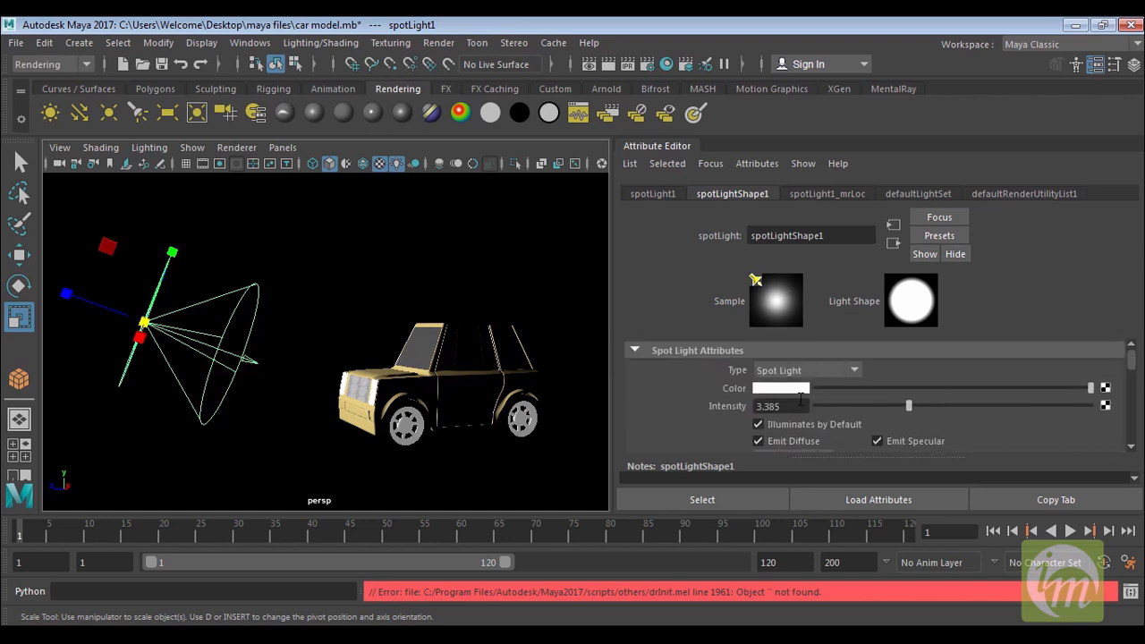
middle_click_drag(235, 360, 245, 345, "alt")
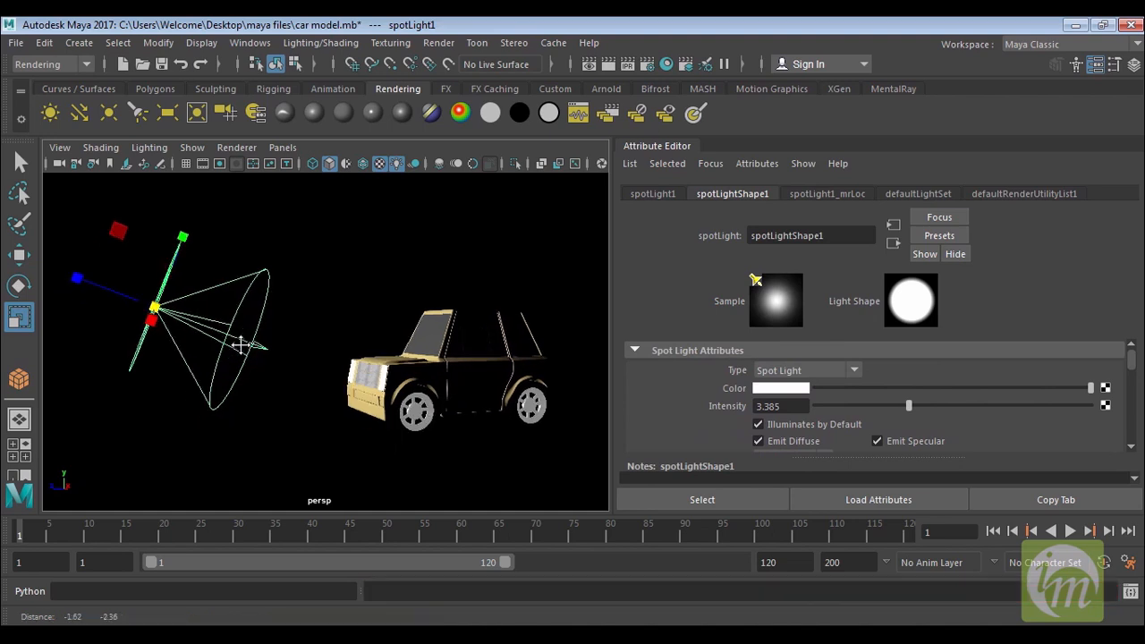
left_click_drag(311, 357, 218, 350, "alt")
left_click_drag(136, 323, 235, 368)
mouse_move(338, 371)
middle_mouse_down("alt")
mouse_move(347, 363)
mouse_move(345, 389)
middle_mouse_up("alt")
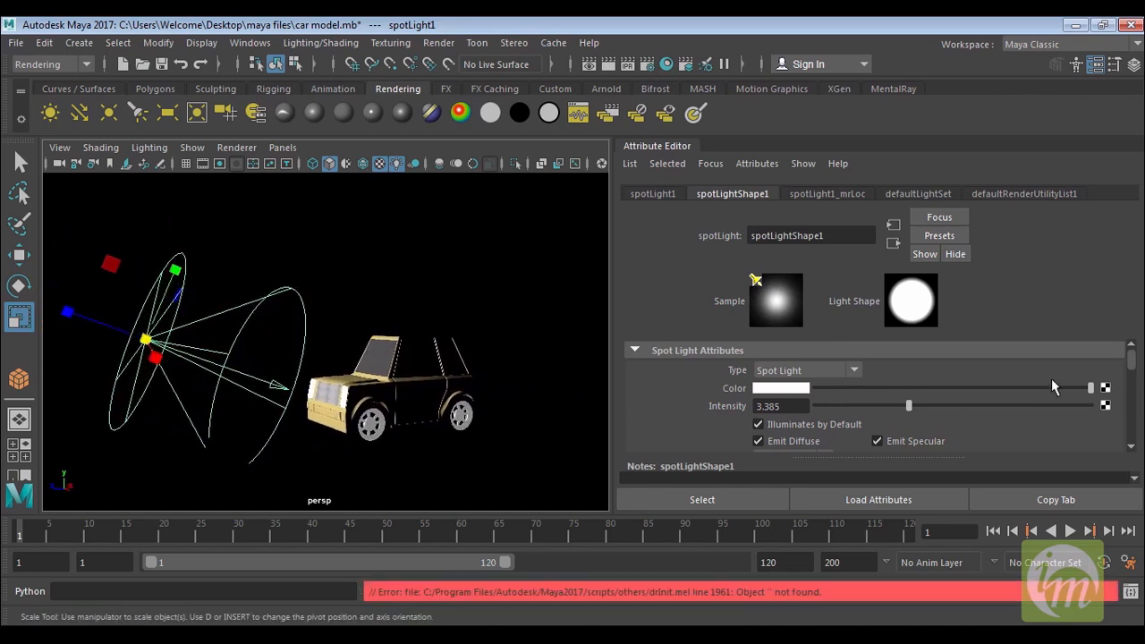
scroll(1132, 378, "down", 3)
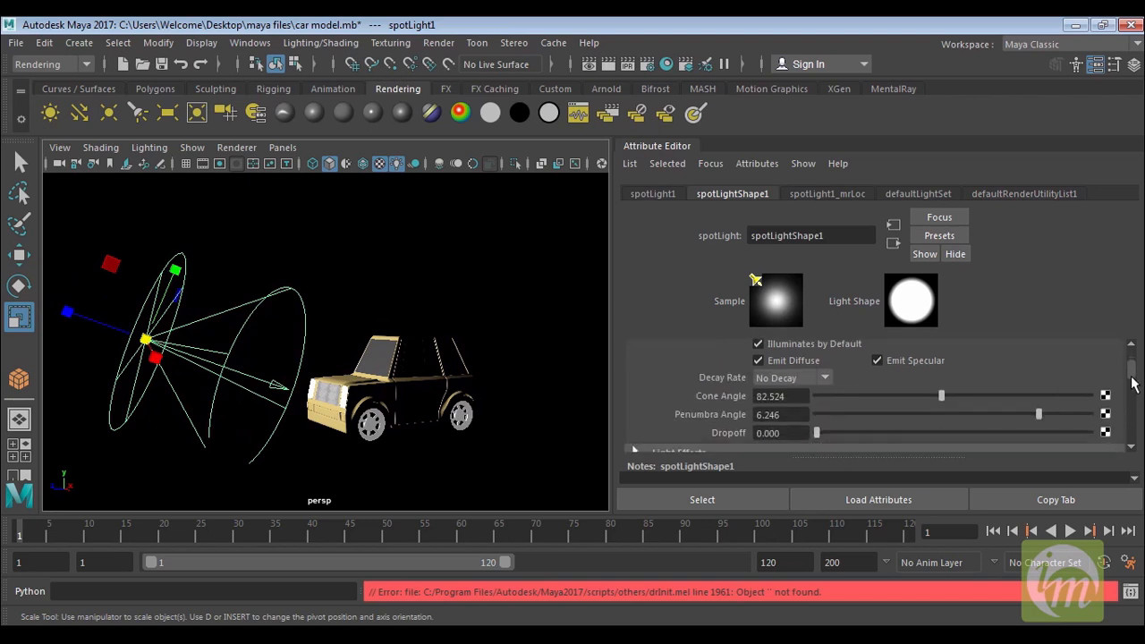
left_click_drag(942, 359, 964, 360)
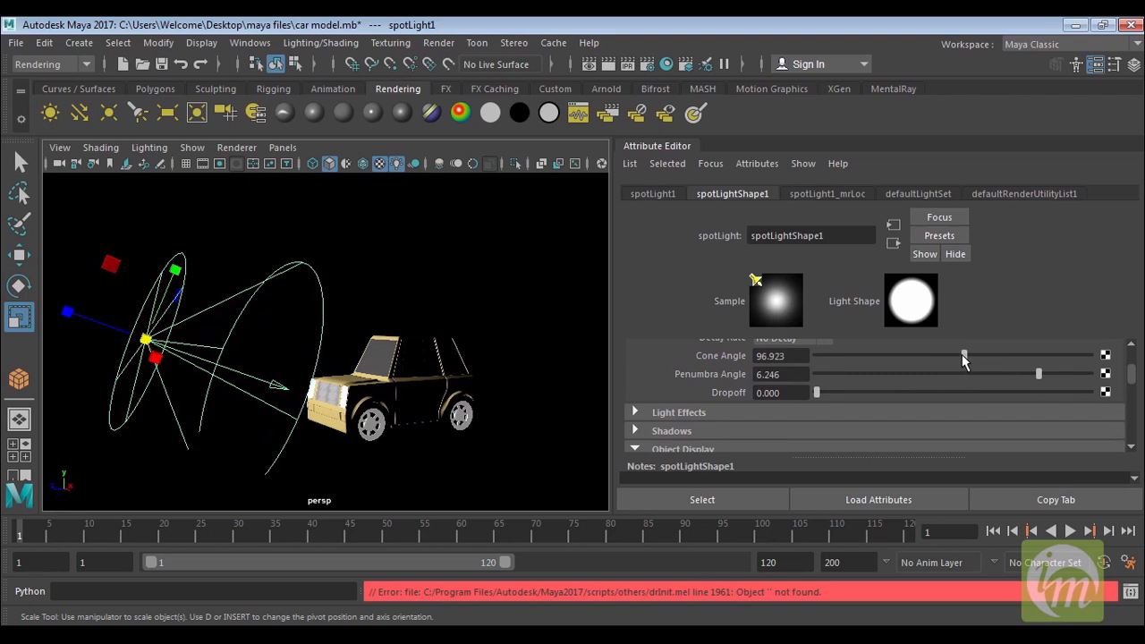
Step: Raise the spot light so it shines down on the car from higher up
middle_click_drag(331, 352, 360, 377, "alt")
key("w")
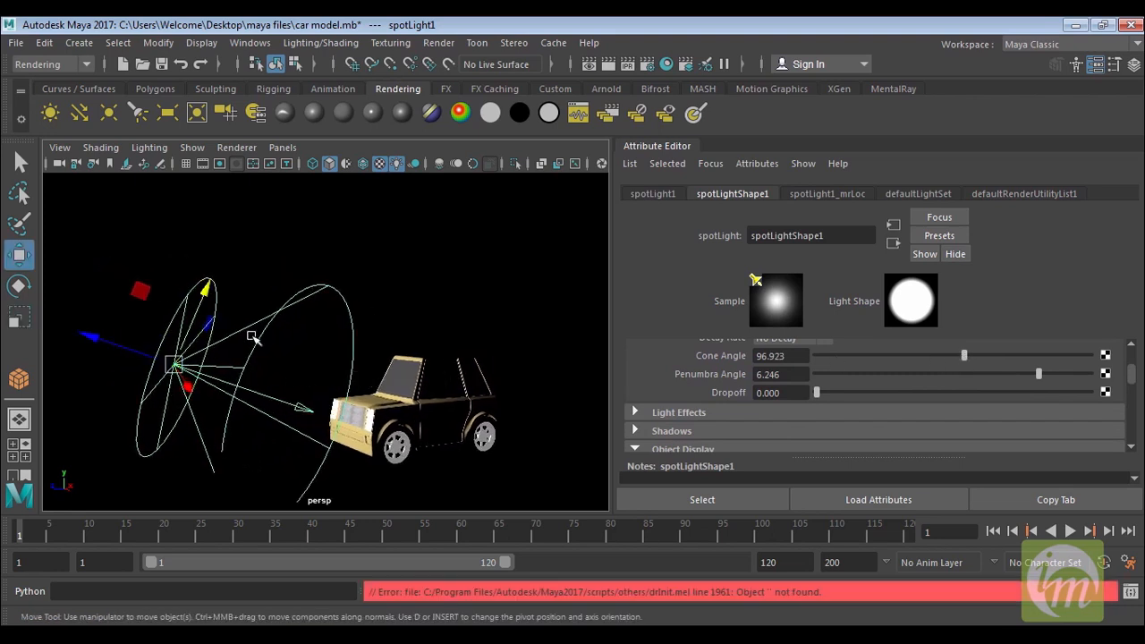
middle_click_drag(205, 293, 234, 221)
left_click_drag(471, 378, 474, 417, "alt")
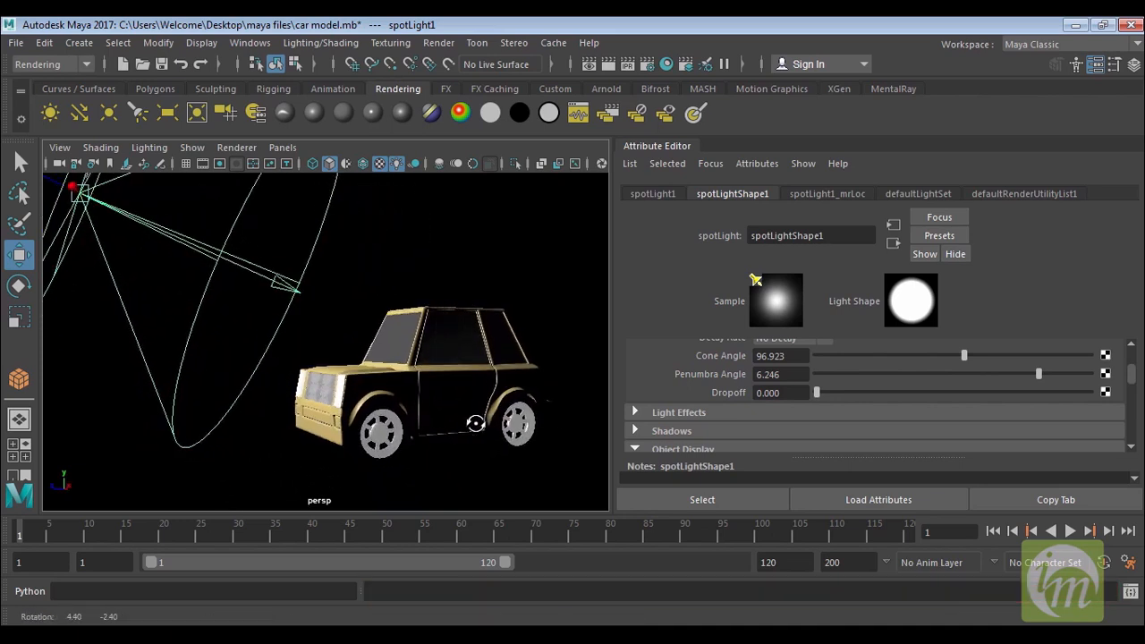
Step: Render the current frame with mental ray, inspect the shadow quality and close the Render View
left_click(581, 108)
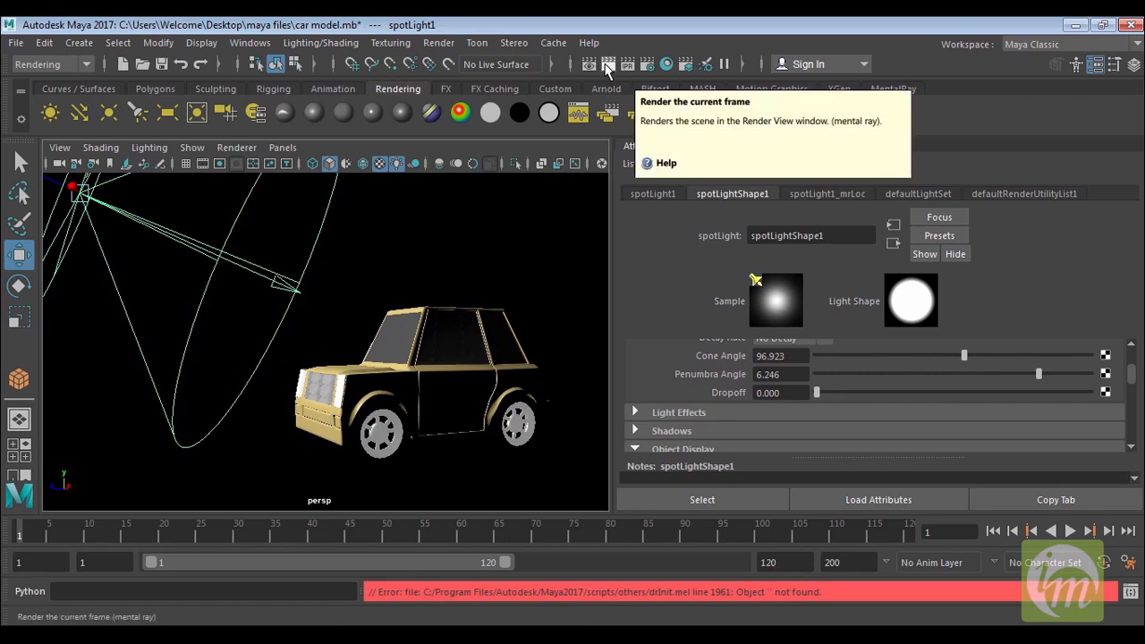
left_click(606, 66)
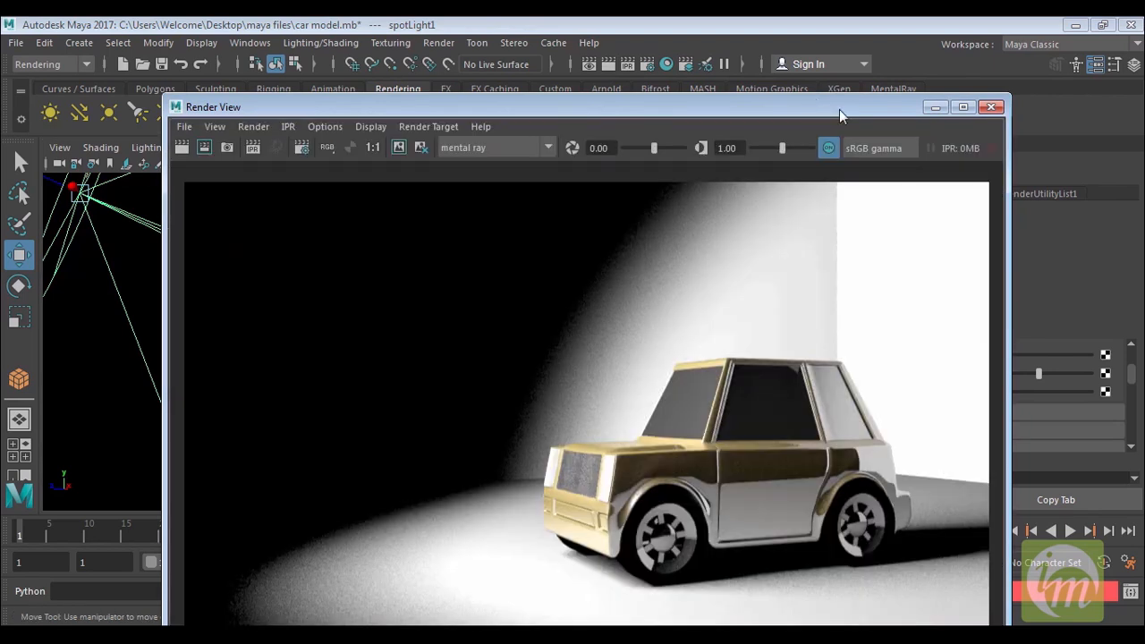
left_click_drag(863, 103, 756, 67)
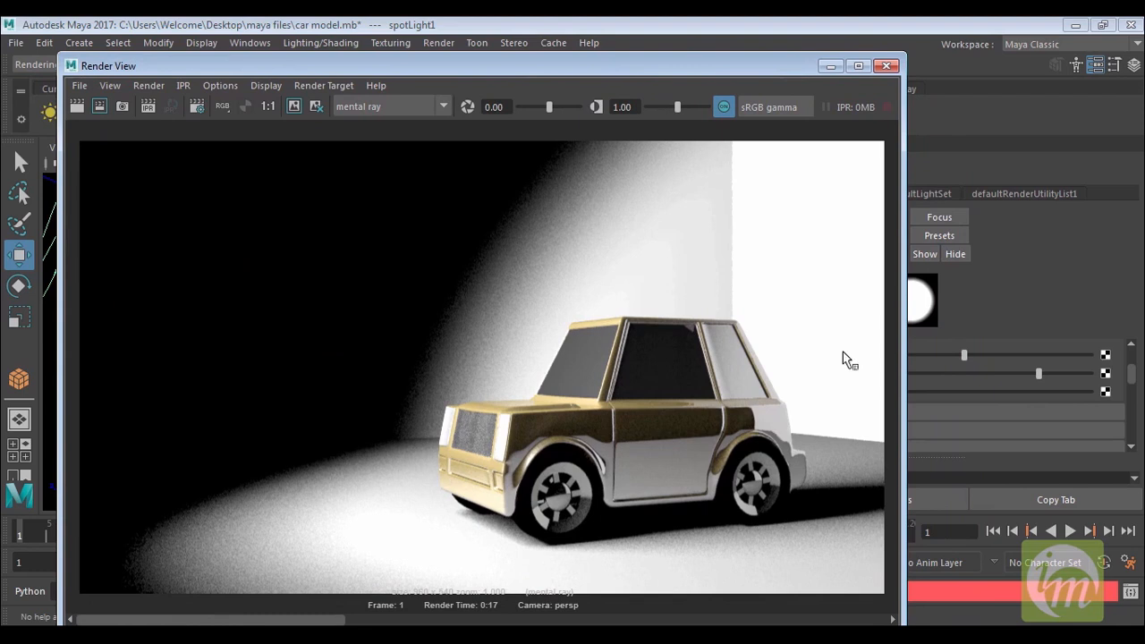
left_click(887, 66)
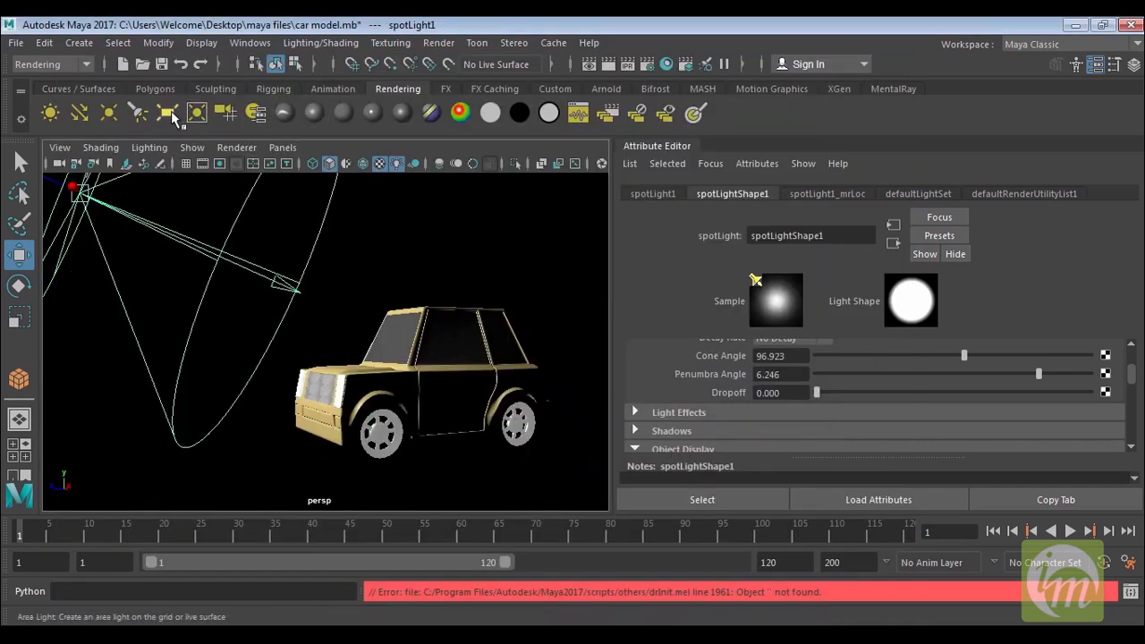
Step: Create an ambient light and move it in front of the car to about 8.58 in Y and 38.89 in Z
left_click(49, 113)
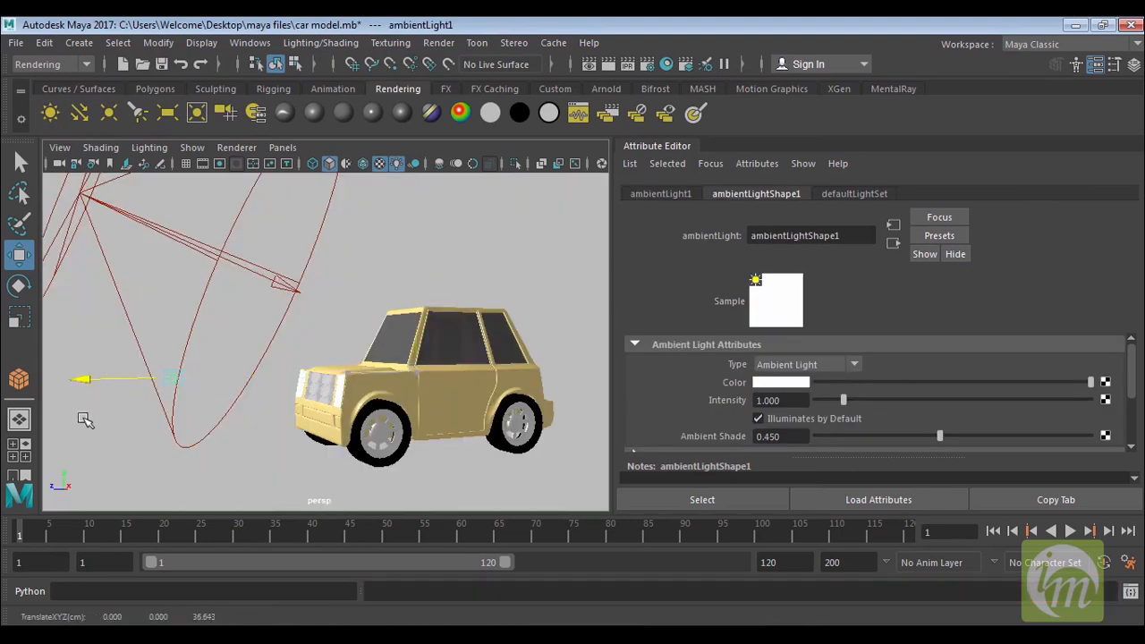
left_click_drag(97, 383, 80, 383)
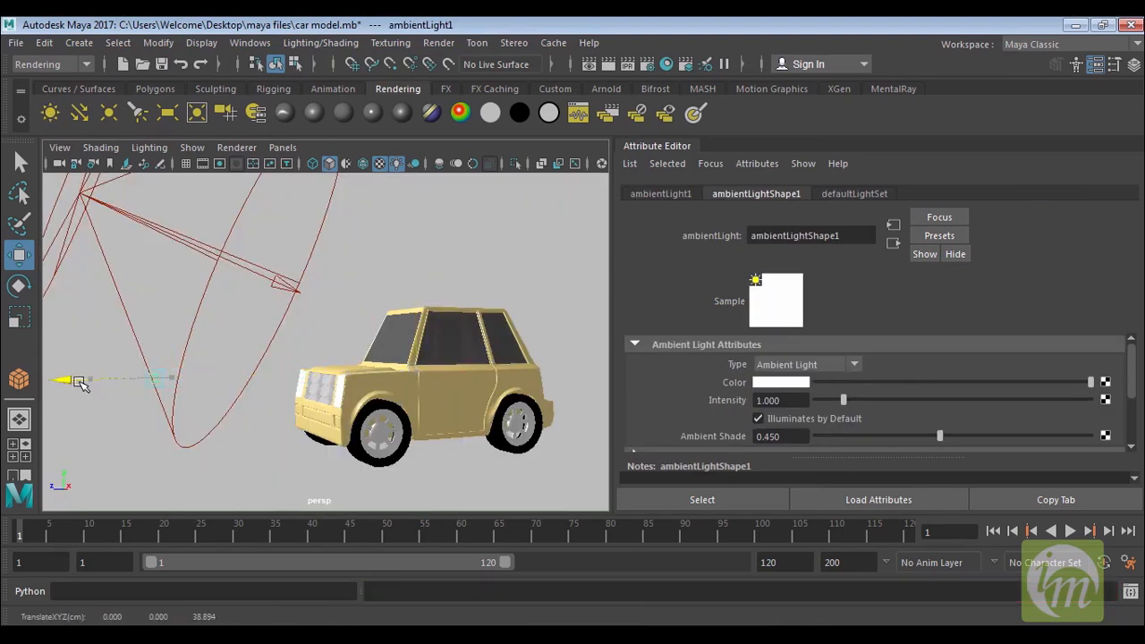
left_click_drag(153, 302, 153, 230)
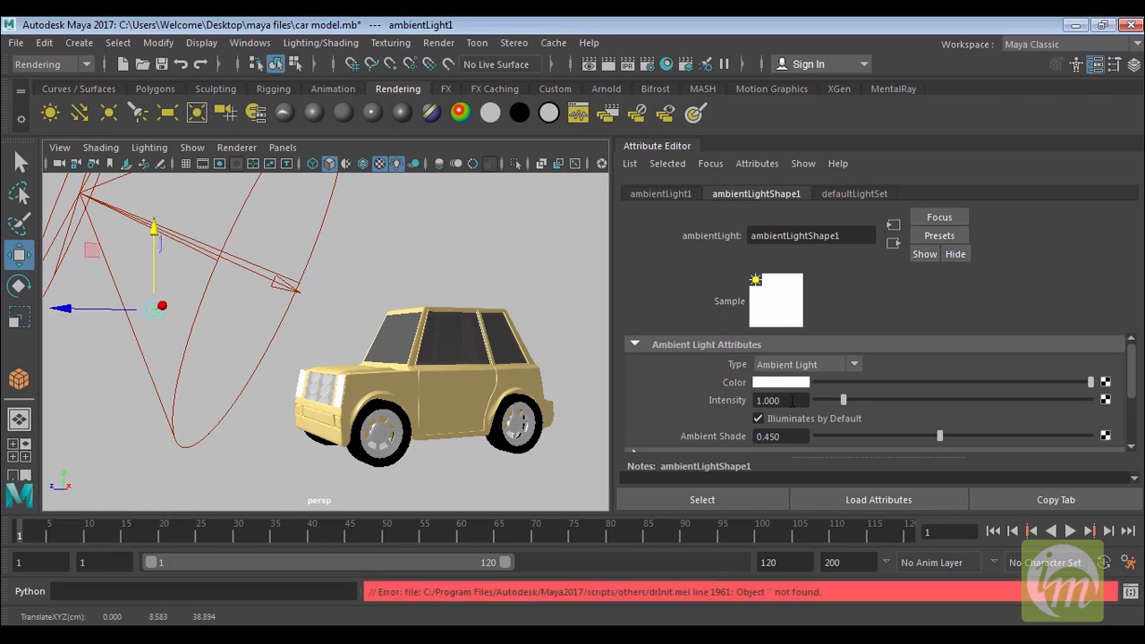
Step: Set the ambient light's intensity to 0.25 and check its effect in a mental ray render of the frame
type(".25")
key("Return")
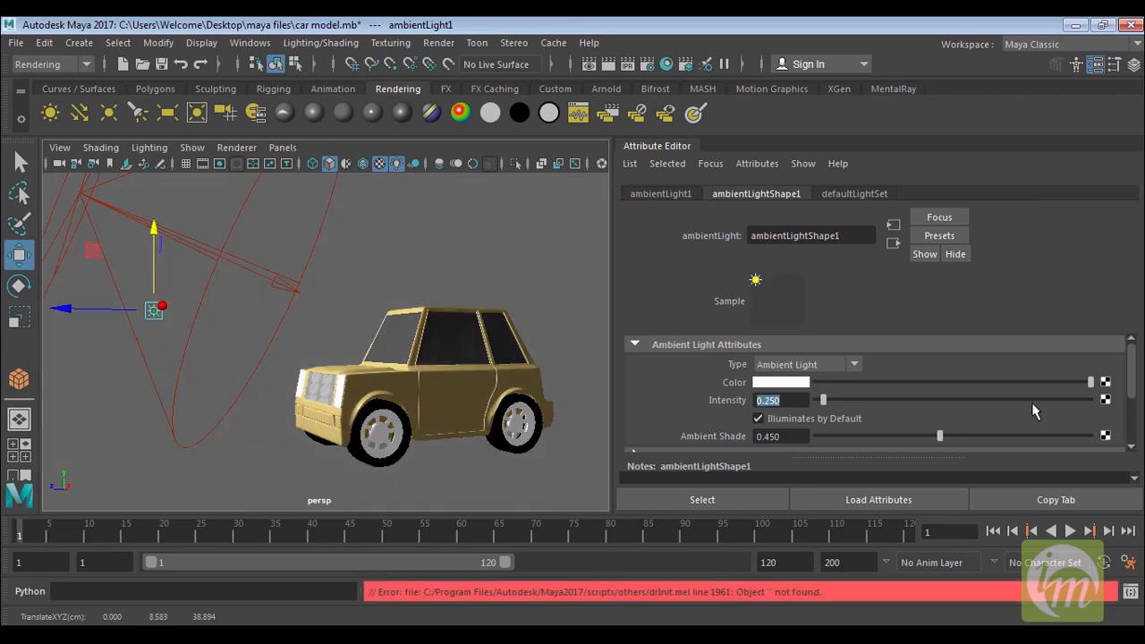
left_click(614, 66)
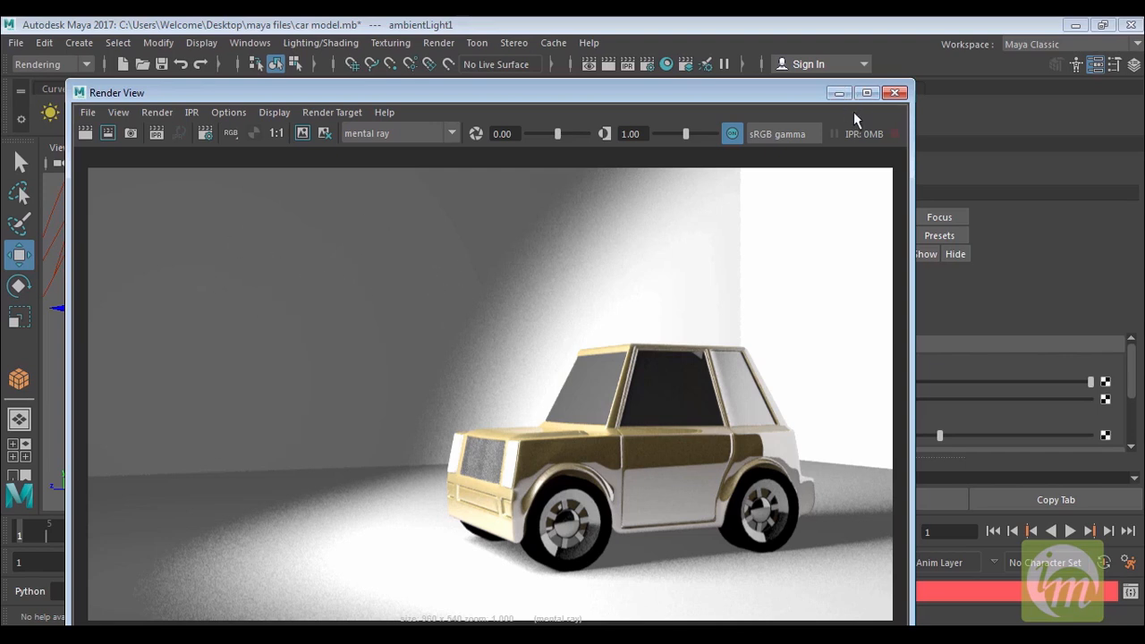
left_click(895, 93)
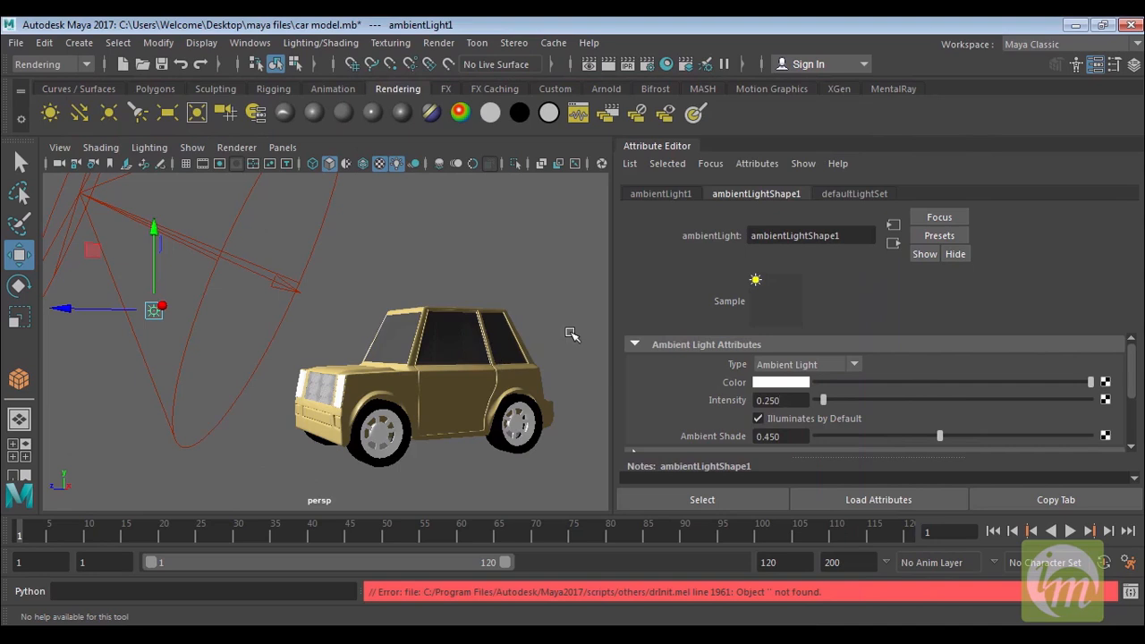
mouse_move(548, 352)
left_mouse_down("alt")
mouse_move(547, 332)
mouse_move(546, 362)
left_mouse_up("alt")
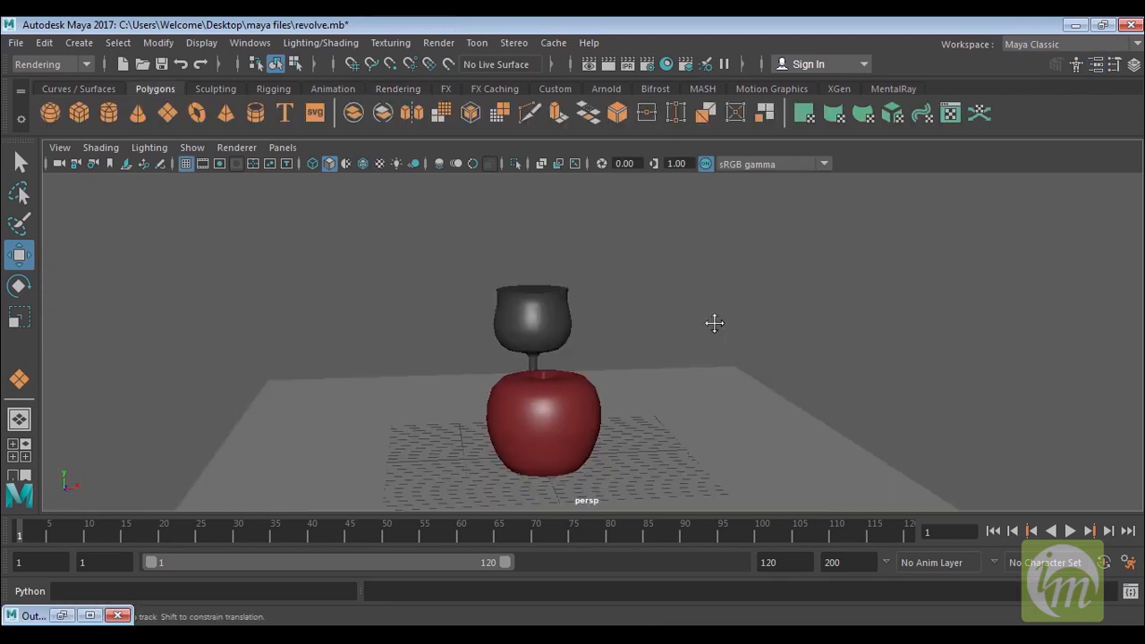
Step: In the apple and glass scene, detach the list of creatable lights as a floating window beside the objects
mouse_move(713, 322)
left_mouse_down("alt")
mouse_move(708, 314)
mouse_move(716, 340)
left_mouse_up("alt")
left_click_drag(703, 389, 696, 377, "alt")
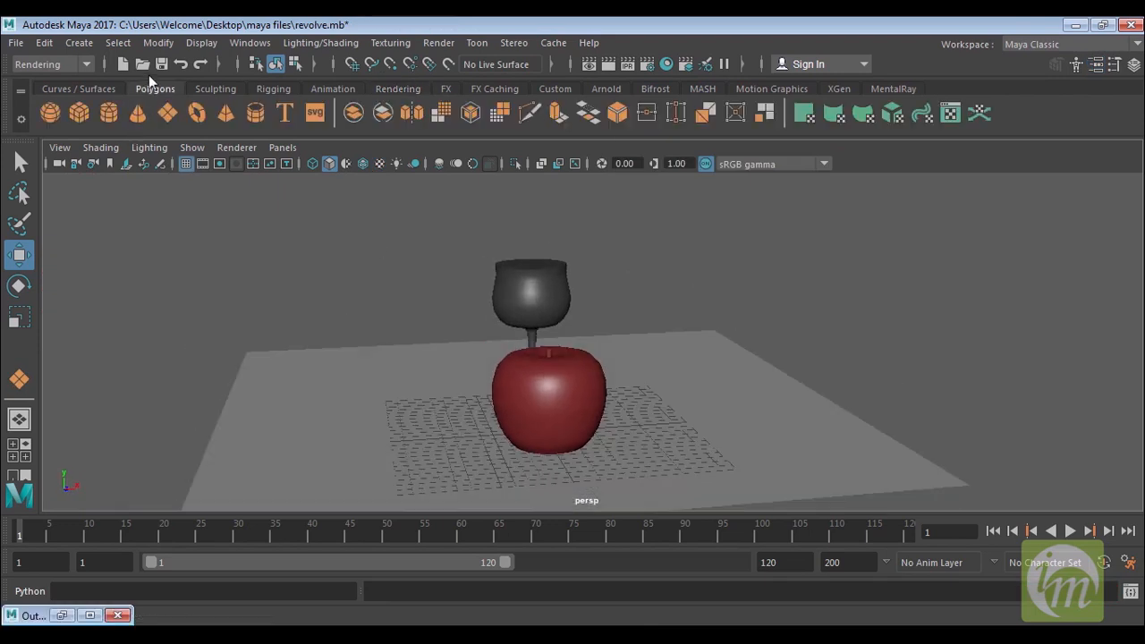
left_click(77, 43)
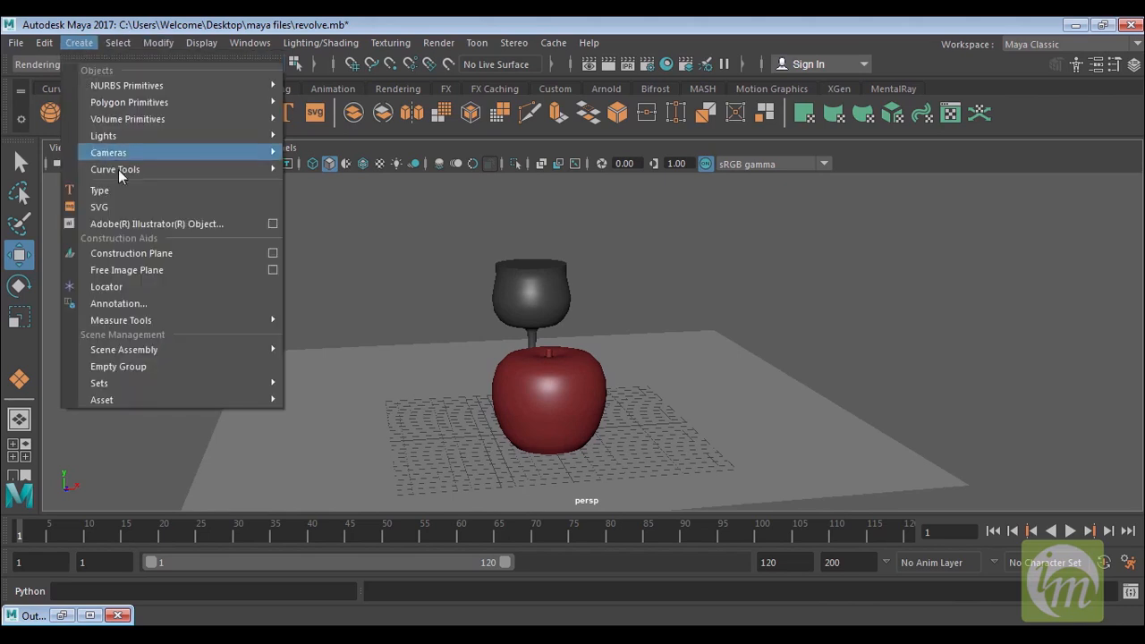
mouse_move(121, 135)
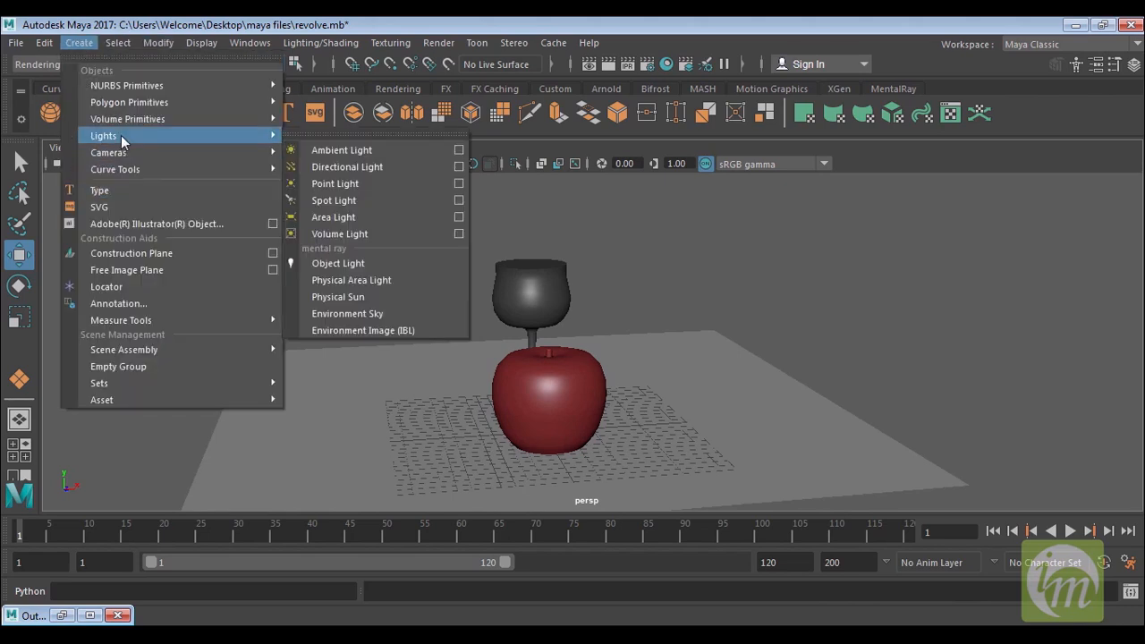
left_click(313, 133)
left_click_drag(377, 115, 994, 145)
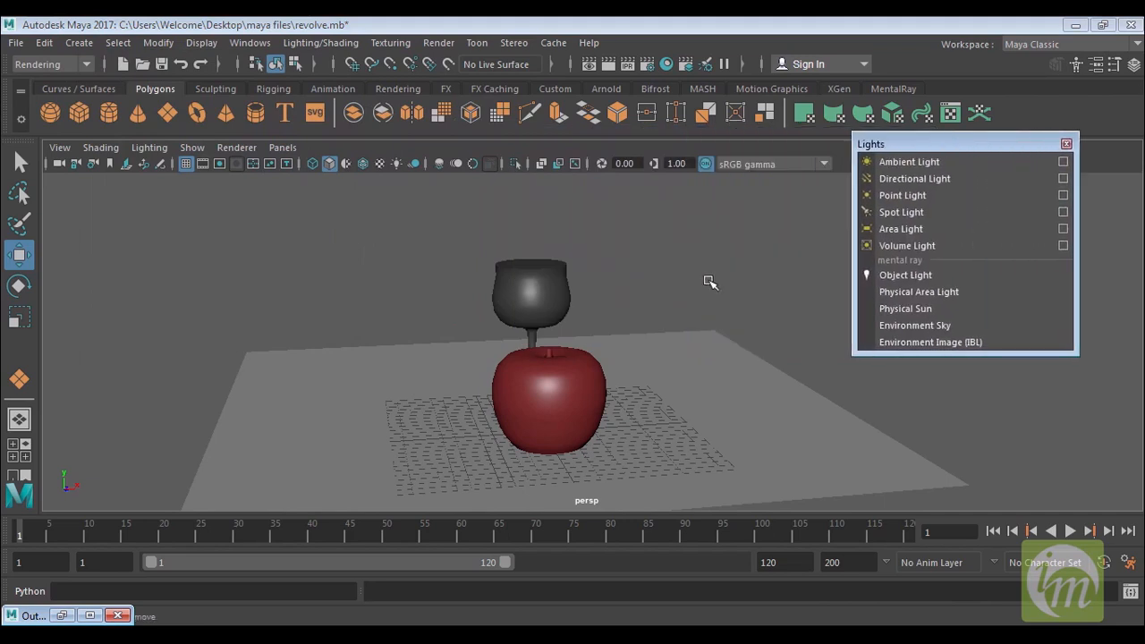
middle_click_drag(710, 283, 649, 286, "alt")
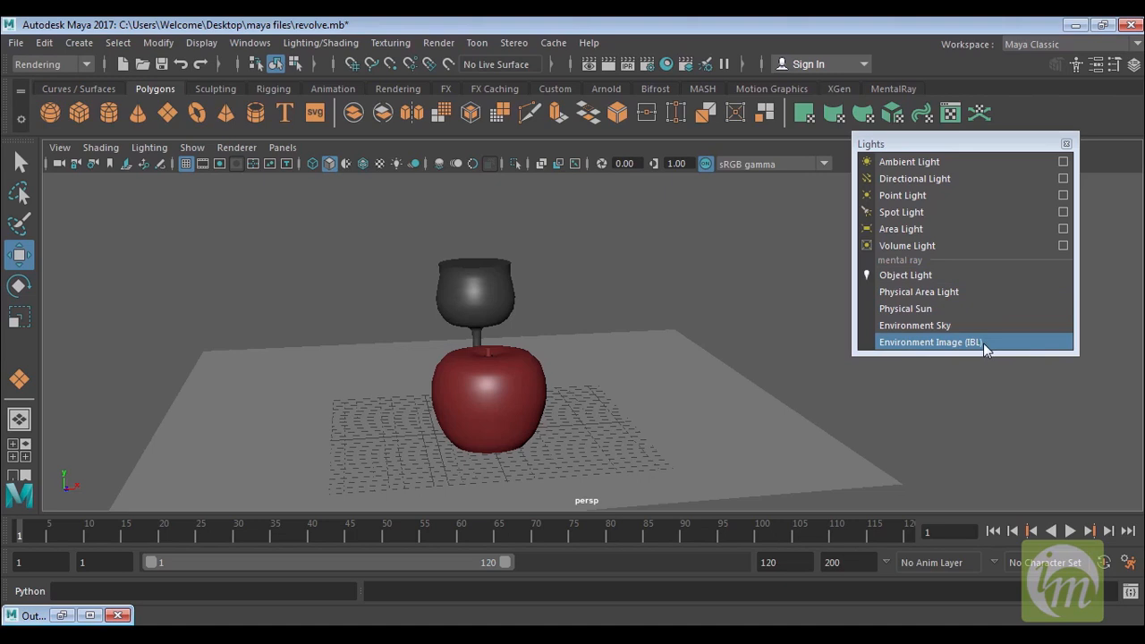
Step: Draw a polygon plane on the grid around the glass and apple and raise it well above them
left_click_drag(678, 371, 714, 386, "alt")
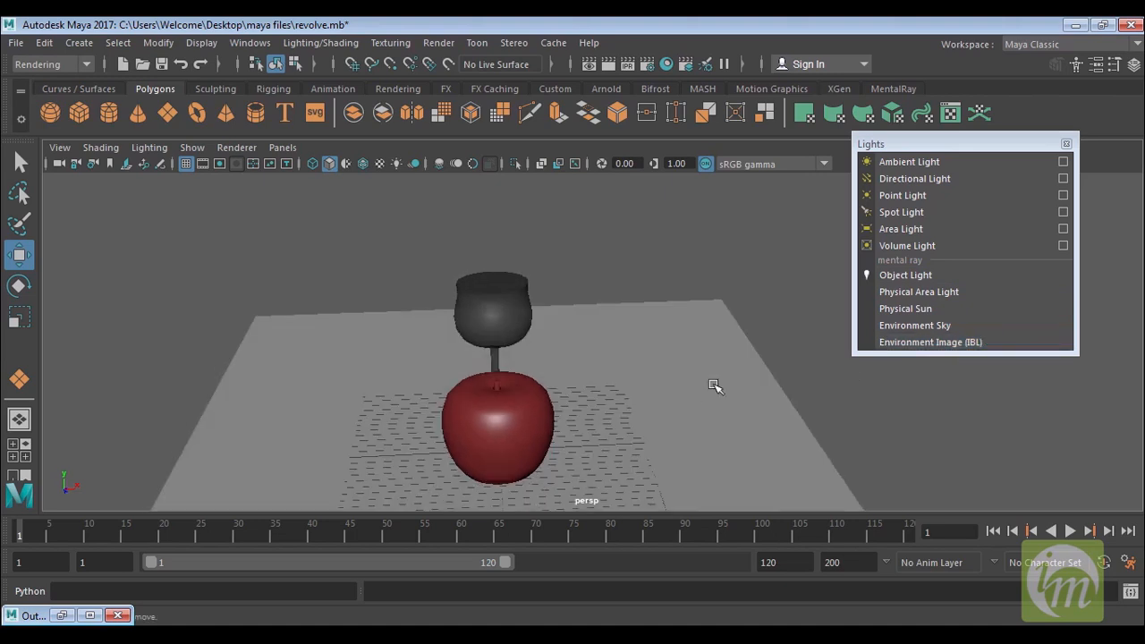
middle_click_drag(734, 361, 716, 332, "alt")
left_click(927, 277)
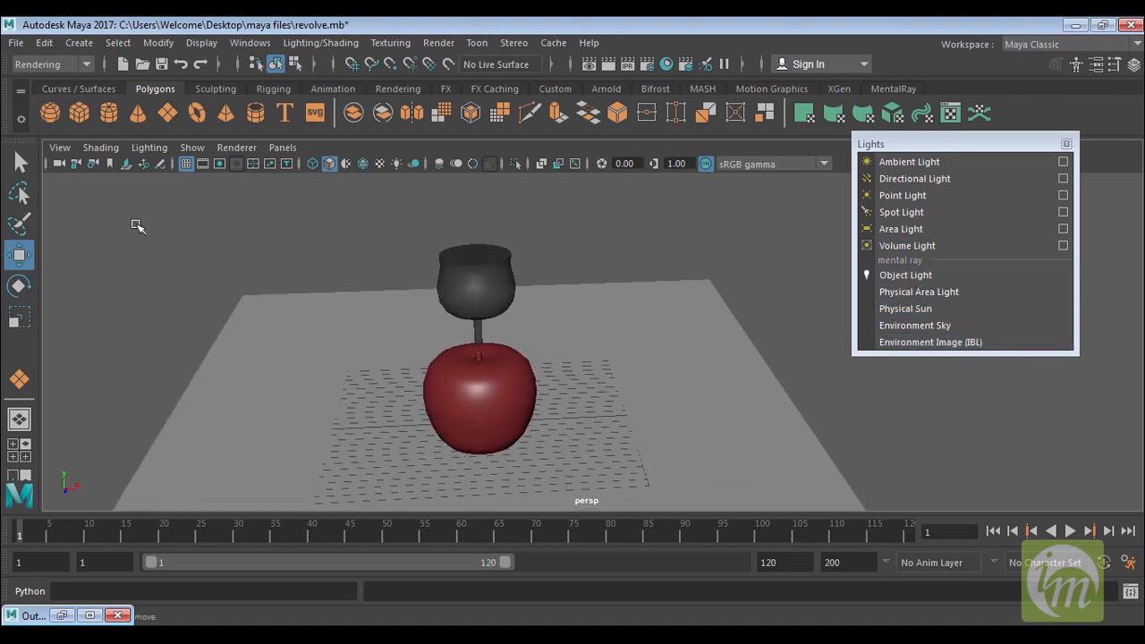
left_click_drag(366, 343, 651, 472)
left_click_drag(484, 347, 469, 116)
left_click_drag(519, 407, 589, 378, "alt")
left_click_drag(575, 430, 569, 376, "alt")
left_click_drag(593, 234, 596, 355, "alt")
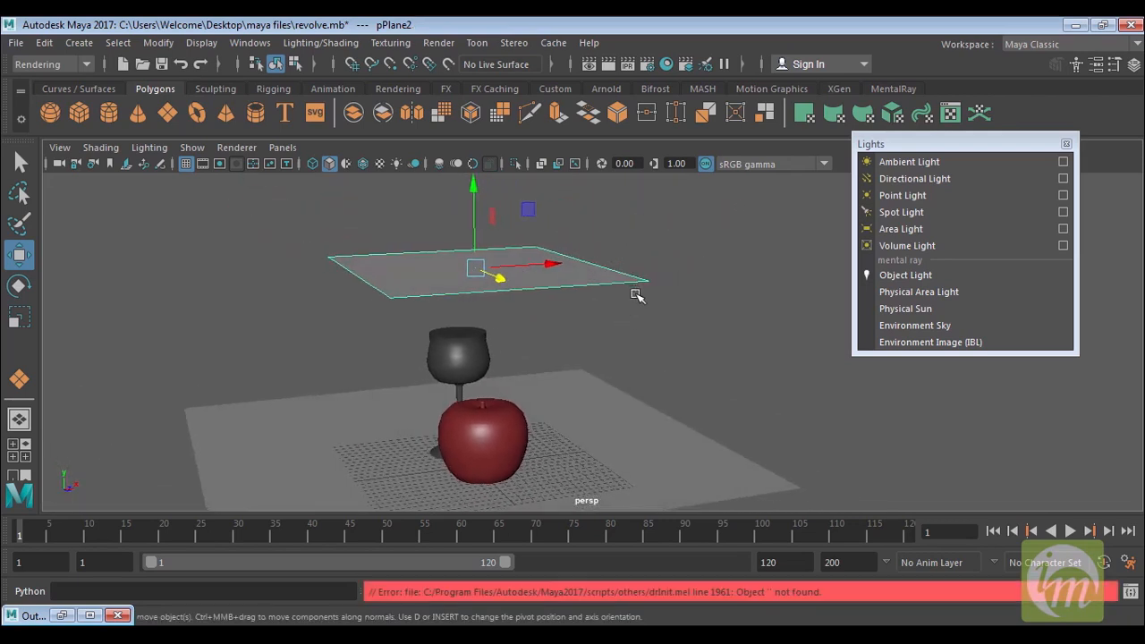
Step: Turn the raised plane into a mental ray object light, close the floating lights list and show the light's attributes
left_click(900, 277)
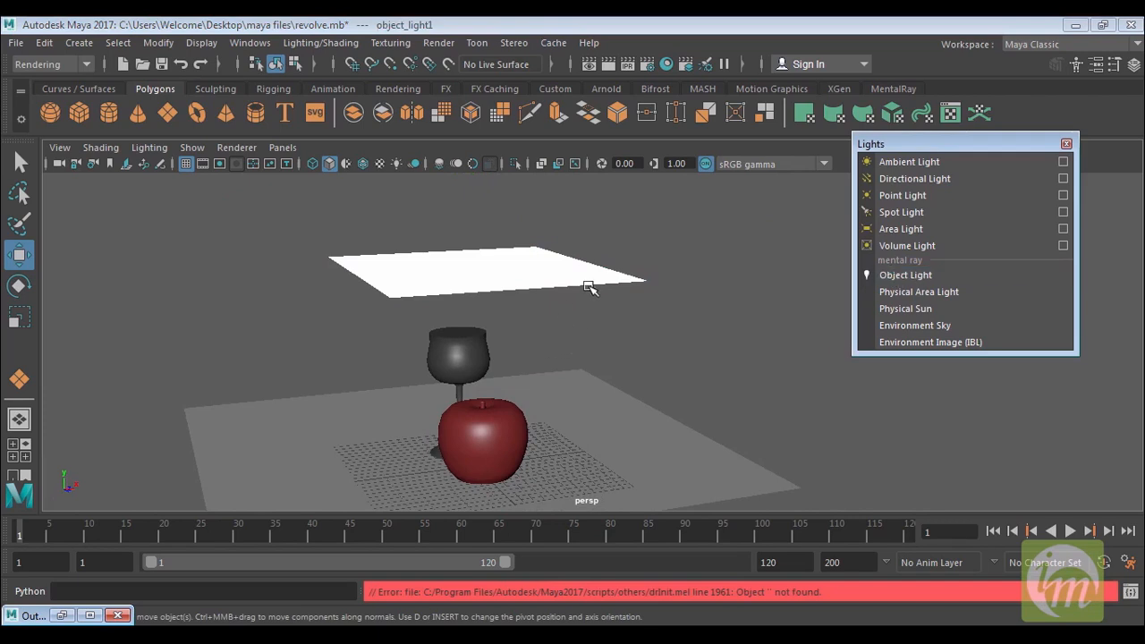
left_click(1066, 144)
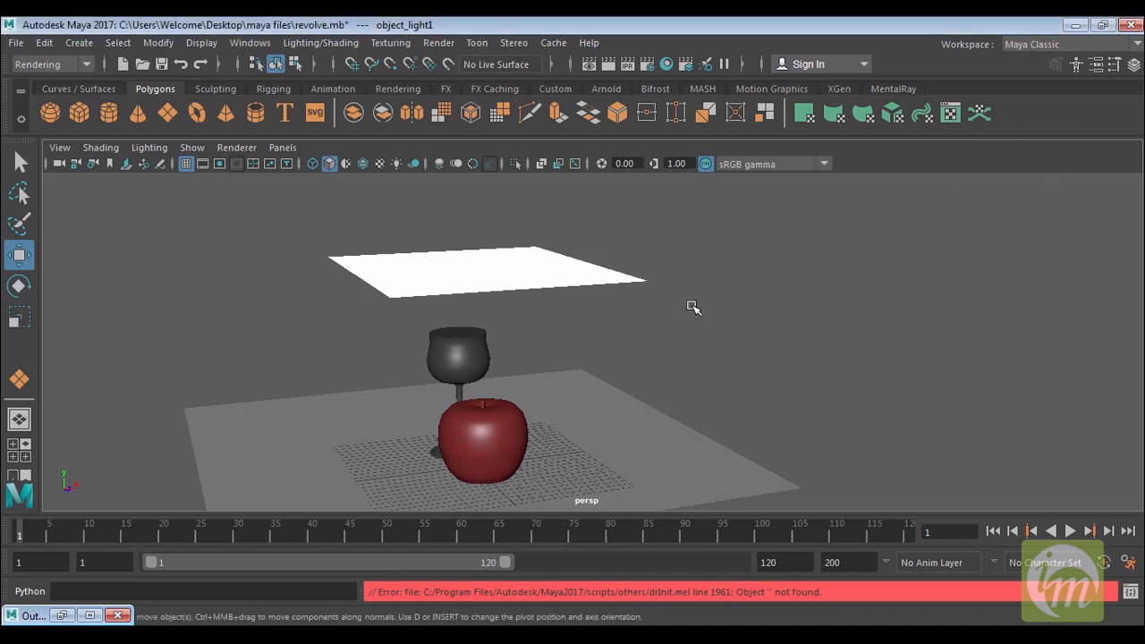
middle_click_drag(690, 307, 702, 304, "alt")
key("ctrl+a")
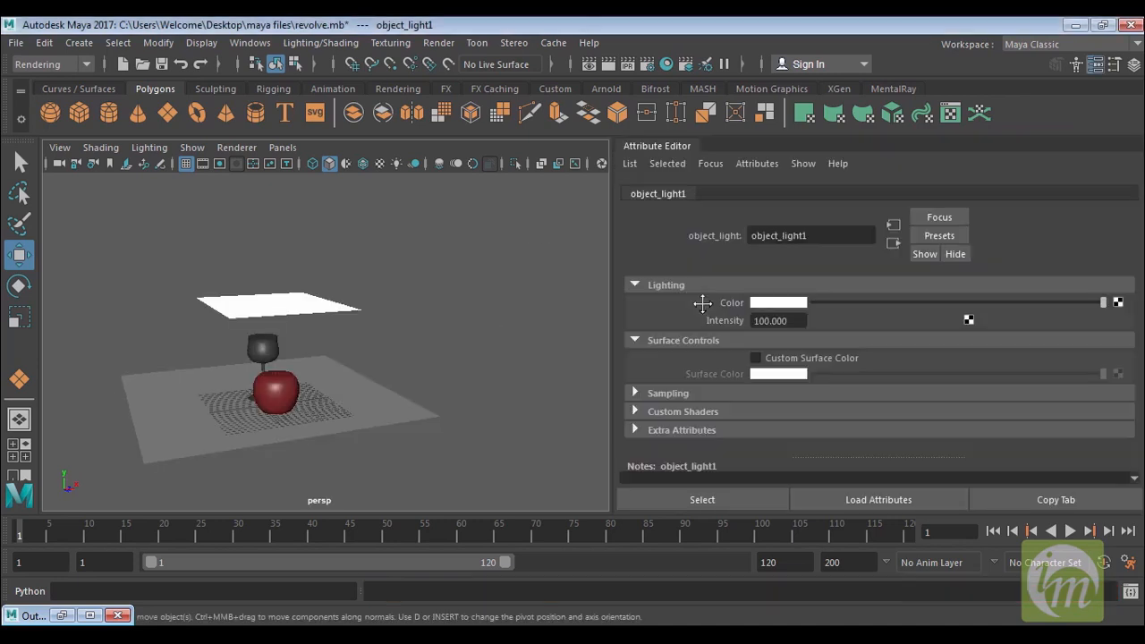
Step: Frame the glass and apple under the object light and render the current frame with Maya Software
left_click_drag(428, 326, 460, 381, "alt")
left_click_drag(421, 319, 414, 335, "alt")
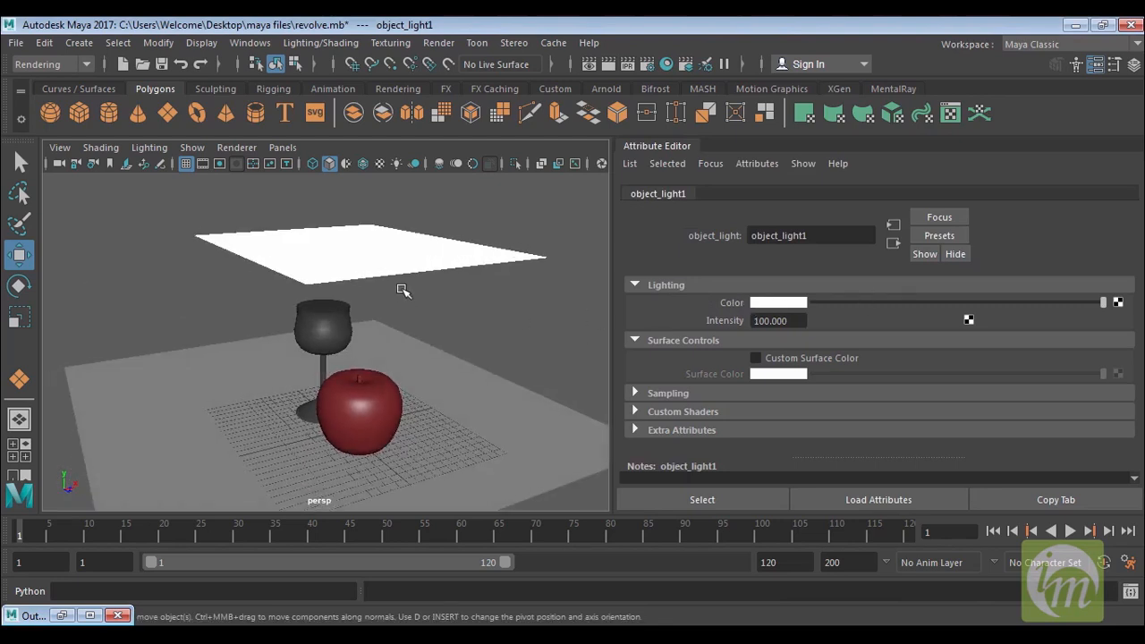
middle_click_drag(501, 309, 564, 301, "alt")
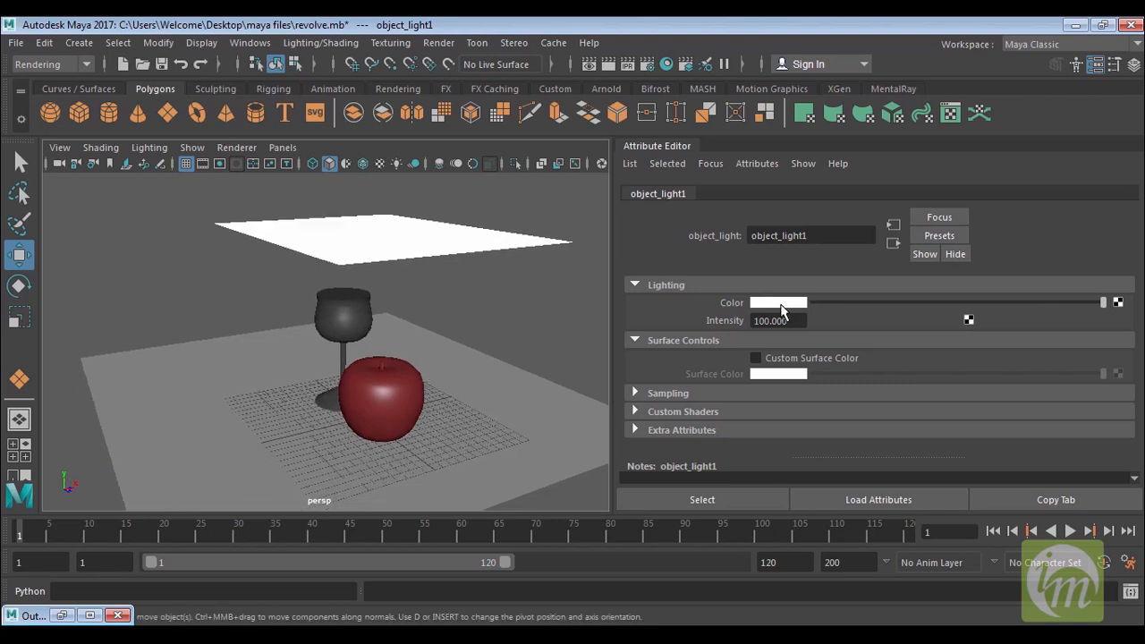
left_click(778, 303)
right_click_drag(492, 353, 499, 384, "alt")
middle_click_drag(498, 383, 502, 372, "alt")
left_click_drag(501, 372, 511, 333, "alt")
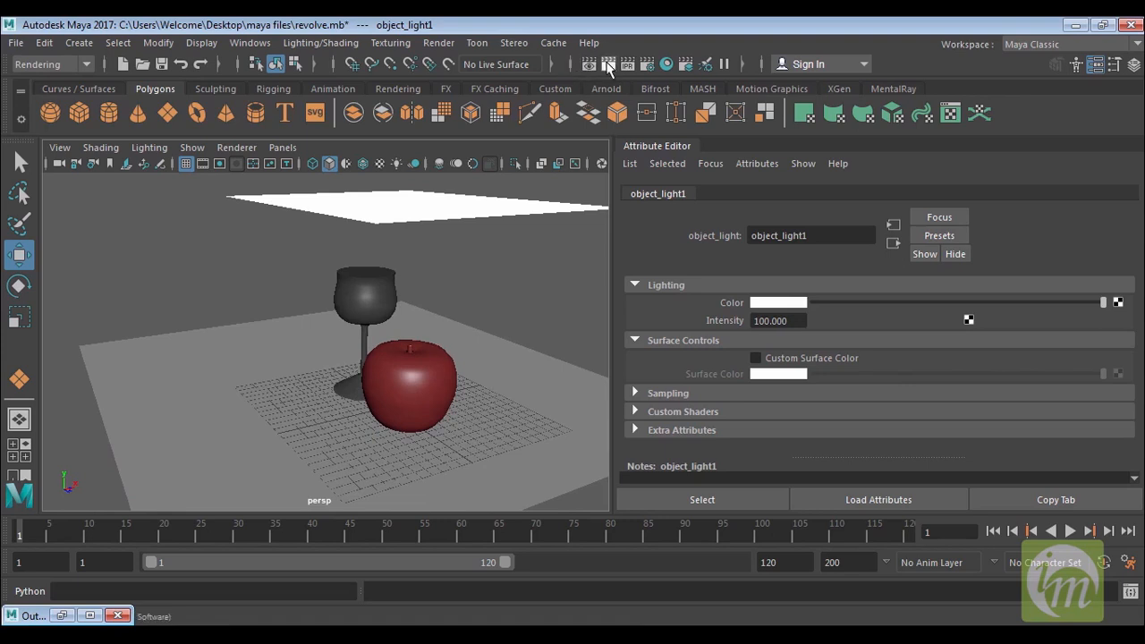
left_click(609, 65)
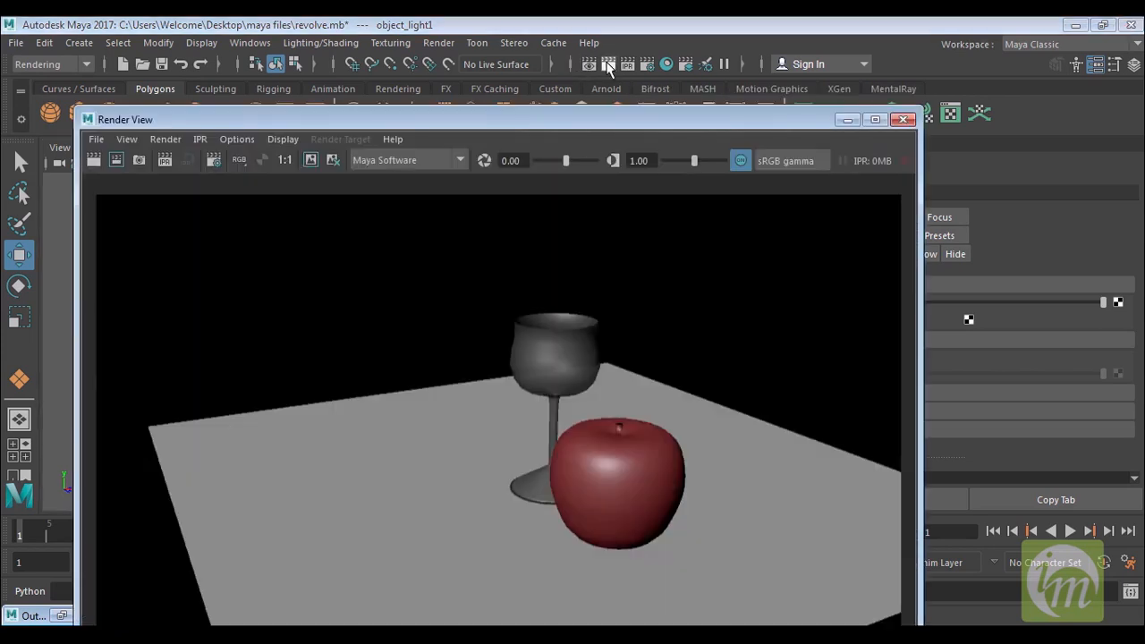
Step: Inspect the finished software render of the glass and apple, and close the render window
left_click_drag(661, 120, 679, 87)
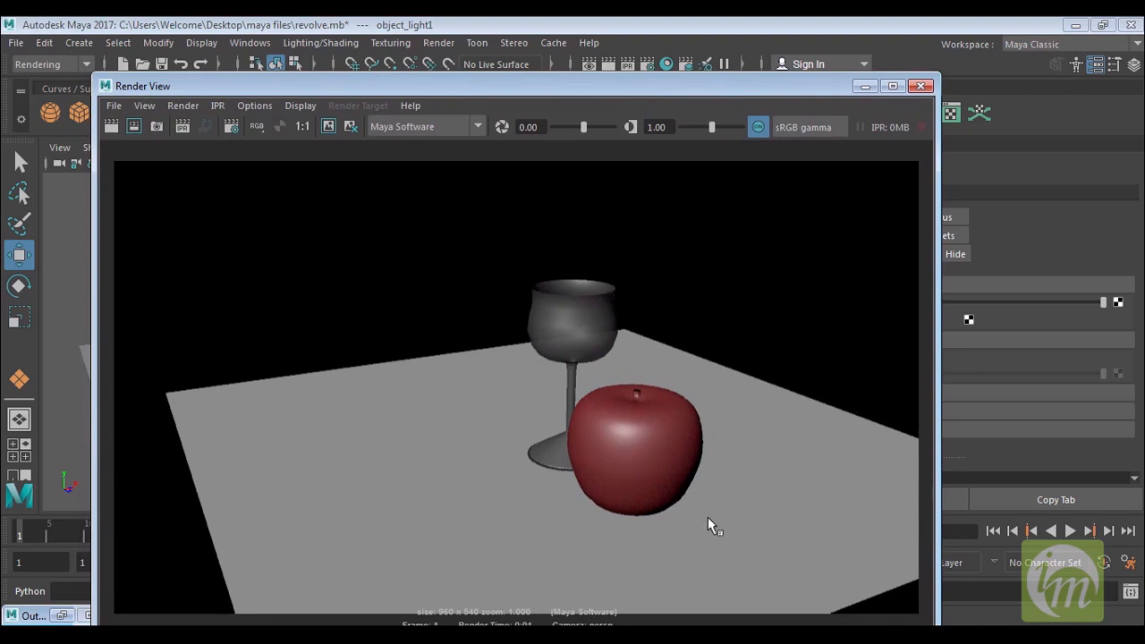
left_click(921, 85)
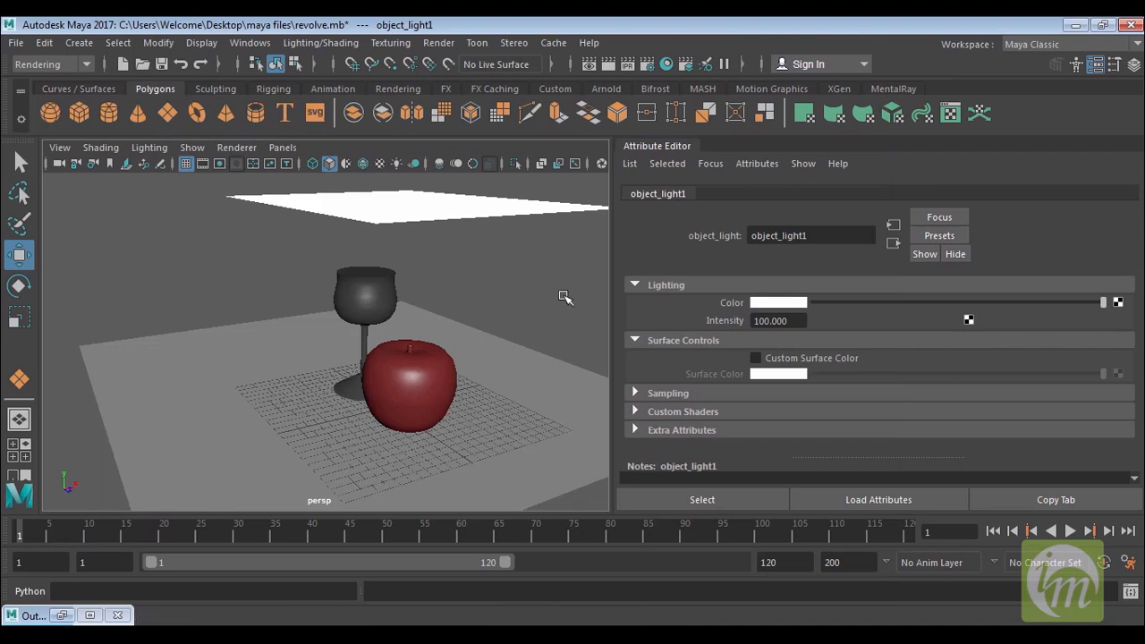
right_click_drag(465, 394, 454, 356, "alt")
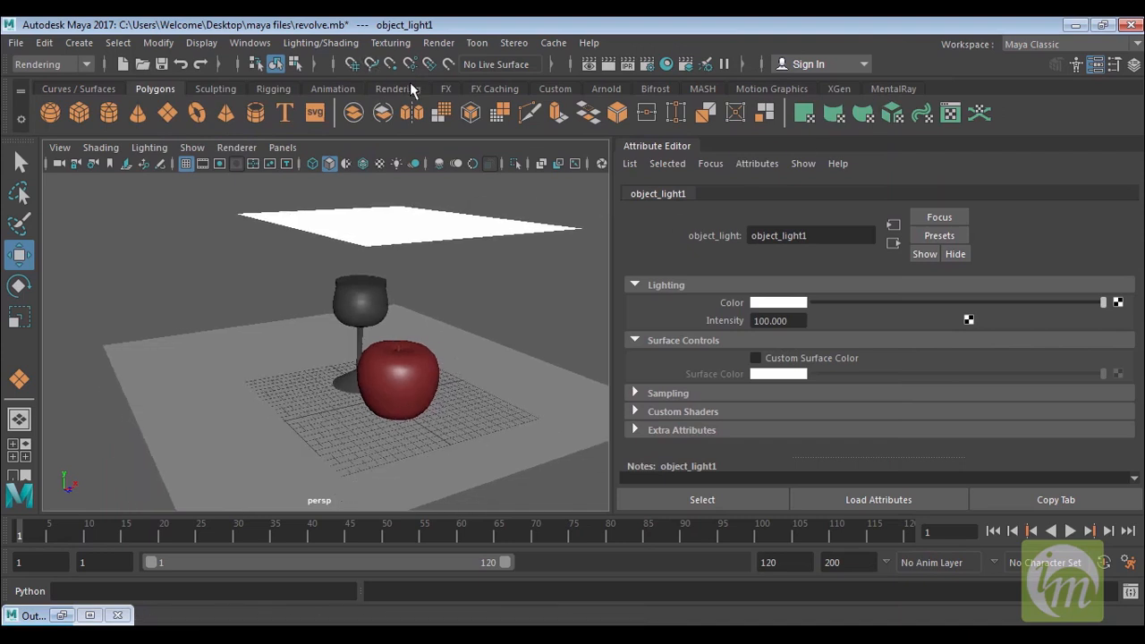
Step: Add a spot light on the ground plane beside the glass and apple, and set its intensity to 0
left_click(411, 85)
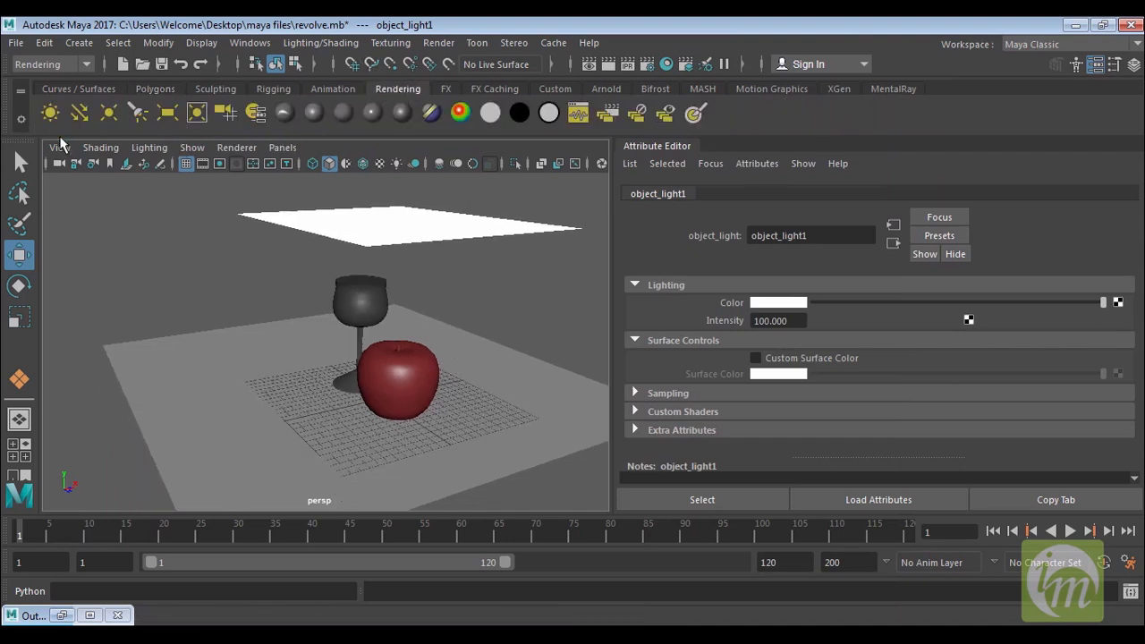
left_click(136, 112)
left_click_drag(447, 386, 260, 430)
left_click_drag(193, 366, 187, 317)
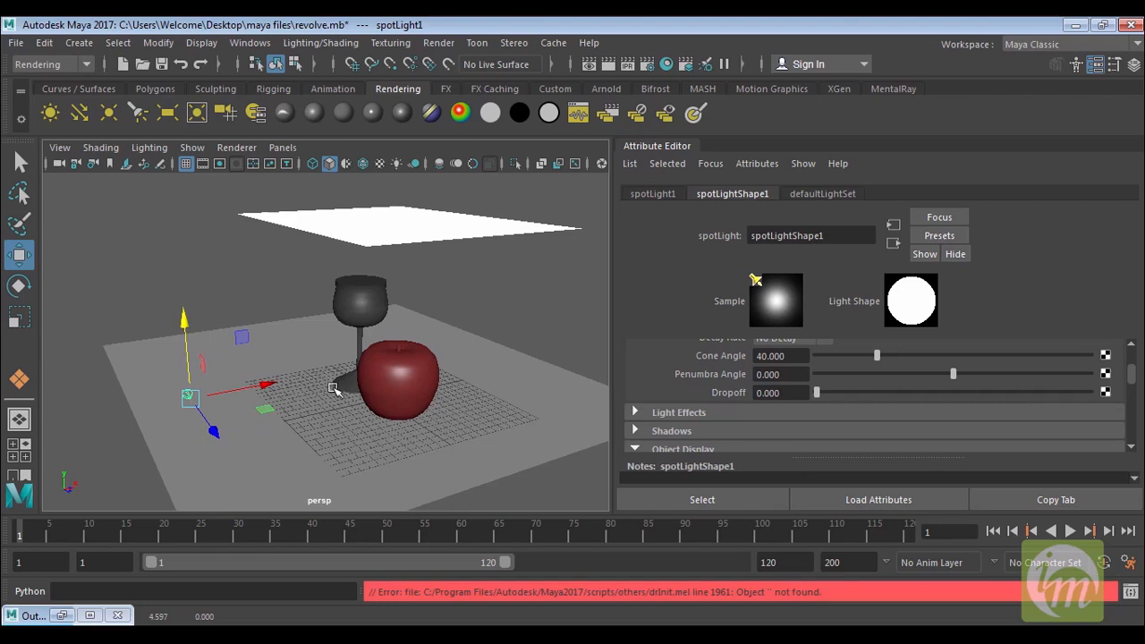
middle_click_drag(333, 384, 362, 375, "alt")
left_click_drag(1134, 377, 1133, 358)
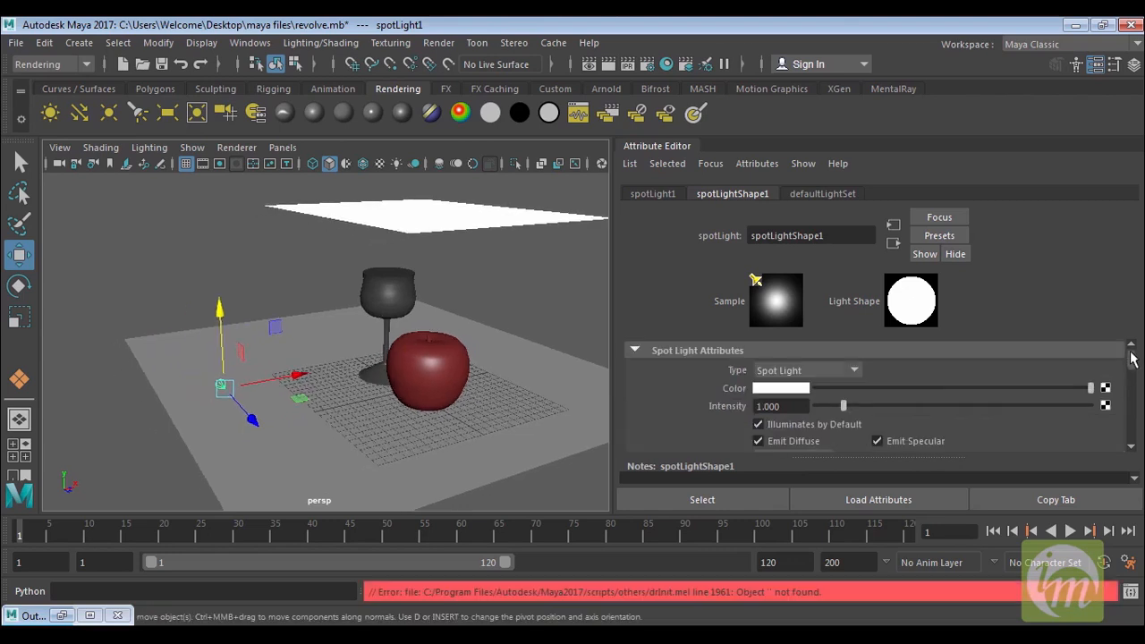
left_click_drag(846, 406, 801, 407)
Step: Render the current frame with the spot light turned down and close the render window
left_click_drag(394, 371, 539, 286, "alt")
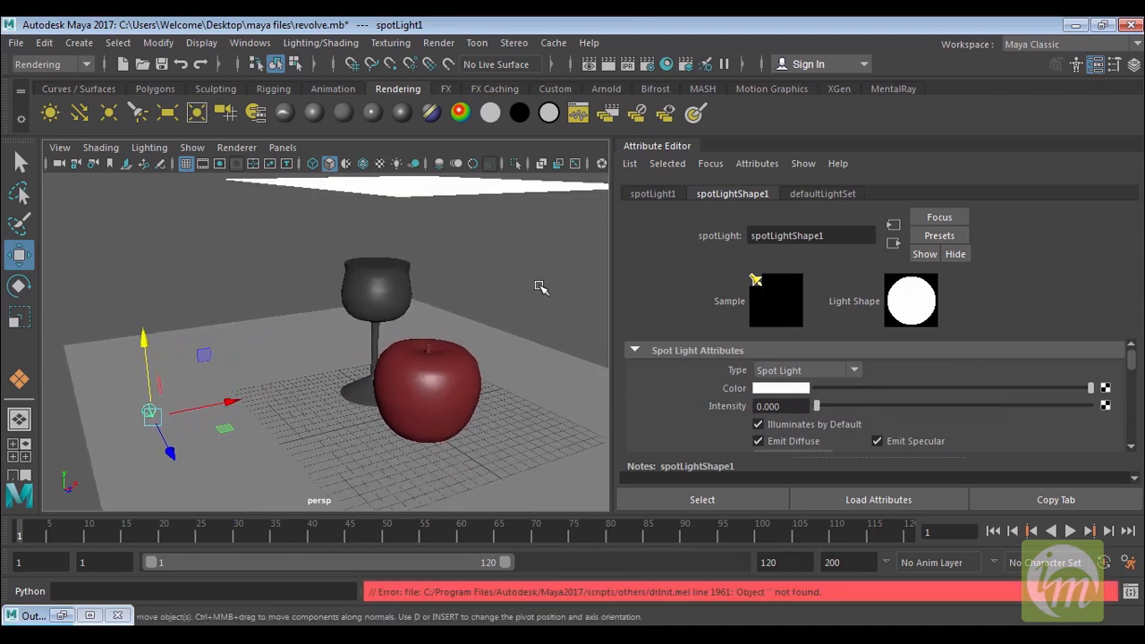
left_click(608, 66)
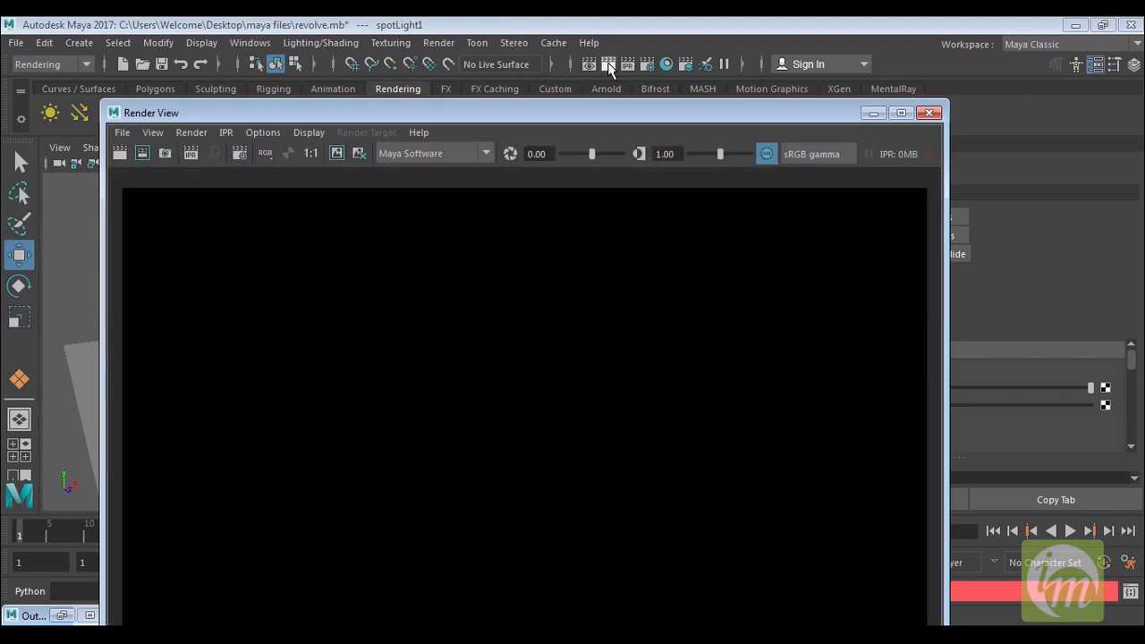
left_click_drag(808, 108, 821, 68)
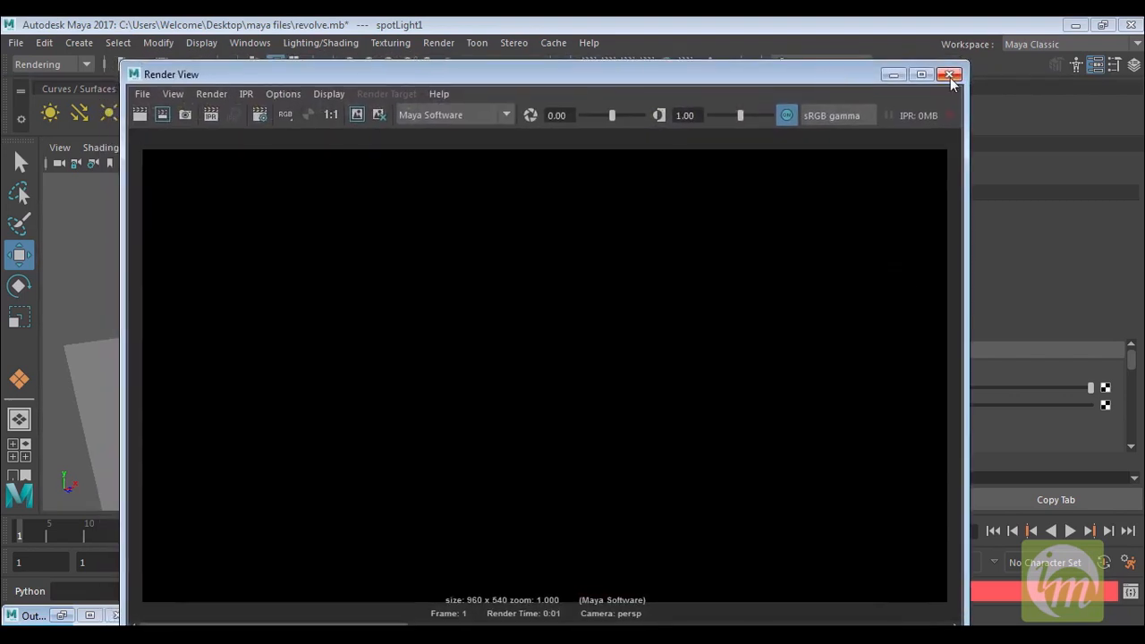
left_click(950, 75)
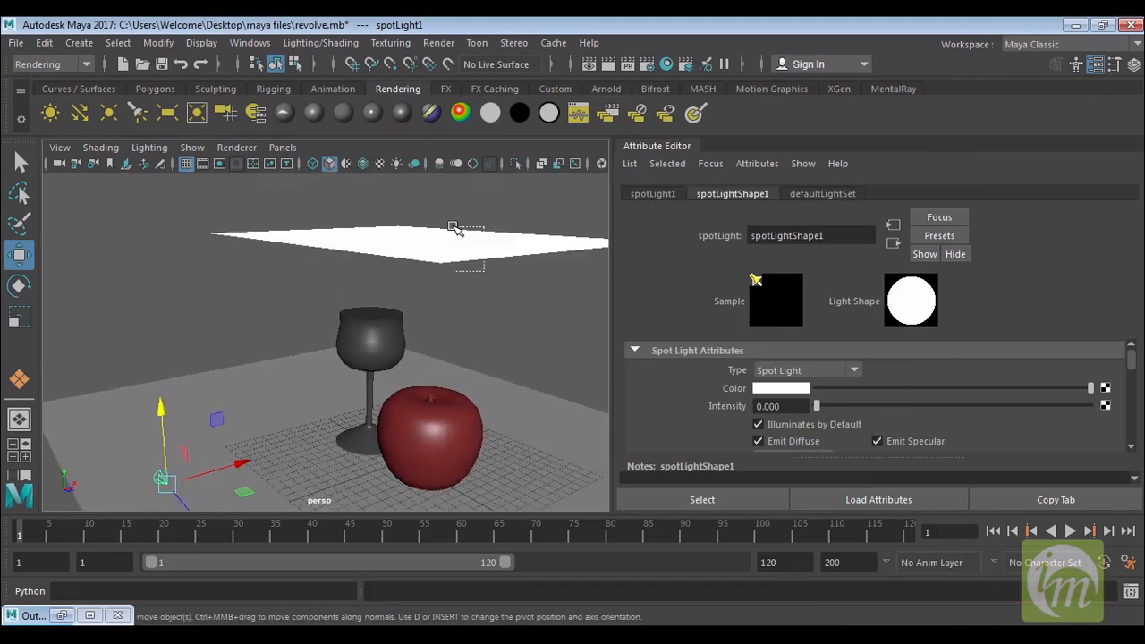
Step: Select the raised plane above the glass and apple and set its object light intensity to 2000
left_click(454, 227)
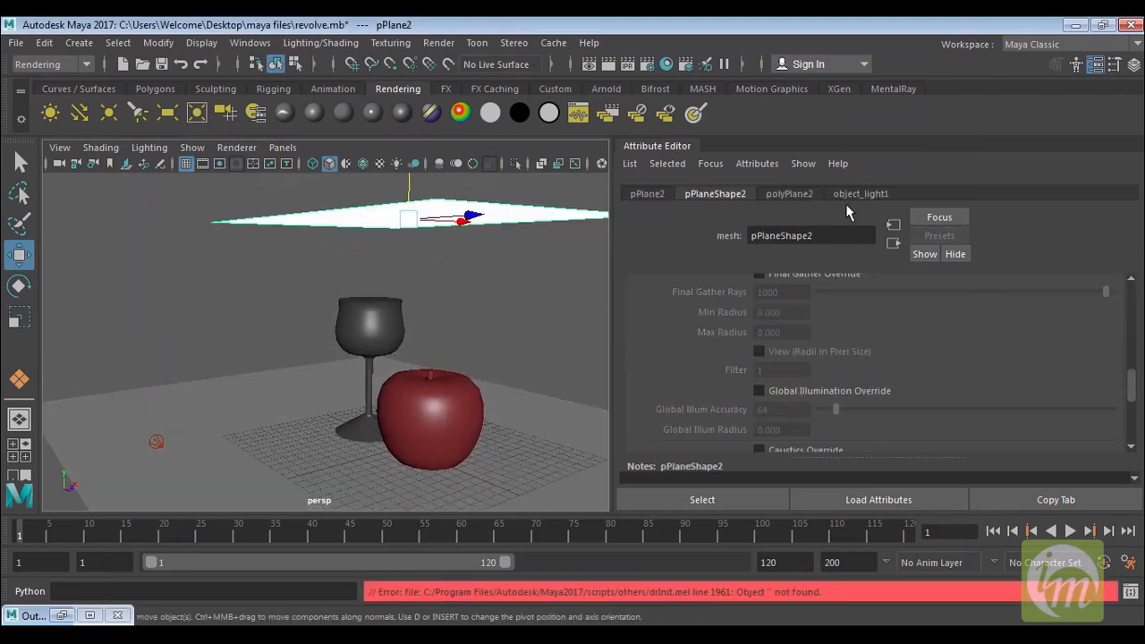
left_click(859, 194)
left_click_drag(791, 320, 669, 314)
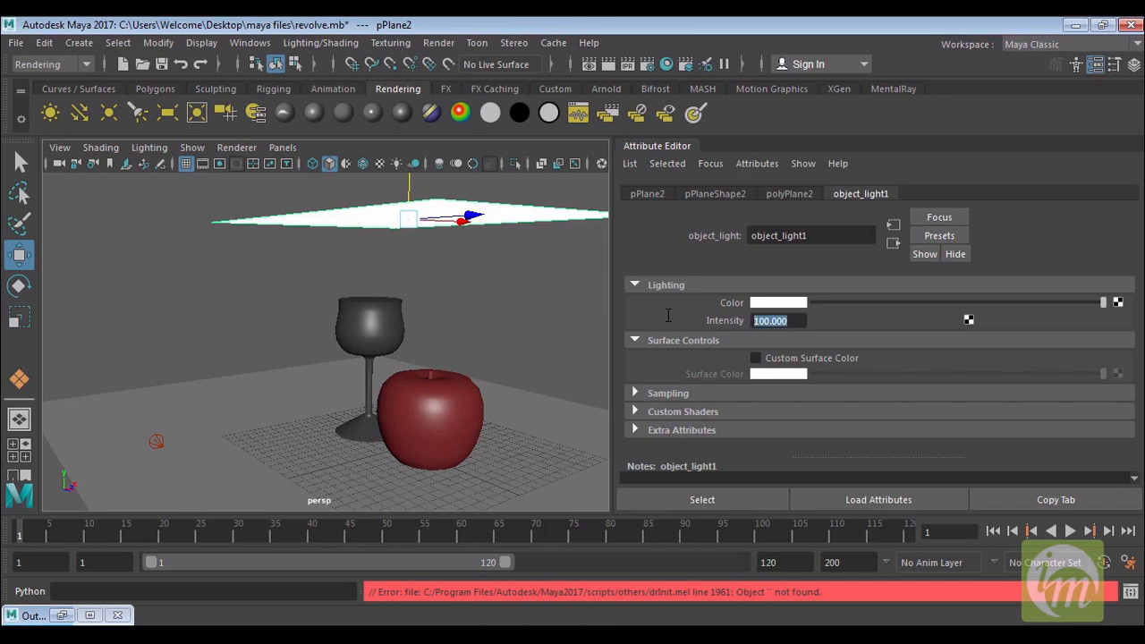
type("2000")
key("Return")
Step: Render the frame again with the brighter object light, and close the render window
left_click_drag(507, 314, 504, 300, "alt")
left_click(609, 113)
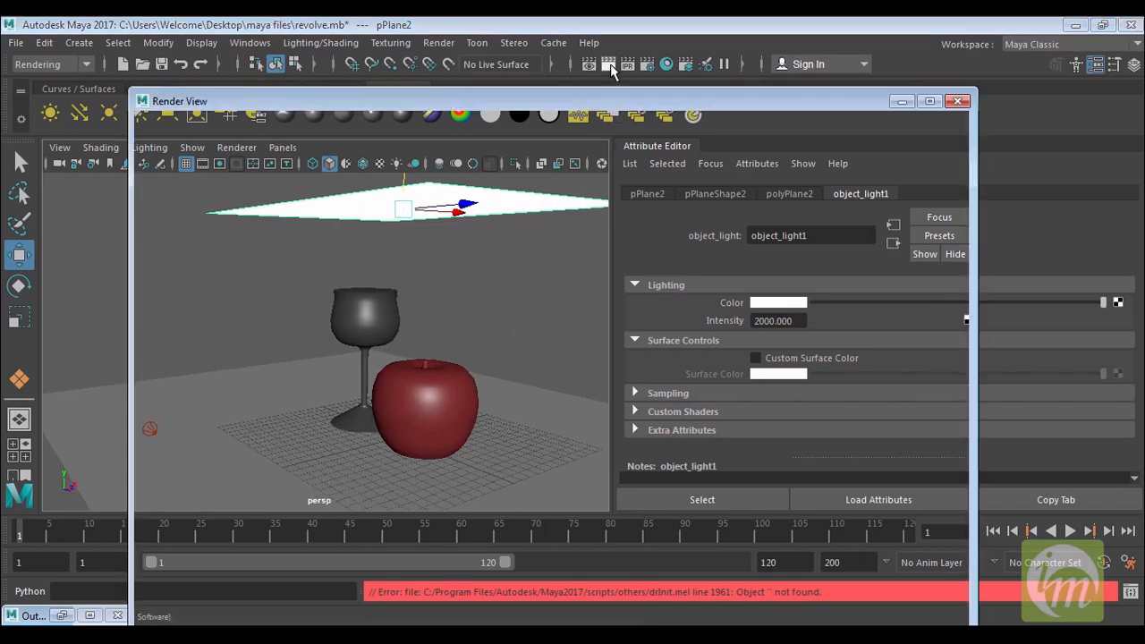
left_click(958, 101)
Step: Draw a tall polygon cylinder on the grid beside the glass and apple
left_click_drag(398, 402, 380, 376, "alt")
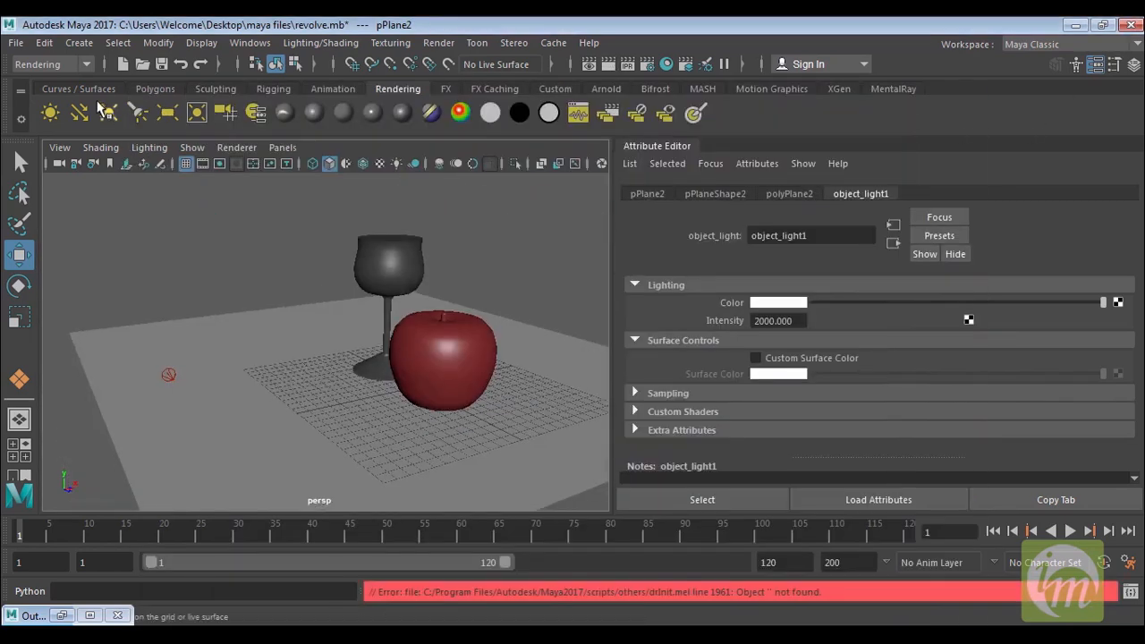
left_click(145, 89)
left_click(109, 113)
left_click_drag(312, 438, 317, 442)
mouse_move(301, 402)
left_mouse_down()
mouse_move(272, 170)
mouse_move(274, 182)
left_mouse_up()
middle_click_drag(337, 243, 348, 267, "alt")
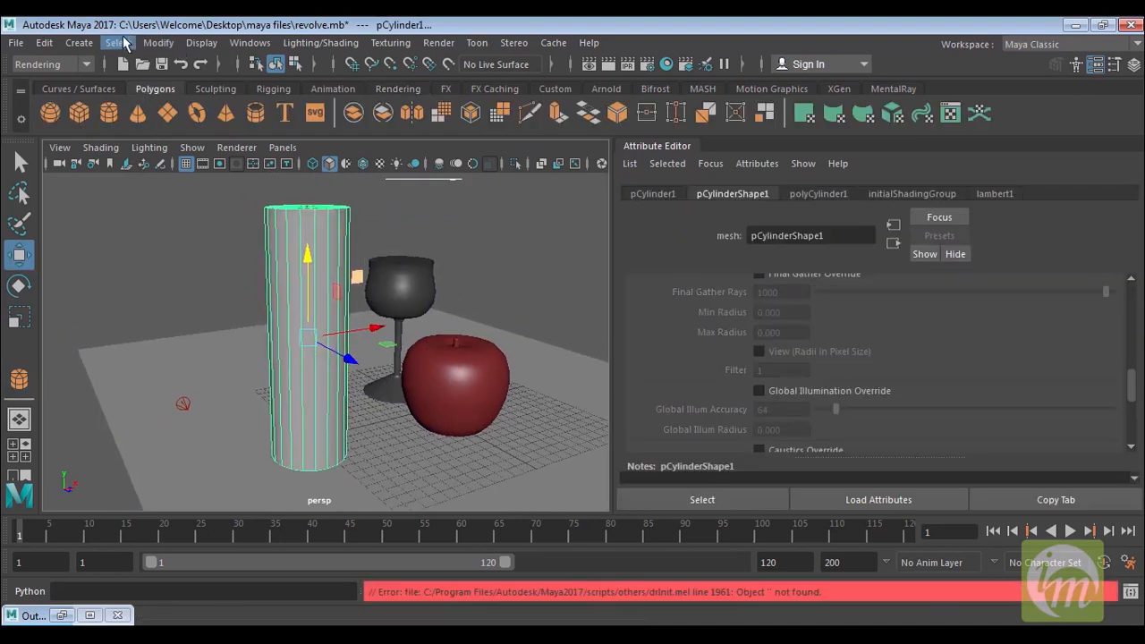
Step: Turn the tall cylinder beside the glass into a mental ray object light
left_click(78, 42)
mouse_move(160, 134)
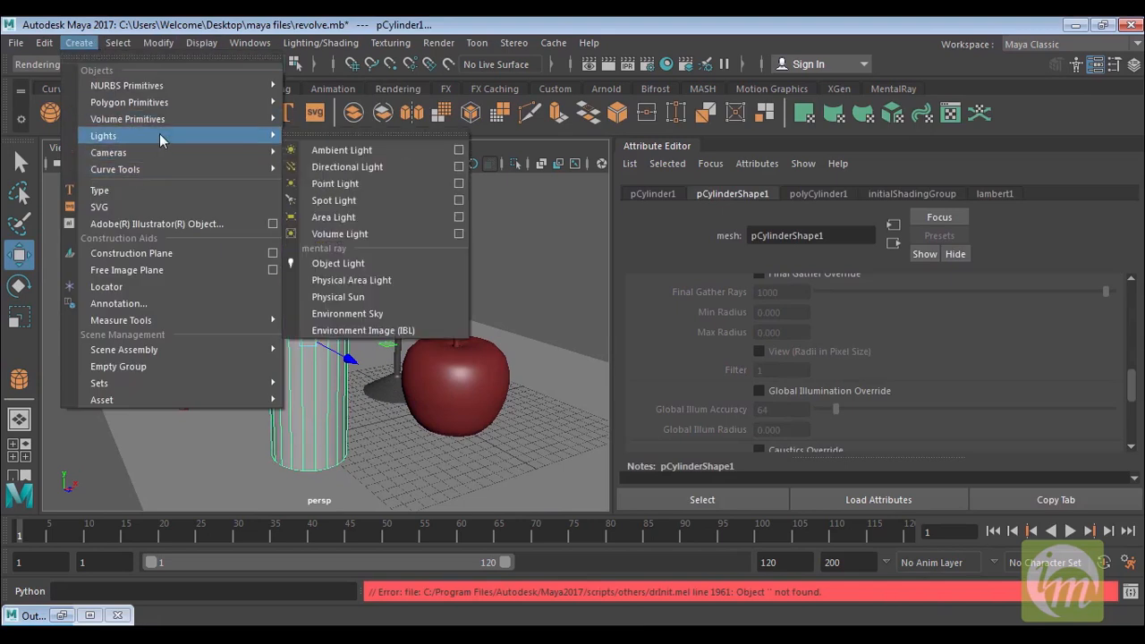
left_click(344, 261)
left_click_drag(449, 320, 421, 324, "alt")
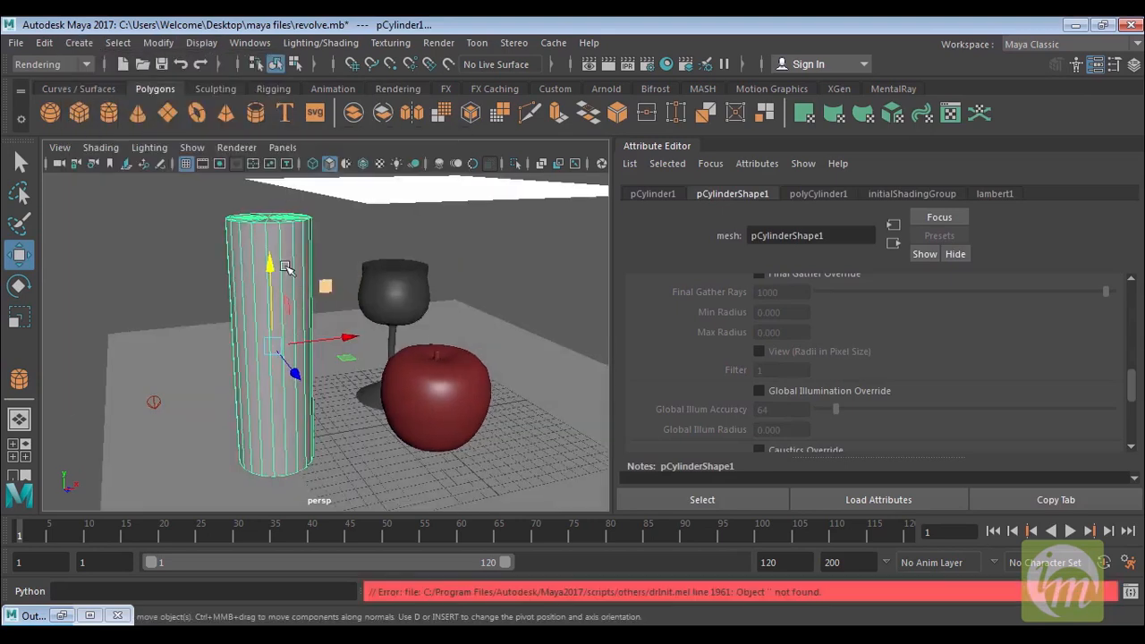
left_click(79, 42)
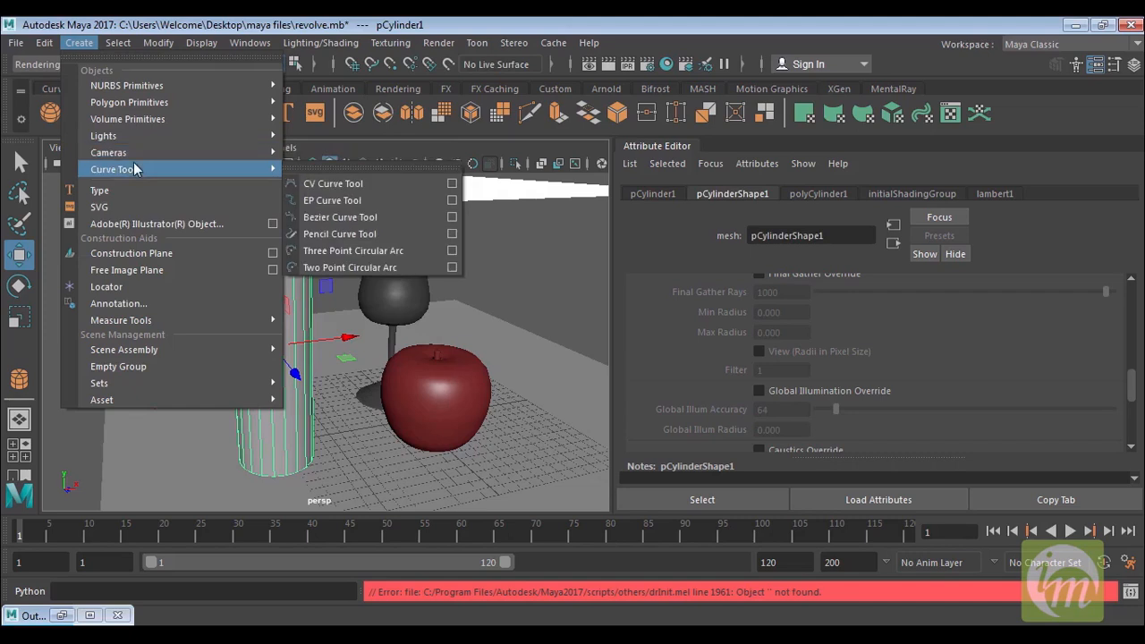
mouse_move(138, 133)
left_click(328, 265)
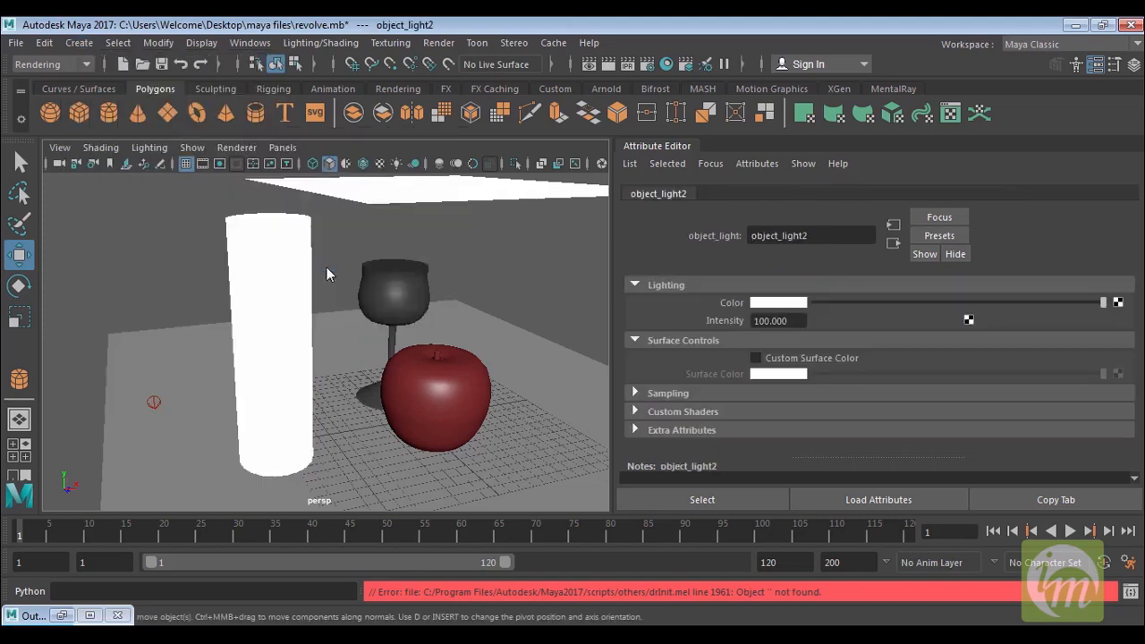
Step: Render the scene containing the cylinder light with Maya Software, and close the render window
left_click_drag(503, 289, 491, 289, "alt")
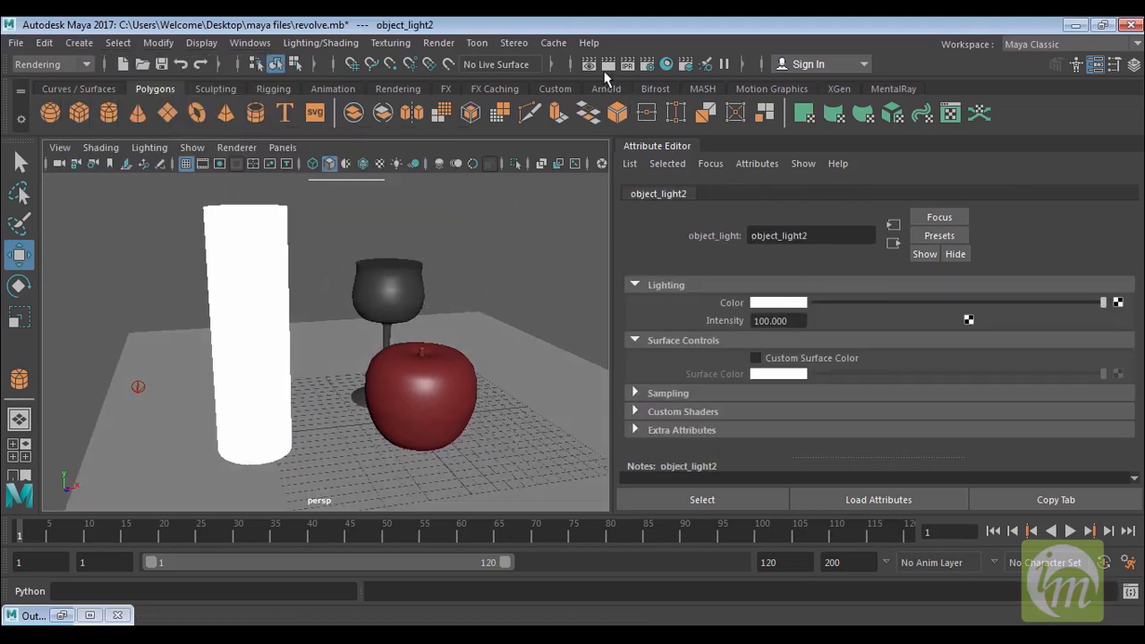
left_click(609, 64)
left_click_drag(829, 136, 819, 84)
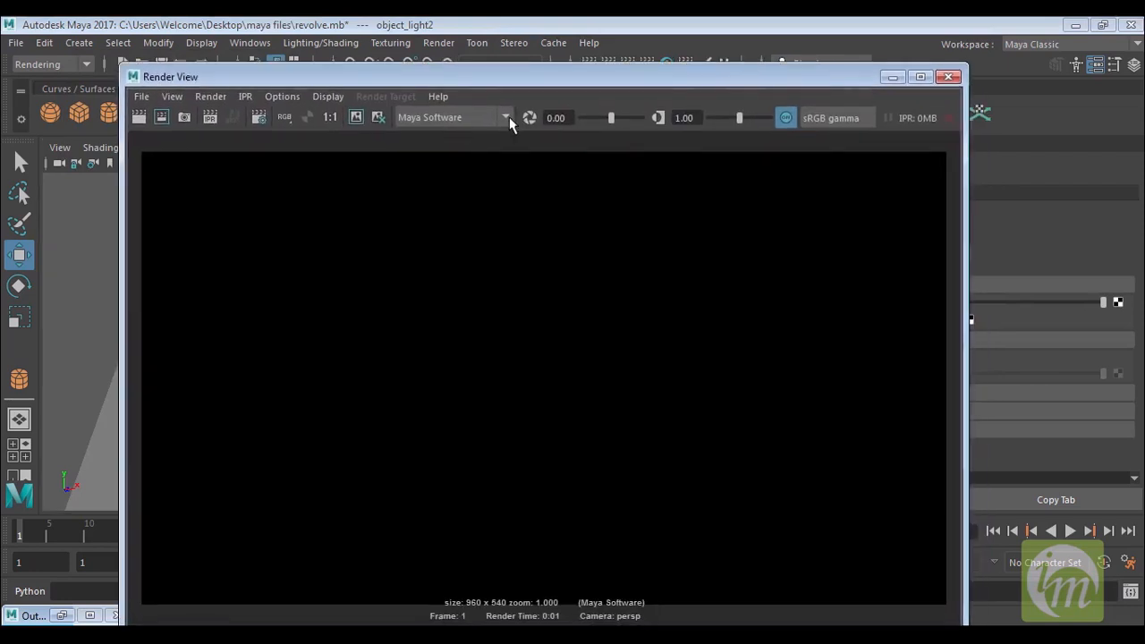
left_click(948, 76)
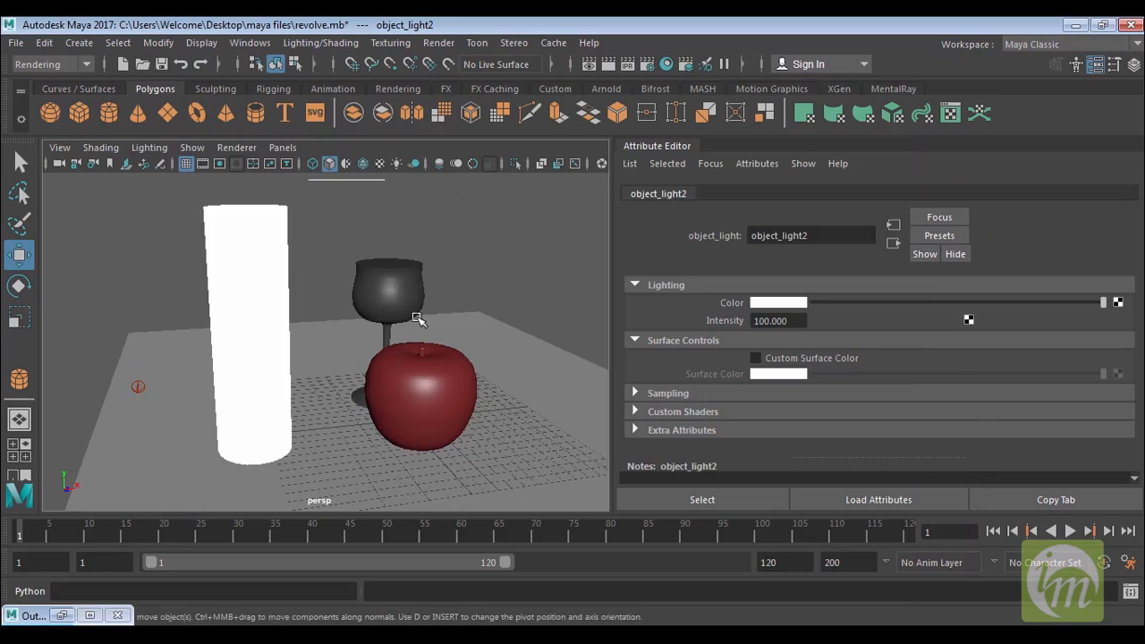
Step: Switch the renderer to mental ray in the render settings and close the settings
middle_click_drag(466, 341, 473, 355, "alt")
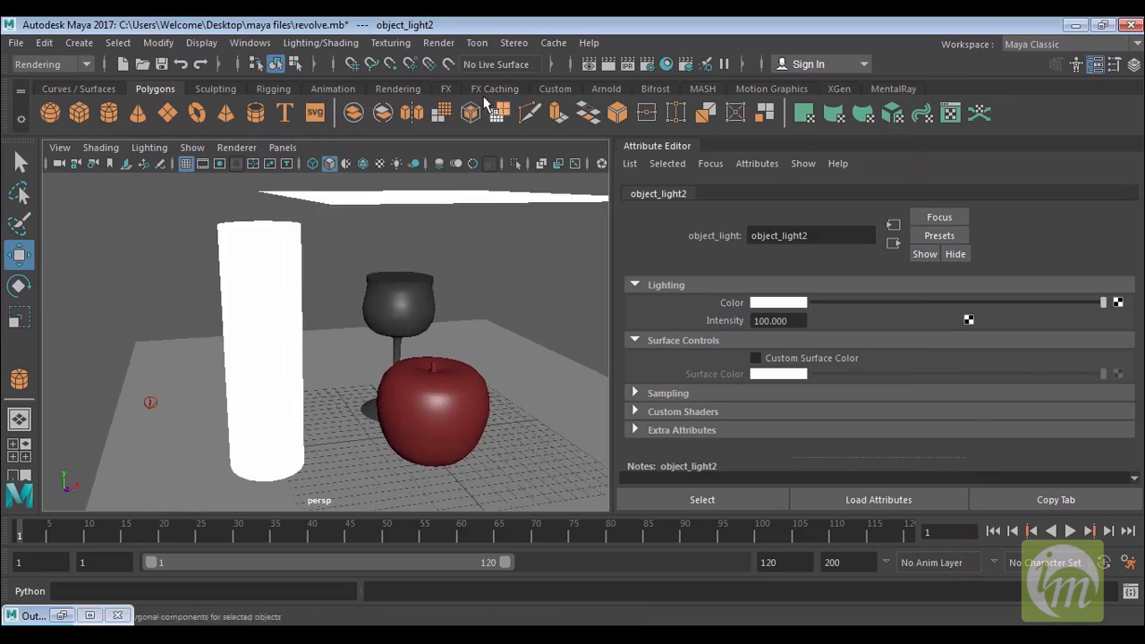
left_click(647, 66)
left_click(583, 164)
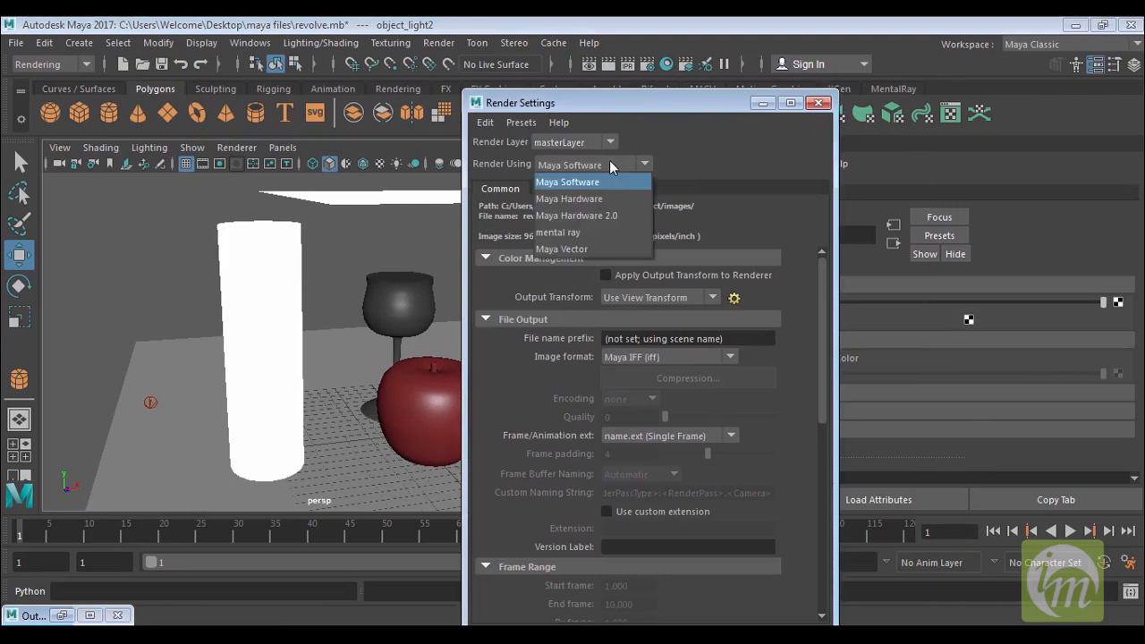
left_click(579, 235)
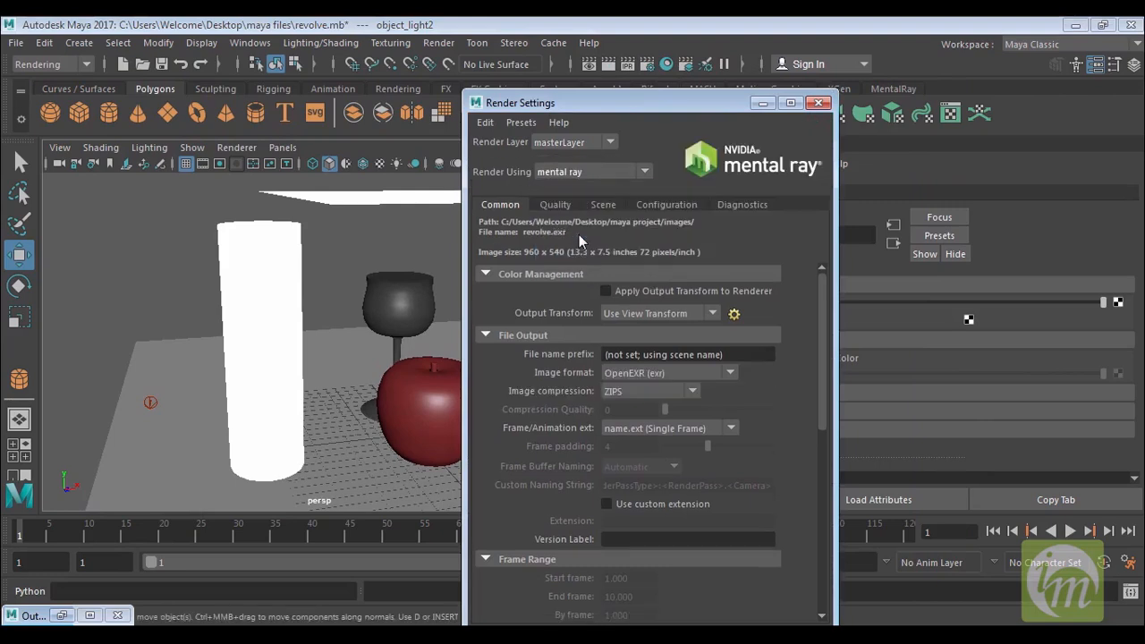
left_click(818, 103)
Step: Render the scene with both object lights in mental ray and close the finished render
middle_click_drag(548, 211, 501, 225, "alt")
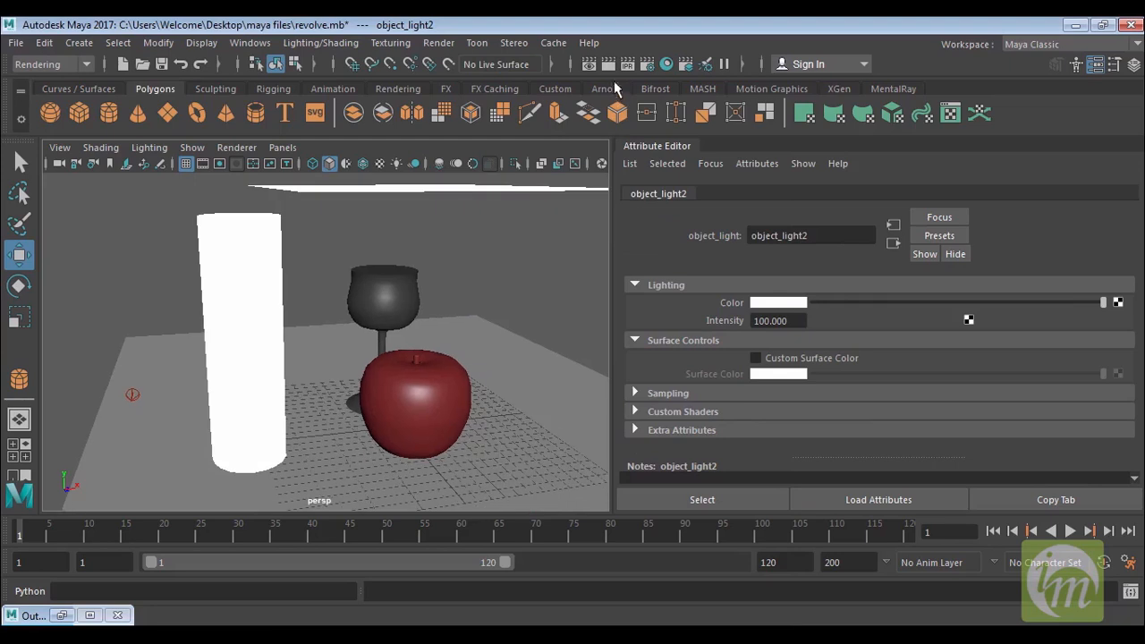
left_click(608, 66)
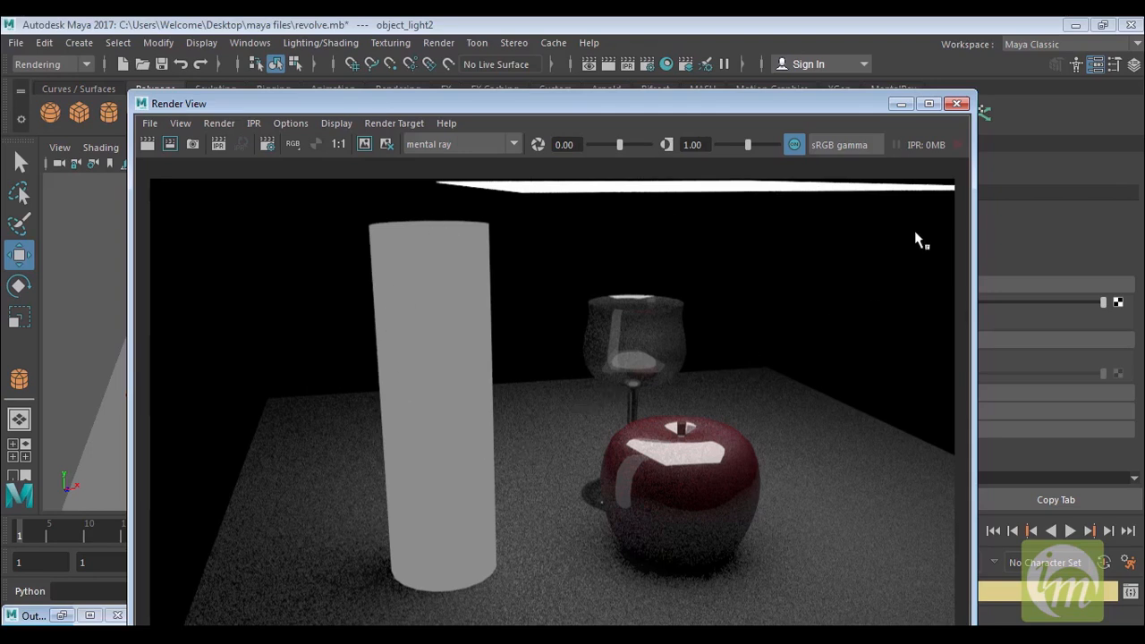
left_click(955, 104)
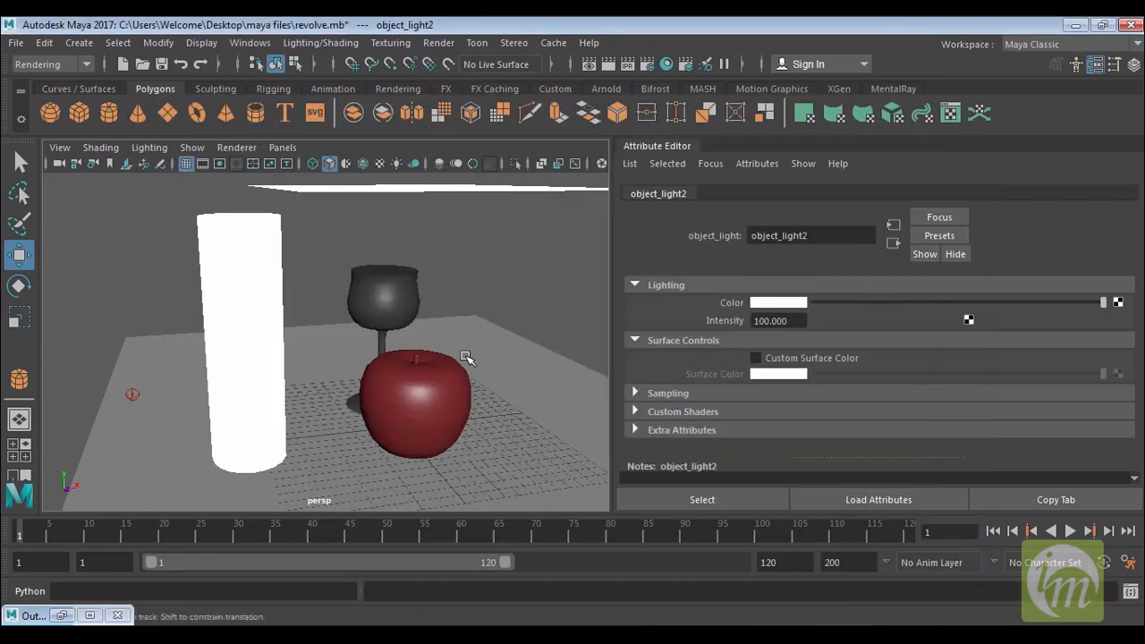
Step: Delete the cylinder light and set the intensity of the raised plane's object light to 200
left_click(256, 313)
key("Delete")
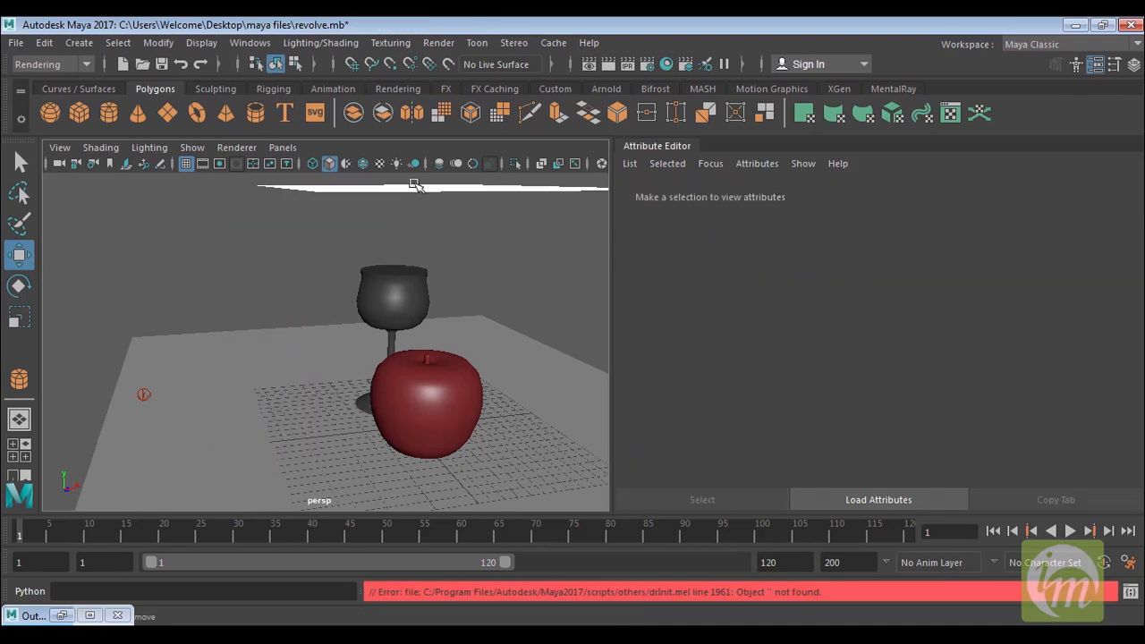
left_click(419, 186)
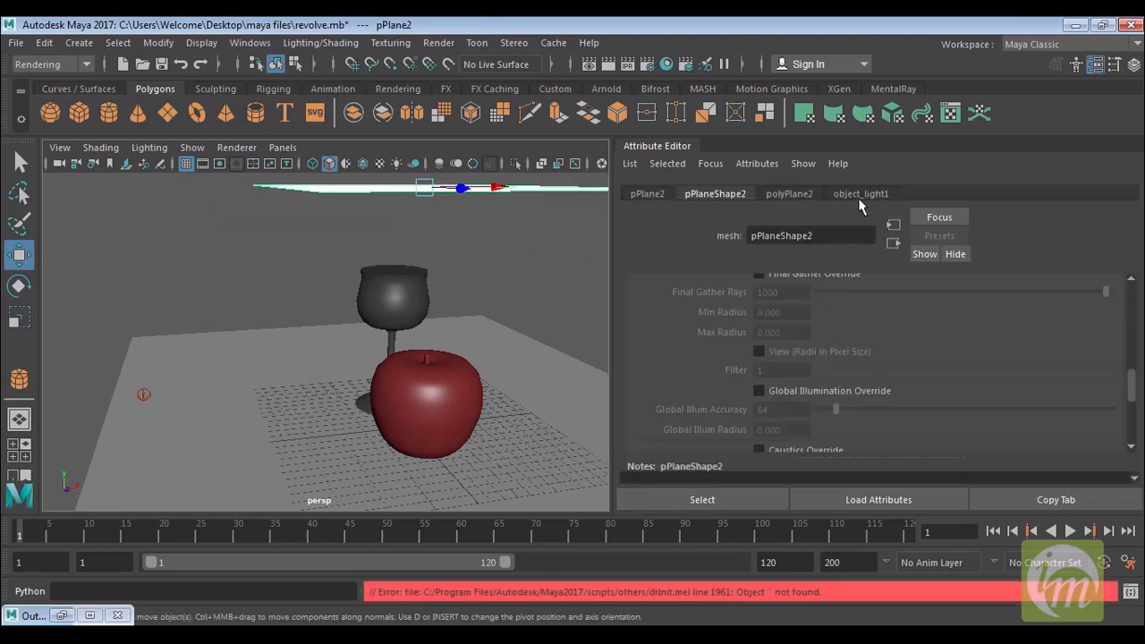
left_click(861, 199)
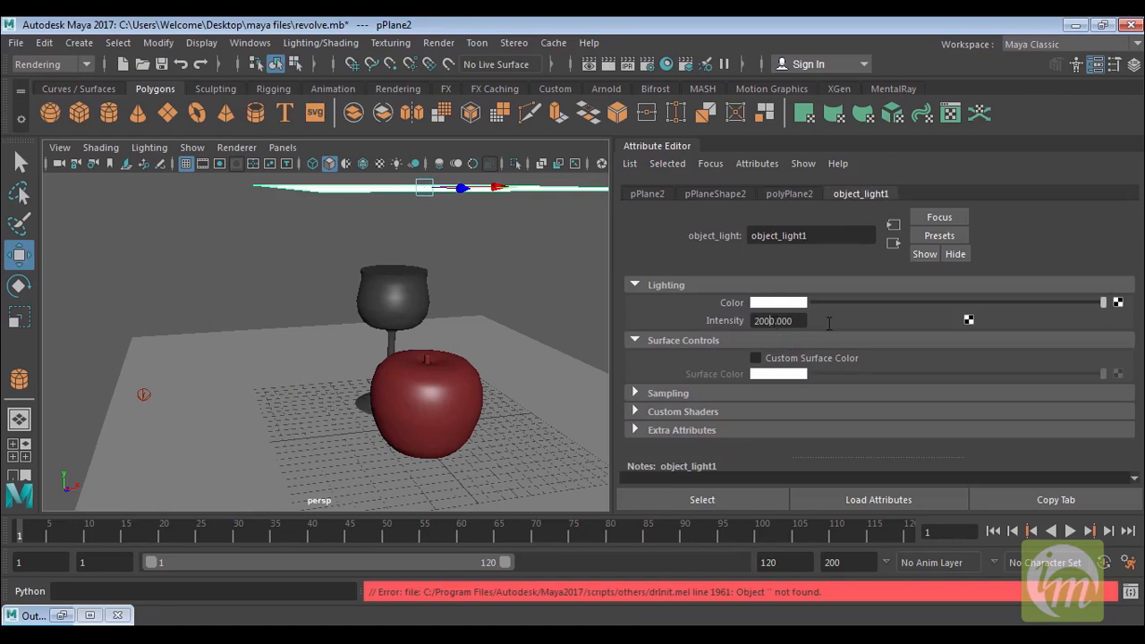
key("Return")
Step: Reframe the glass and apple, render them in mental ray under the plane light alone, and close the render
left_click_drag(537, 301, 514, 322, "alt")
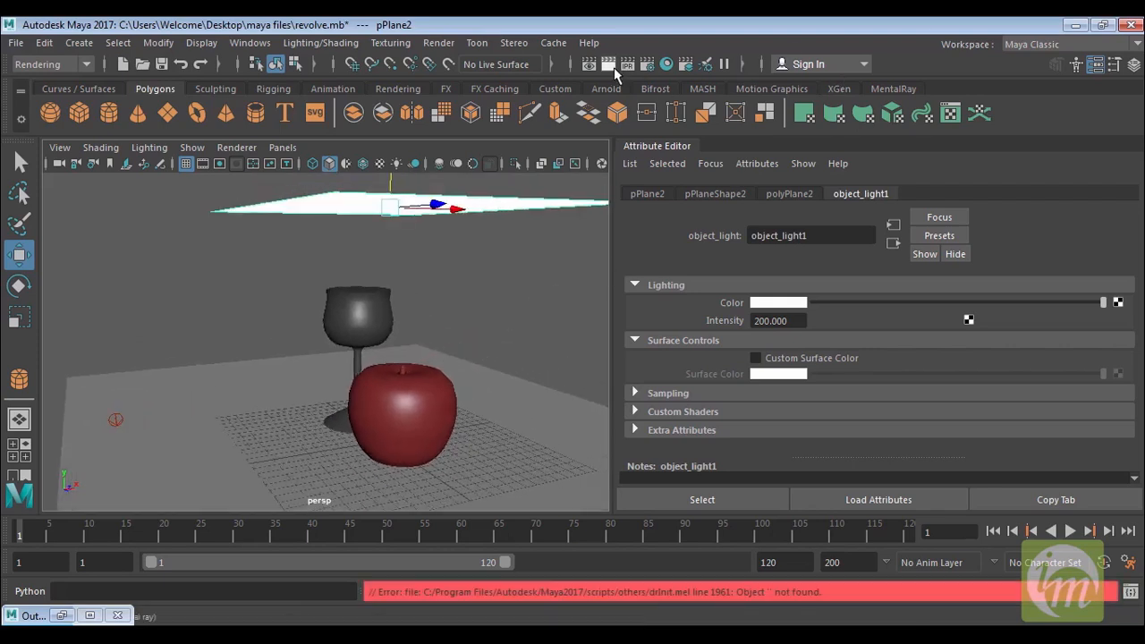
left_click(610, 66)
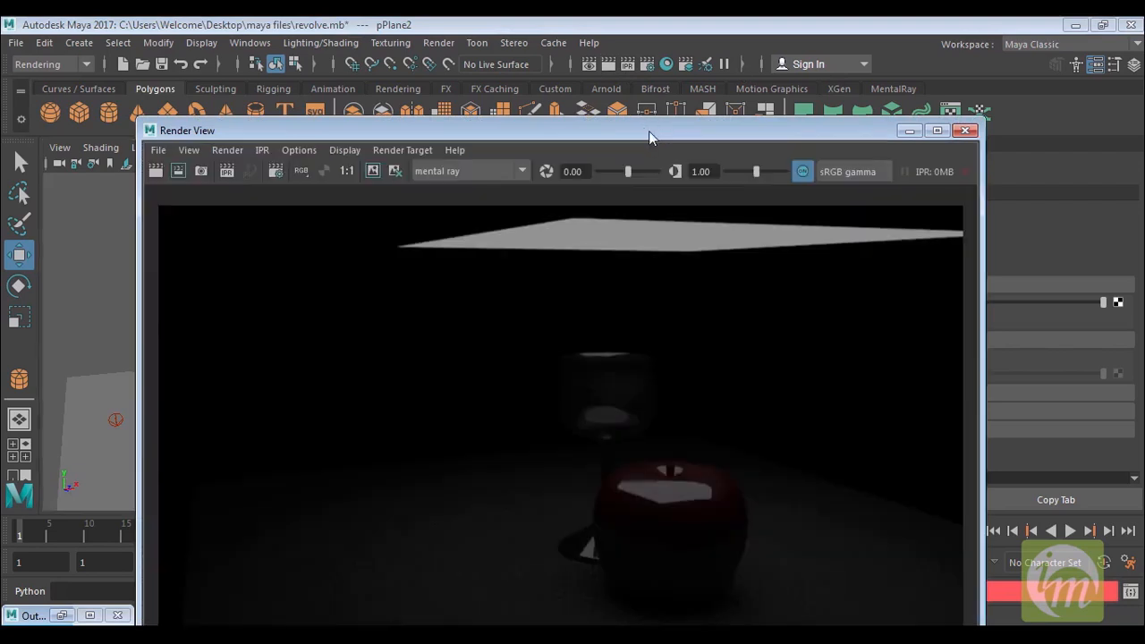
left_click_drag(655, 131, 619, 65)
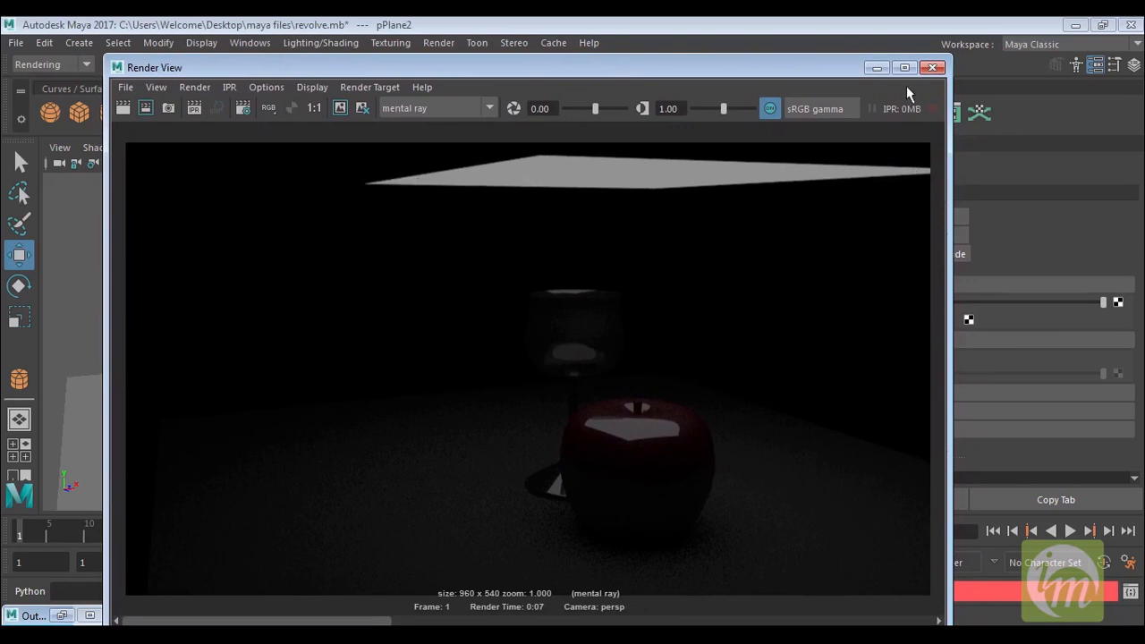
left_click(933, 69)
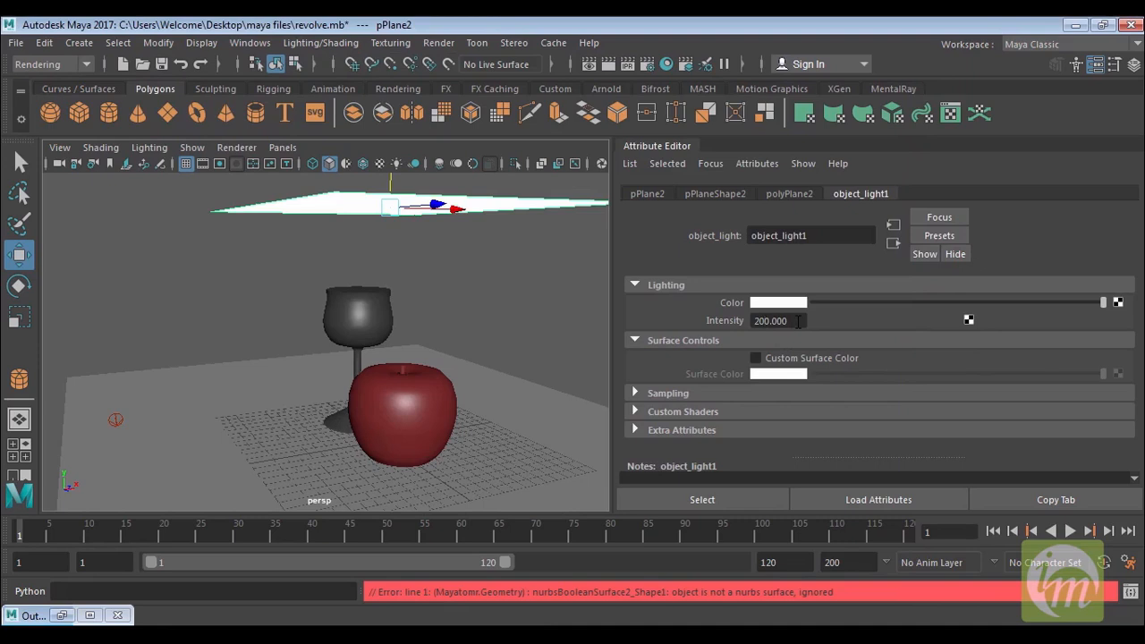
Step: Inspect the glass, apple and overhead plane light from several angles, then render the current frame in mental ray
left_click_drag(455, 373, 487, 347, "alt")
left_click(380, 304)
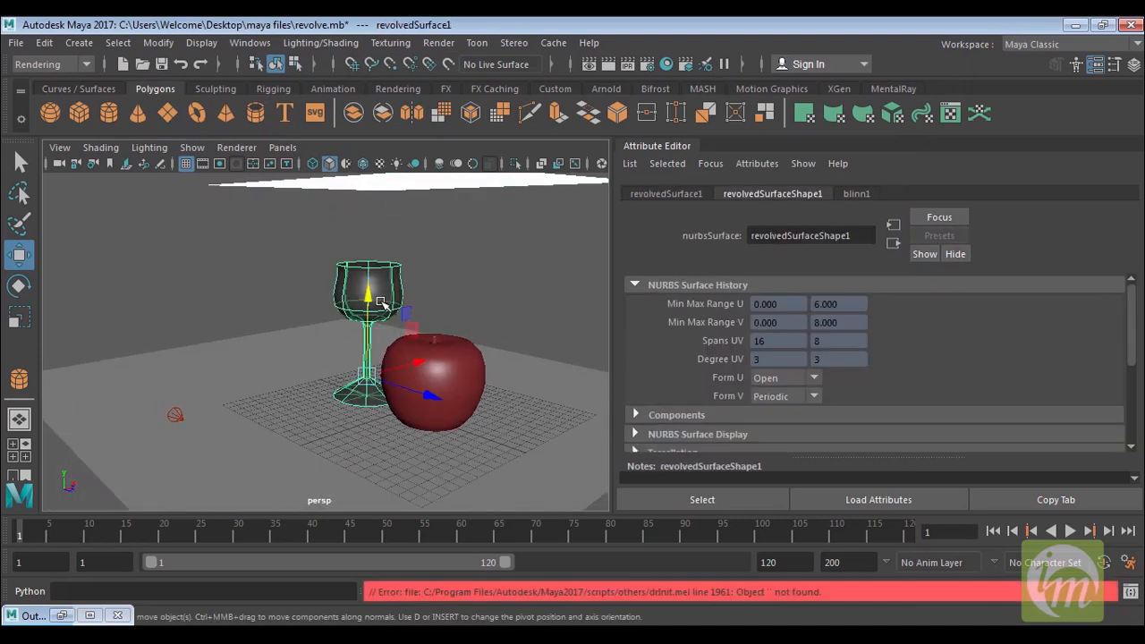
left_click(453, 365)
right_click_drag(517, 386, 524, 422, "alt")
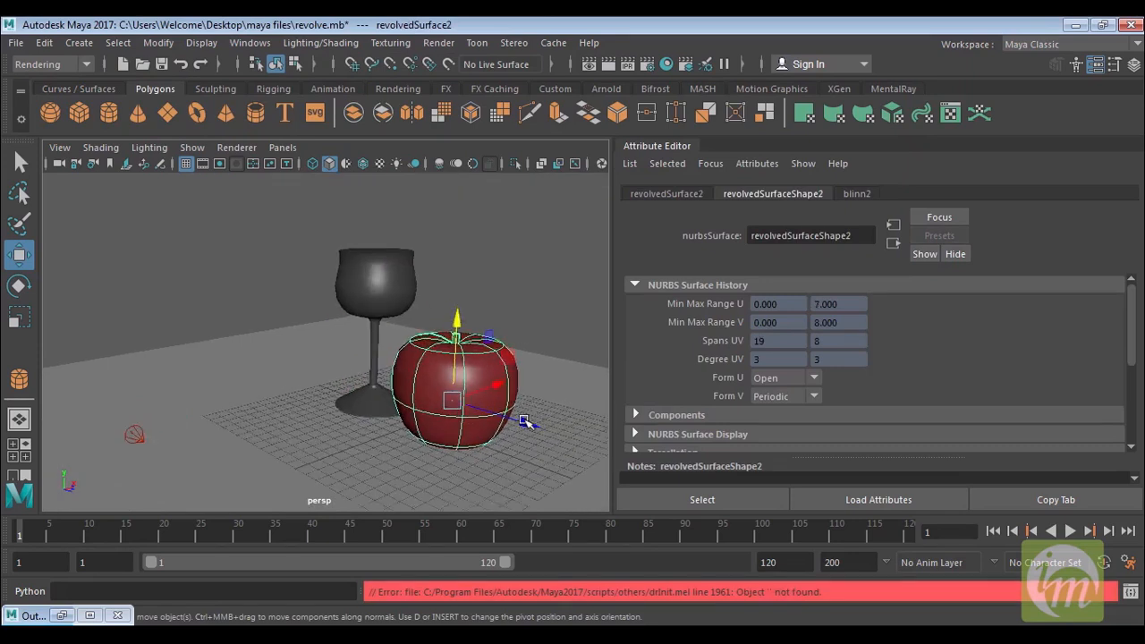
middle_click_drag(524, 420, 475, 460, "alt")
right_click_drag(475, 460, 472, 404, "alt")
left_click_drag(471, 404, 461, 402, "alt")
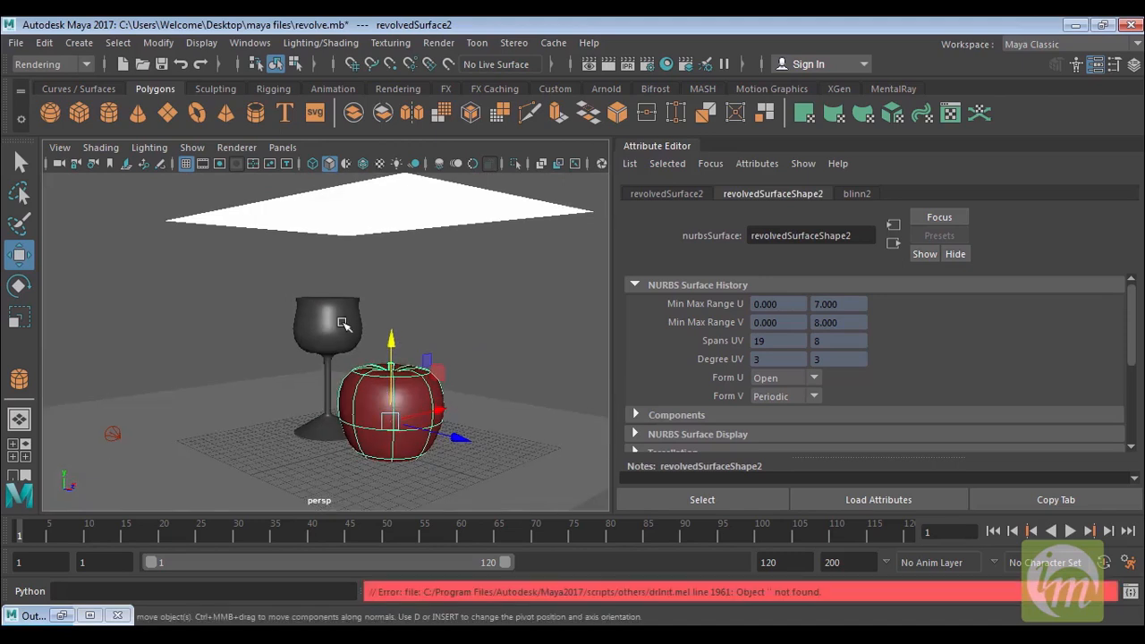
middle_click_drag(442, 337, 462, 329, "alt")
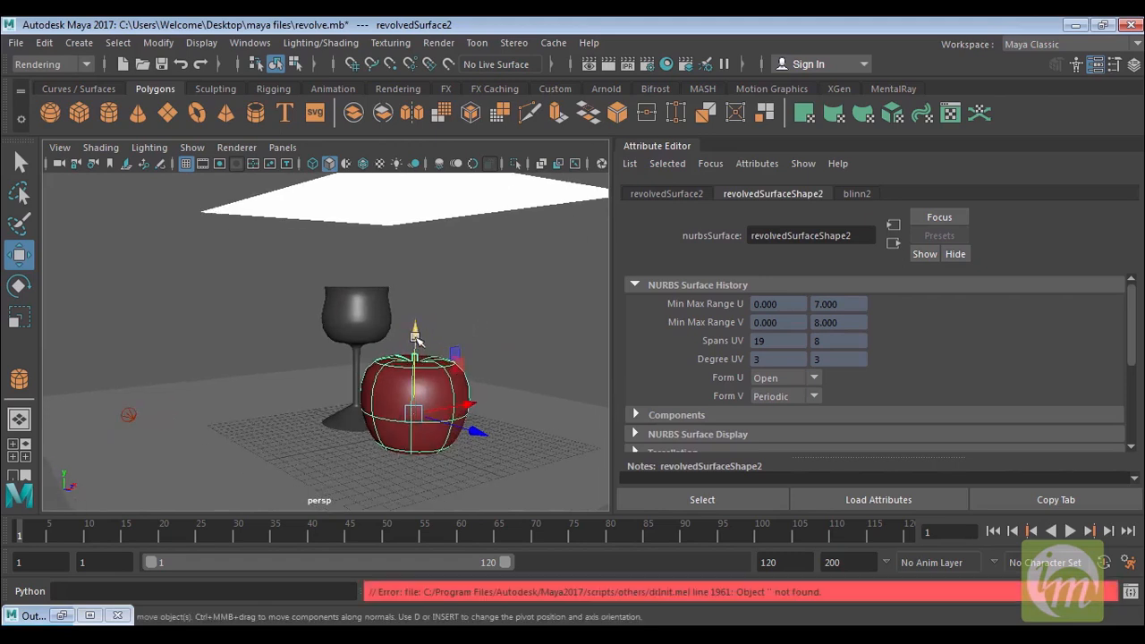
left_click_drag(417, 339, 479, 367, "alt")
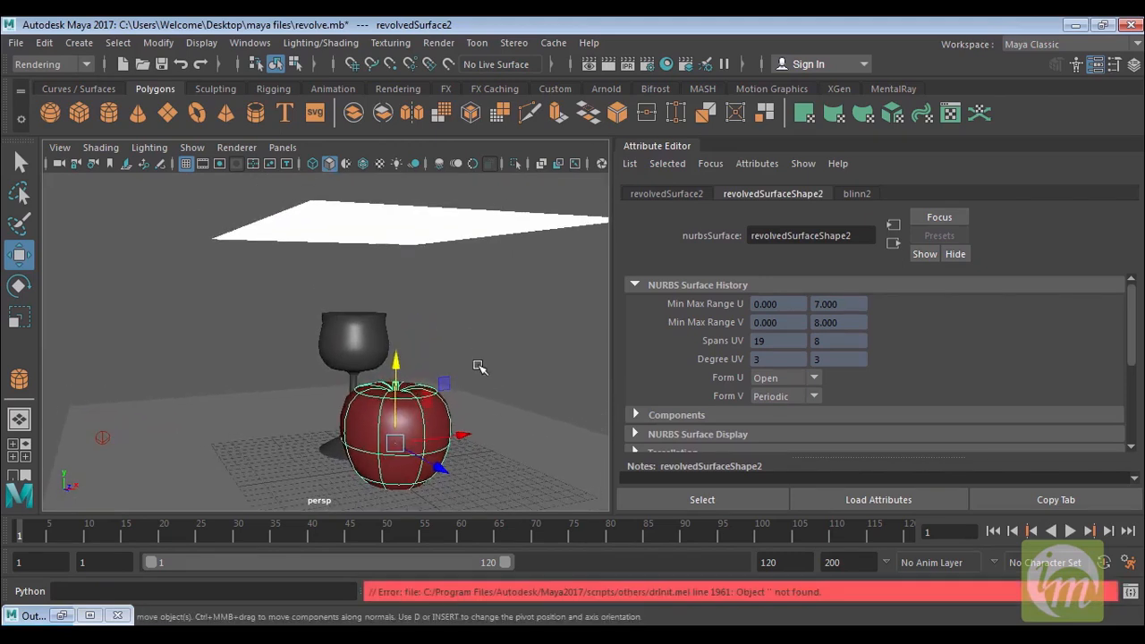
left_click_drag(529, 328, 508, 395, "alt")
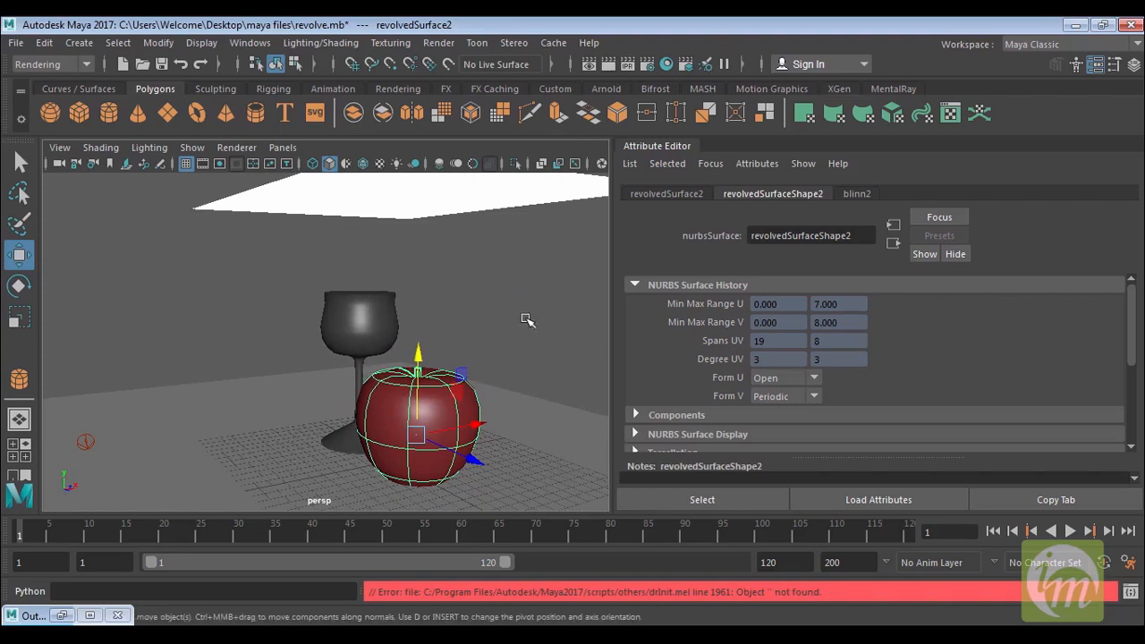
left_click(452, 196)
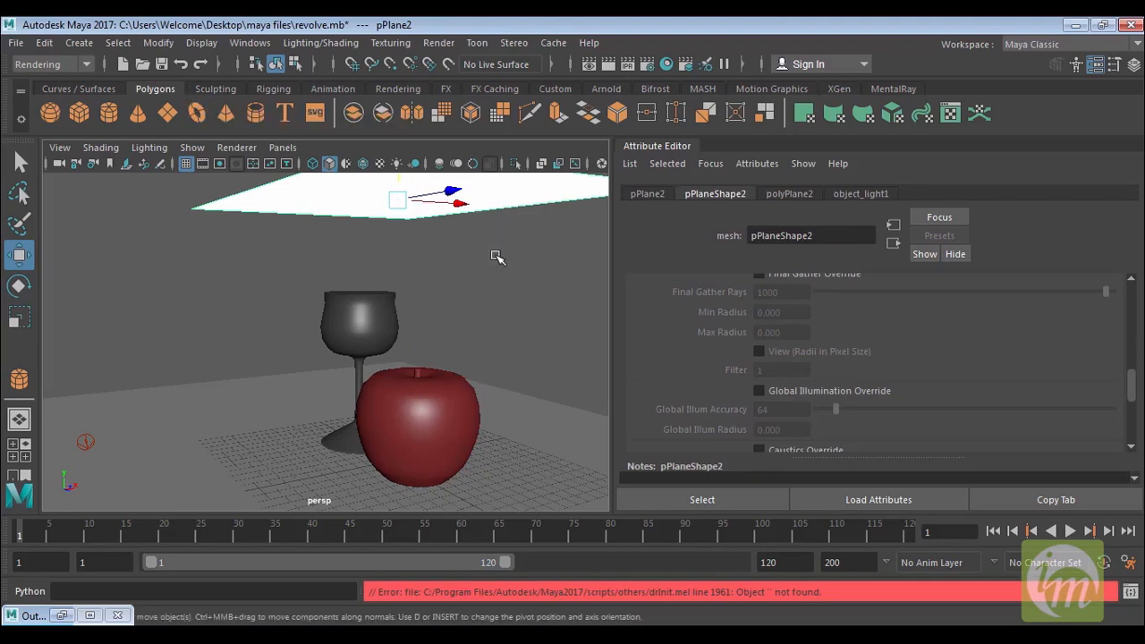
left_click(609, 68)
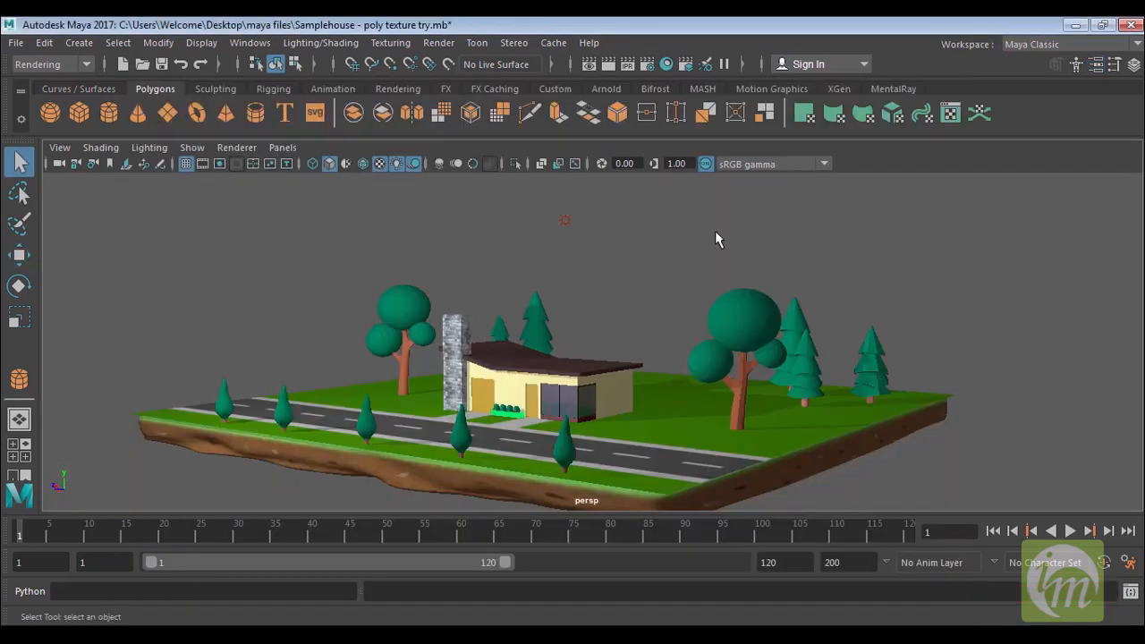
Step: Examine the sample house scene from several angles and select the point light above the house
left_click_drag(716, 238, 672, 360, "alt")
right_click_drag(672, 361, 658, 317, "alt")
middle_click_drag(658, 318, 685, 363, "alt")
middle_click_drag(567, 347, 581, 286, "alt")
left_click(586, 284)
middle_click_drag(497, 277, 524, 294, "alt")
left_click_drag(531, 276, 362, 220)
middle_click_drag(626, 332, 591, 320, "alt")
middle_click_drag(687, 378, 655, 332, "alt")
mouse_move(639, 340)
right_mouse_down("alt")
mouse_move(656, 302)
mouse_move(682, 375)
mouse_move(649, 345)
right_mouse_up("alt")
middle_click_drag(649, 345, 651, 392, "alt")
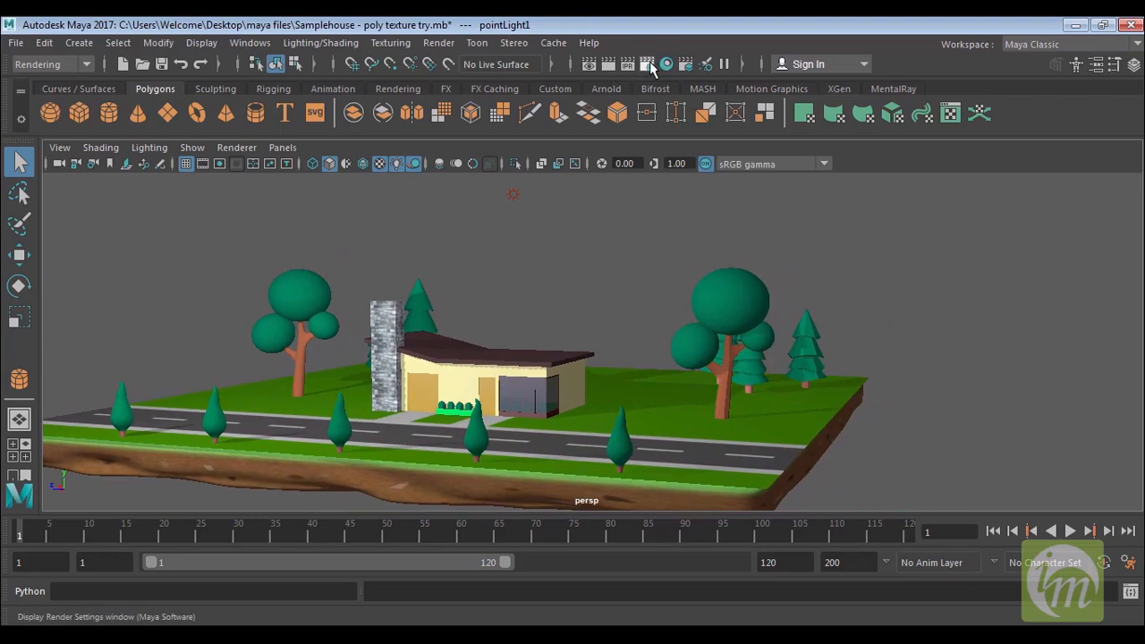
Step: Switch the house scene's renderer to mental ray in the render settings and close the settings
left_click(649, 61)
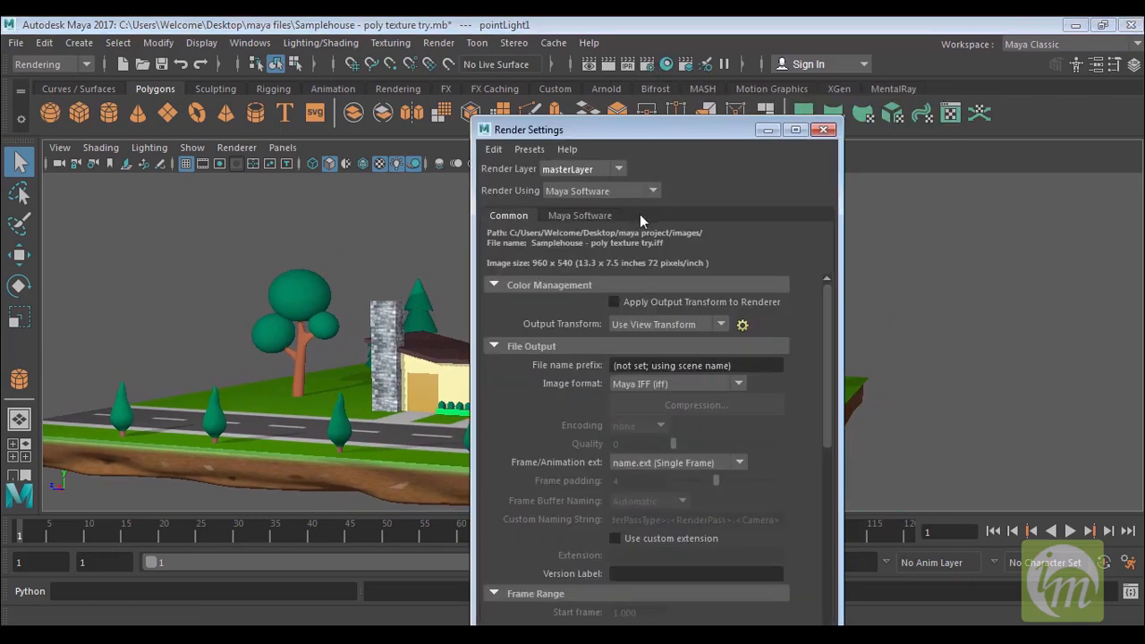
left_click(646, 191)
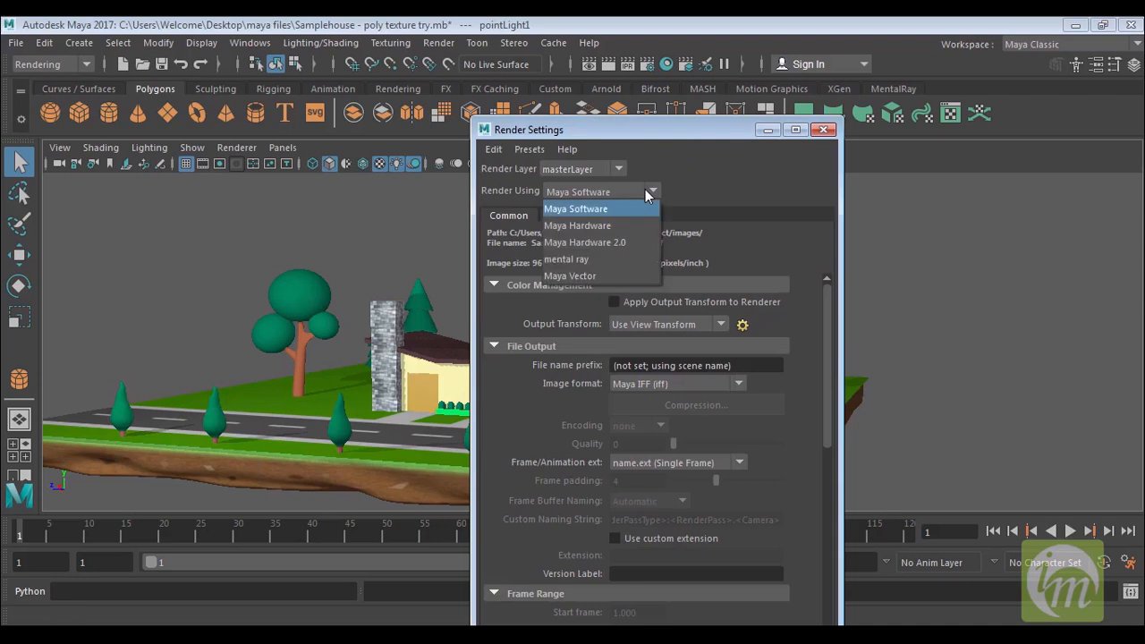
left_click(618, 258)
left_click(824, 130)
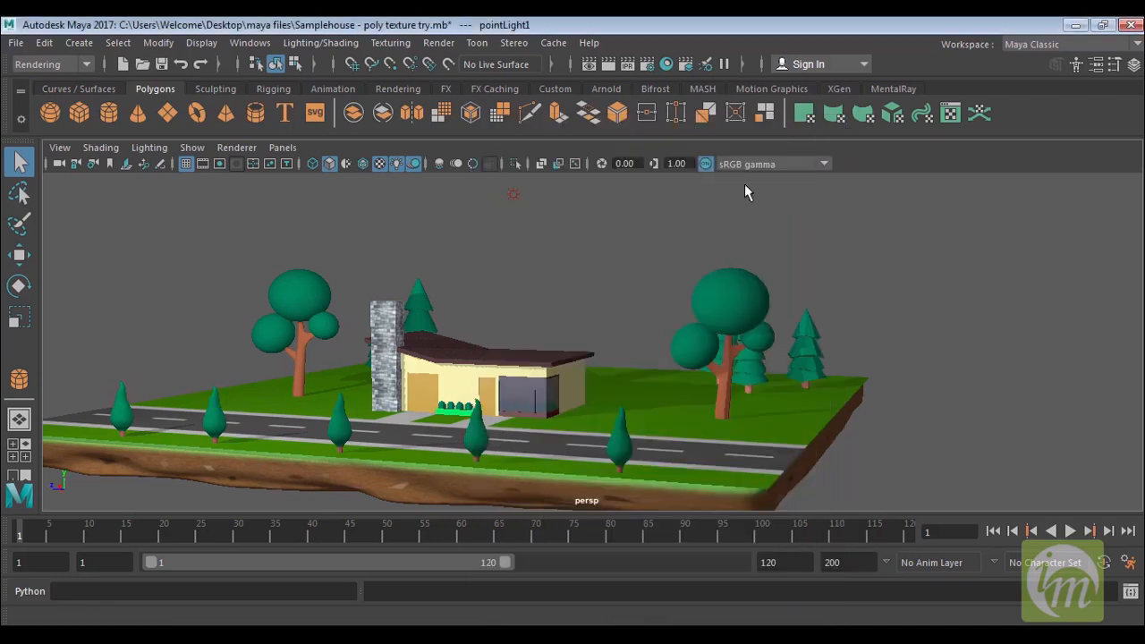
Step: Render the house scene with its existing lights in mental ray and close the finished render
scroll(685, 236, "down", 4)
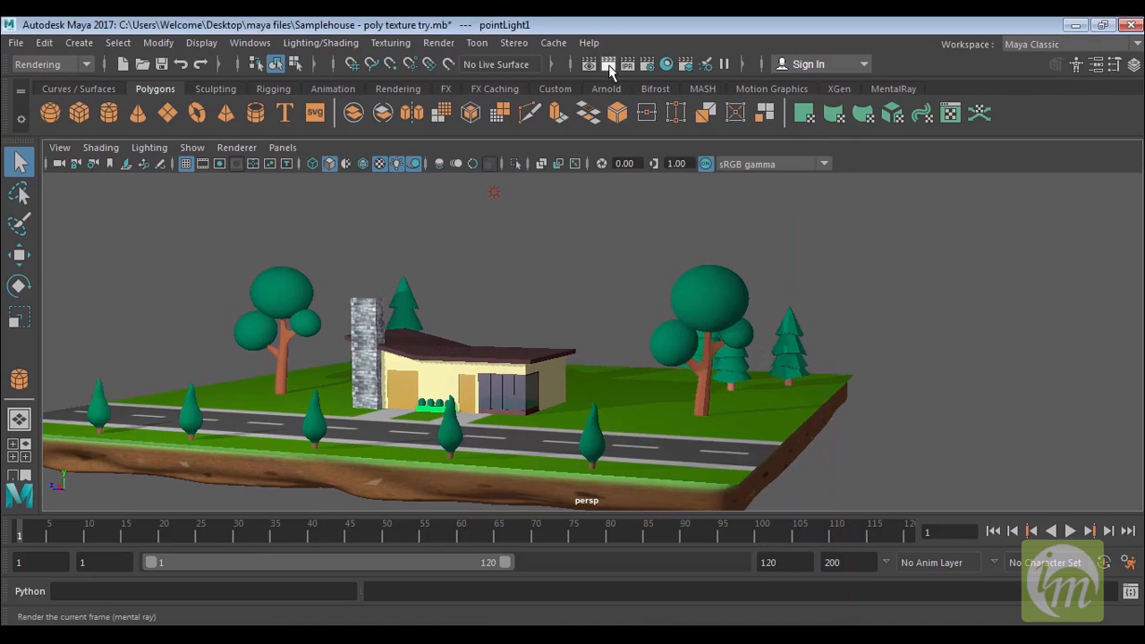
left_click(608, 65)
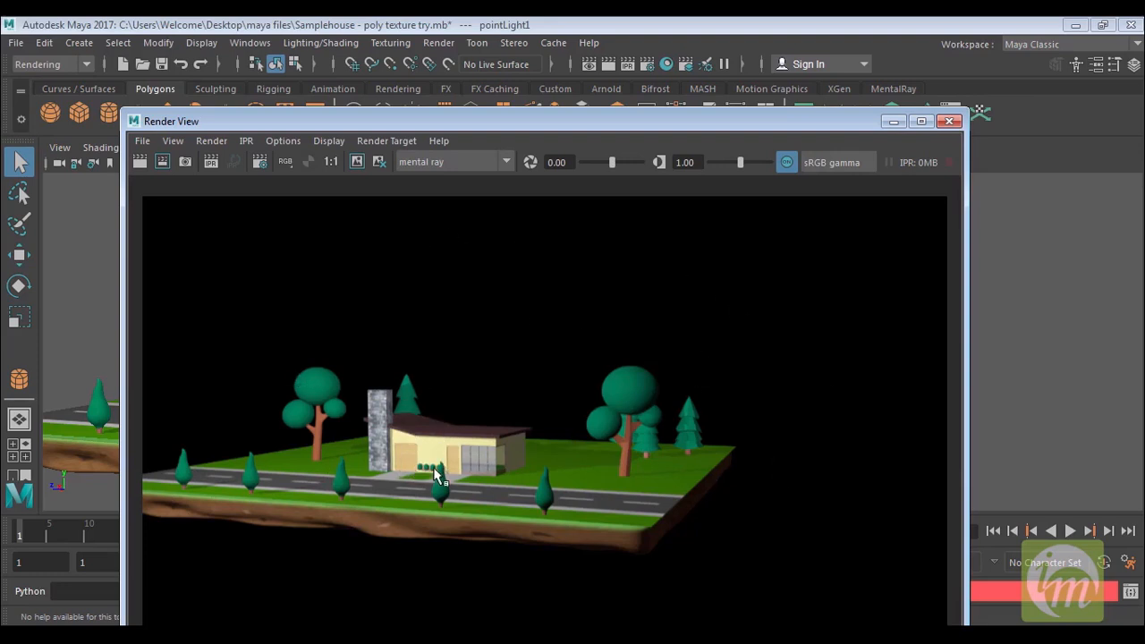
left_click(950, 121)
Step: Delete the two point lights above the house
scroll(515, 404, "up", 2)
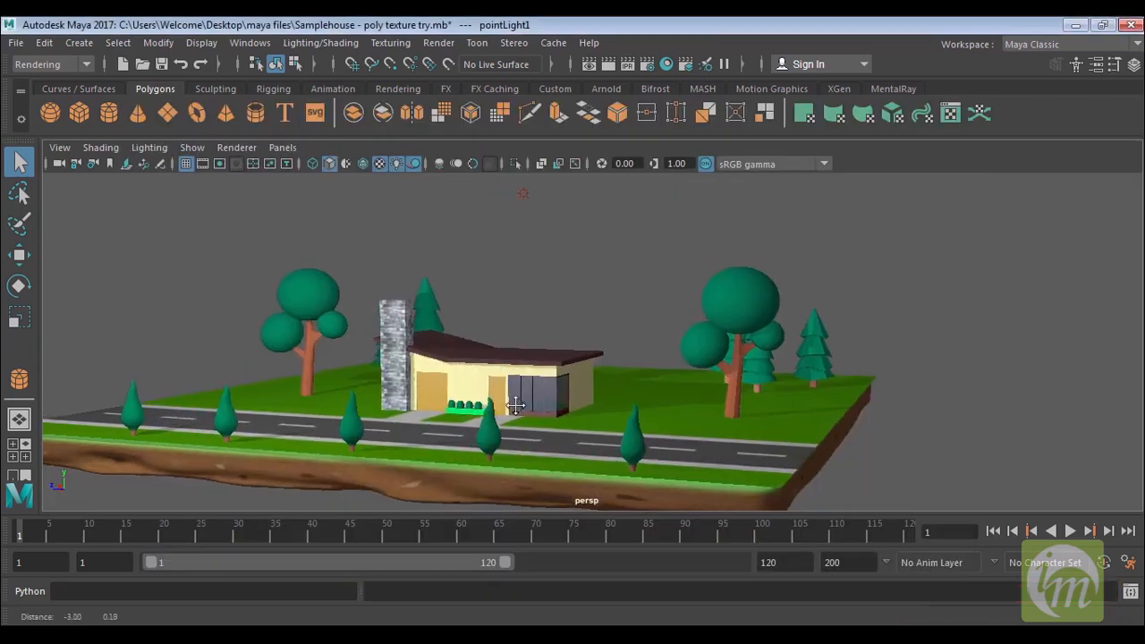
scroll(515, 405, "down", 5)
left_click_drag(605, 308, 465, 204)
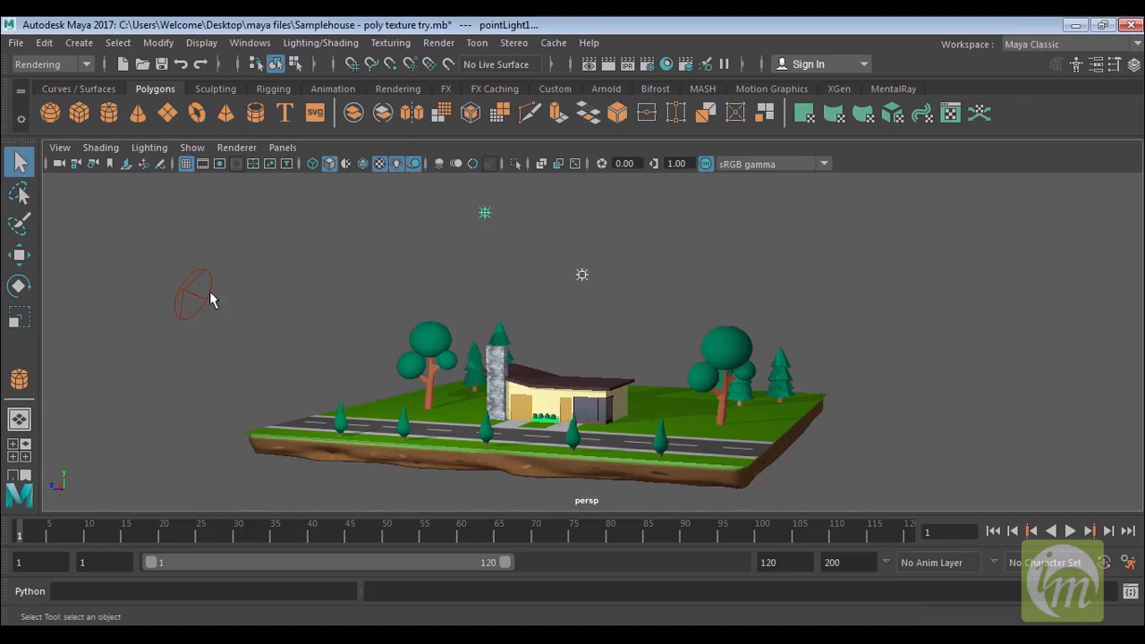
key("Delete")
Step: Set the remaining spot light's intensity to 0 and hide its attributes
left_click_drag(172, 256, 231, 358)
left_click(1095, 64)
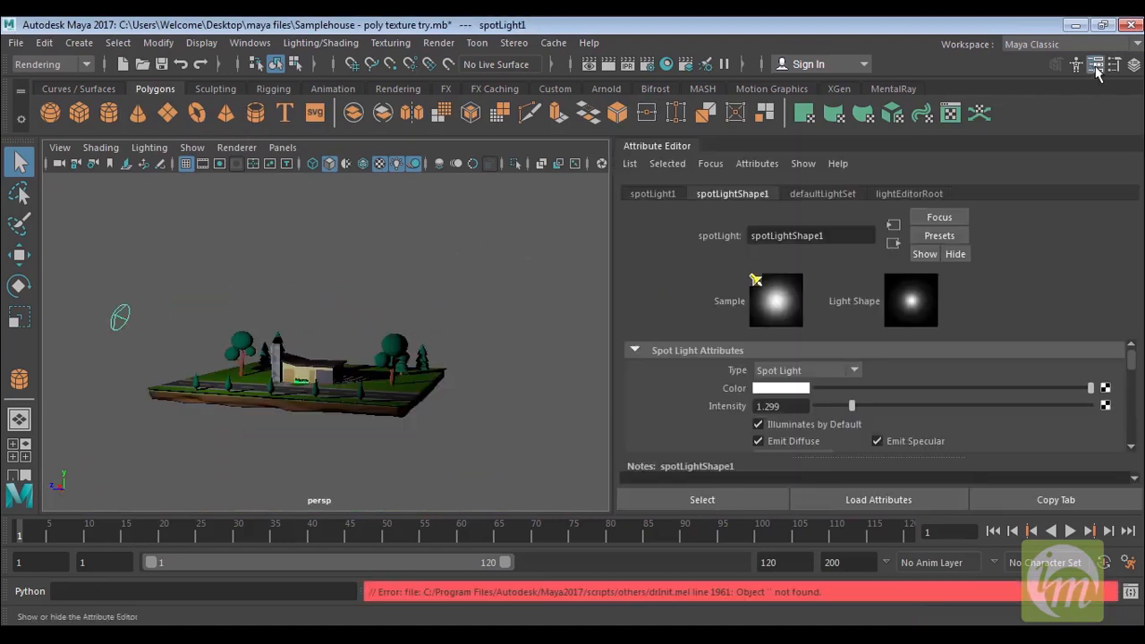
left_click_drag(850, 411, 759, 412)
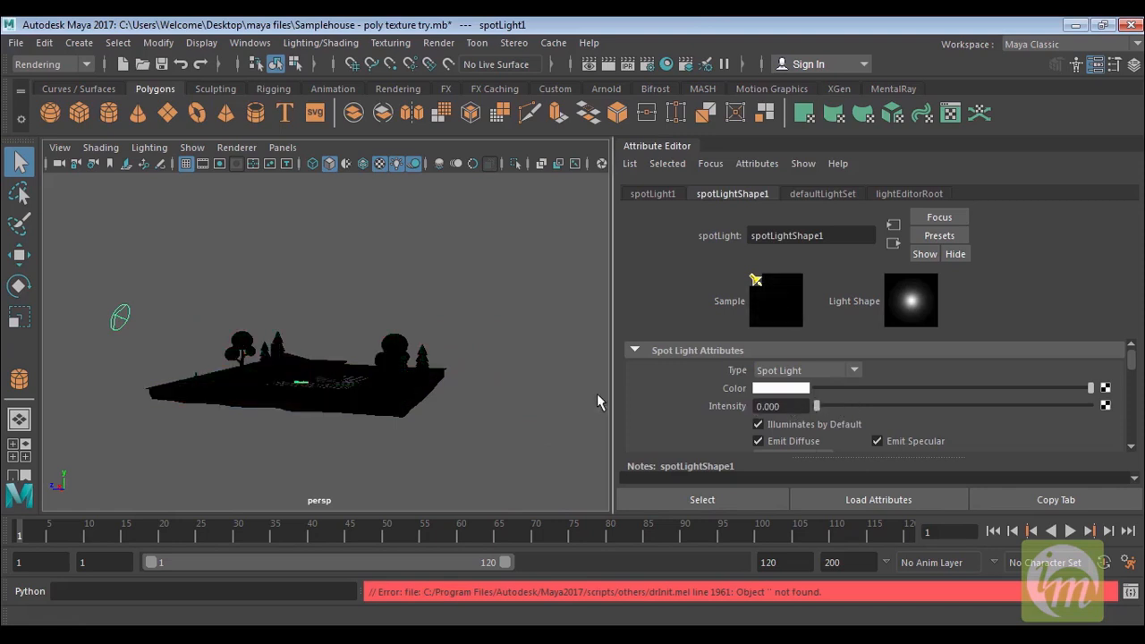
left_click(1095, 65)
Step: Assign a new Lambert material to the bright green planter in front of the house, then deselect it
left_click_drag(618, 281, 741, 299, "alt")
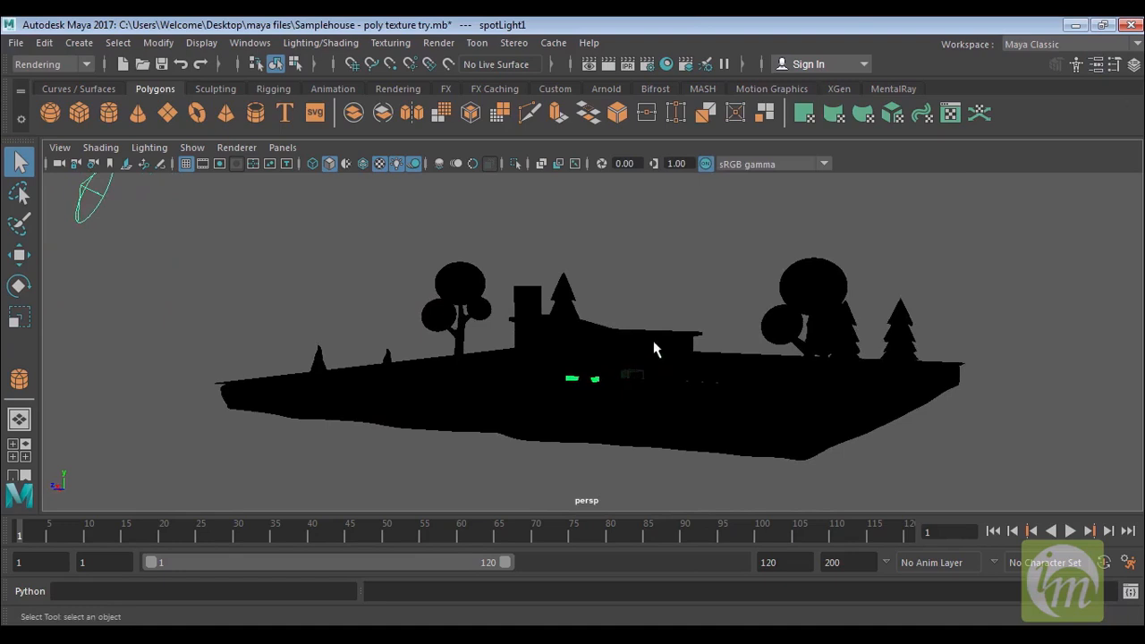
left_click_drag(657, 346, 567, 384, "alt")
left_click(557, 386)
left_click_drag(632, 350, 438, 179, "alt")
left_click(397, 88)
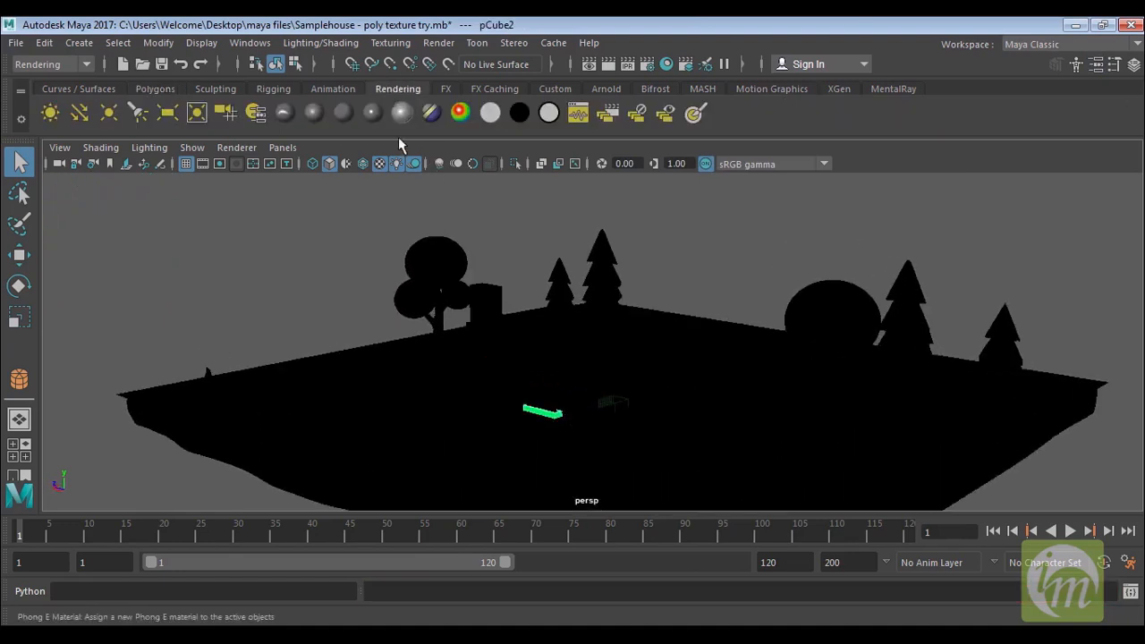
left_click(350, 112)
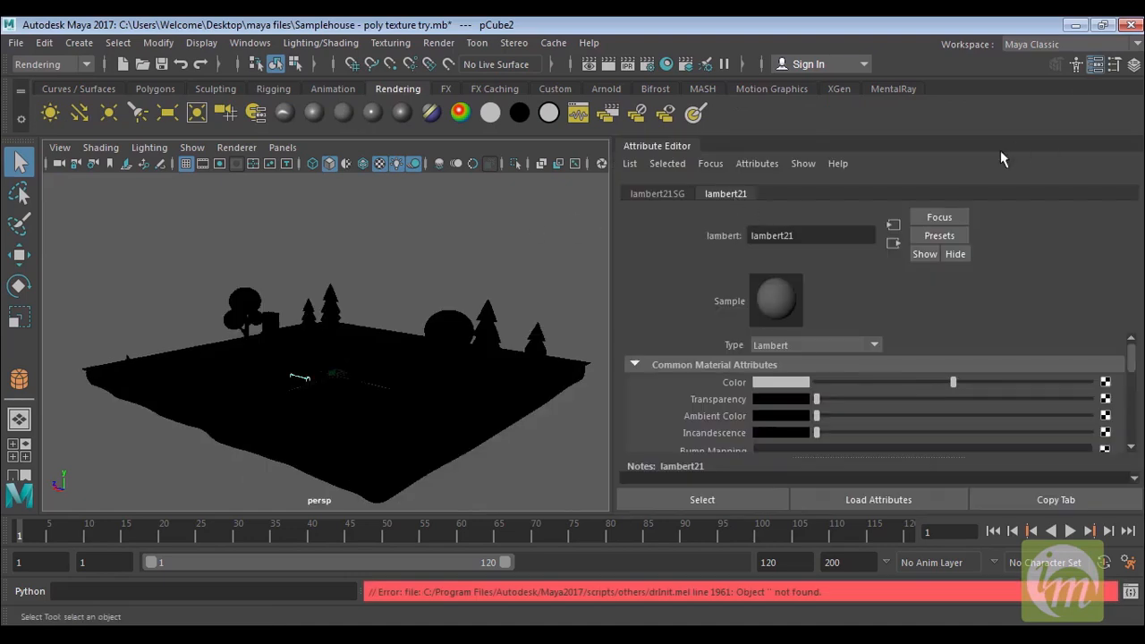
left_click(1096, 64)
left_click(741, 209)
Step: Create an image-based lighting environment for the house scene in the mental ray scene settings
right_click_drag(784, 350, 778, 290, "alt")
left_click_drag(779, 291, 747, 323, "alt")
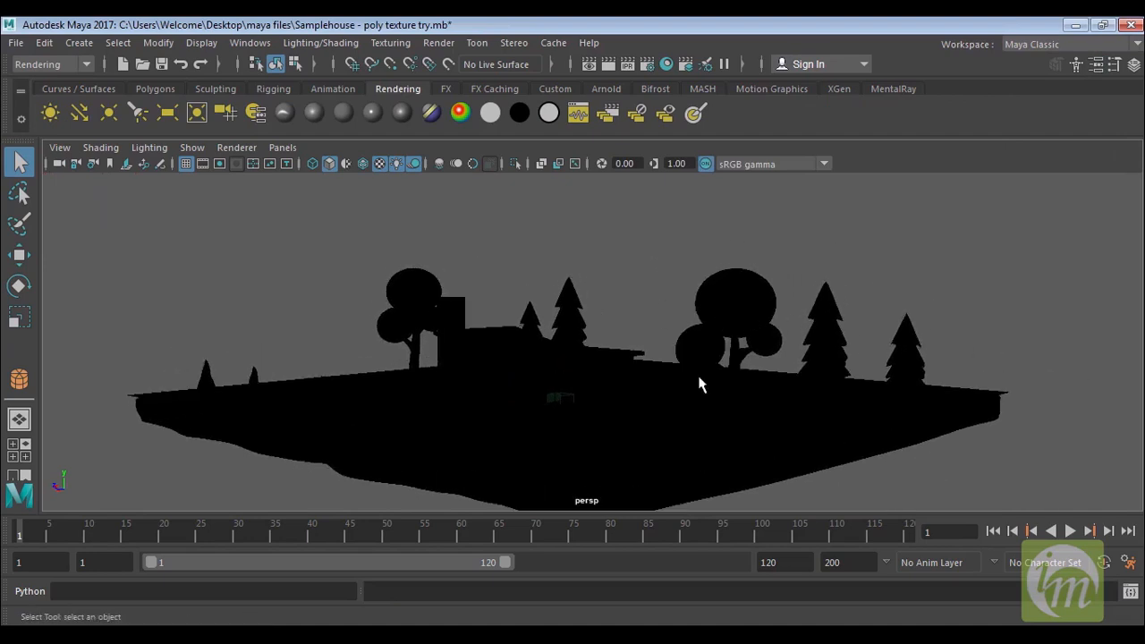
middle_click_drag(771, 346, 777, 334, "alt")
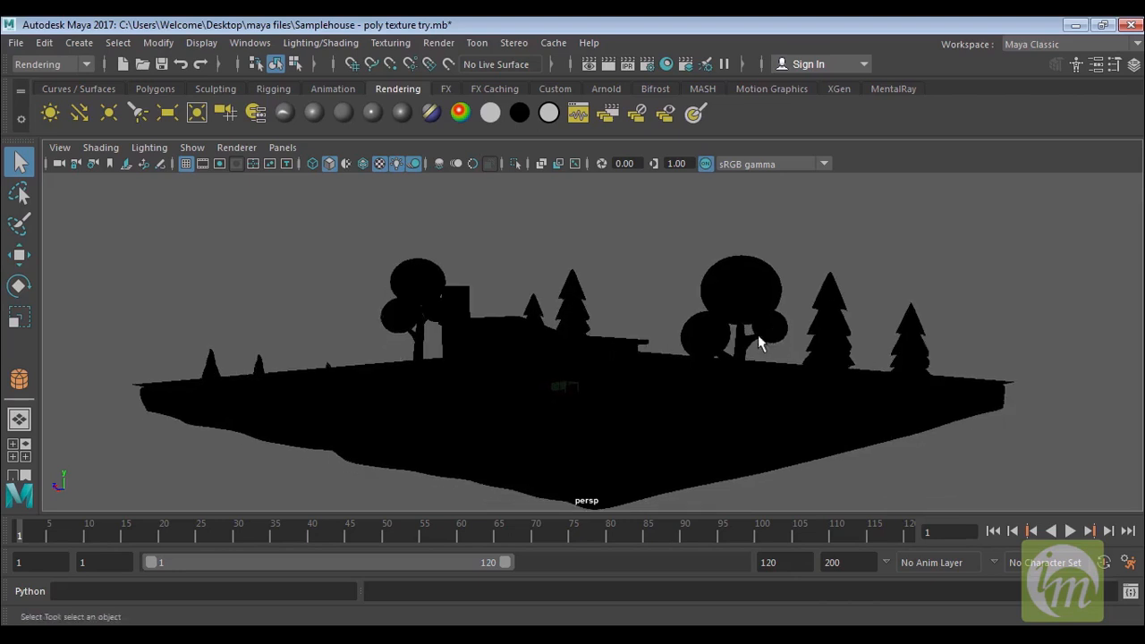
left_click_drag(758, 335, 754, 346, "alt")
middle_click_drag(761, 356, 766, 340, "alt")
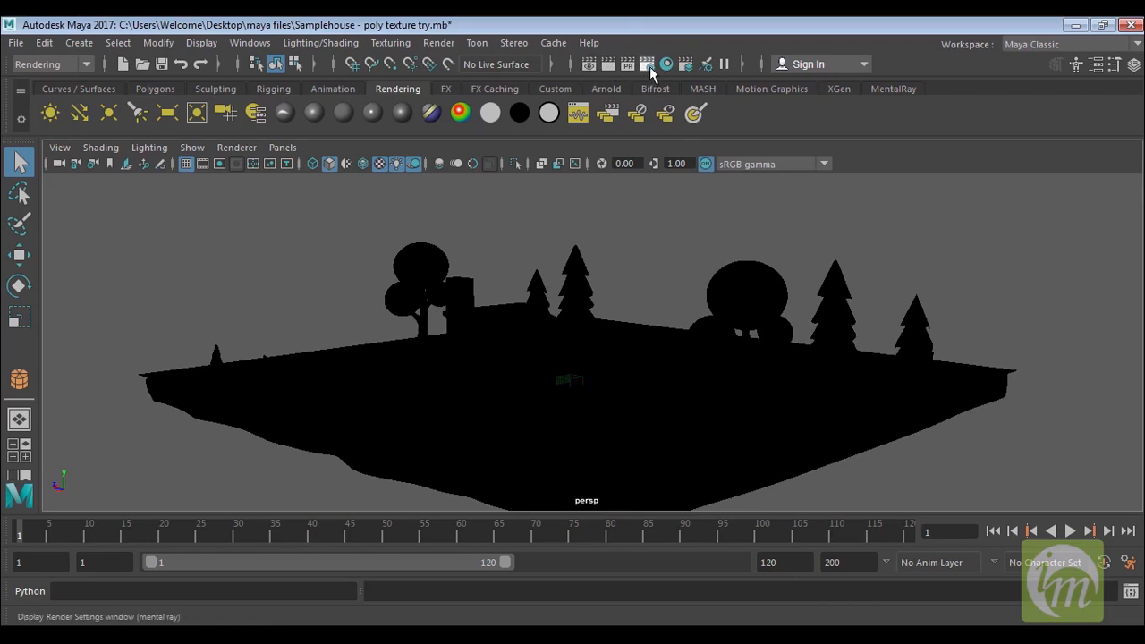
left_click(650, 67)
left_click_drag(683, 183, 778, 87)
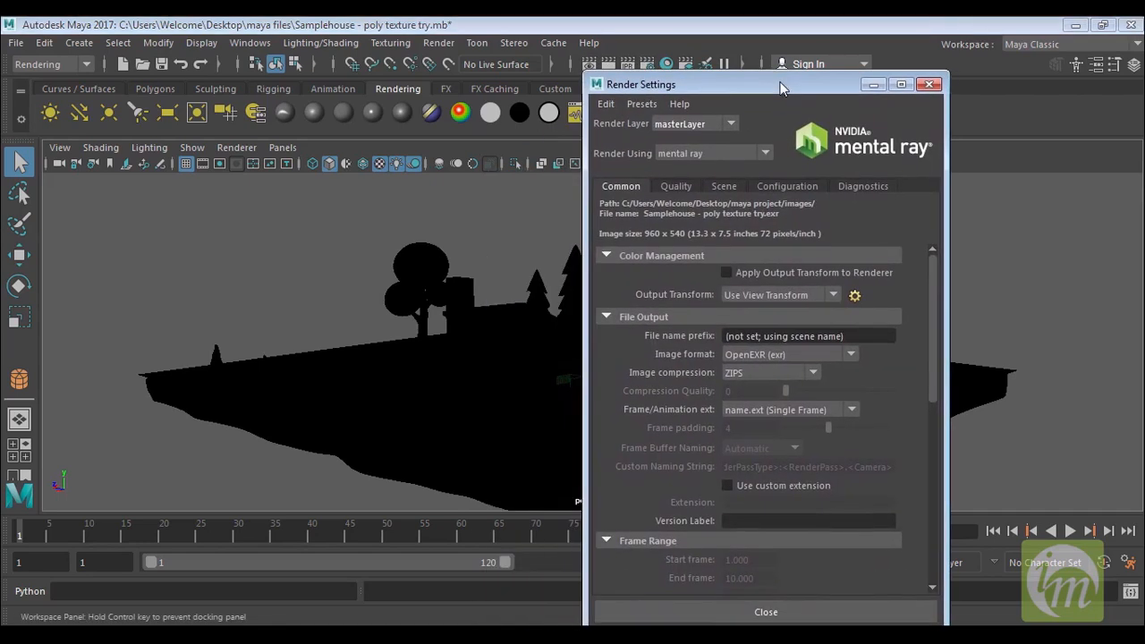
left_click(725, 187)
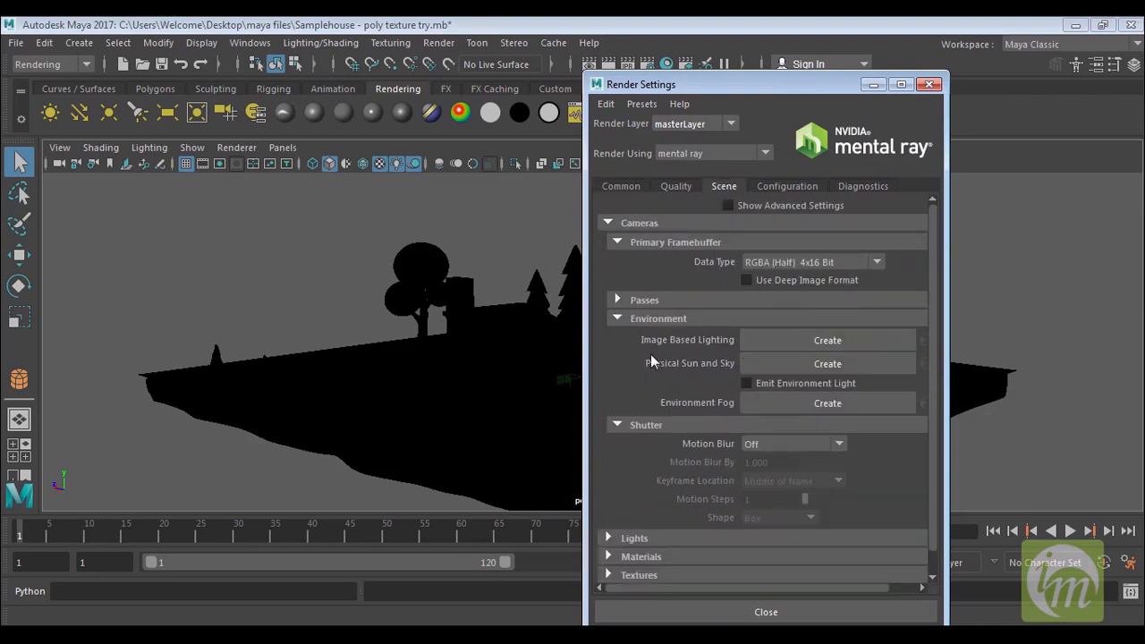
left_click(785, 342)
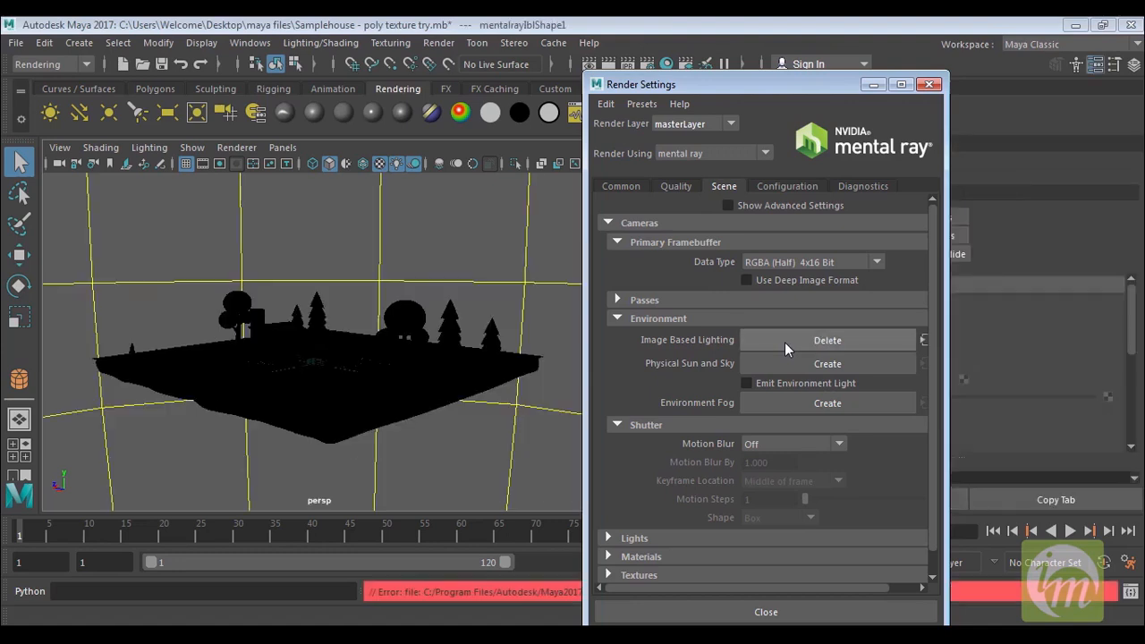
Step: Minimize the render settings and examine the image-based lighting sphere's extent around the house in the side and perspective views
left_click(873, 84)
key("space")
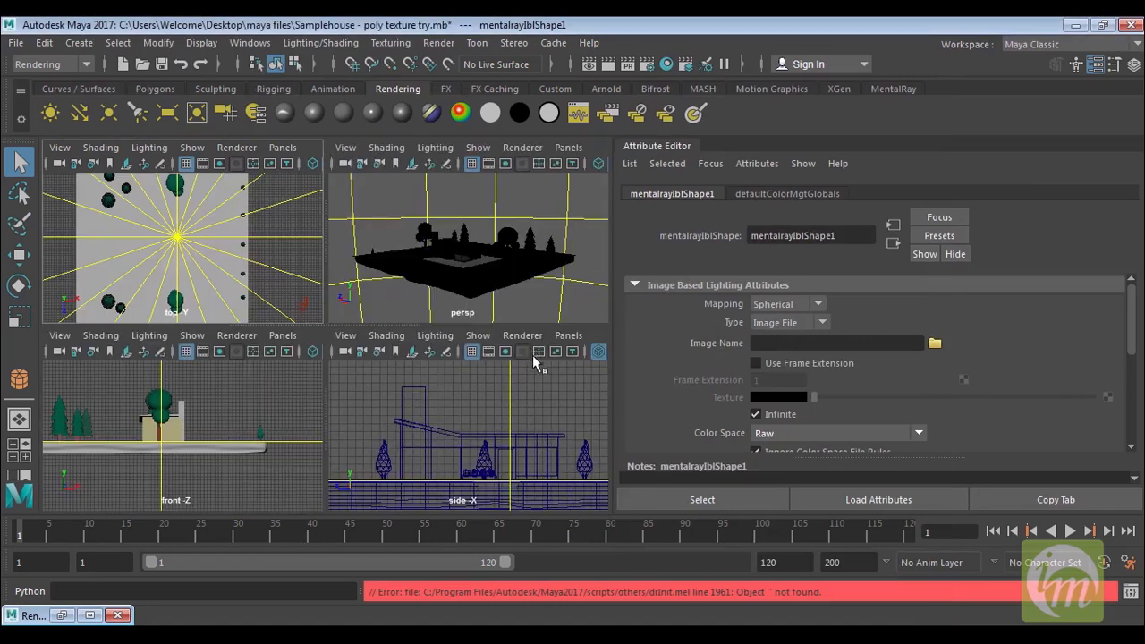
key("space")
scroll(525, 302, "down", 10)
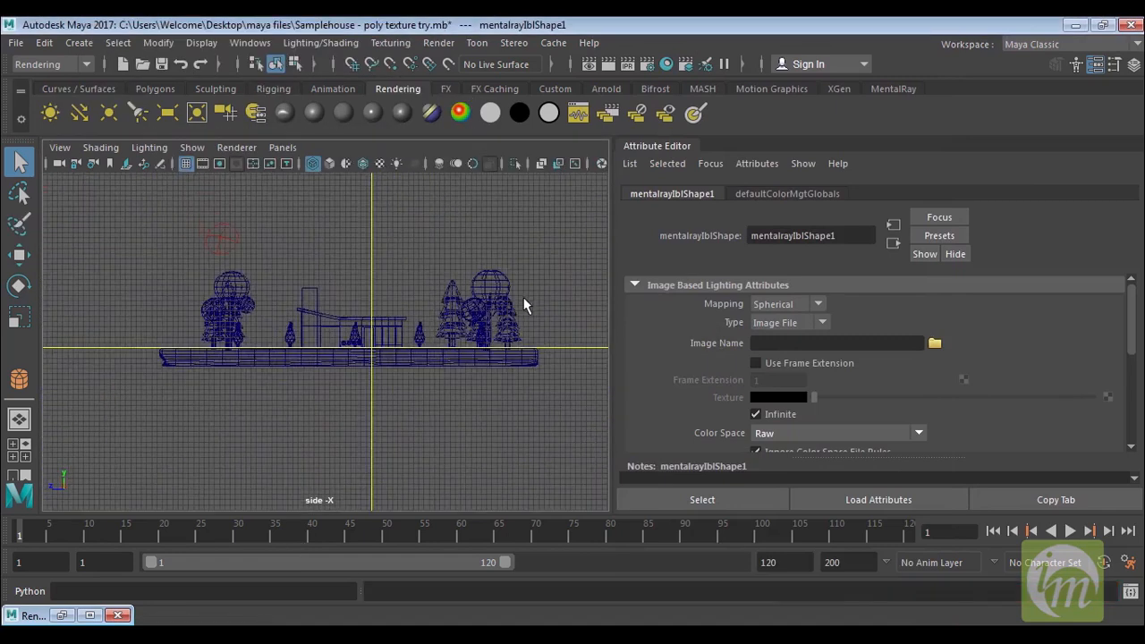
scroll(524, 304, "down", 5)
scroll(459, 322, "up", 5)
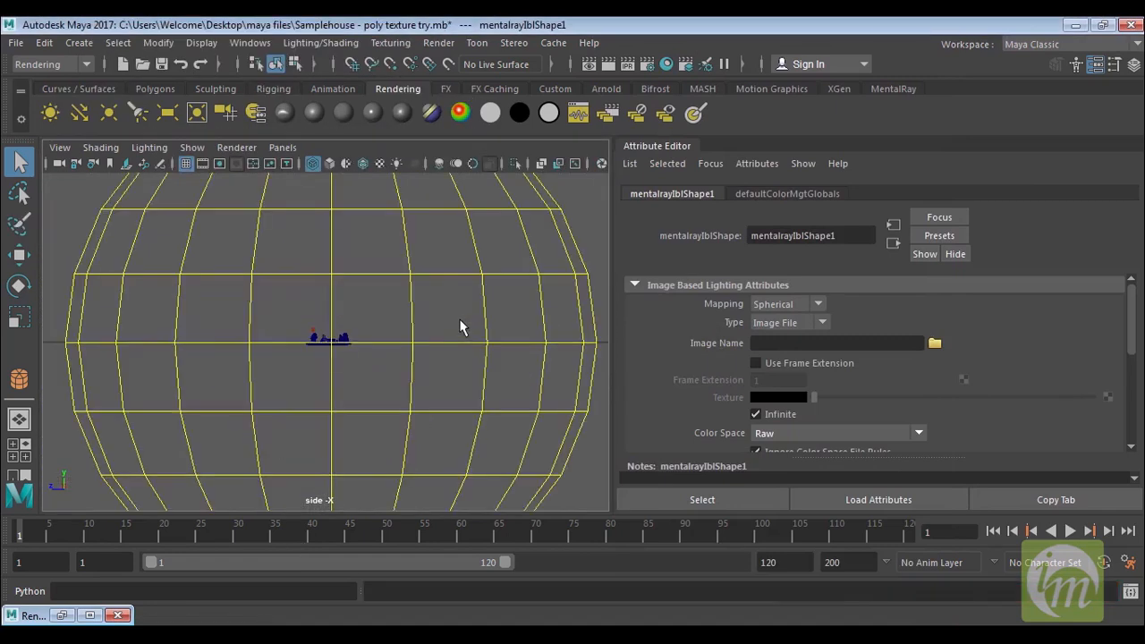
key("space")
key("space")
scroll(542, 250, "down", 5)
Step: Load Clouds.jpg from the desktop's maya files folder as the image of the image-based lighting sphere
left_click_drag(443, 235, 529, 287)
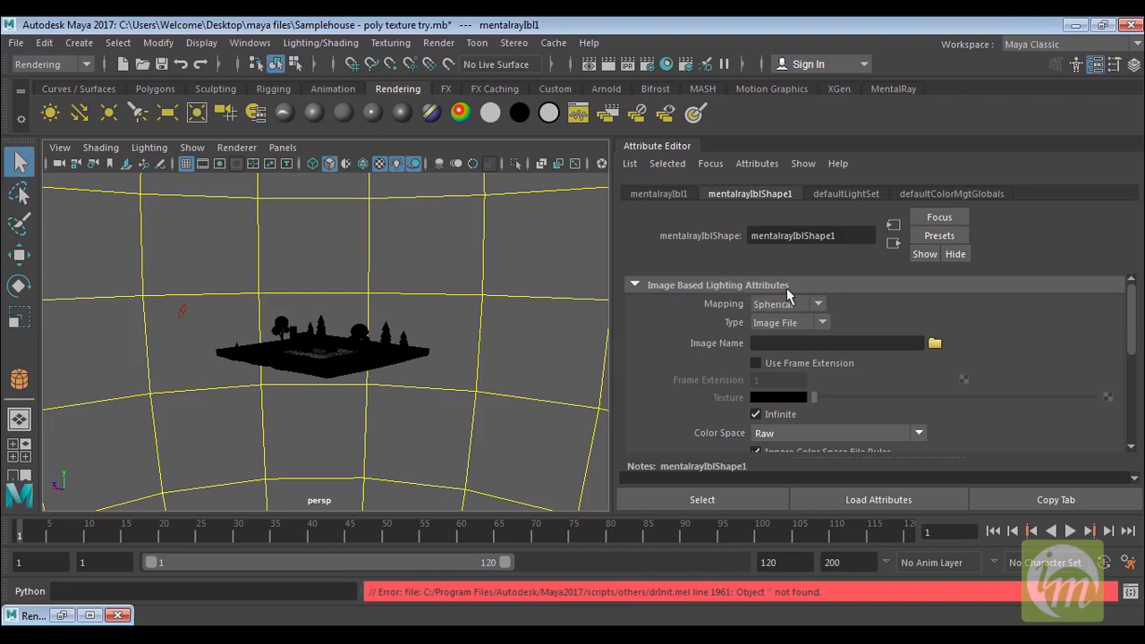
left_click(823, 303)
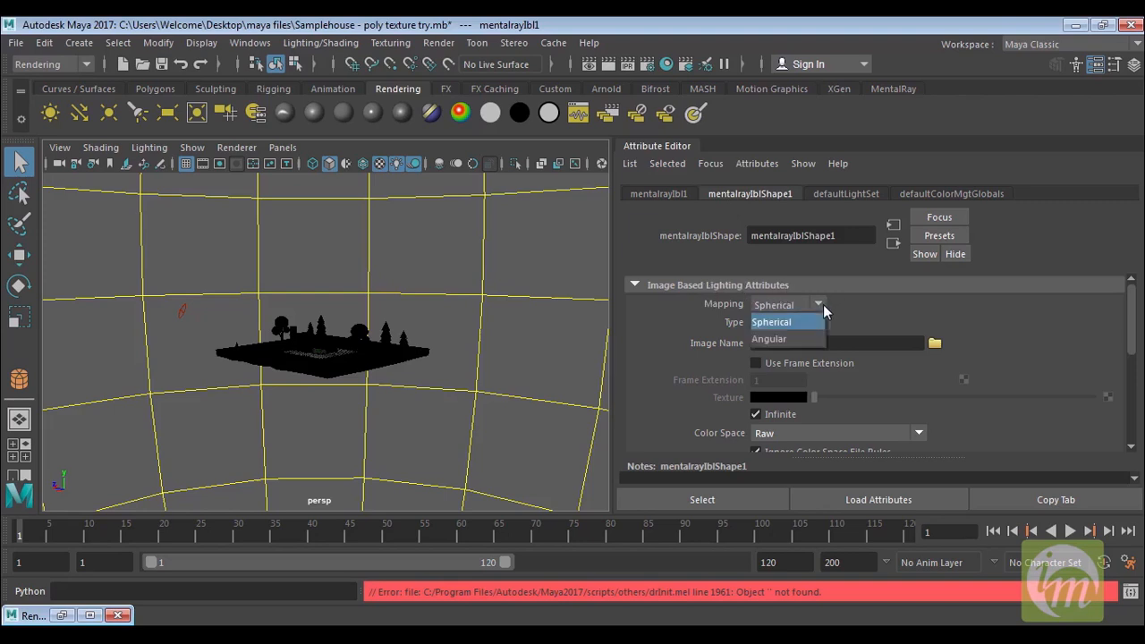
left_click(861, 305)
left_click(936, 348)
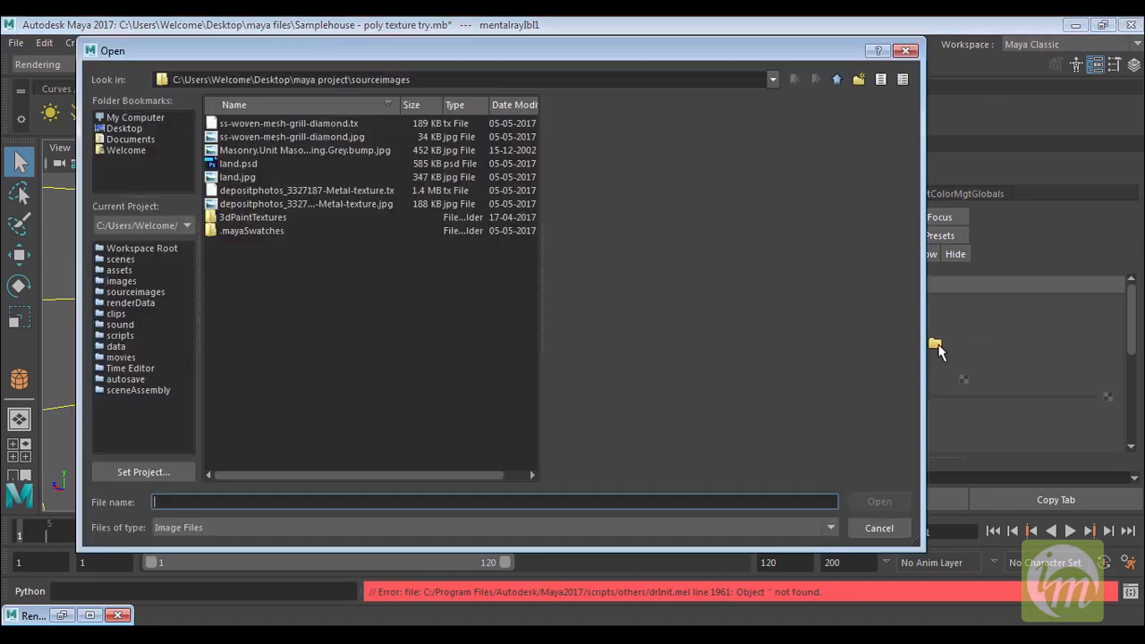
left_click(132, 128)
double_click(252, 150)
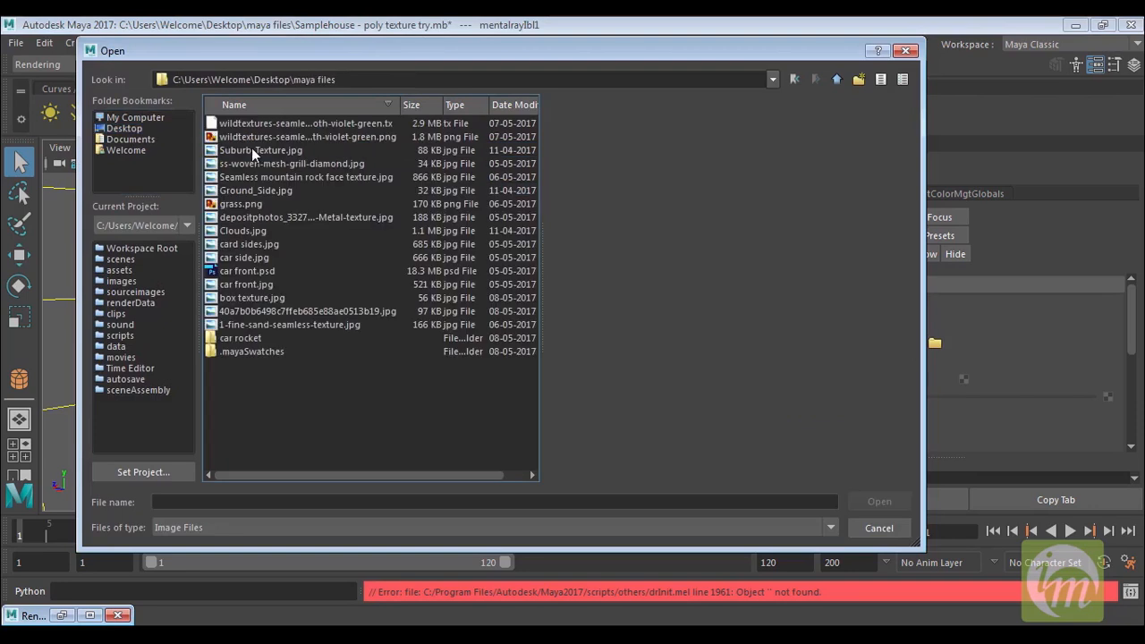
left_click(258, 231)
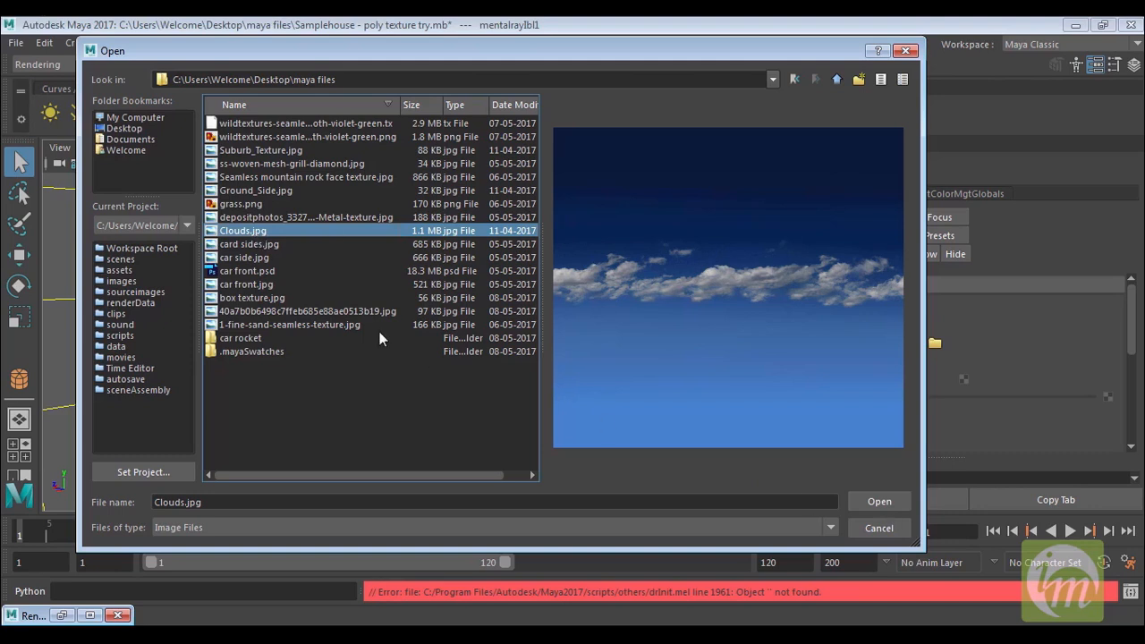
left_click(887, 501)
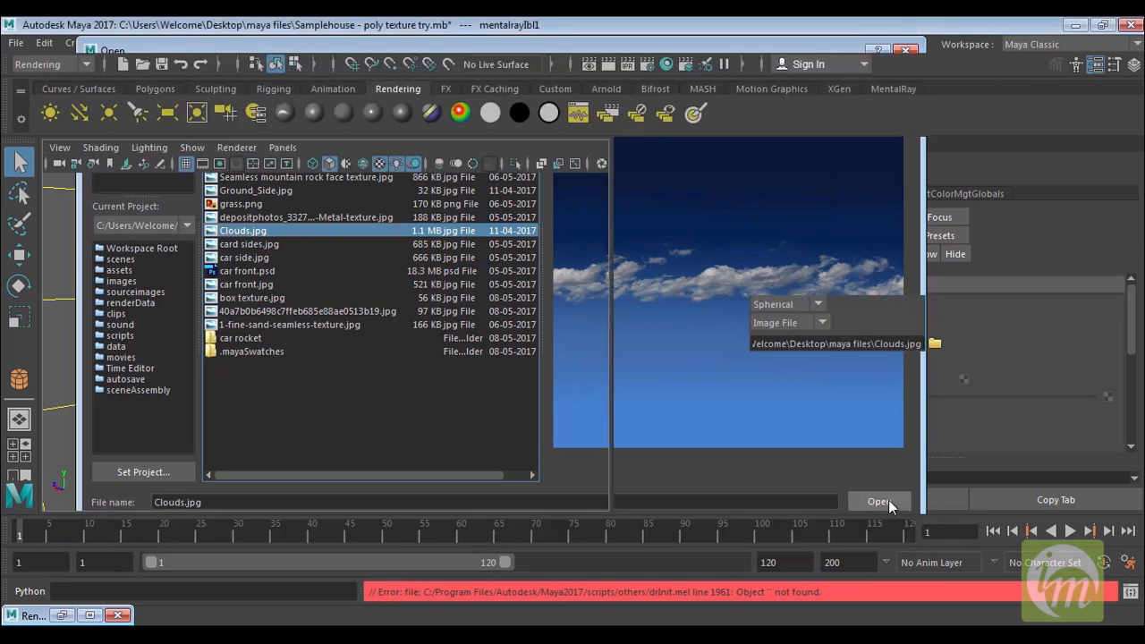
Step: Hide the attributes, frame the house against the cloud sky, render the view with mental ray and close the render
right_click_drag(412, 324, 471, 504, "alt")
left_click_drag(434, 423, 449, 399, "alt")
right_click_drag(448, 399, 391, 256, "alt")
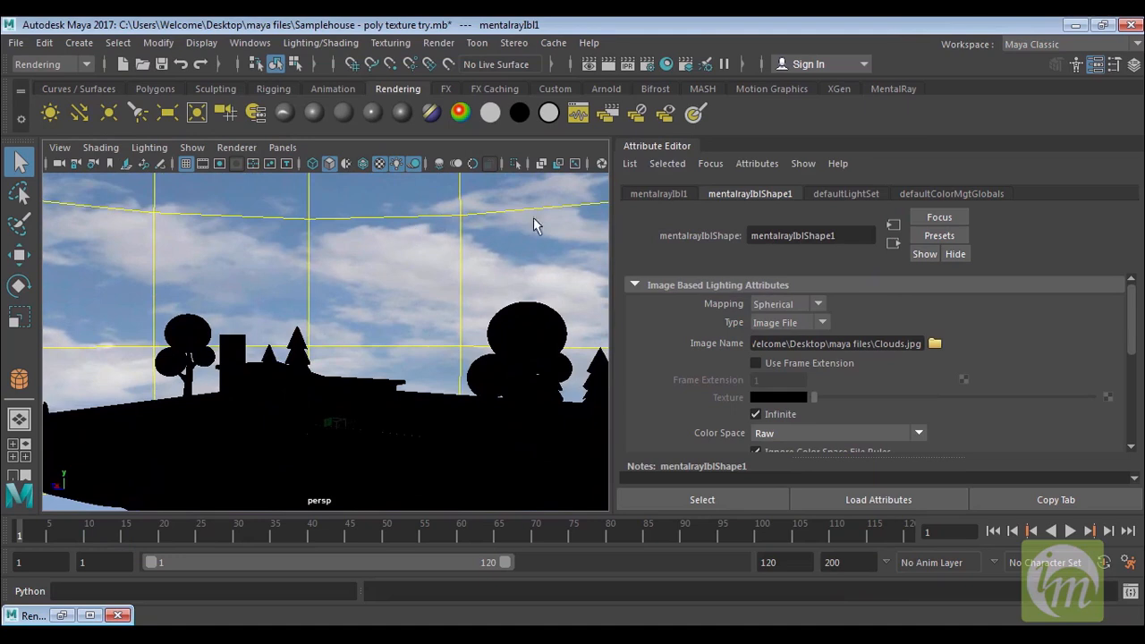
left_click(1097, 64)
mouse_move(758, 315)
left_mouse_down("alt")
mouse_move(695, 292)
mouse_move(685, 271)
mouse_move(749, 299)
left_mouse_up("alt")
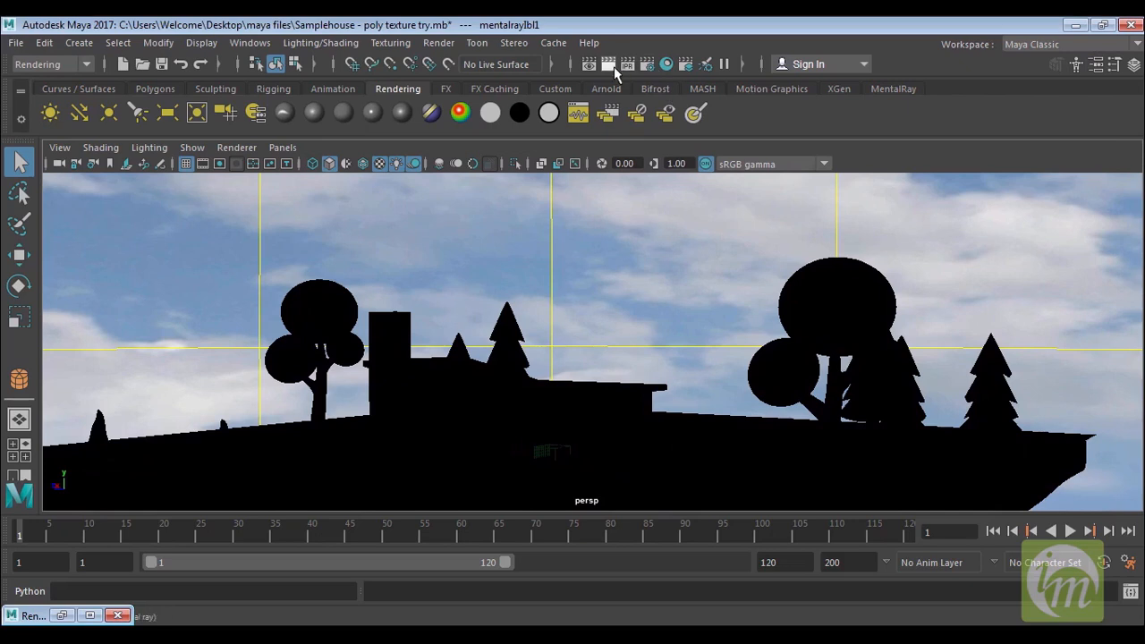
left_click(608, 65)
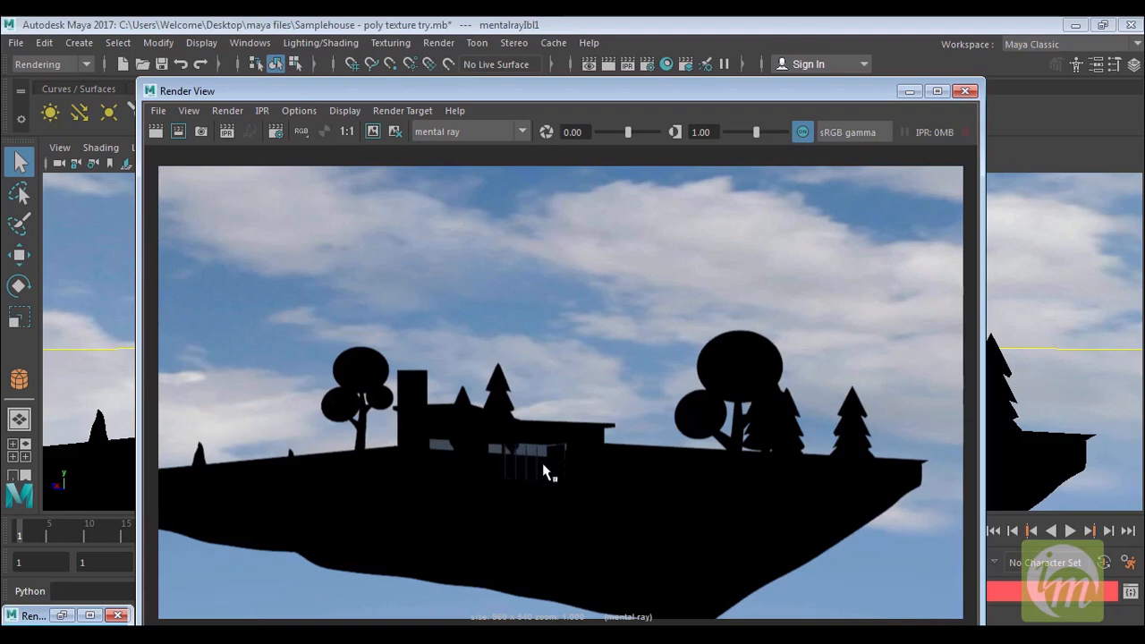
left_click(966, 91)
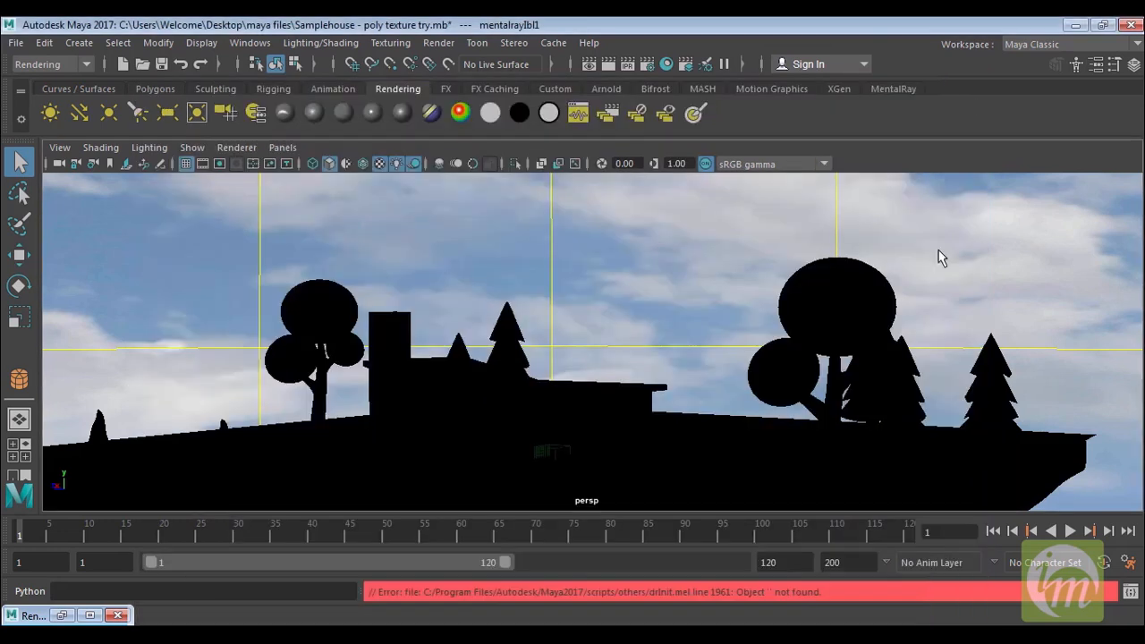
Step: Enable Emit Environment Light in the mental ray scene settings and render the house scene to check the lighting
right_click_drag(795, 410, 775, 362, "alt")
middle_click_drag(778, 399, 775, 377, "alt")
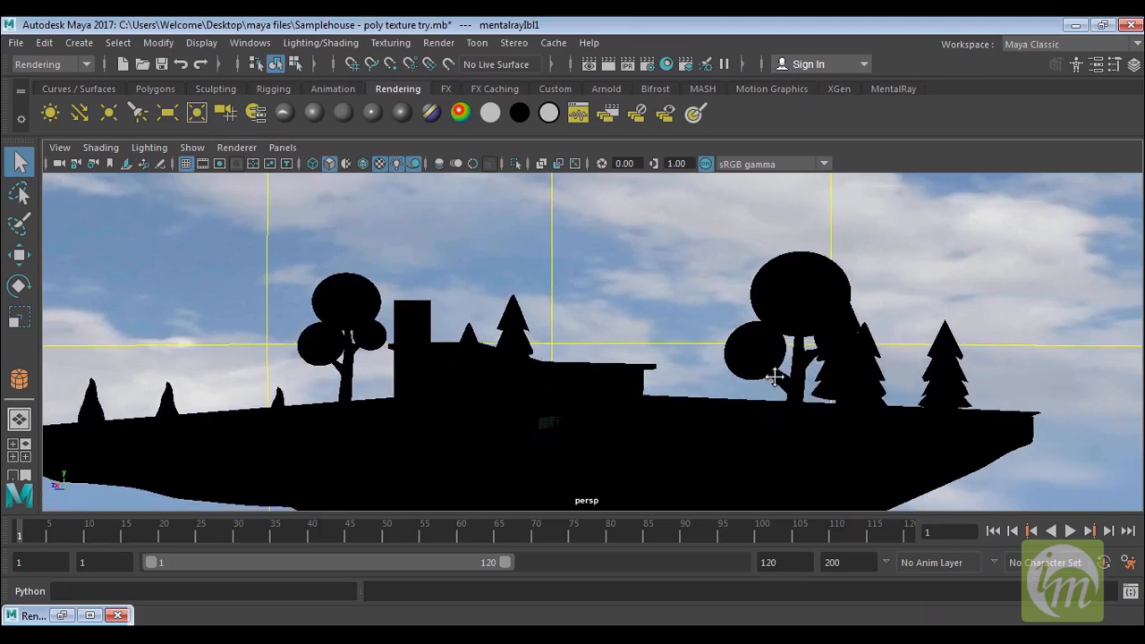
left_click(651, 63)
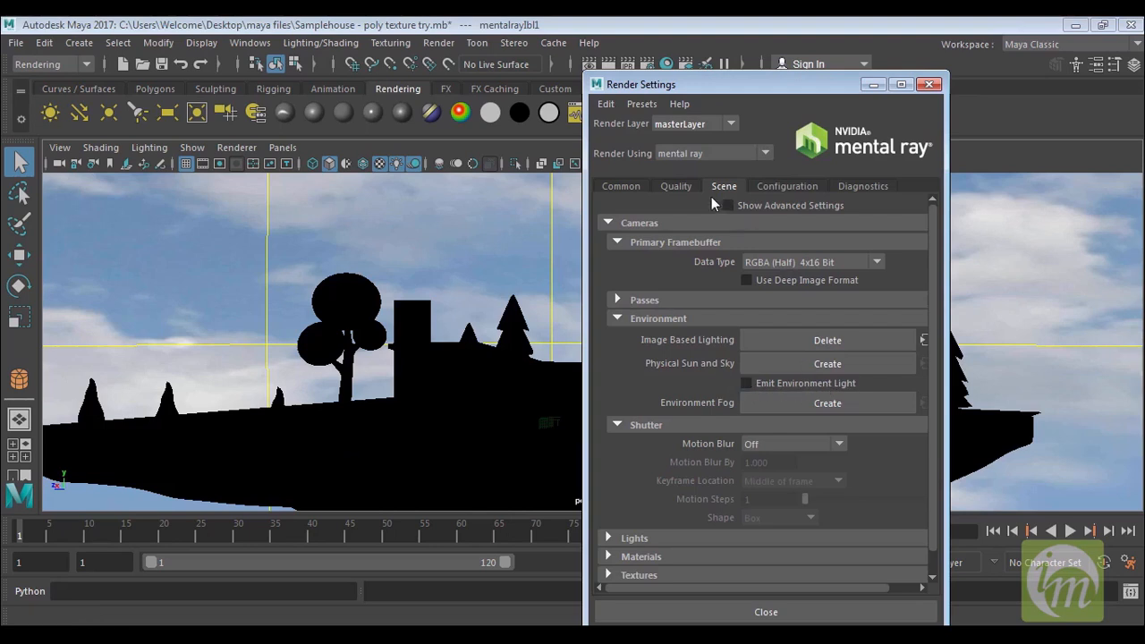
left_click(746, 384)
left_click(874, 84)
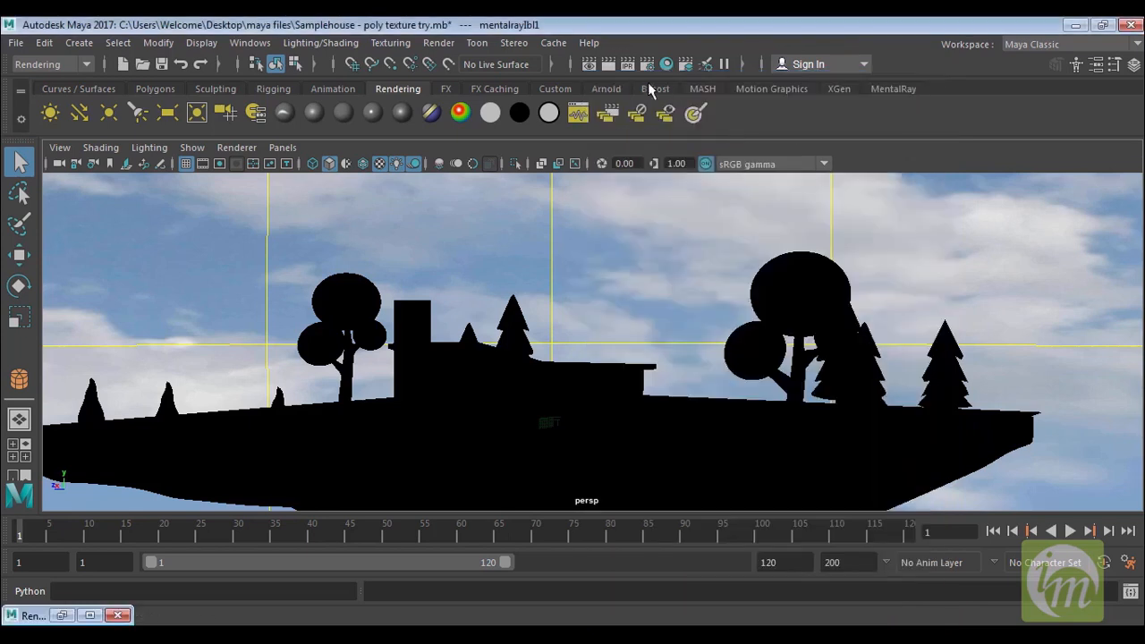
left_click(610, 66)
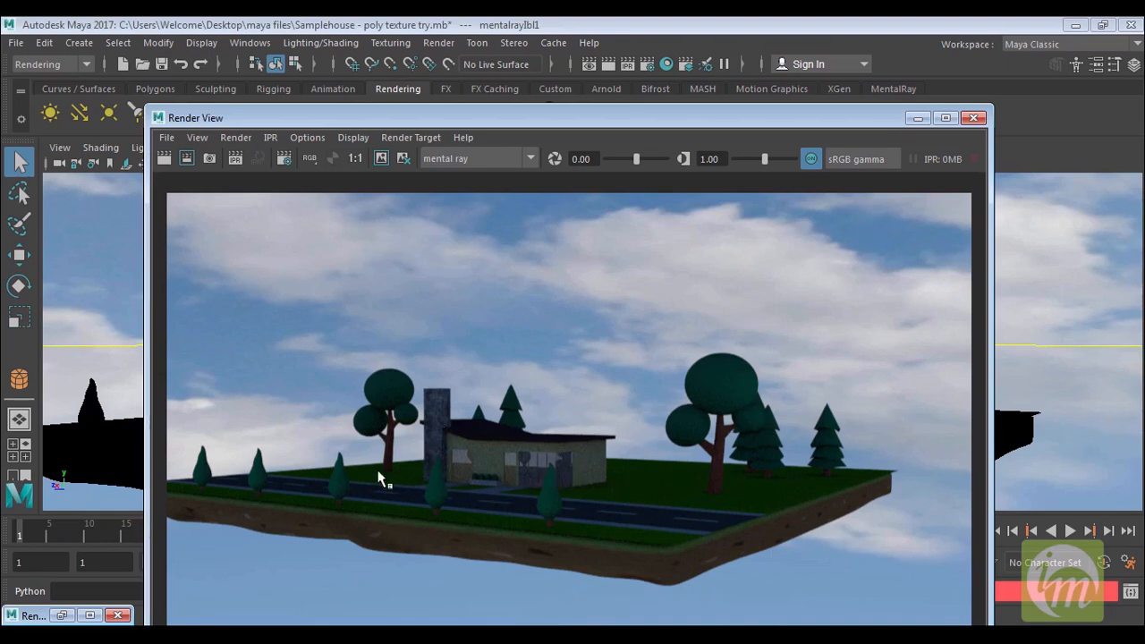
left_click(972, 118)
Step: Select the spot light beside the house scene and set its intensity to 1
scroll(810, 394, "down", 3)
left_click_drag(782, 348, 728, 367, "alt")
scroll(490, 333, "down", 1)
left_click(123, 229)
left_click(1097, 65)
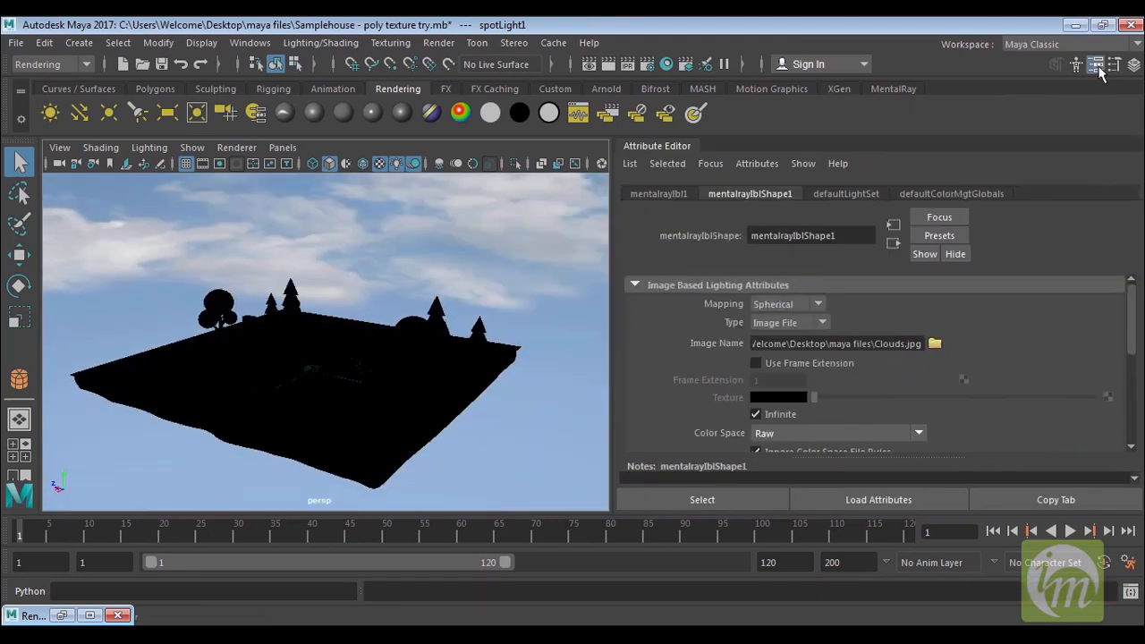
double_click(774, 406)
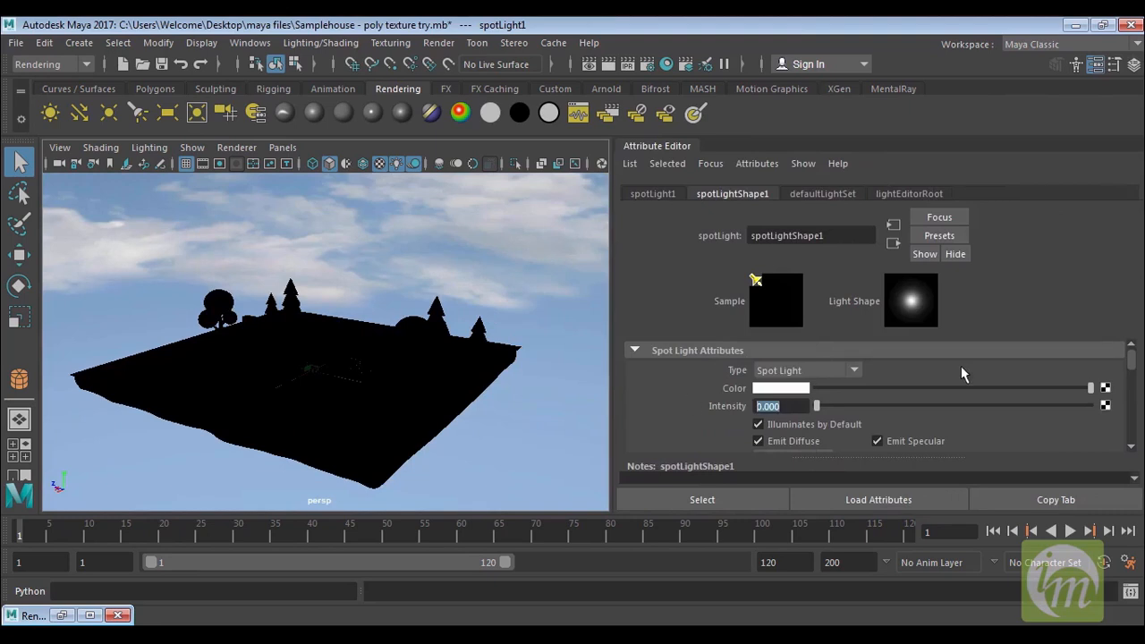
type("1")
key("Return")
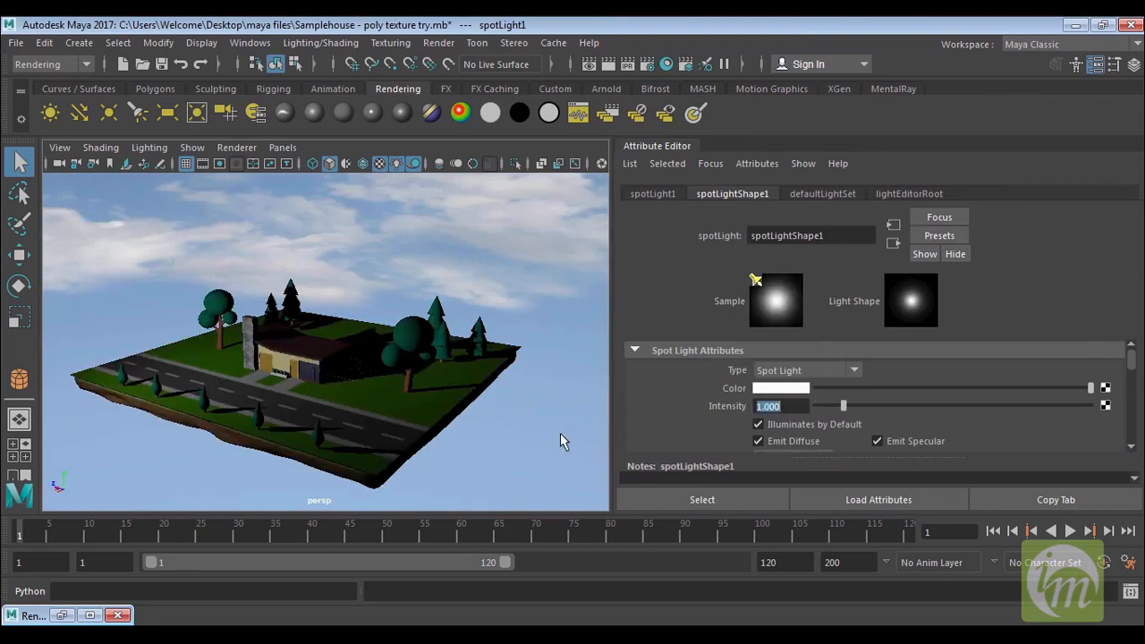
Step: Hide the spot light's attributes and render the house with mental ray to examine the combined spot and cloud lighting
left_click_drag(560, 433, 501, 379, "alt")
scroll(519, 389, "up", 5)
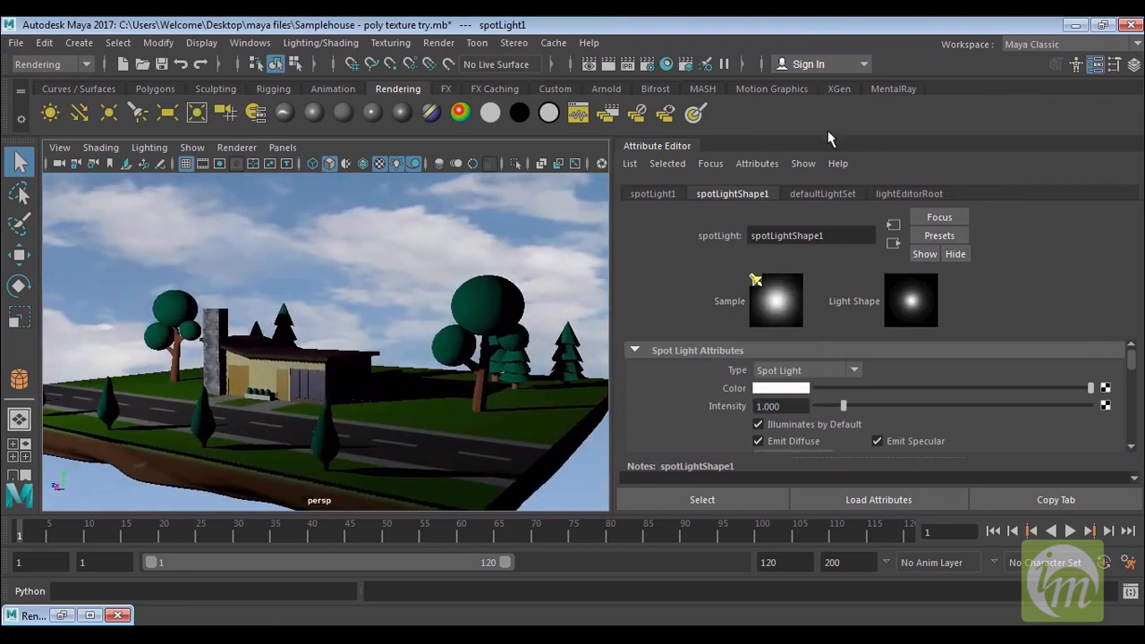
left_click(1096, 63)
right_click_drag(651, 356, 639, 220, "alt")
middle_click_drag(639, 220, 667, 291, "alt")
left_click_drag(666, 292, 665, 291, "alt")
middle_click_drag(720, 268, 721, 269, "alt")
left_click_drag(720, 269, 689, 280, "alt")
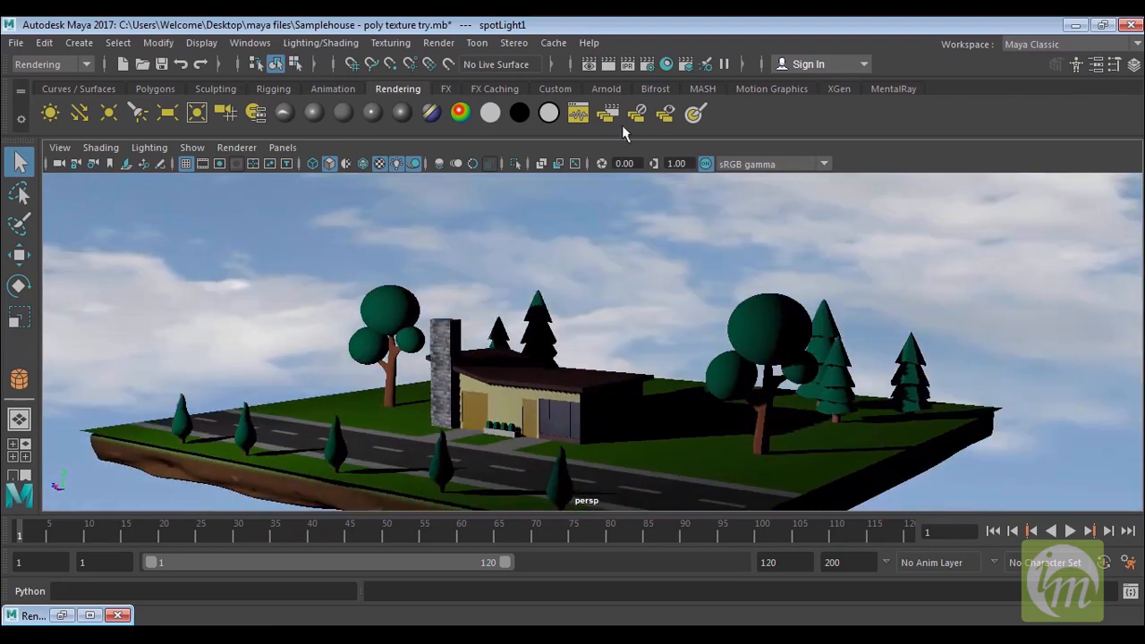
left_click(609, 66)
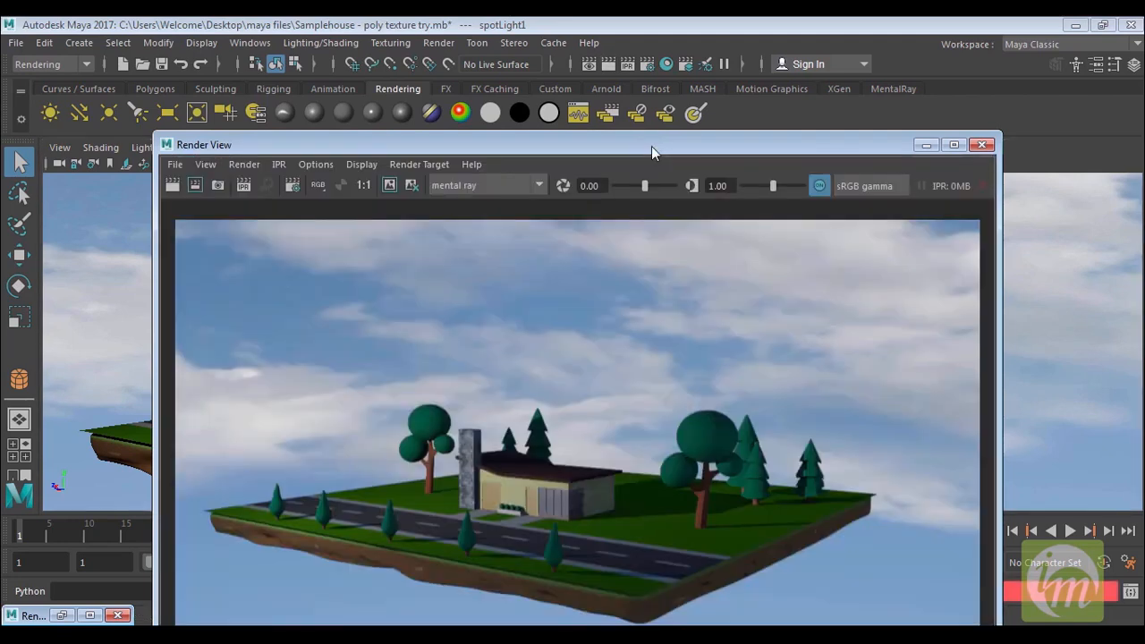
left_click_drag(652, 145, 651, 96)
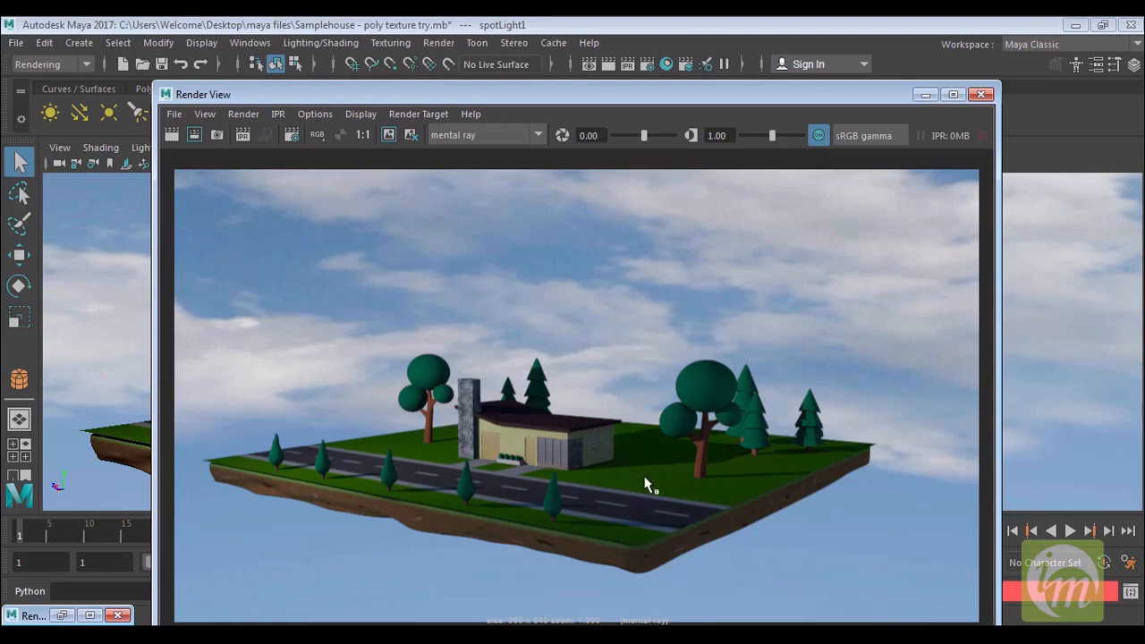
left_click(981, 95)
left_click_drag(756, 404, 865, 393, "alt")
right_click_drag(862, 388, 859, 363, "alt")
middle_click_drag(859, 363, 832, 368, "alt")
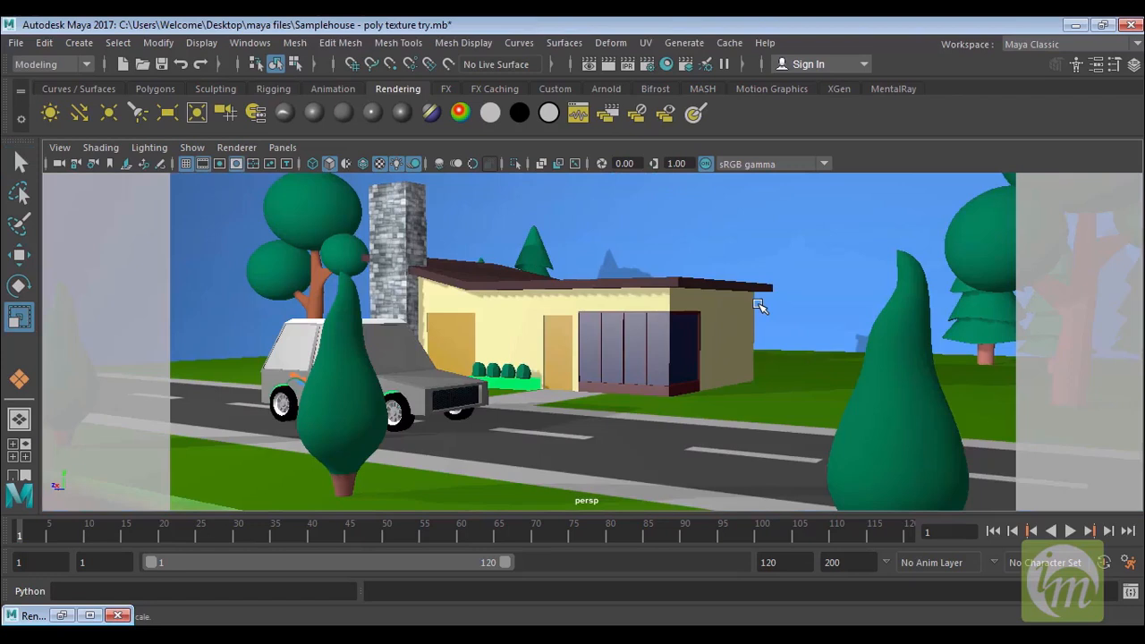
Step: Move the sky backdrop plane behind the house sideways, away from the house
left_click(796, 304)
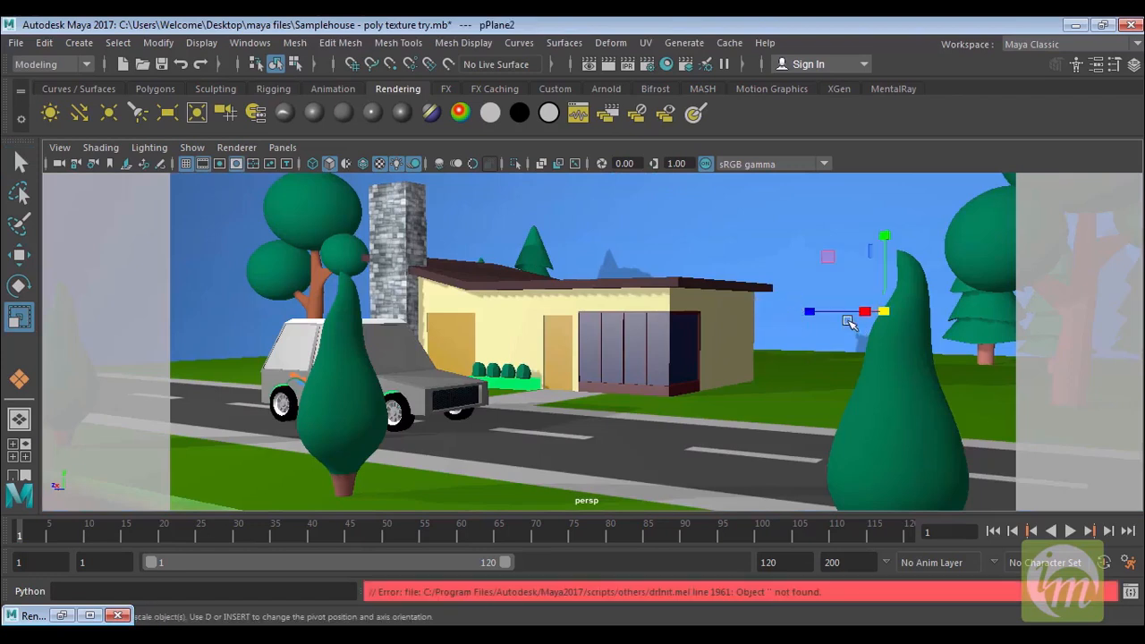
key("w")
left_click_drag(873, 310, 907, 312)
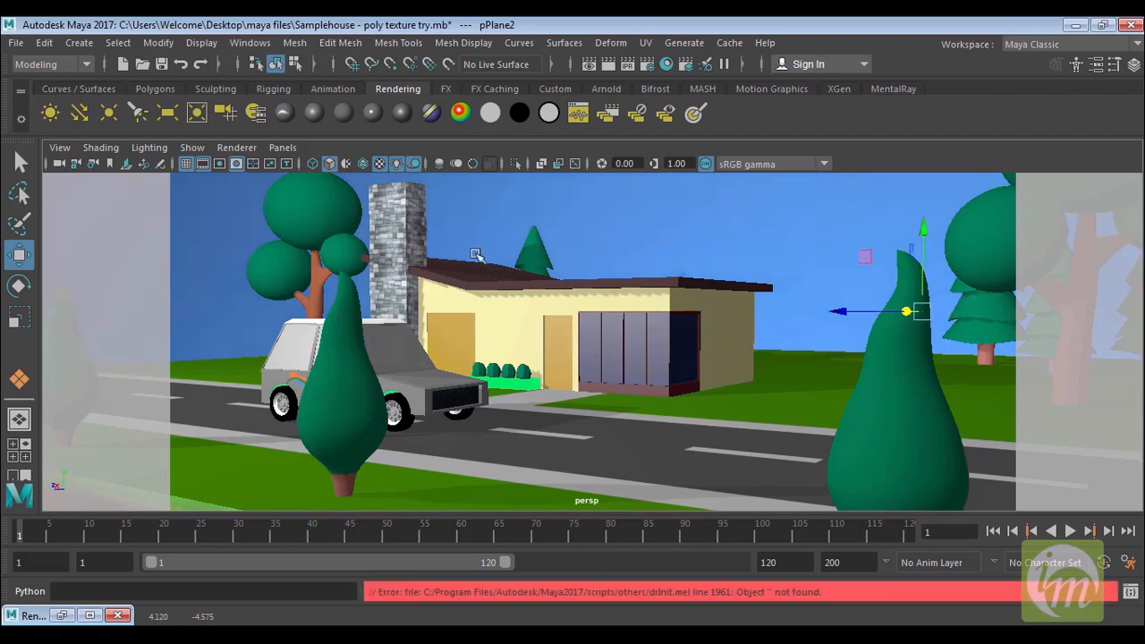
Step: Choose Maya Software as the renderer for the car and house scene and close the render settings
left_click(646, 65)
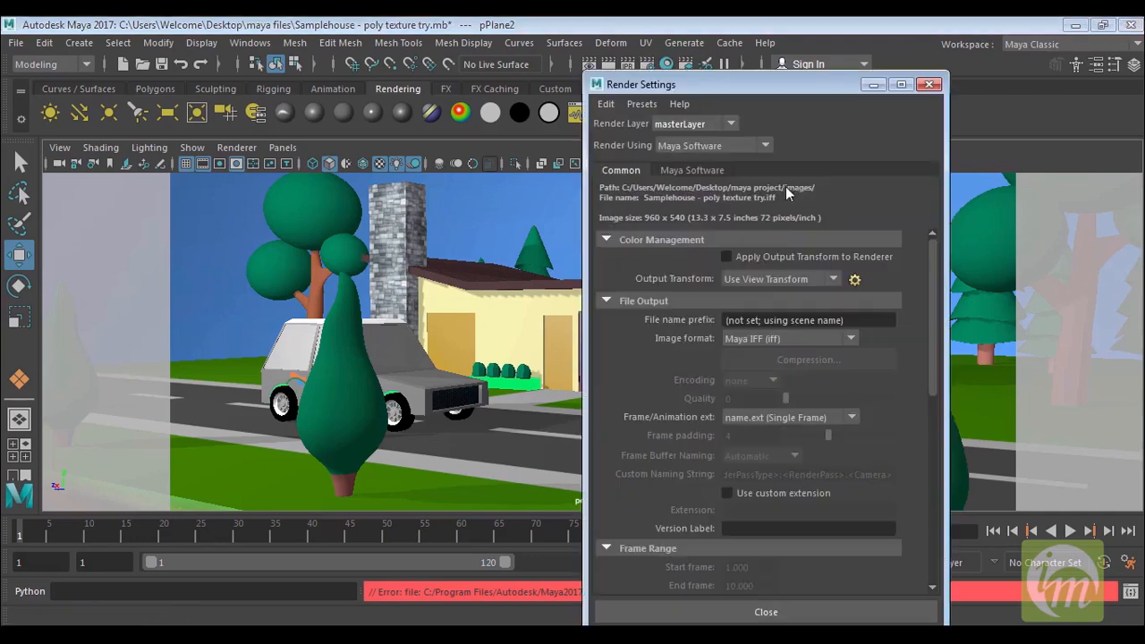
left_click(737, 147)
left_click(730, 162)
left_click(929, 84)
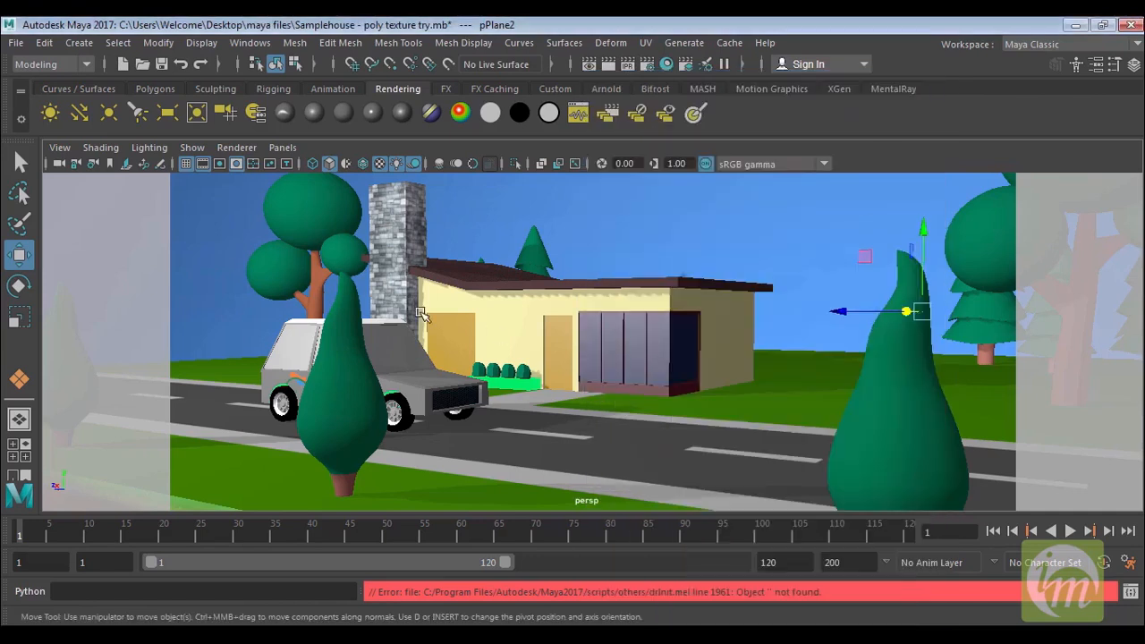
Step: Select the perspective camera, show its attributes and review the available camera control types
left_click(60, 148)
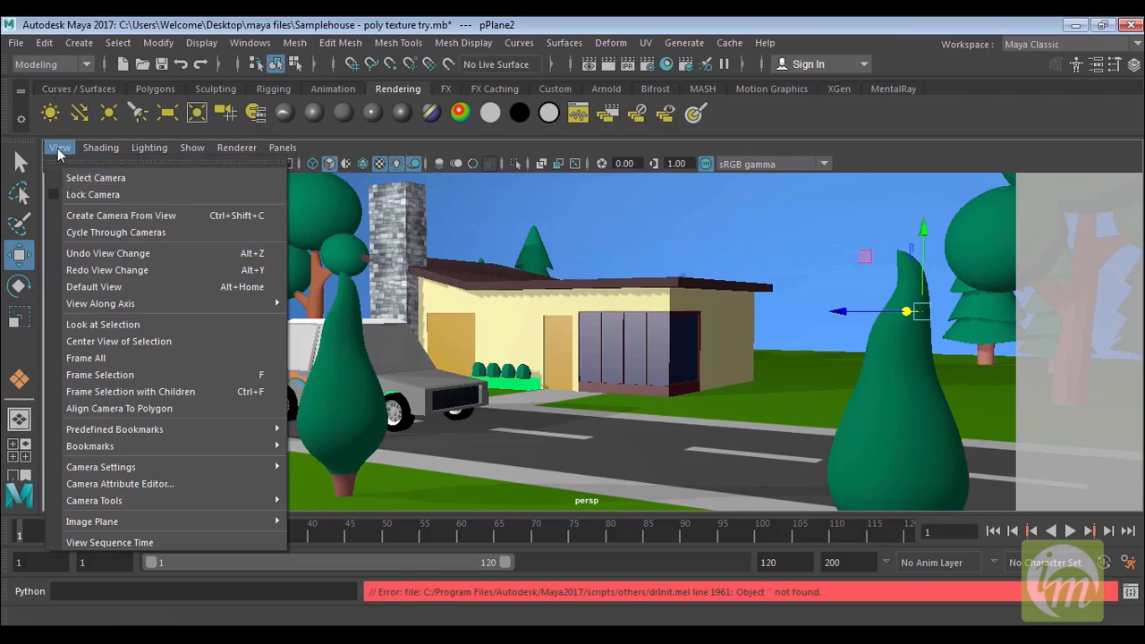
left_click(93, 178)
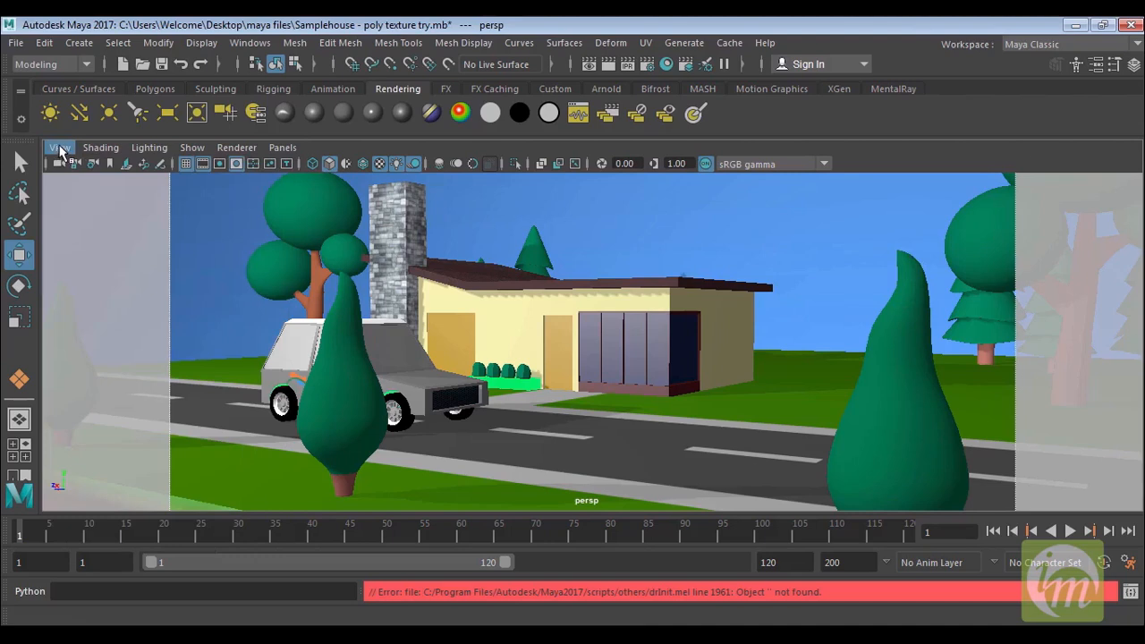
key("ctrl+a")
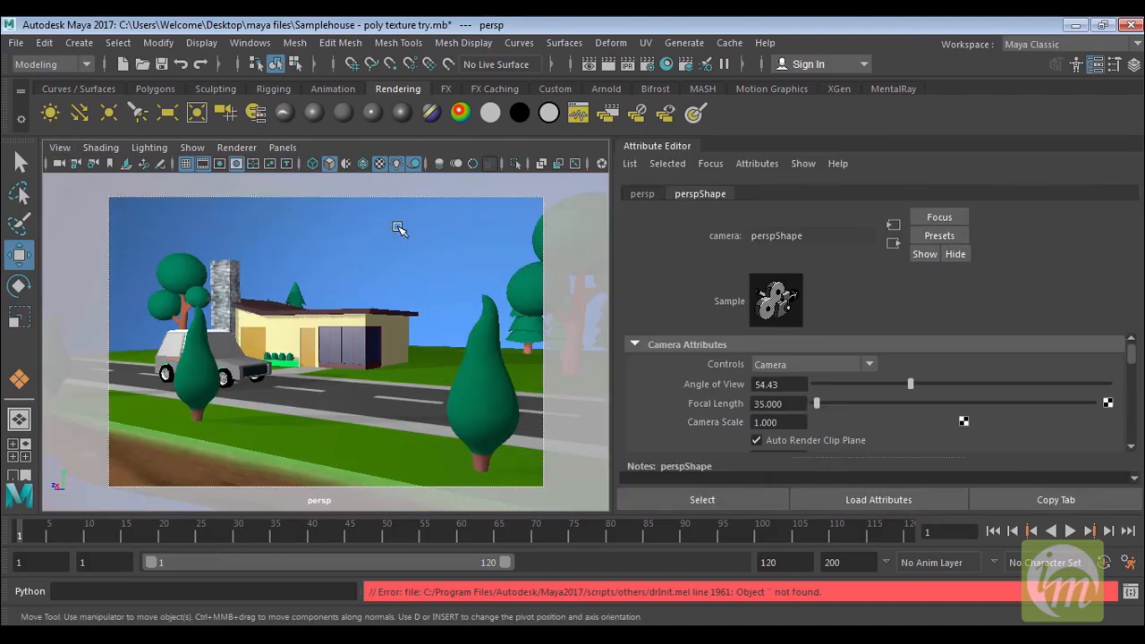
left_click(794, 366)
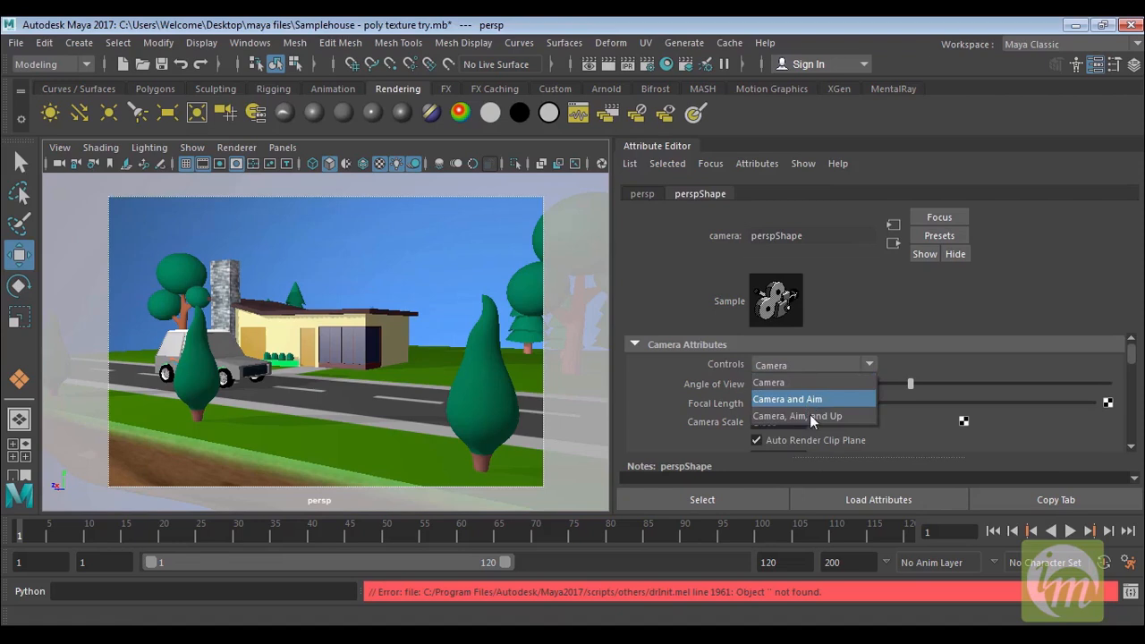
left_click(919, 362)
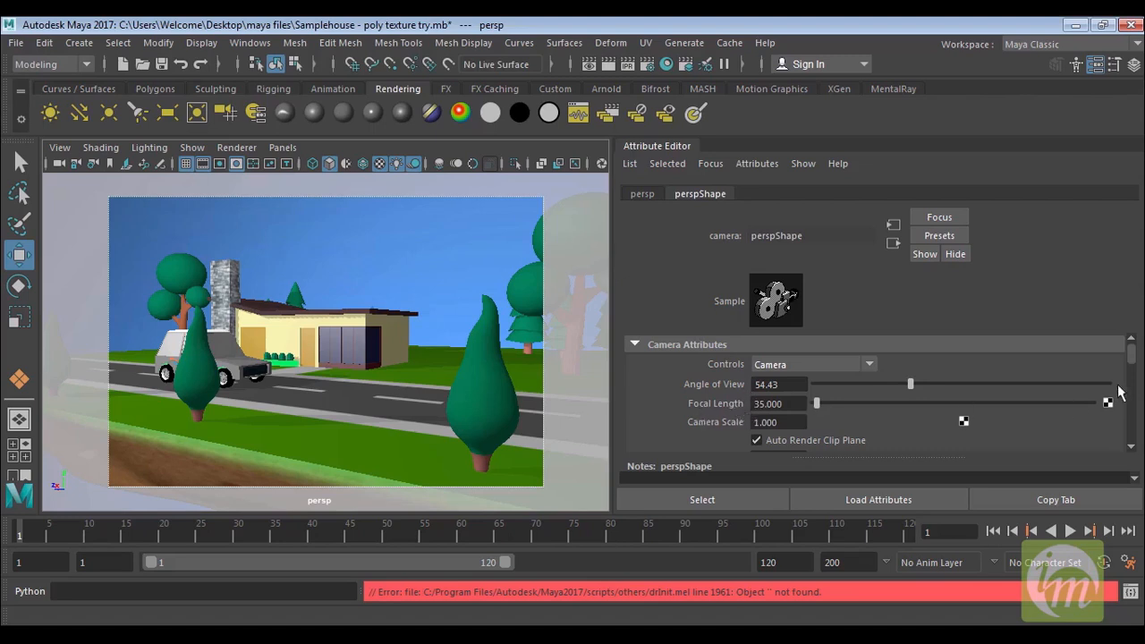
Step: Enable Depth Of Field on the perspective camera and enlarge the viewport beside its attributes
left_click_drag(1132, 356, 1136, 411)
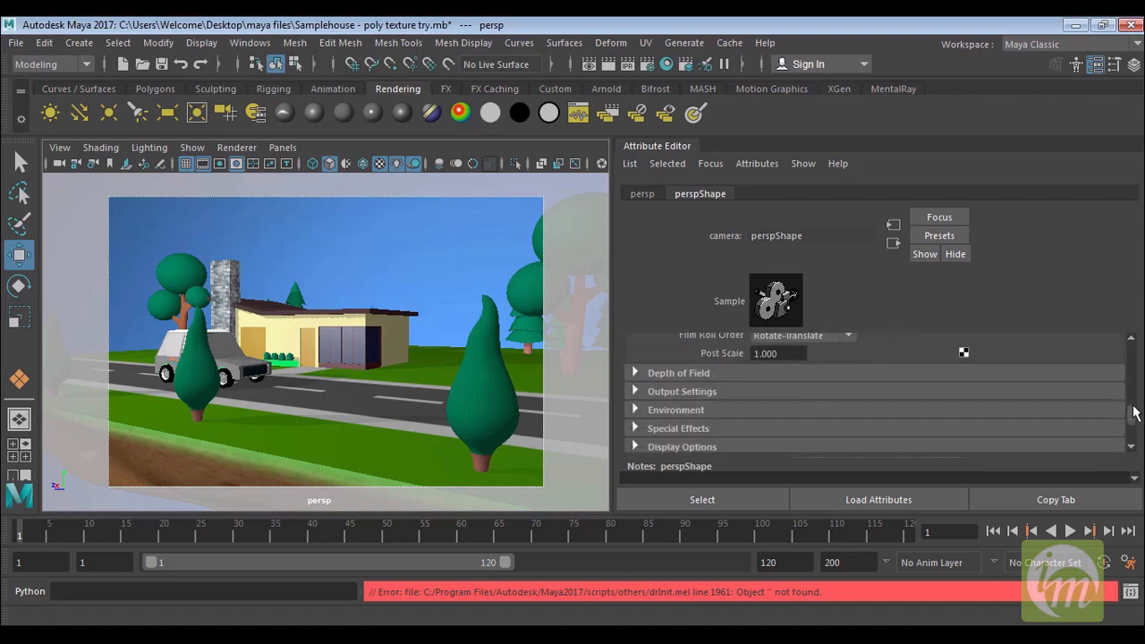
left_click(636, 372)
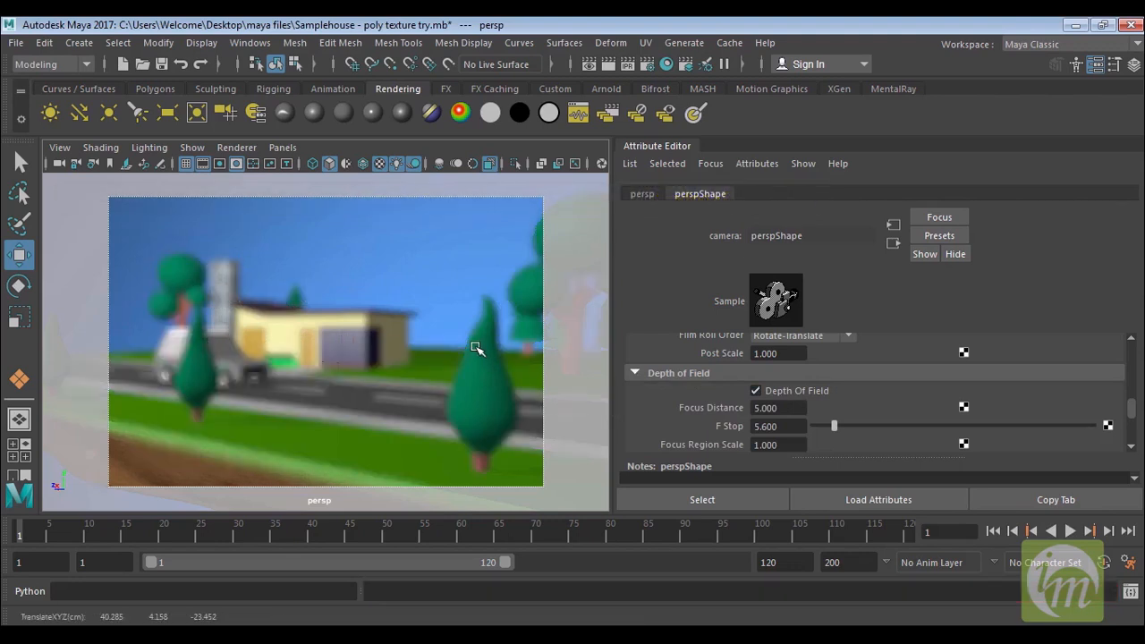
key("space")
key("space")
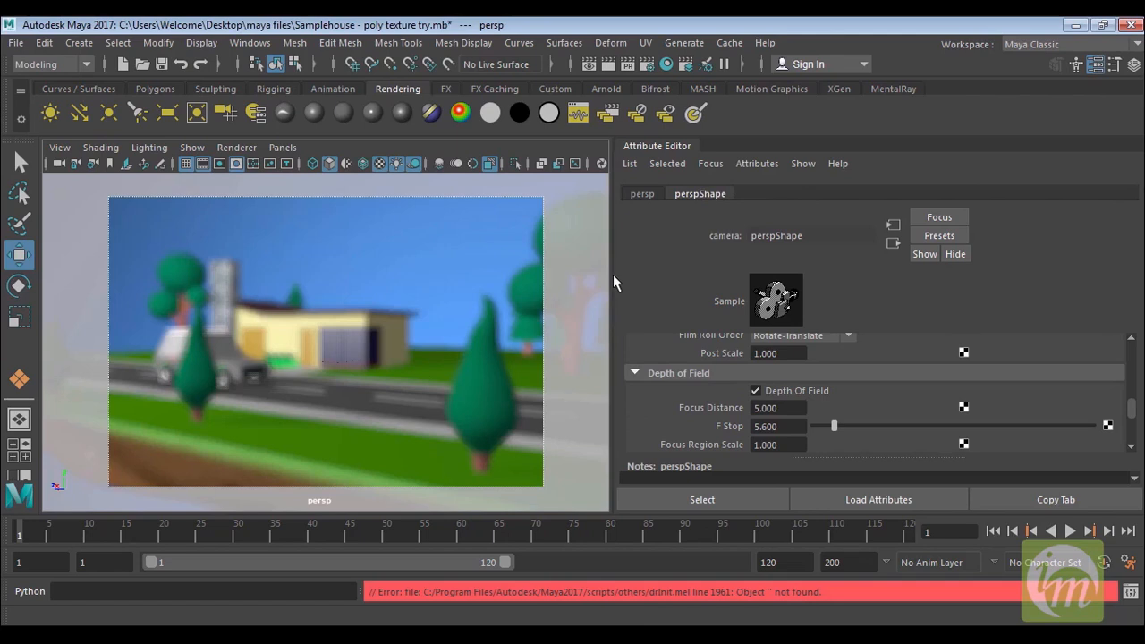
left_click_drag(613, 284, 760, 286)
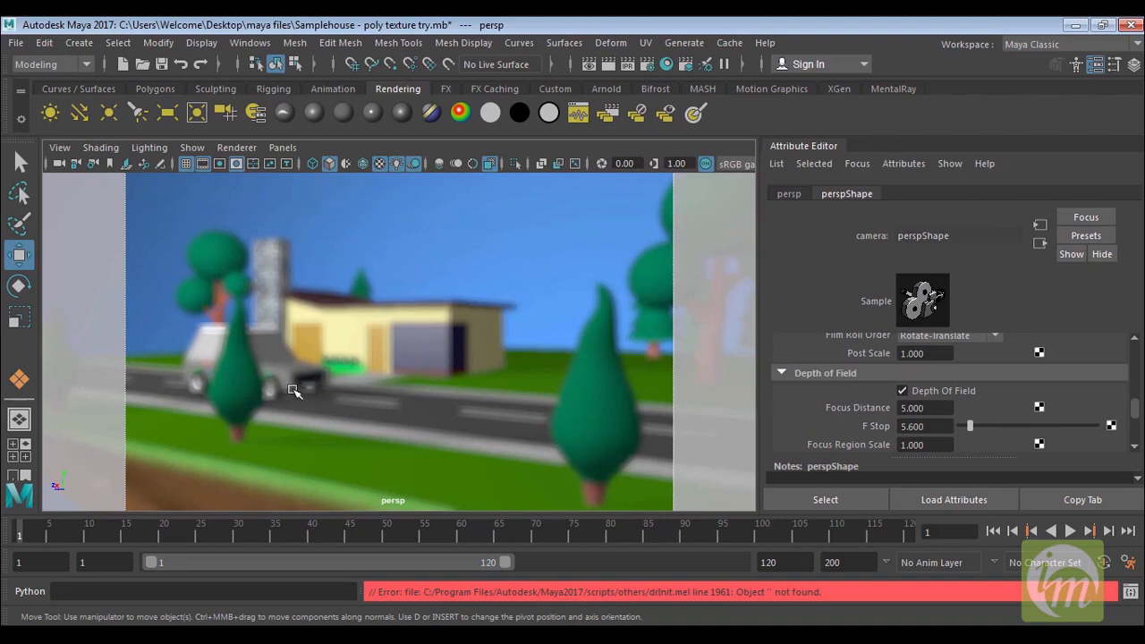
Step: Turn on the Object Details heads-up display and check the camera distances of the car and the house
left_click(301, 398)
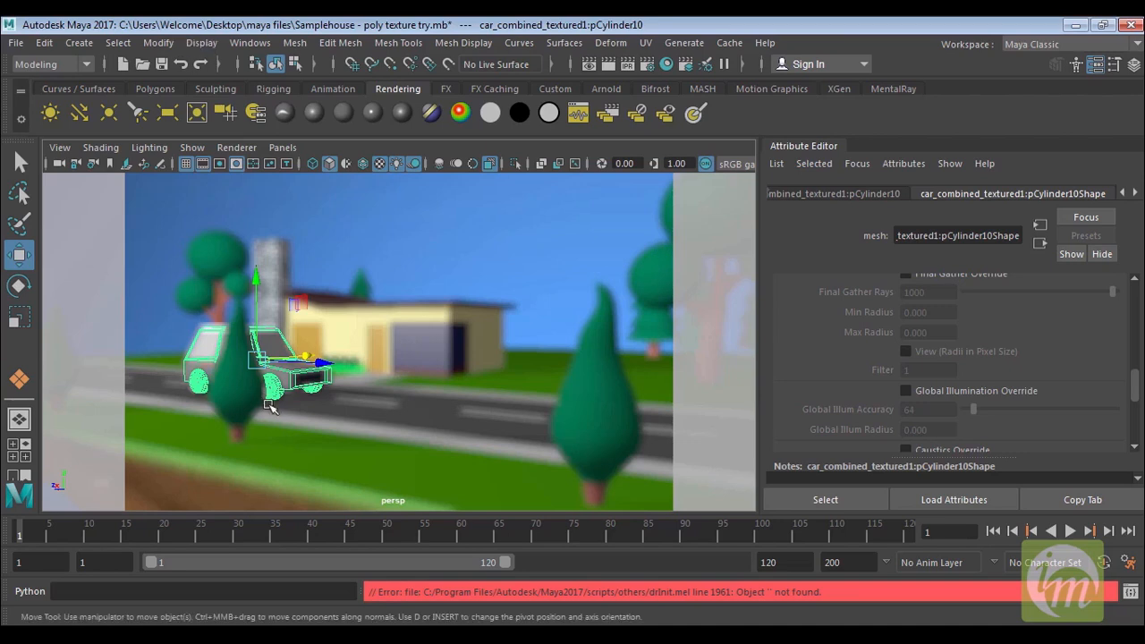
left_click(201, 45)
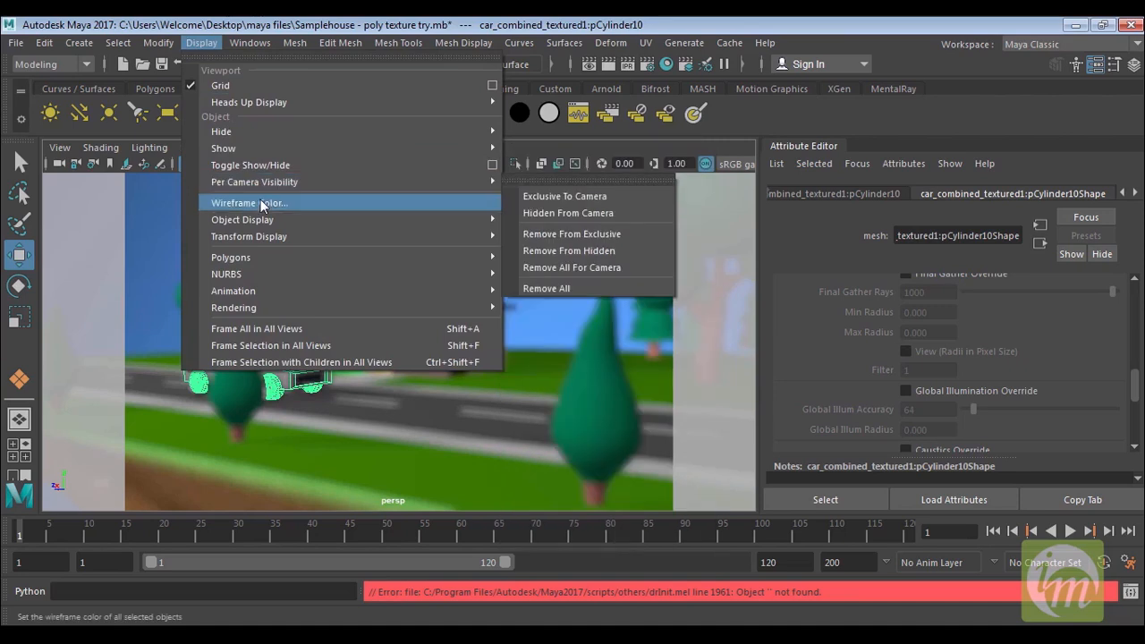
mouse_move(283, 107)
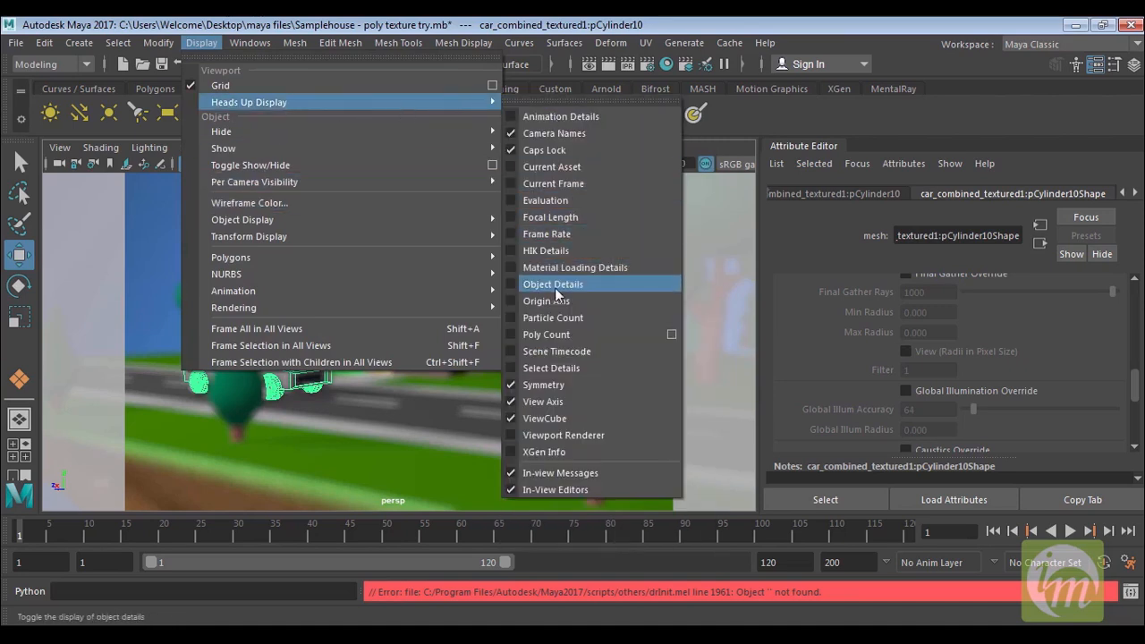
left_click(510, 283)
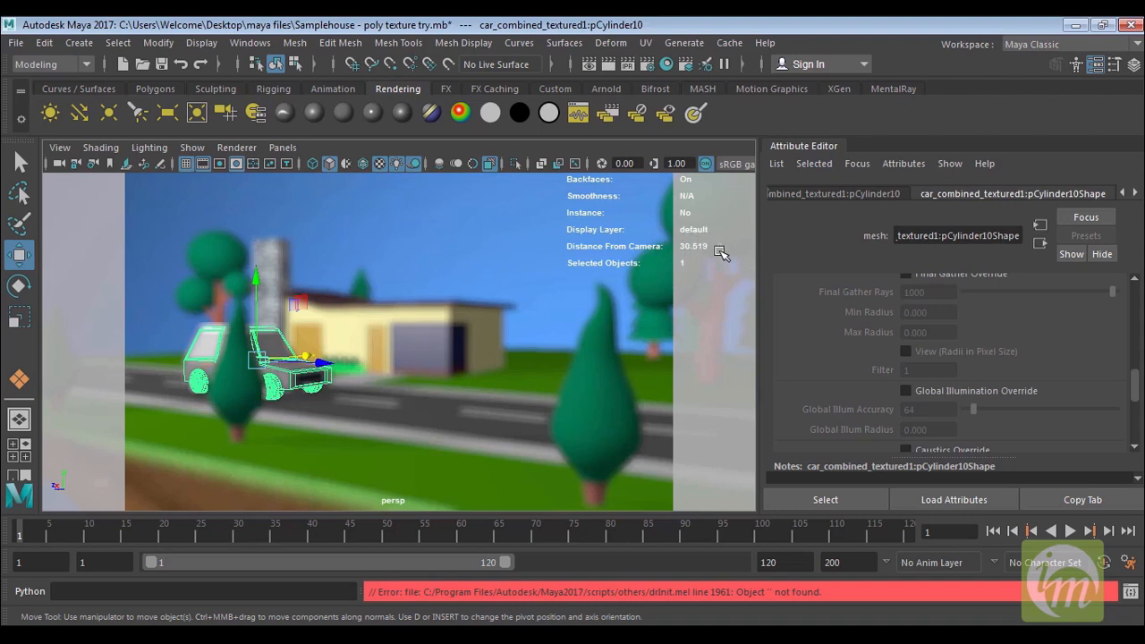
left_click(444, 317)
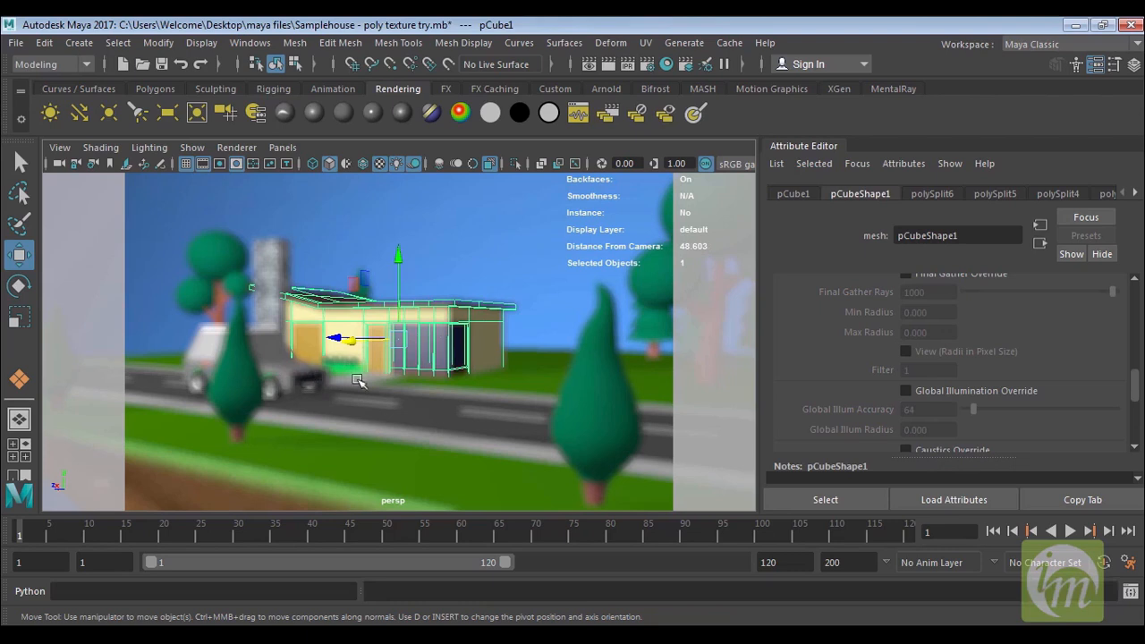
left_click(179, 344)
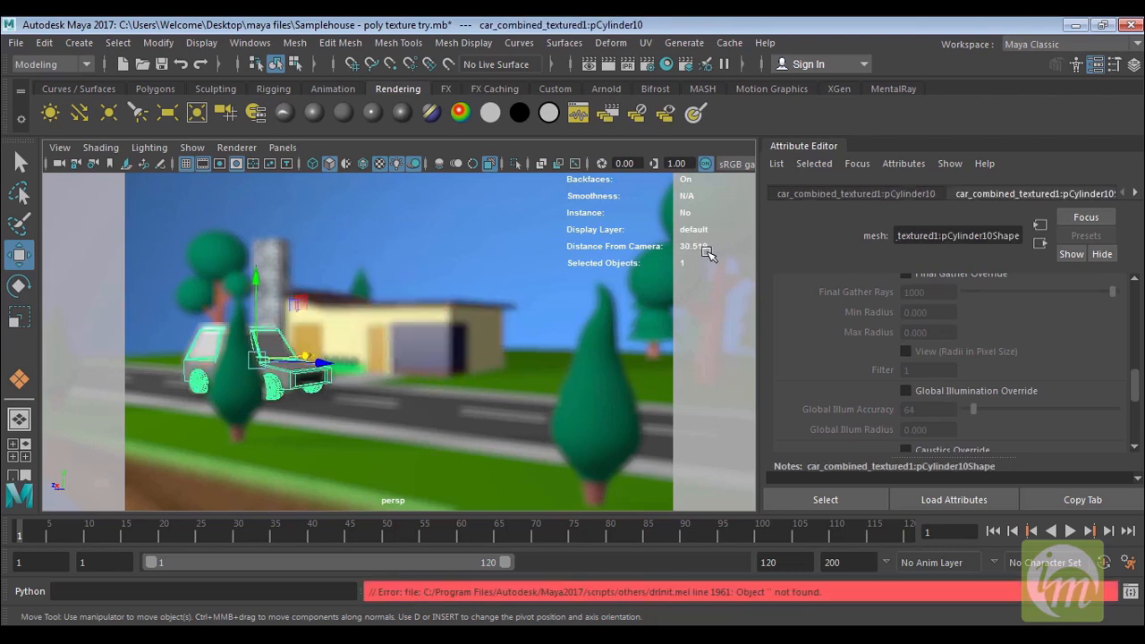
Step: Set the perspective camera's Focus Distance to 30.5 and its F Stop to 8
left_click(70, 148)
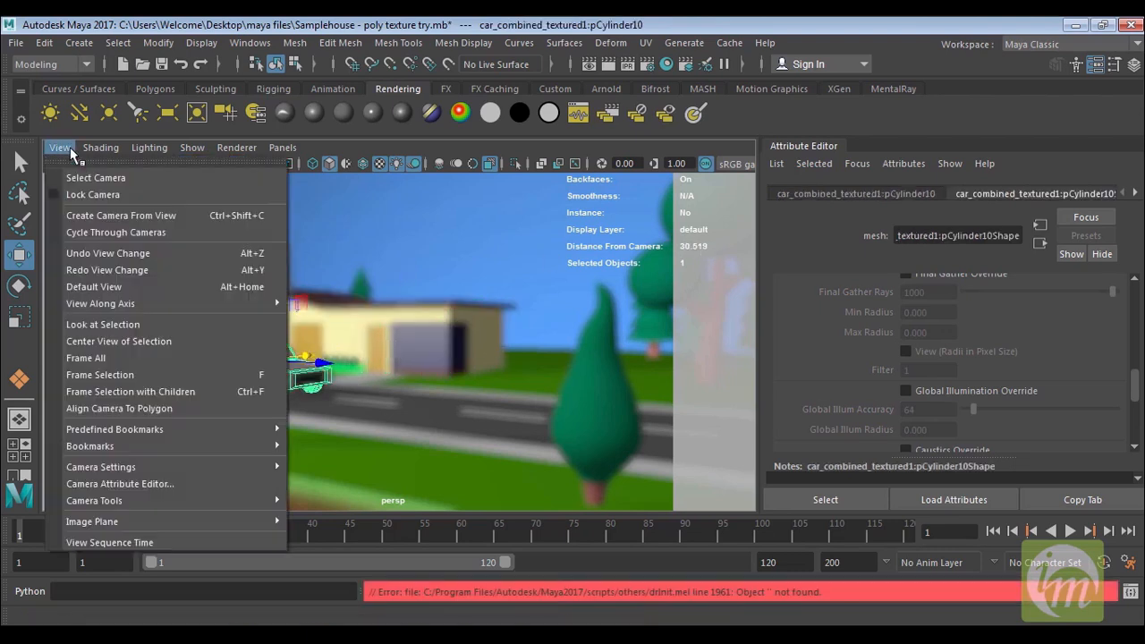
left_click(81, 177)
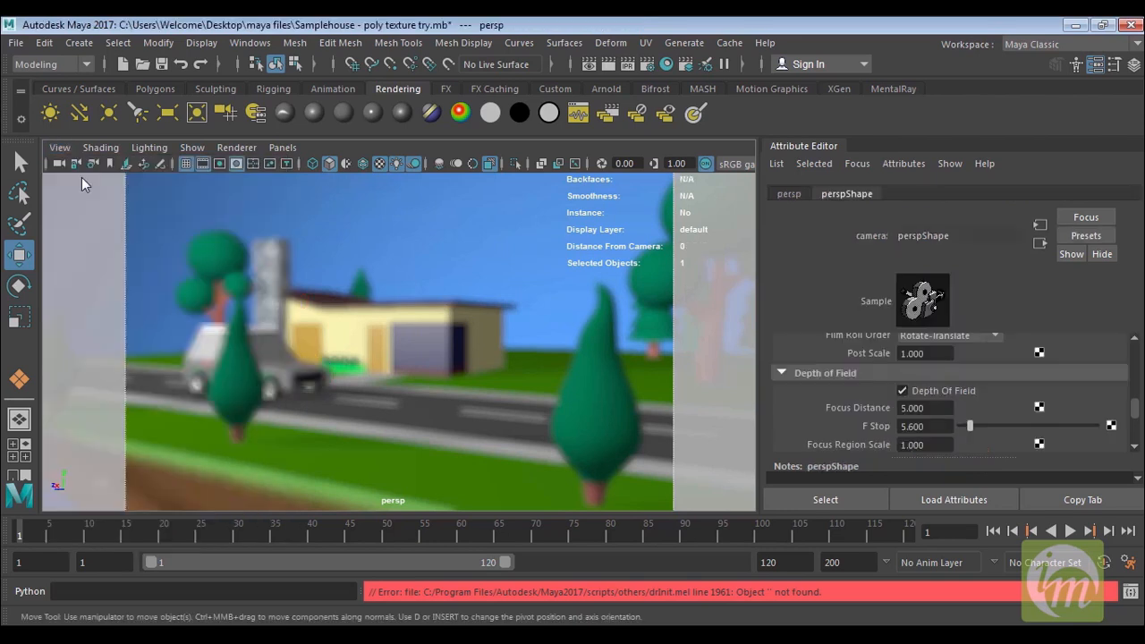
left_click(936, 408)
type("30.5")
key("Return")
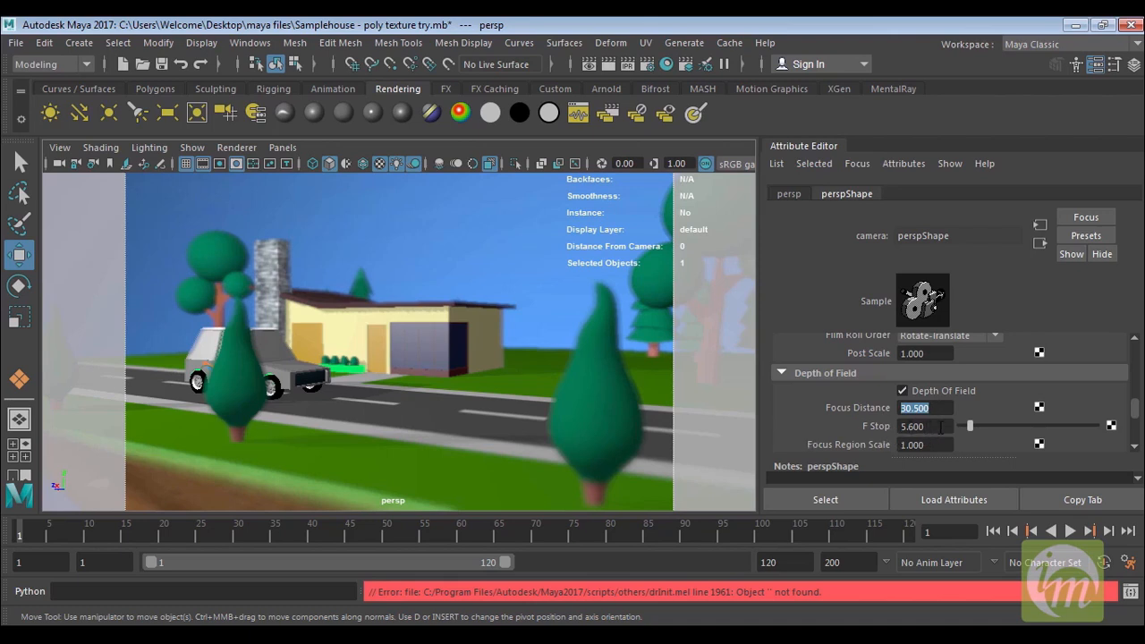
key("Tab")
type("8")
key("Return")
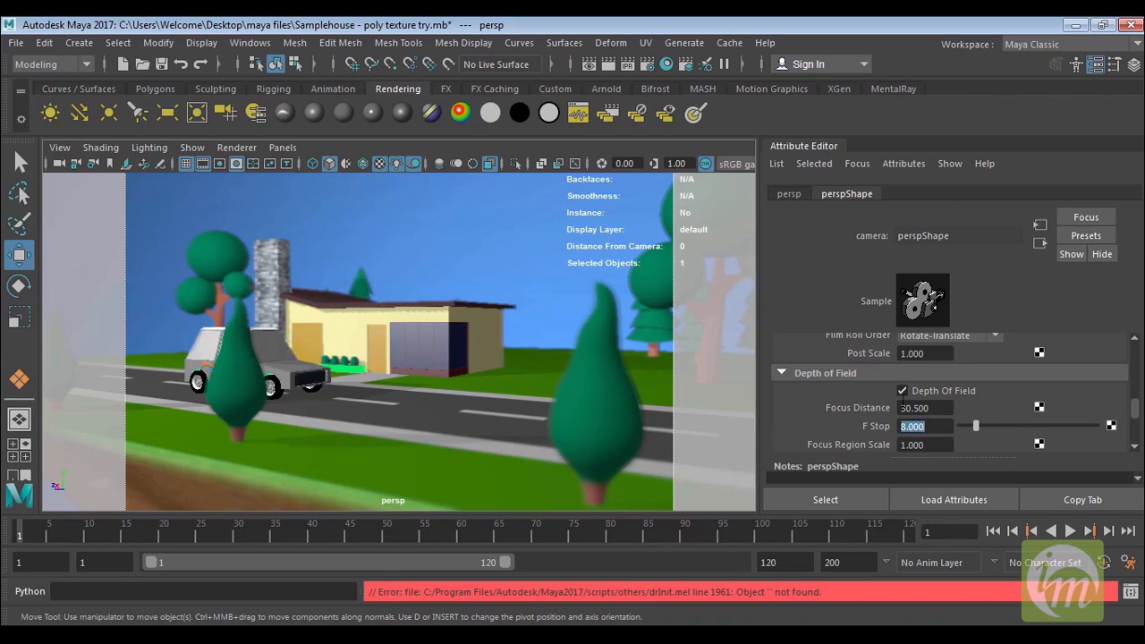
Step: Move the car forward along the road in front of the house and check its new distance from the camera
left_click(315, 381)
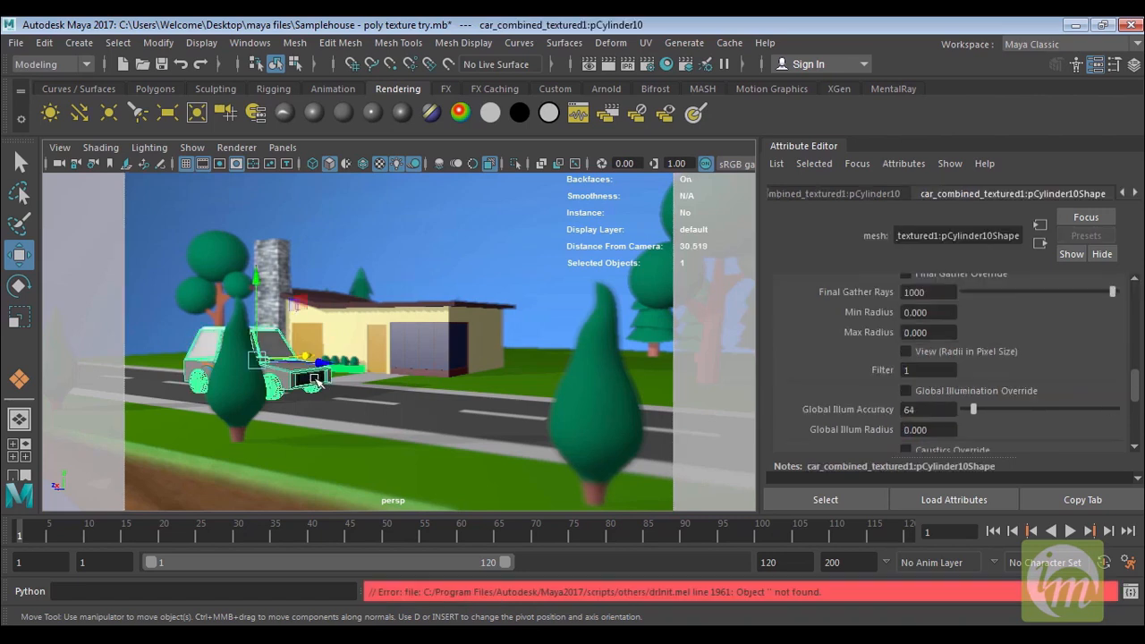
left_click_drag(322, 365, 441, 409)
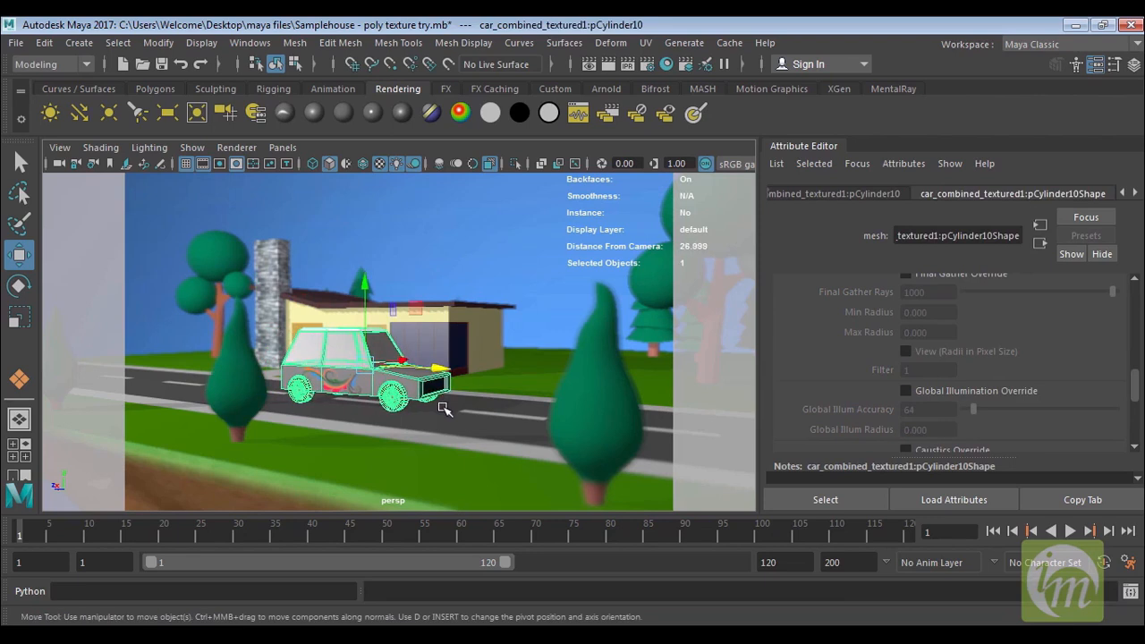
left_click(445, 409)
left_click(442, 380)
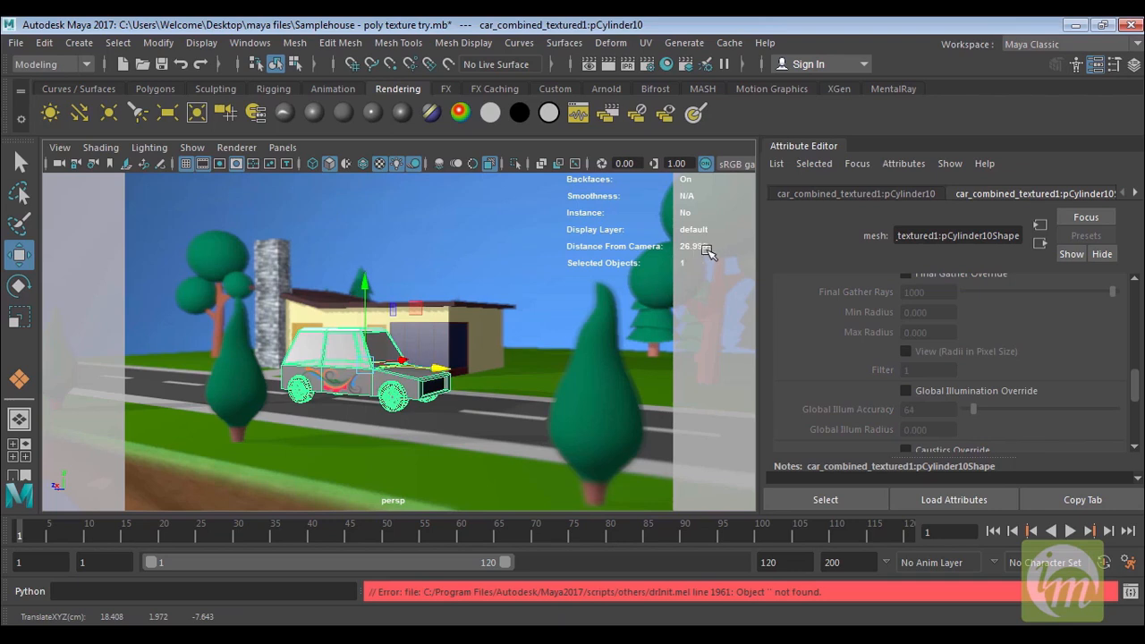
Step: Set the perspective camera's Focus Distance to 26.9 to match the moved car
left_click(63, 148)
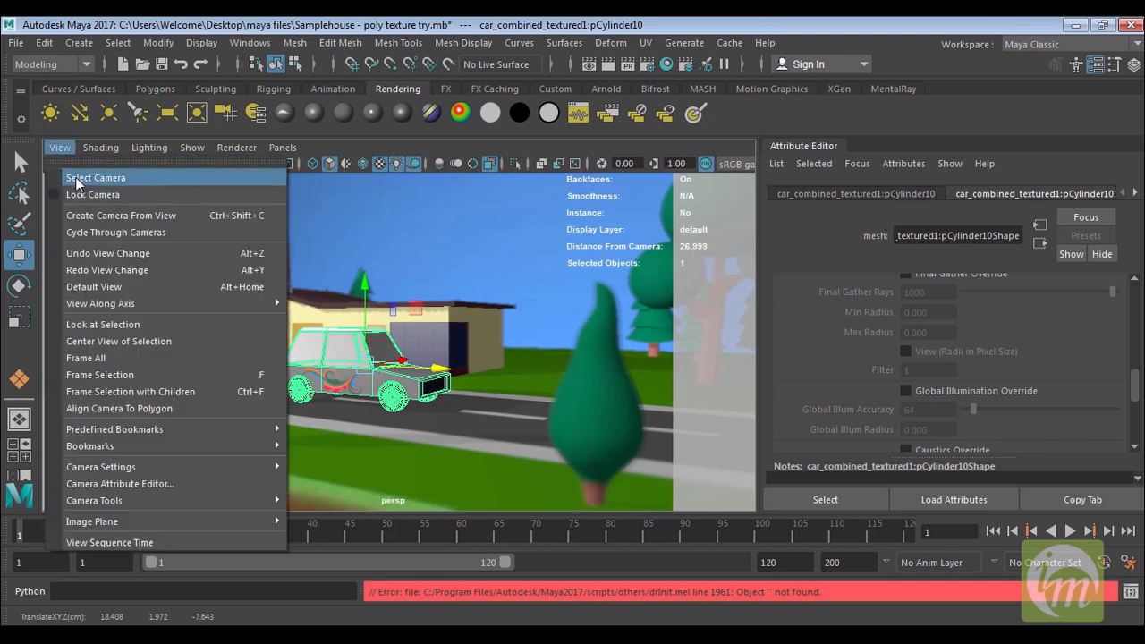
left_click(77, 178)
left_click(931, 408)
type("26.9")
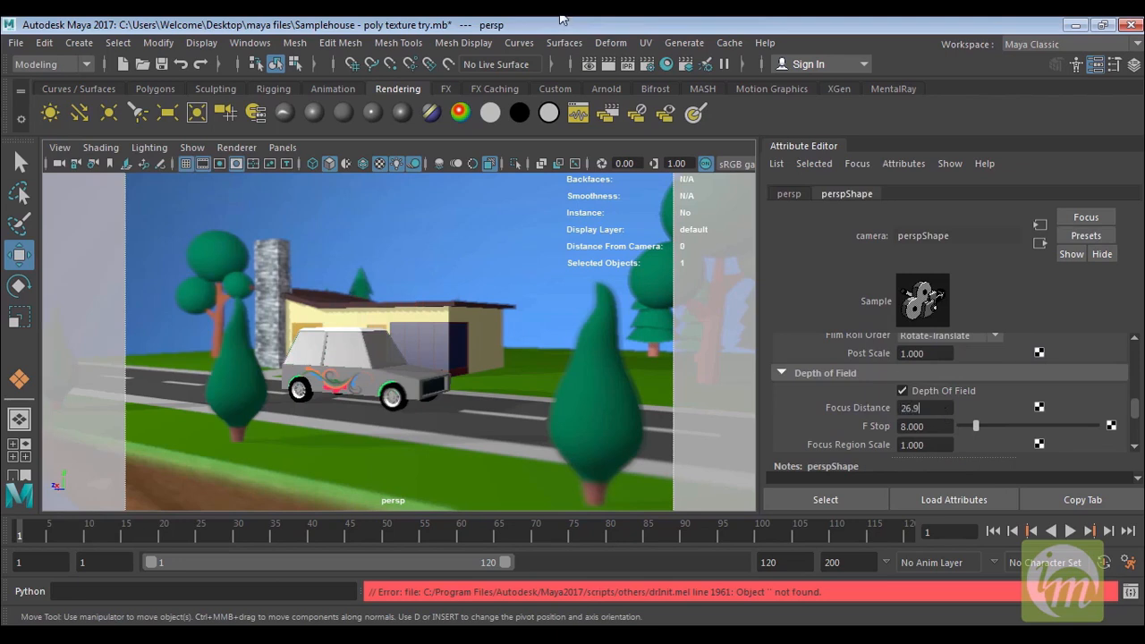
key("Return")
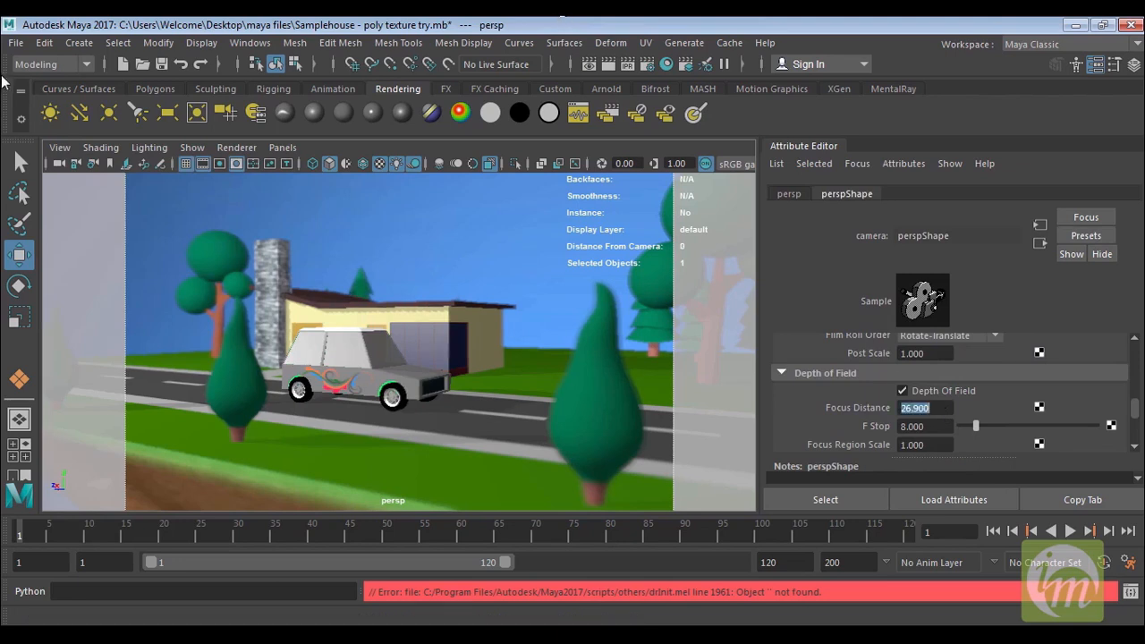
left_click(454, 250)
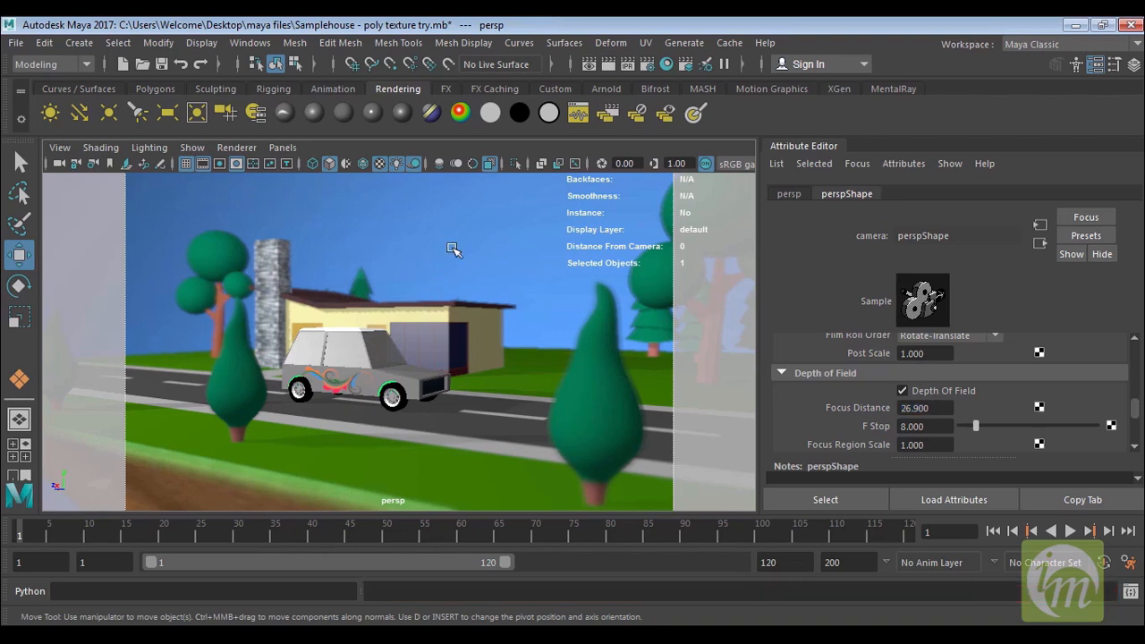
Step: Try the perspective camera's F Stop at about 20.3 and 1, and settle on about 6.1
left_click(377, 376)
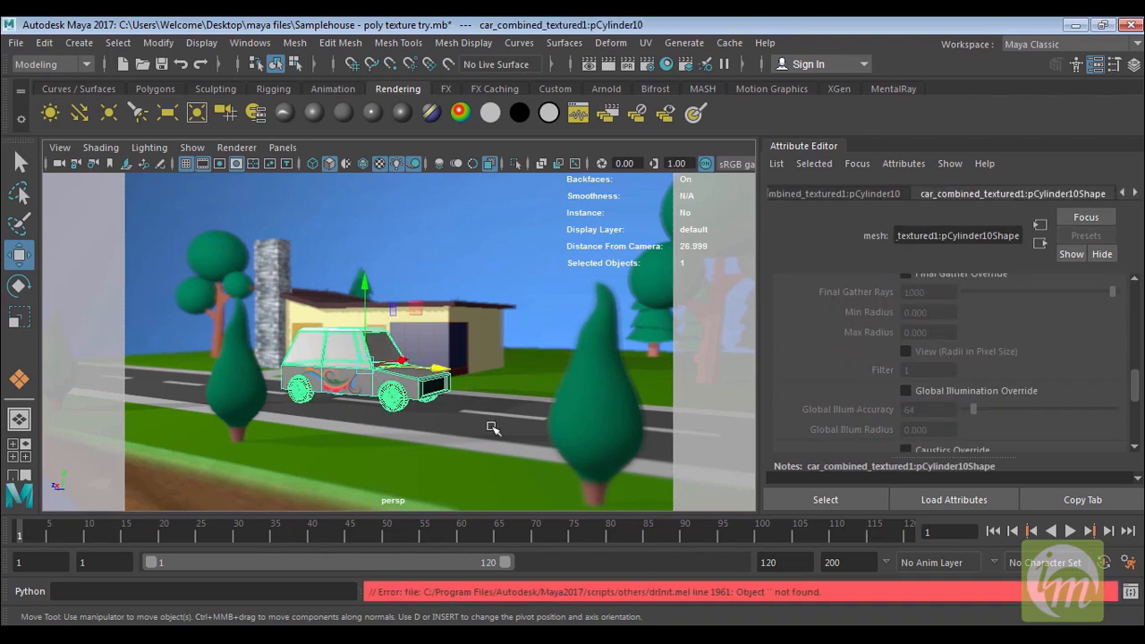
left_click(59, 148)
left_click(79, 181)
left_click_drag(981, 424, 1002, 435)
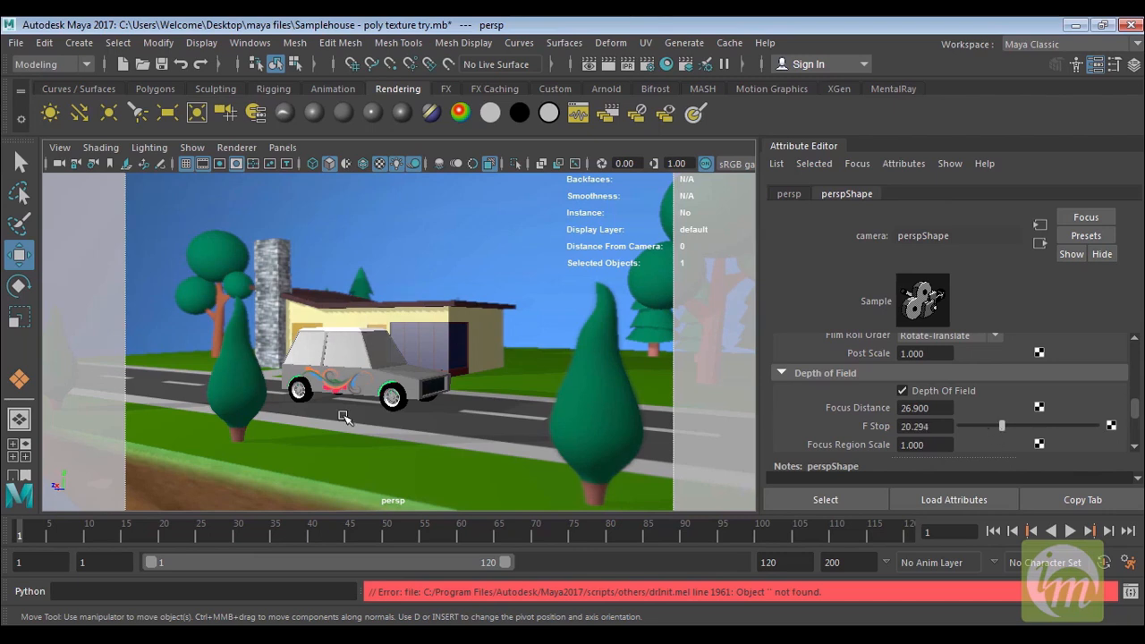
left_click_drag(1001, 425, 960, 427)
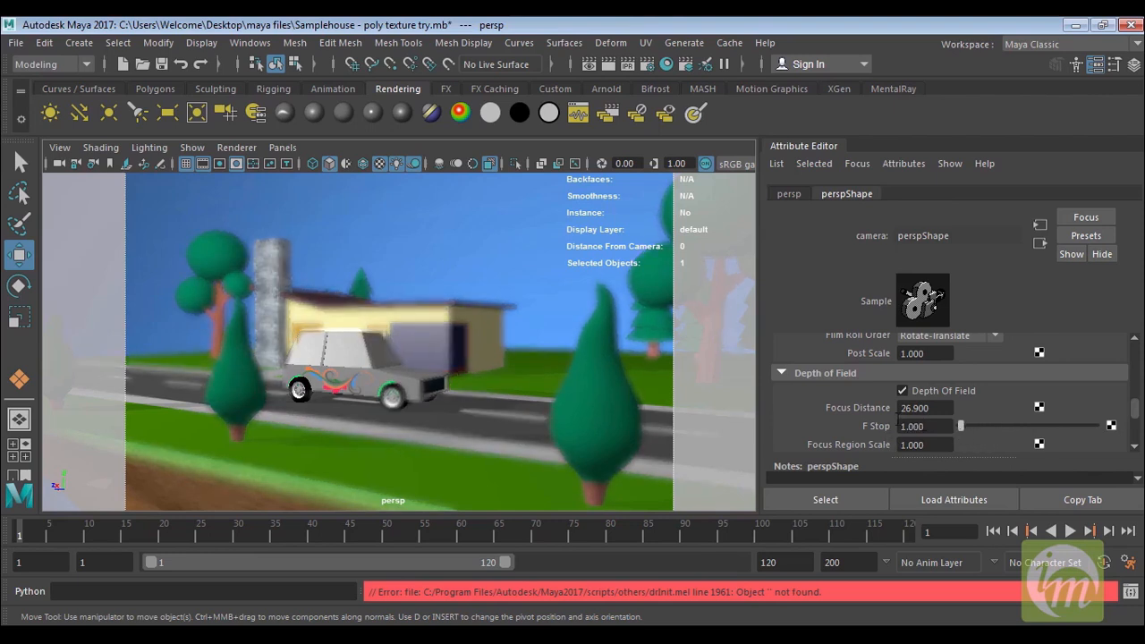
left_click_drag(958, 424, 968, 422)
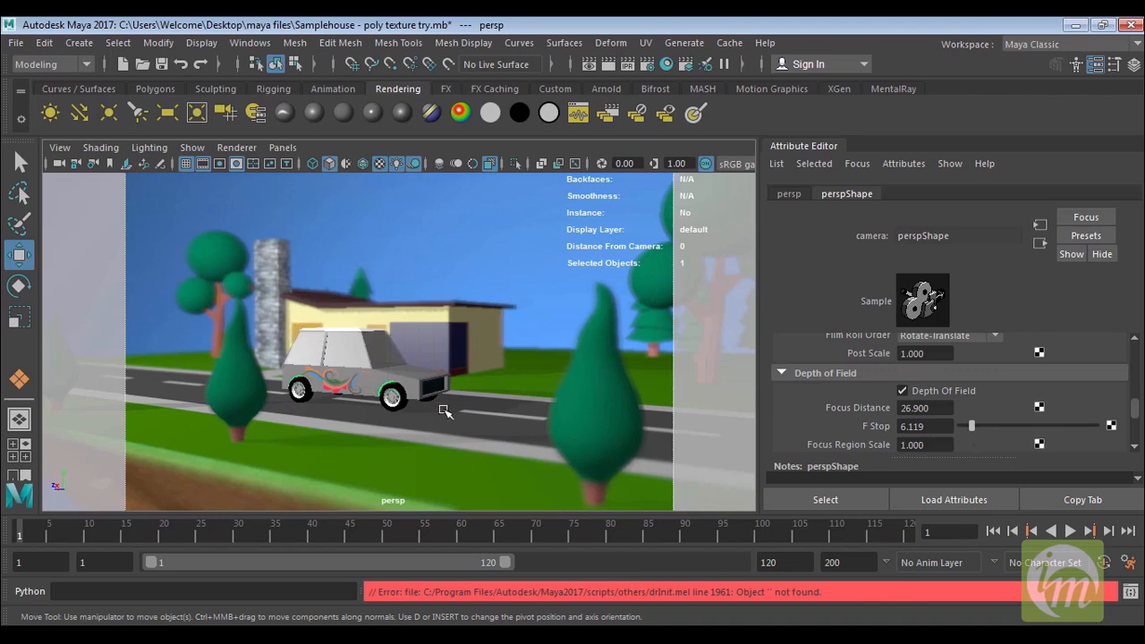
left_click(937, 447)
Step: Render the perspective view with Maya Software, inspect the depth-of-field blur around the car and close the render
left_click(609, 65)
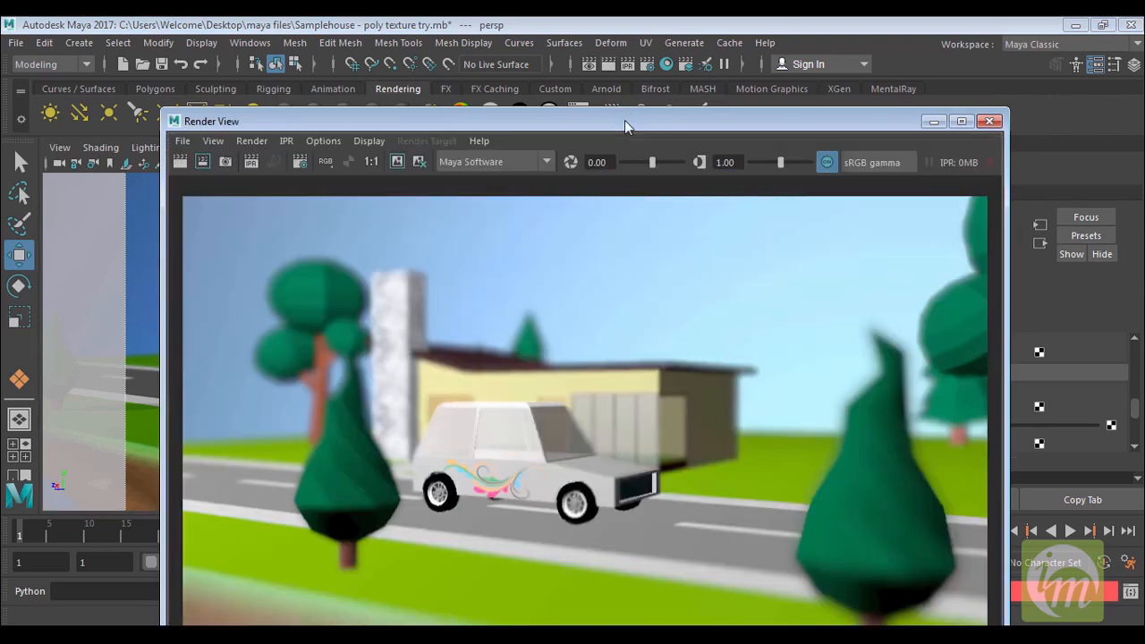
left_click_drag(624, 120, 614, 74)
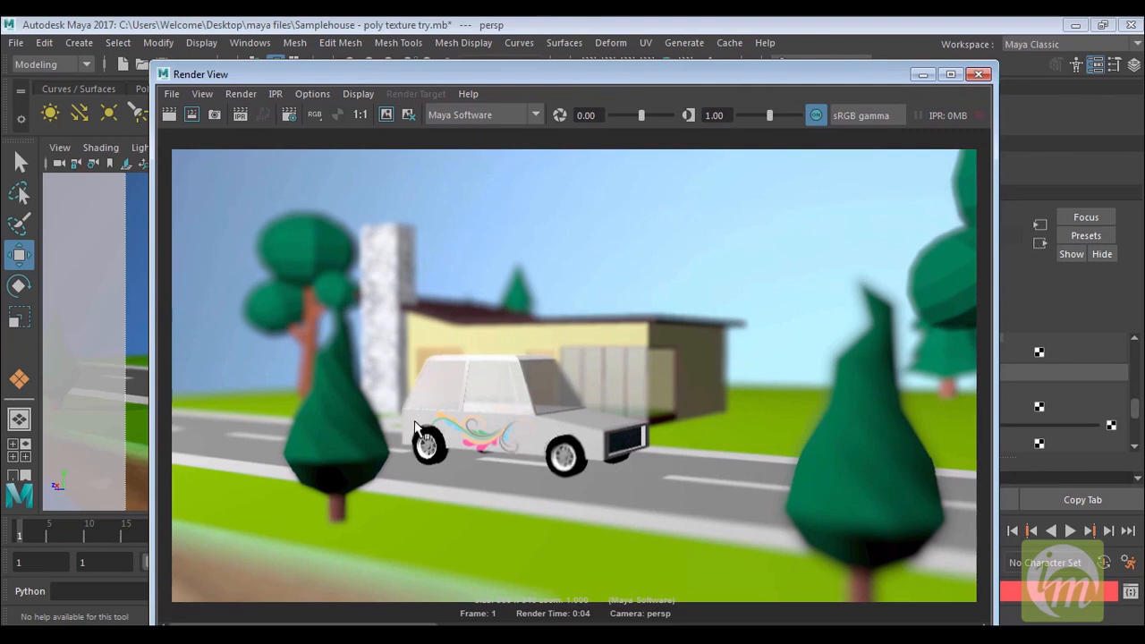
left_click(978, 75)
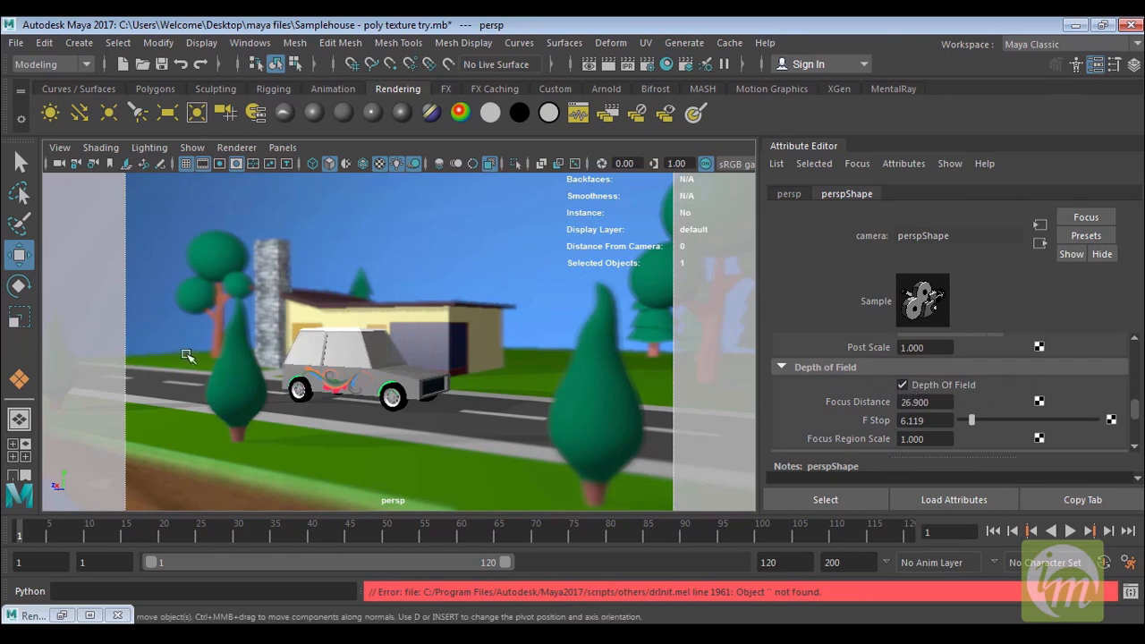
Step: Turn off Depth Of Field on the perspective camera and expand its mental ray attributes down to the Lens Shader
left_click(904, 386)
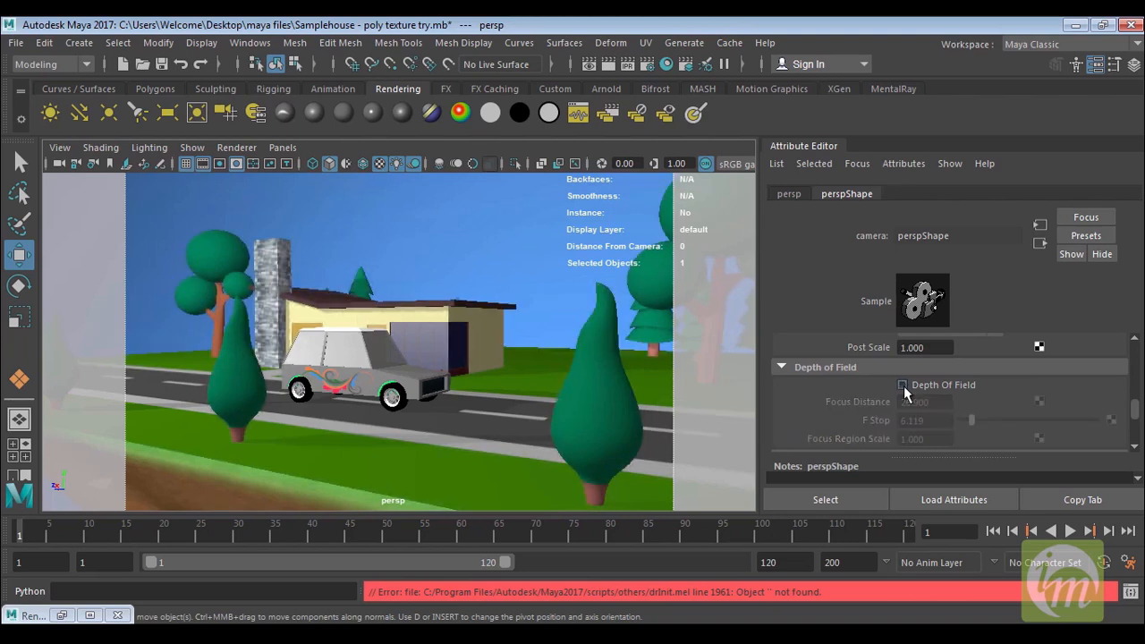
left_click(782, 366)
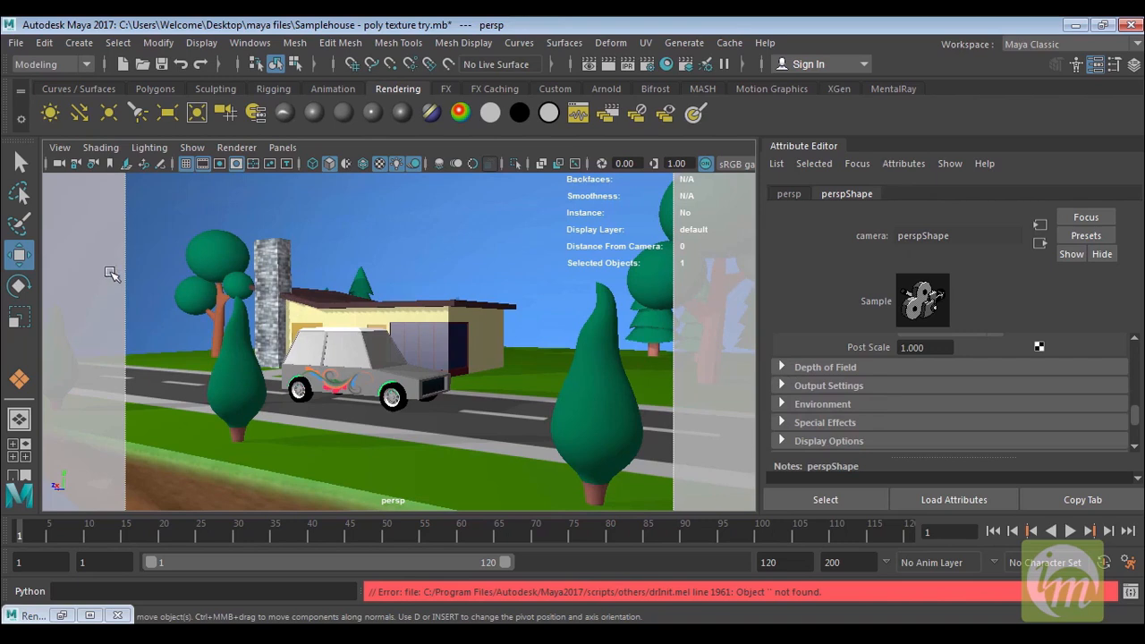
left_click(60, 148)
left_click(76, 179)
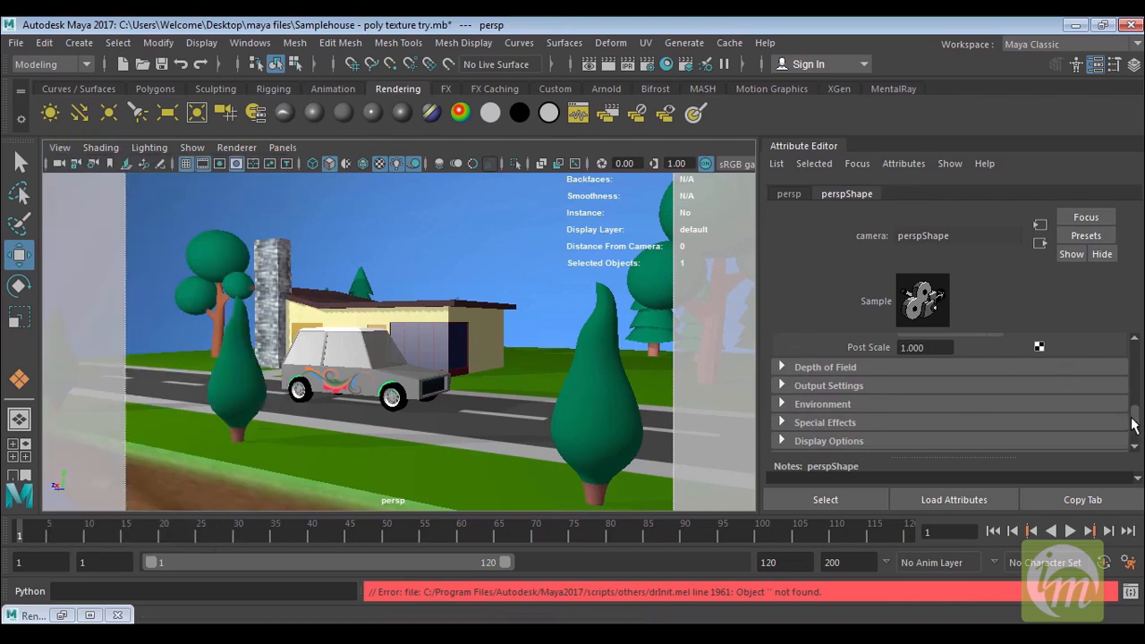
left_click_drag(1137, 418, 1137, 429)
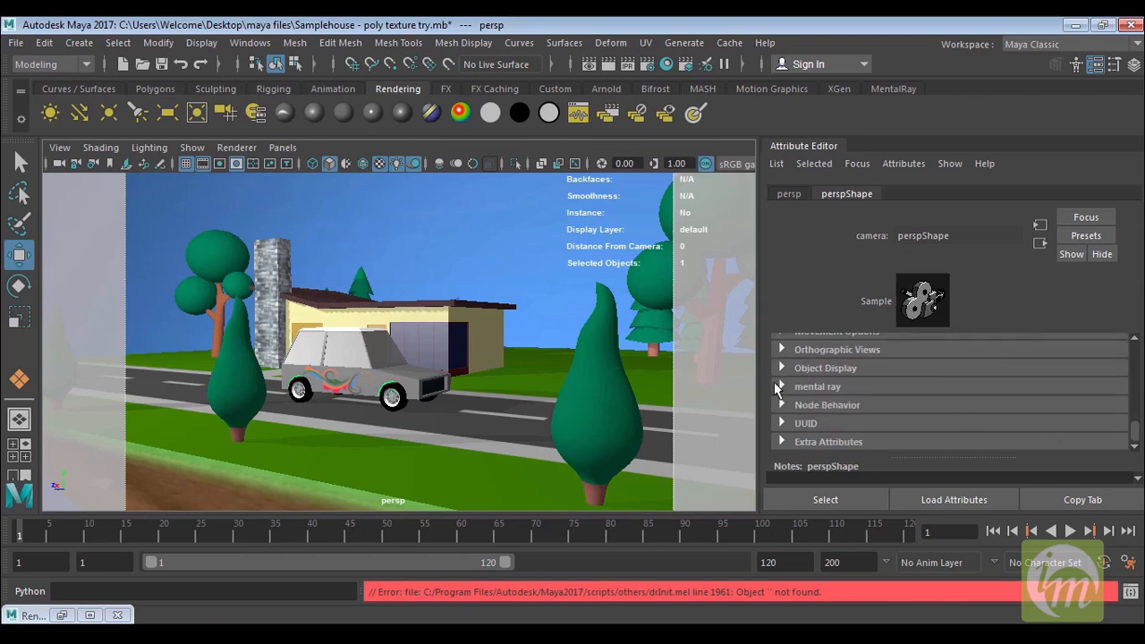
left_click(782, 386)
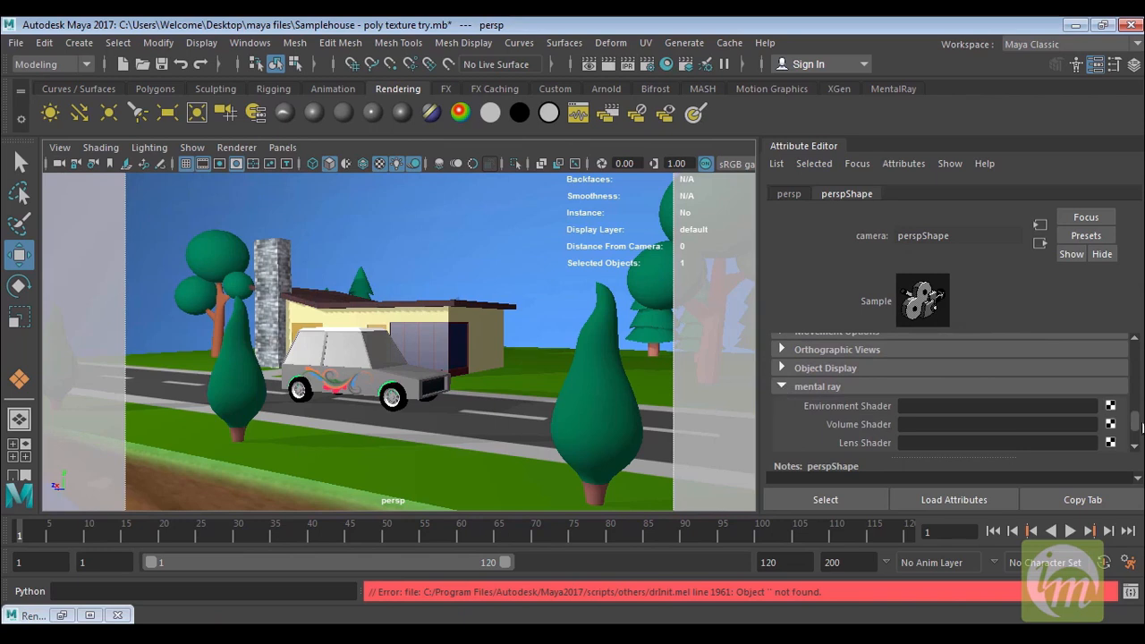
scroll(1143, 428, "down", 2)
scroll(1139, 426, "up", 1)
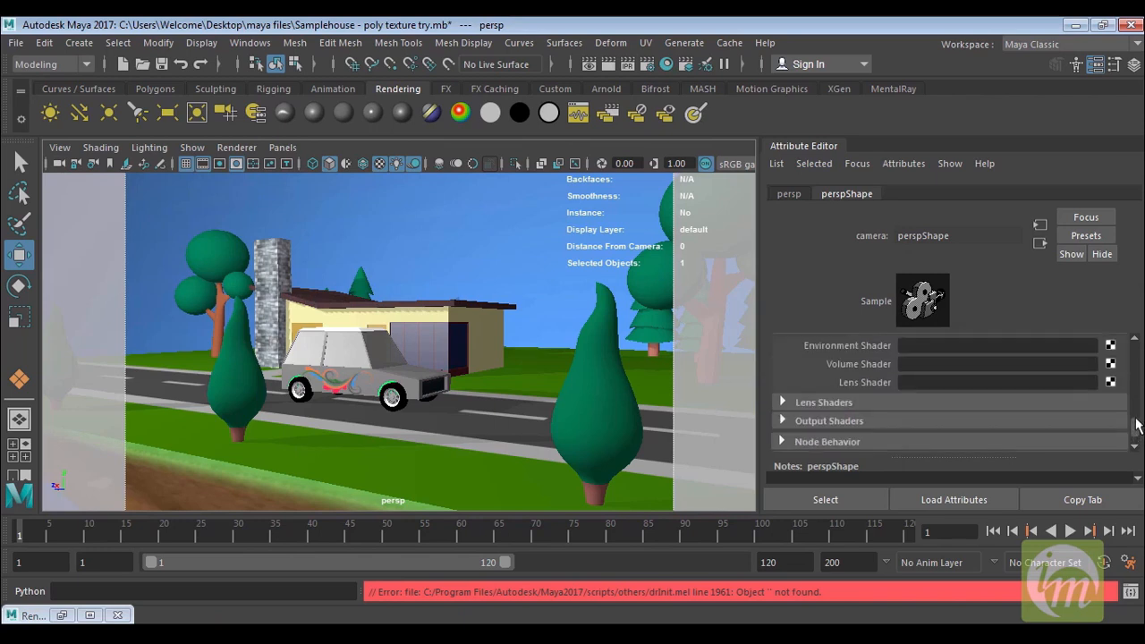
scroll(1140, 426, "up", 1)
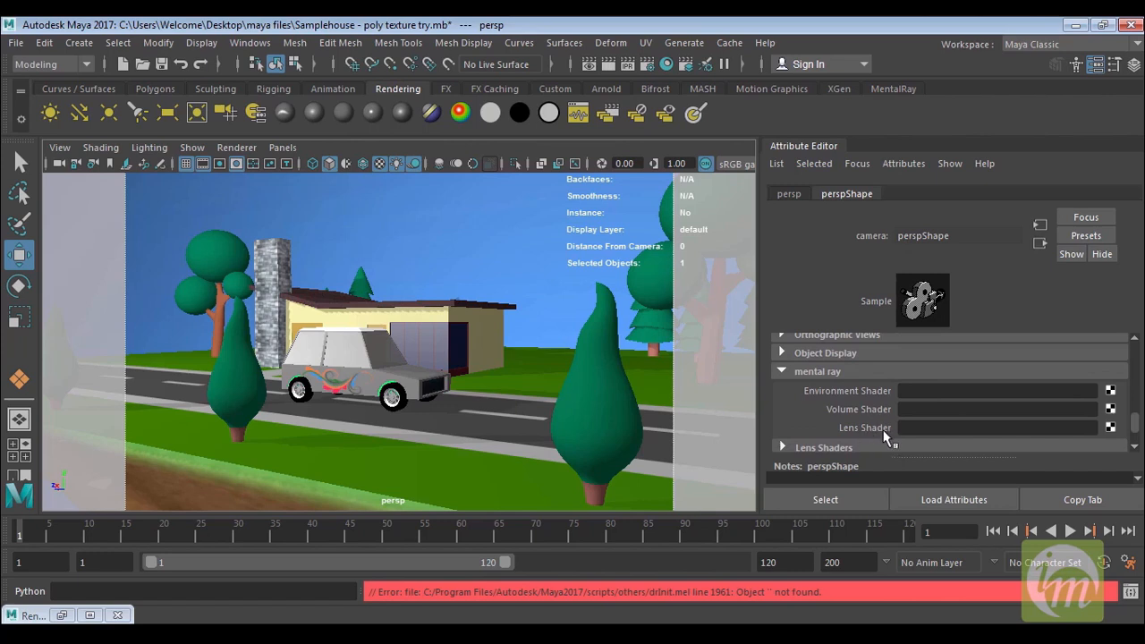
Step: Assign a mia_lens_bokeh node from the mental ray Lenses category as the perspective camera's Lens Shader
left_click(1110, 428)
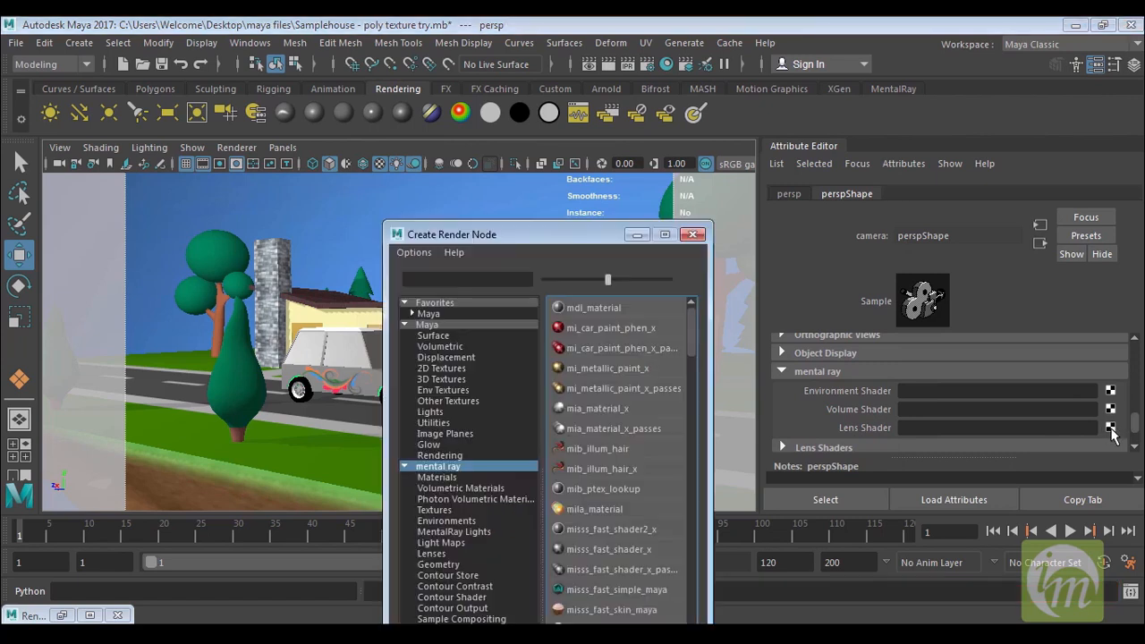
left_click_drag(566, 244, 441, 87)
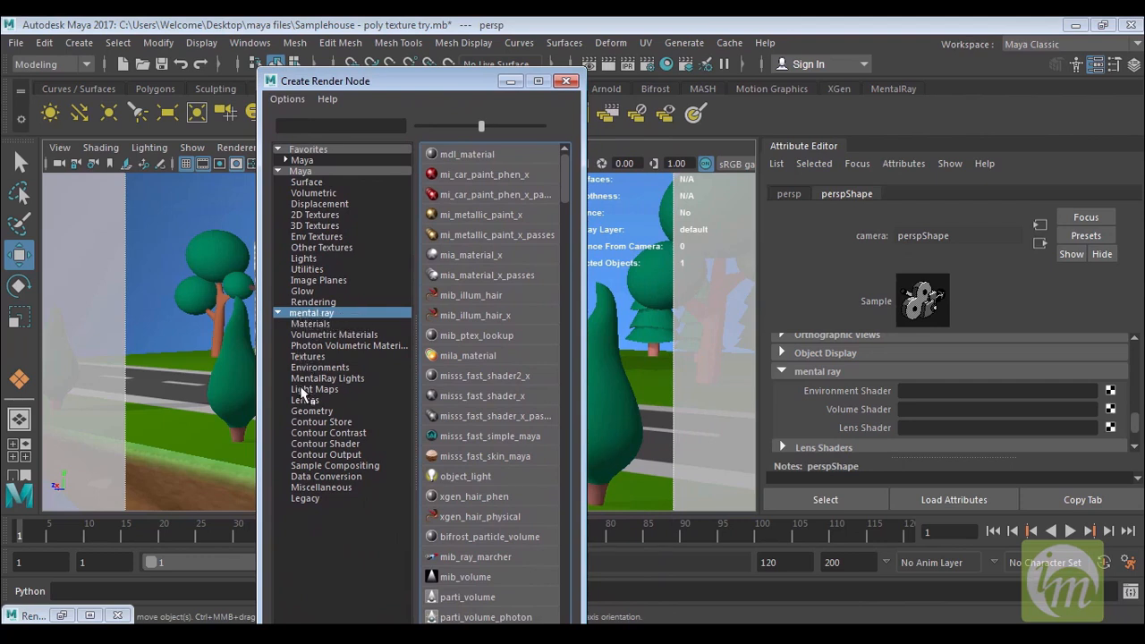
left_click(305, 400)
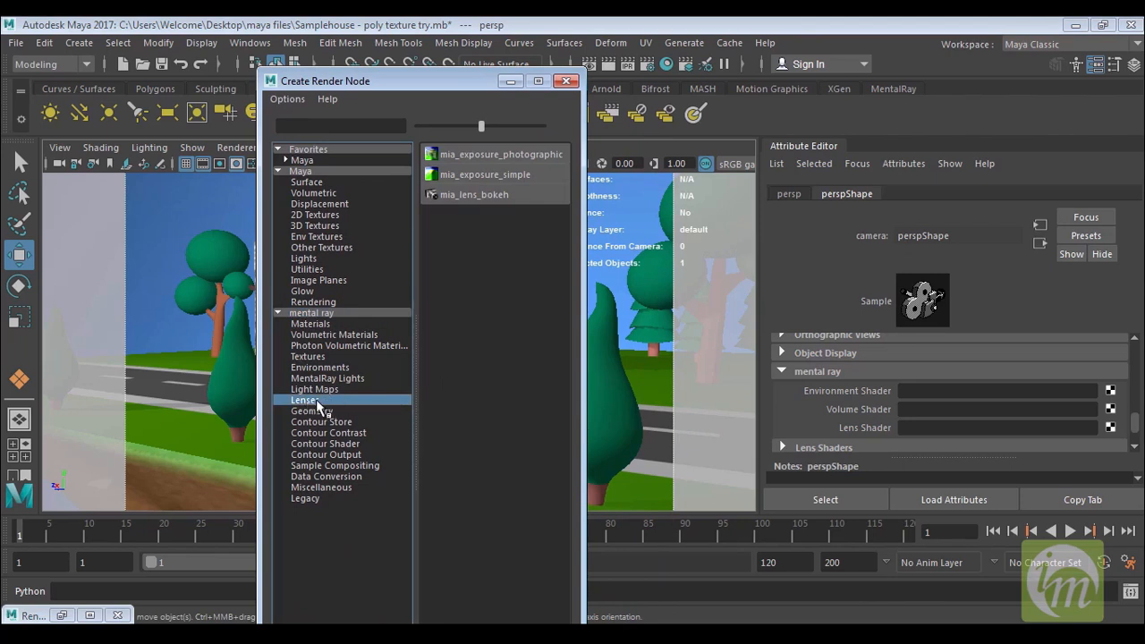
left_click(490, 194)
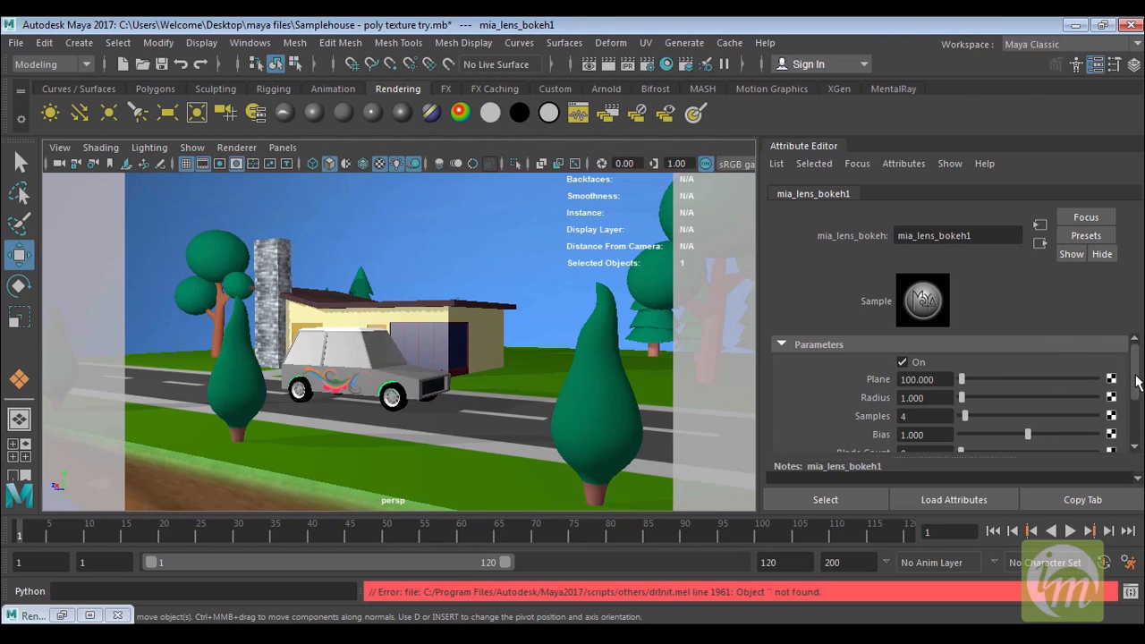
Step: Review the mia_lens_bokeh parameters and select the car to read its distance from the camera
scroll(1137, 385, "down", 2)
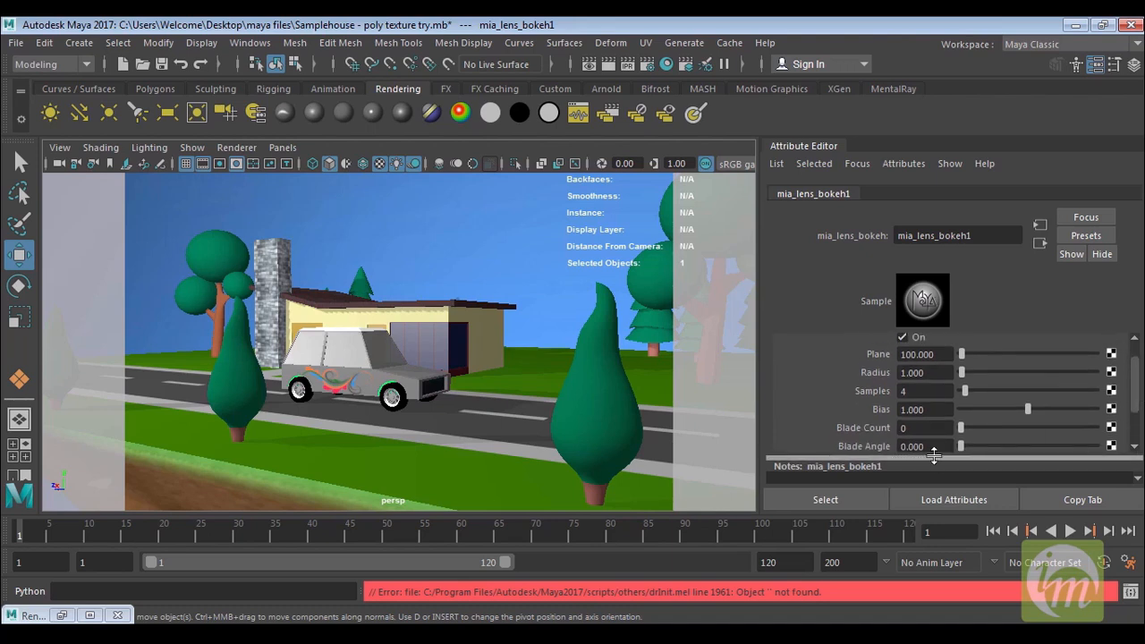
left_click_drag(930, 457, 930, 480)
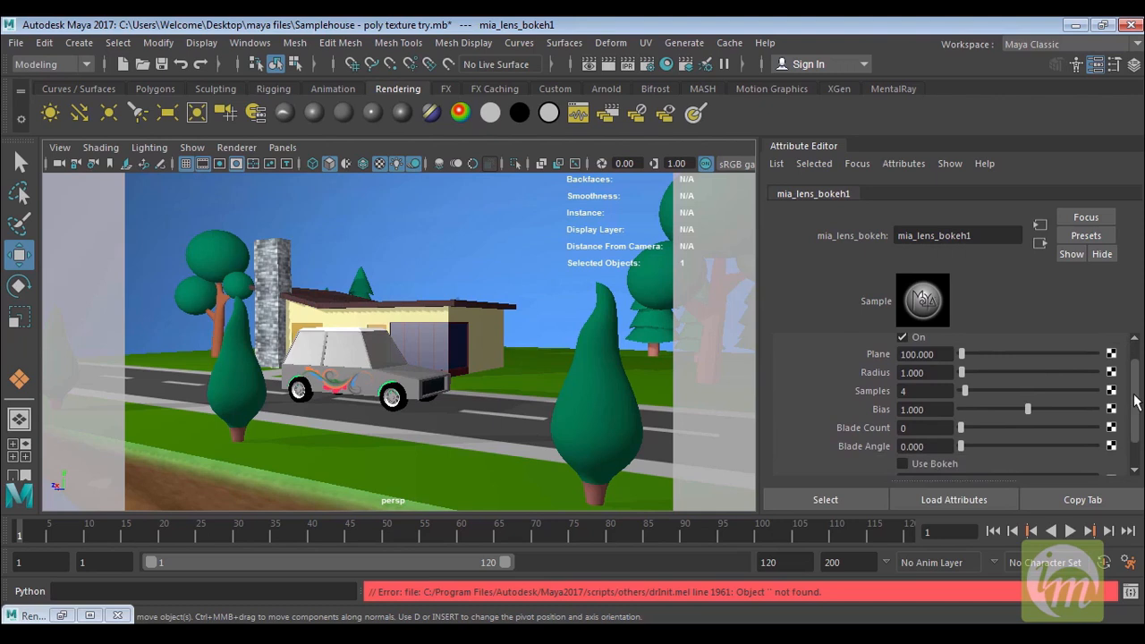
left_click_drag(1137, 398, 1139, 383)
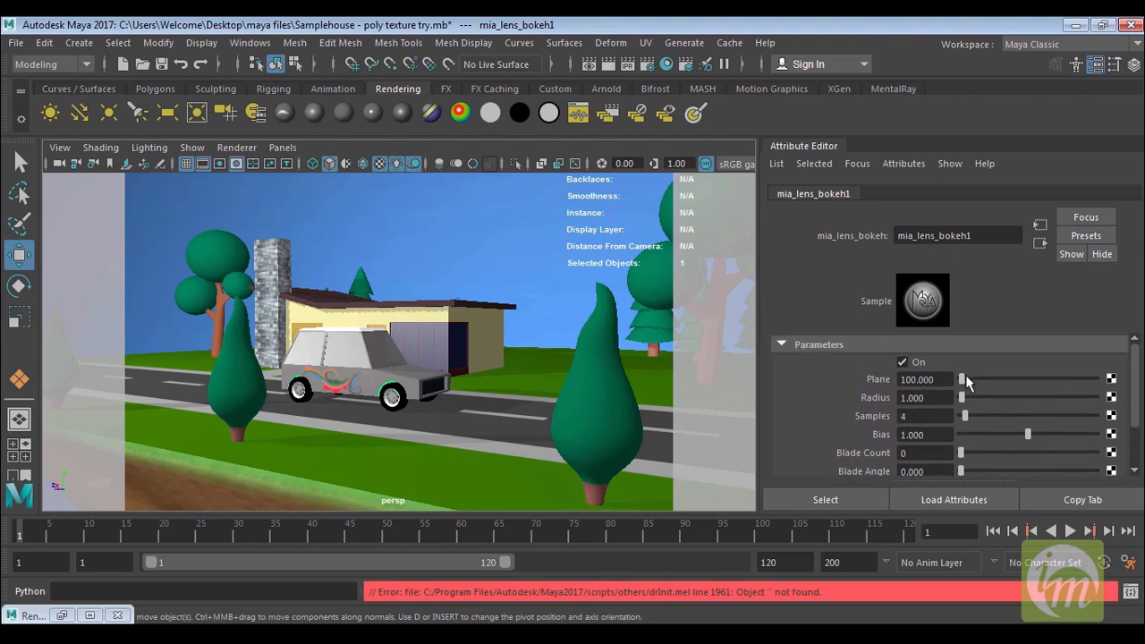
left_click(935, 379)
left_click(372, 358)
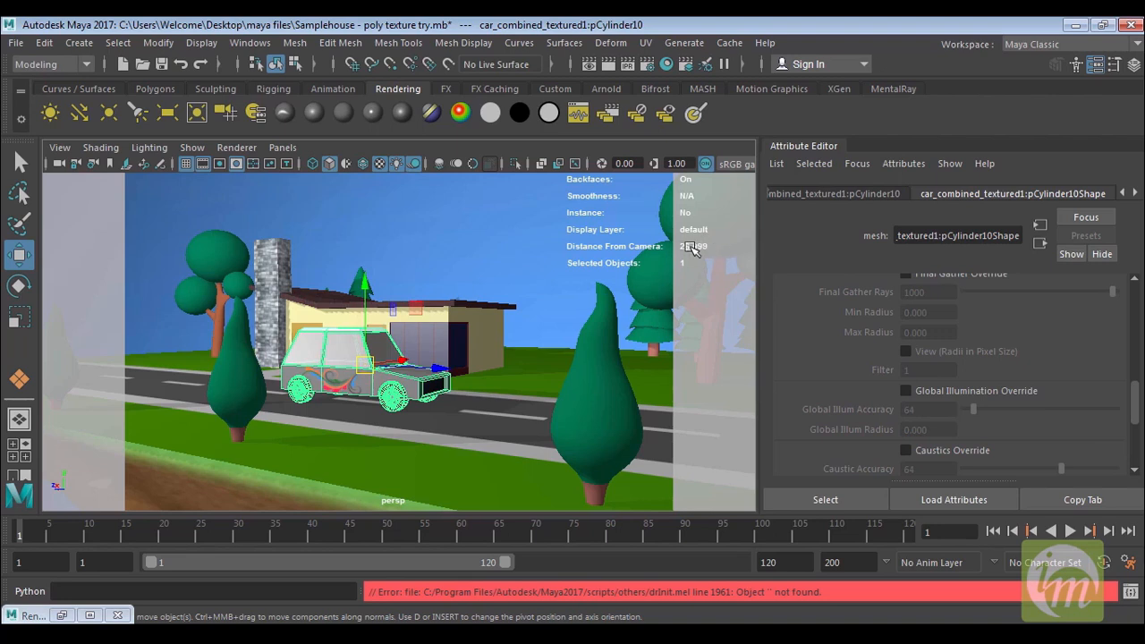
Step: Set the perspective camera's mia_lens_bokeh Plane to 26.99, then render the view with mental ray and close the render
left_click(52, 154)
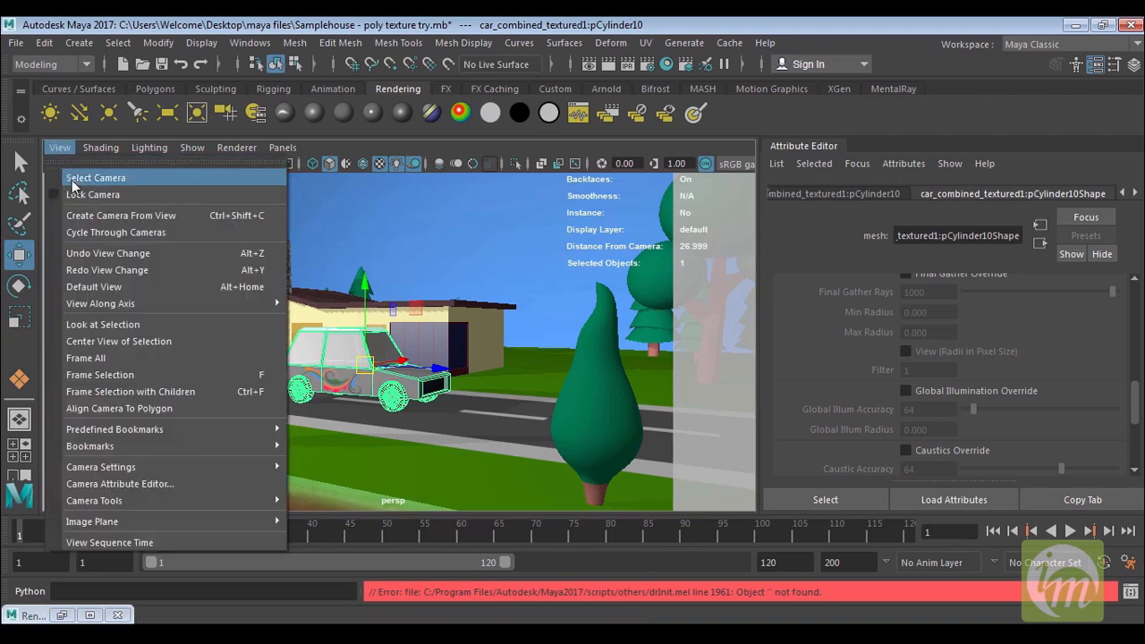
left_click(72, 179)
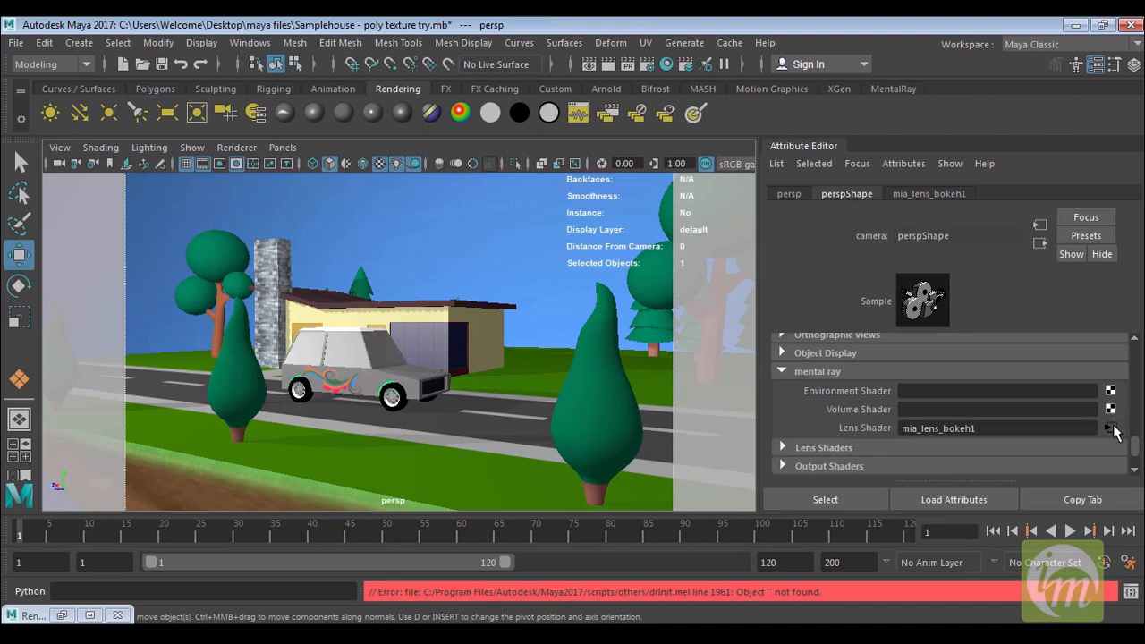
left_click(941, 193)
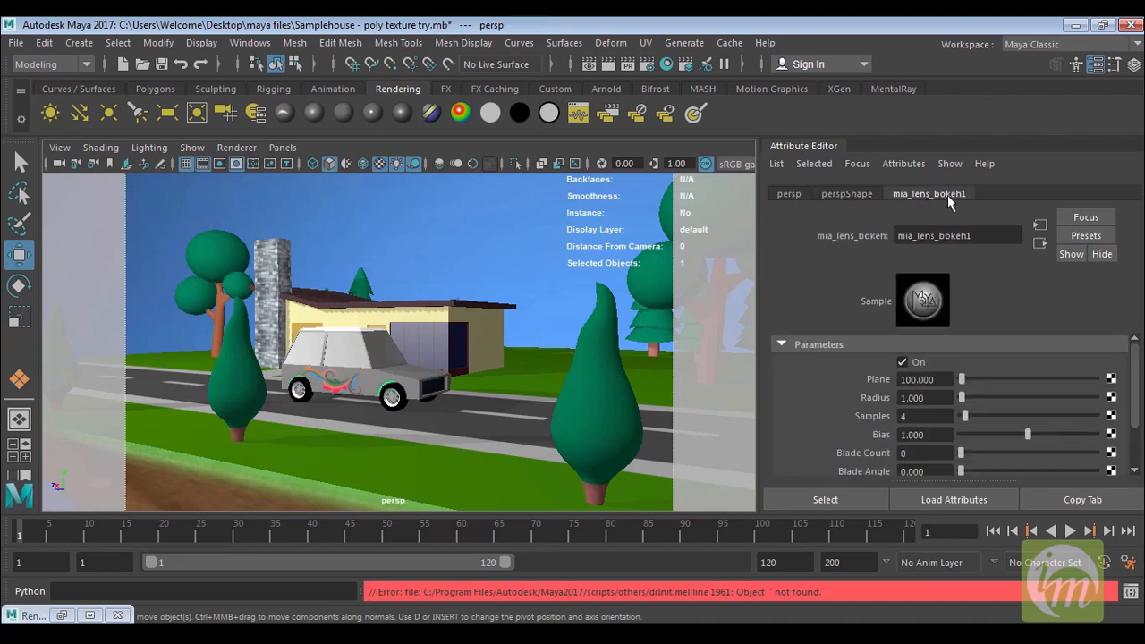
left_click(937, 378)
type("26.99")
key("Return")
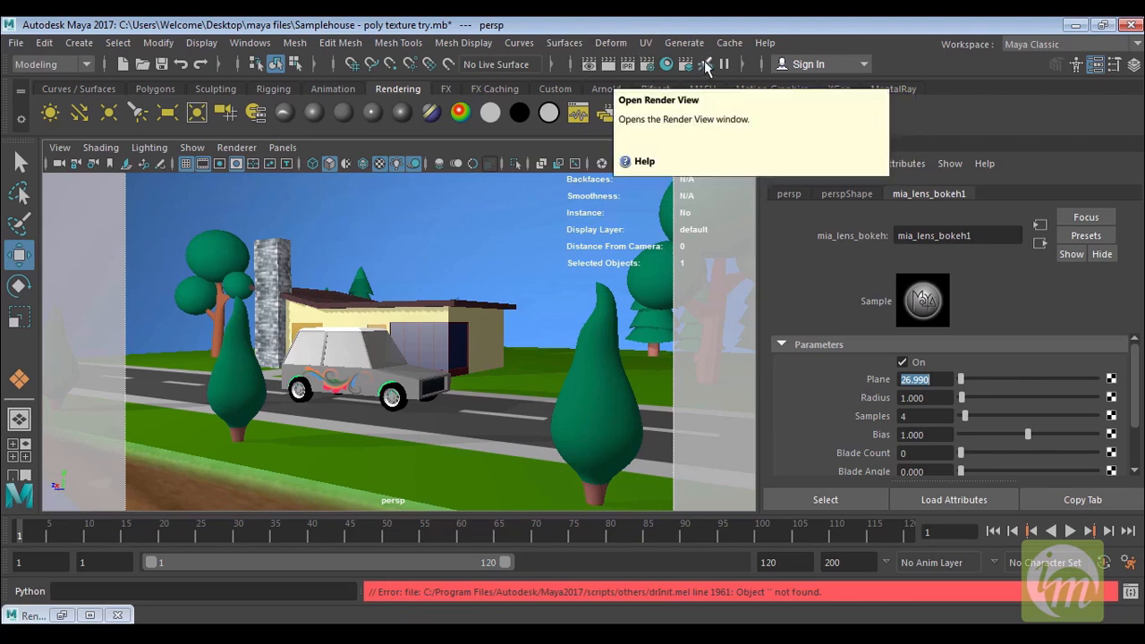
left_click(609, 66)
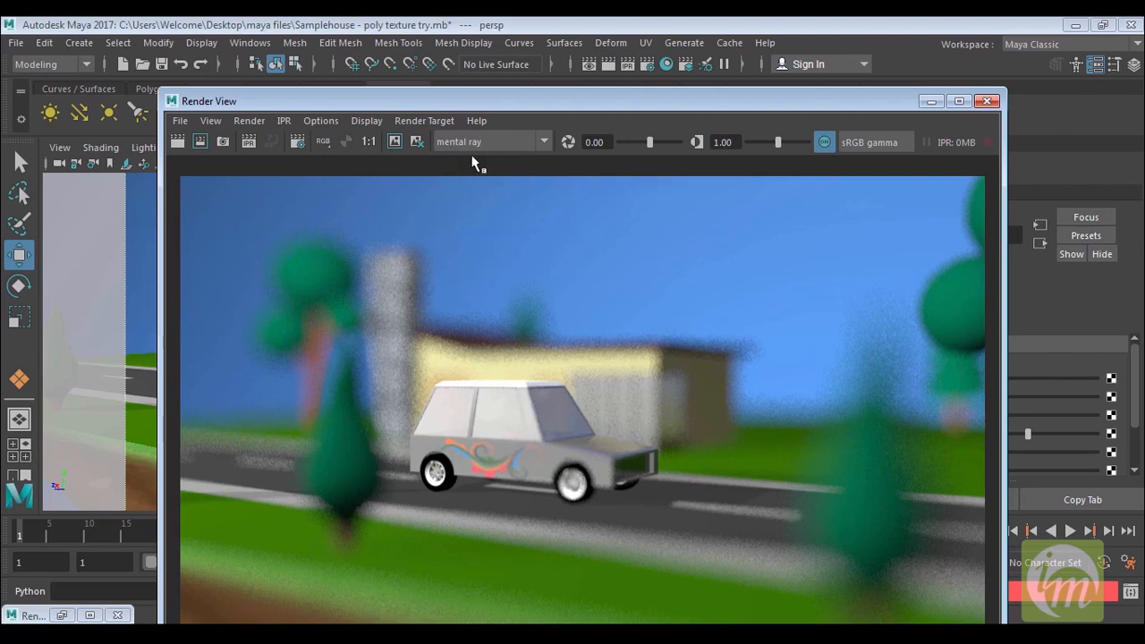
left_click(988, 100)
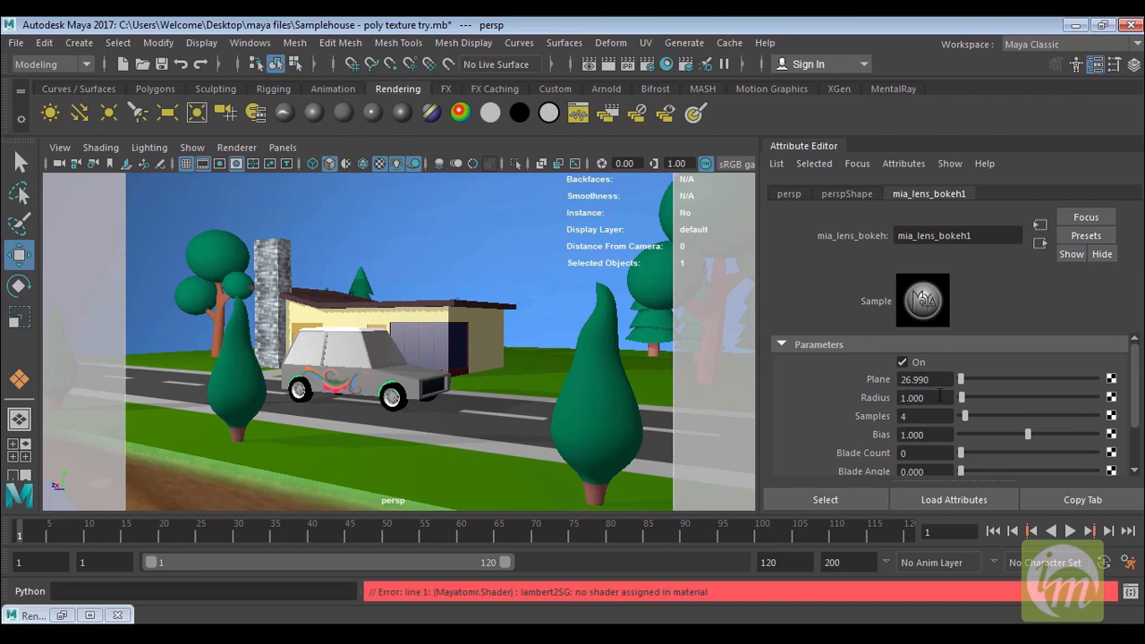
Step: Set the bokeh lens shader's Radius to about 23.1 and its Samples to 5
mouse_move(961, 399)
left_mouse_down()
mouse_move(1027, 402)
mouse_move(962, 414)
left_mouse_up()
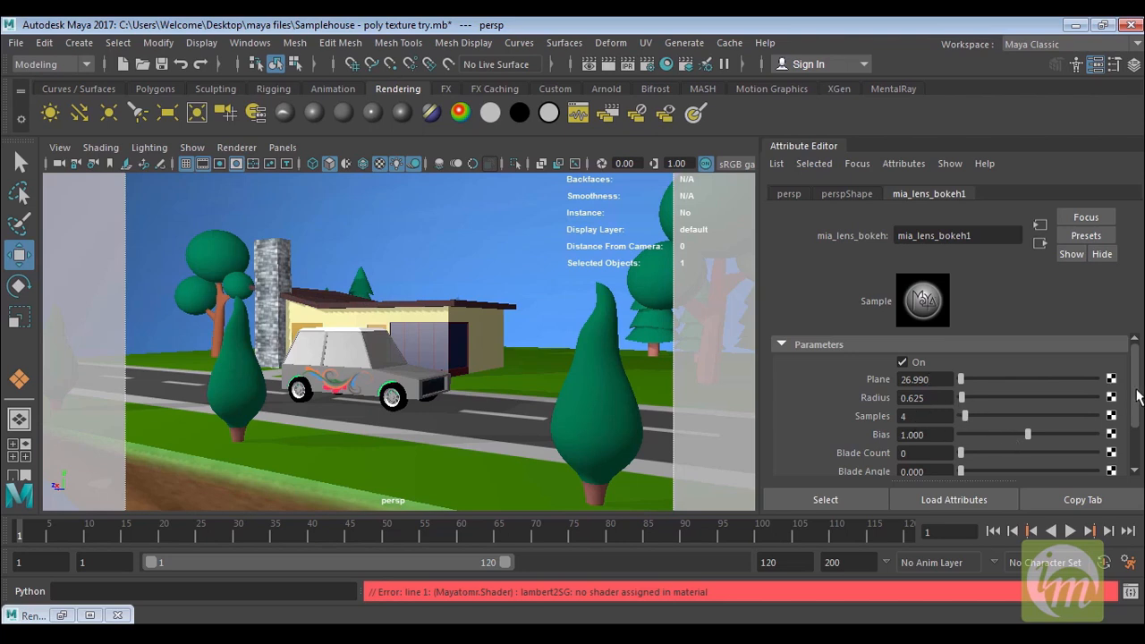
scroll(1137, 407, "down", 1)
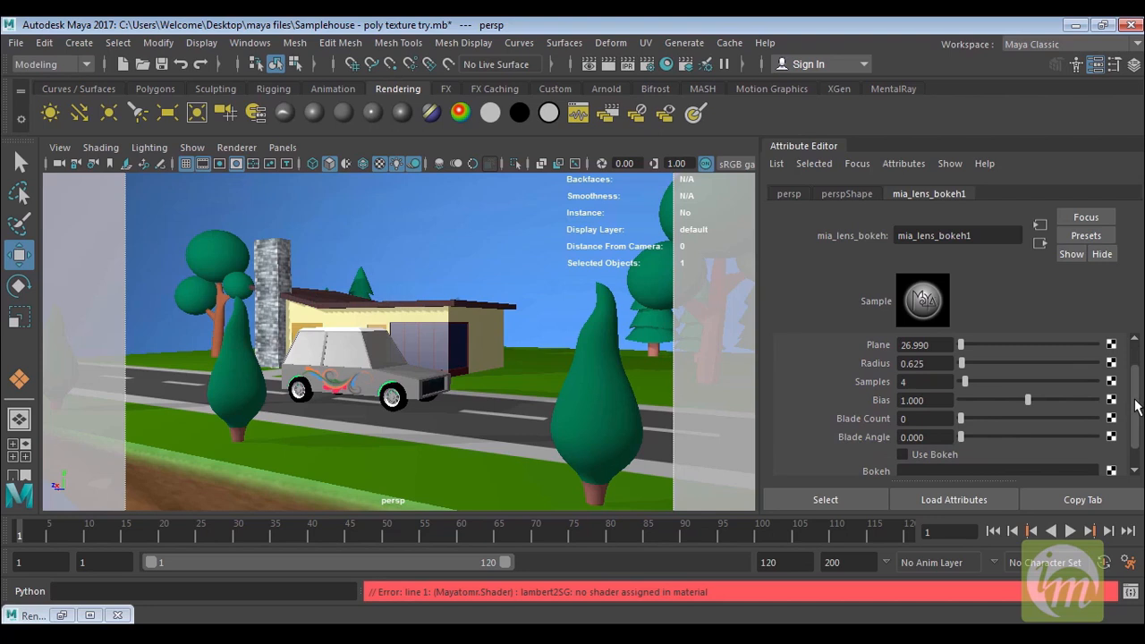
scroll(1138, 419, "down", 1)
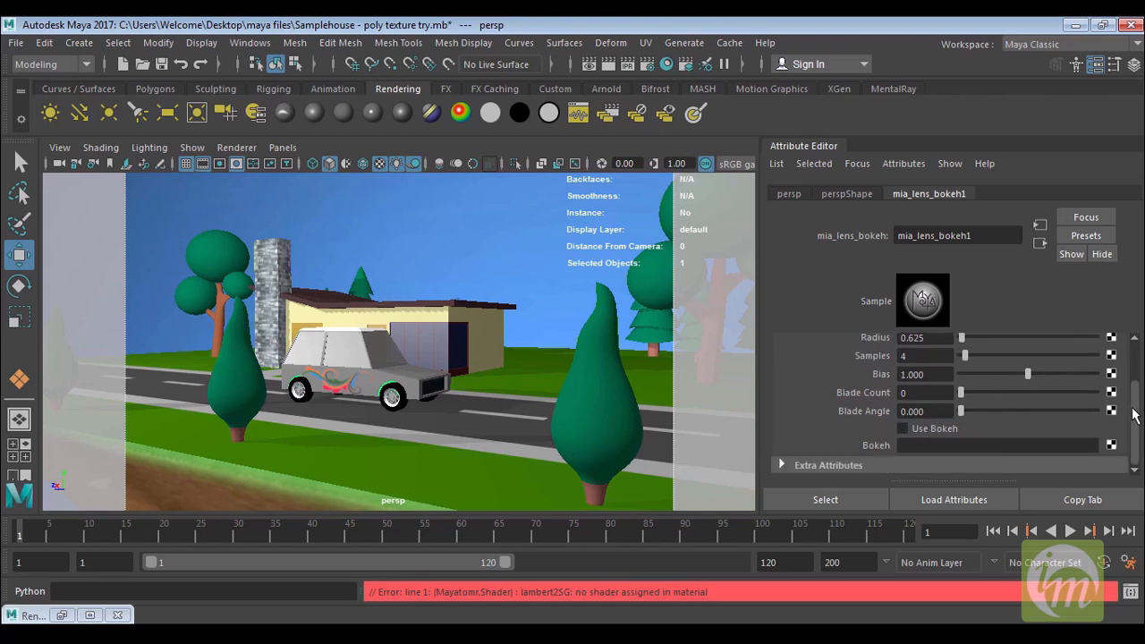
scroll(1134, 407, "up", 2)
mouse_move(963, 368)
left_mouse_down()
mouse_move(991, 373)
mouse_move(967, 387)
left_mouse_up()
type("5")
key("Return")
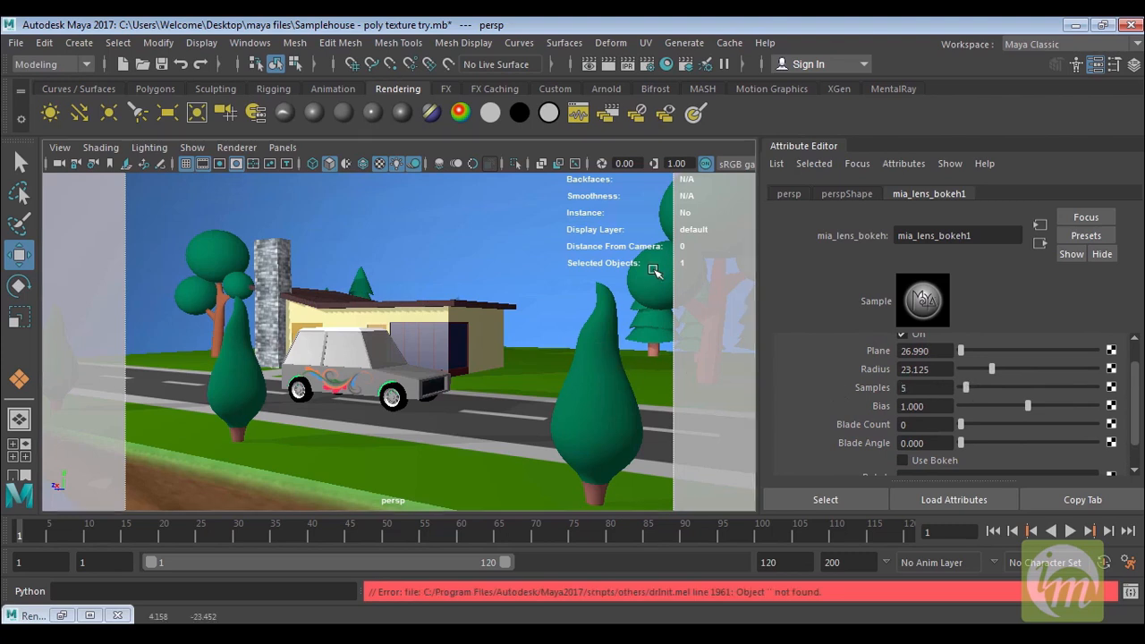
Step: Render the car and house scene again, inspect the blur beside the bokeh parameters and close the render
left_click(610, 67)
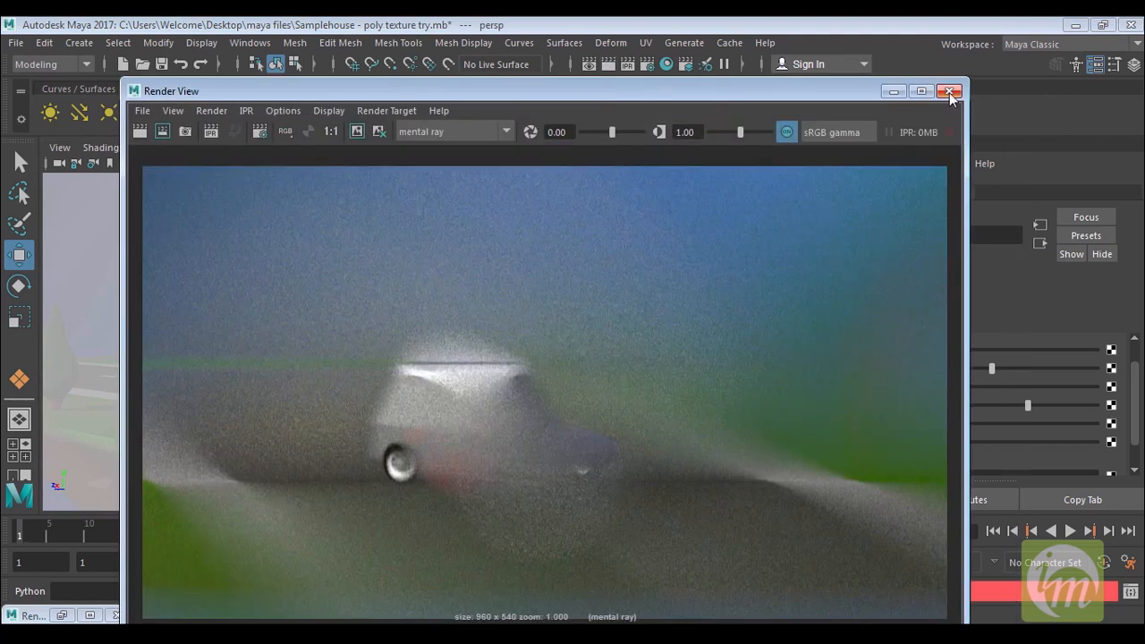
left_click_drag(850, 95, 696, 79)
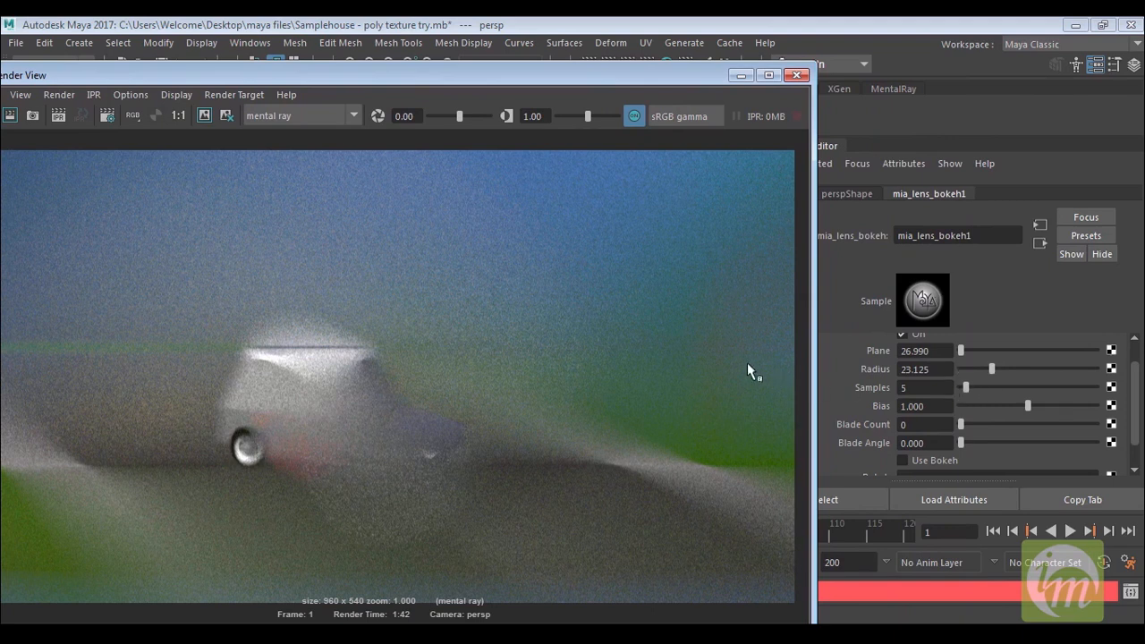
left_click(797, 75)
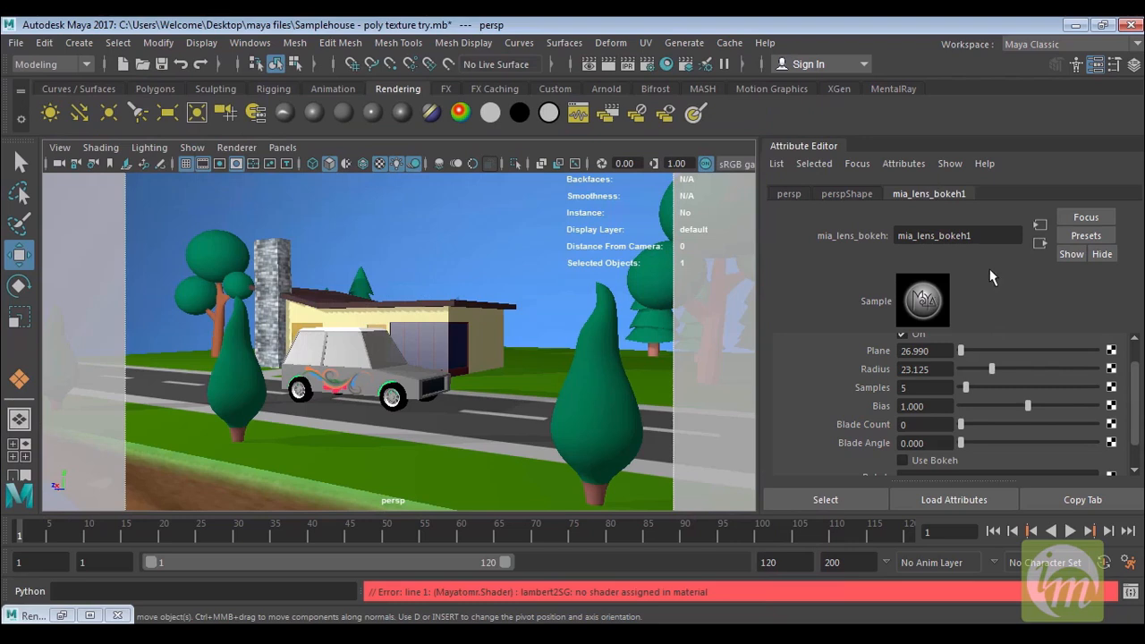
Step: Set the bokeh lens shader's Radius to 0.2
left_click_drag(978, 368, 959, 378)
type("0.2")
key("Return")
Step: Recheck the car's distance from the camera, then reselect the perspective camera and open its Lens Shader node
left_click(369, 340)
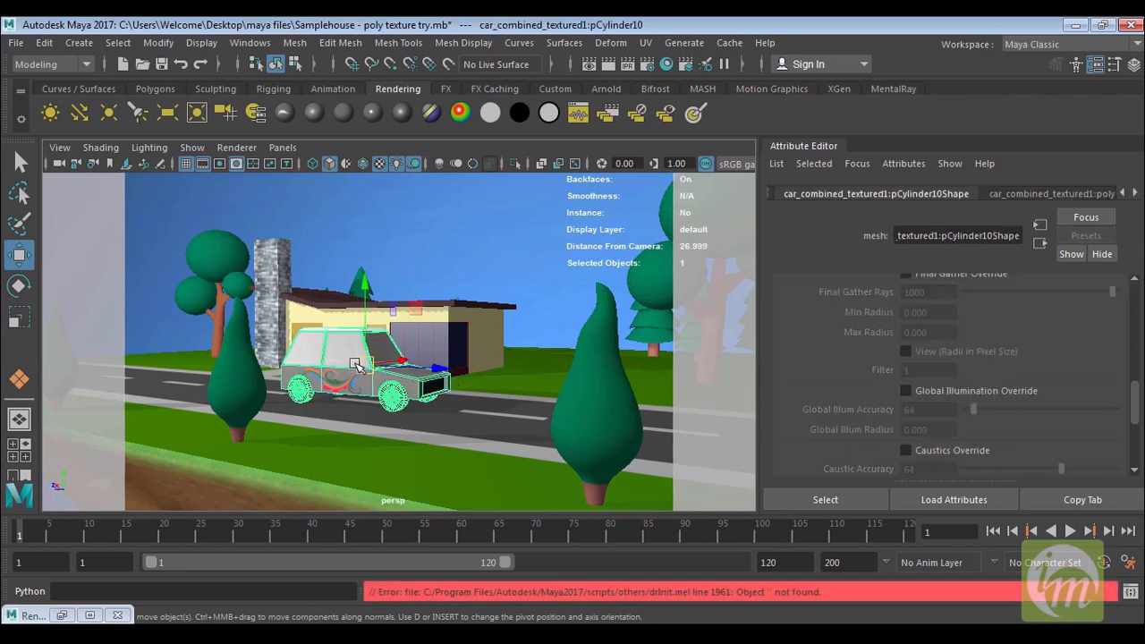
left_click(58, 148)
left_click(90, 173)
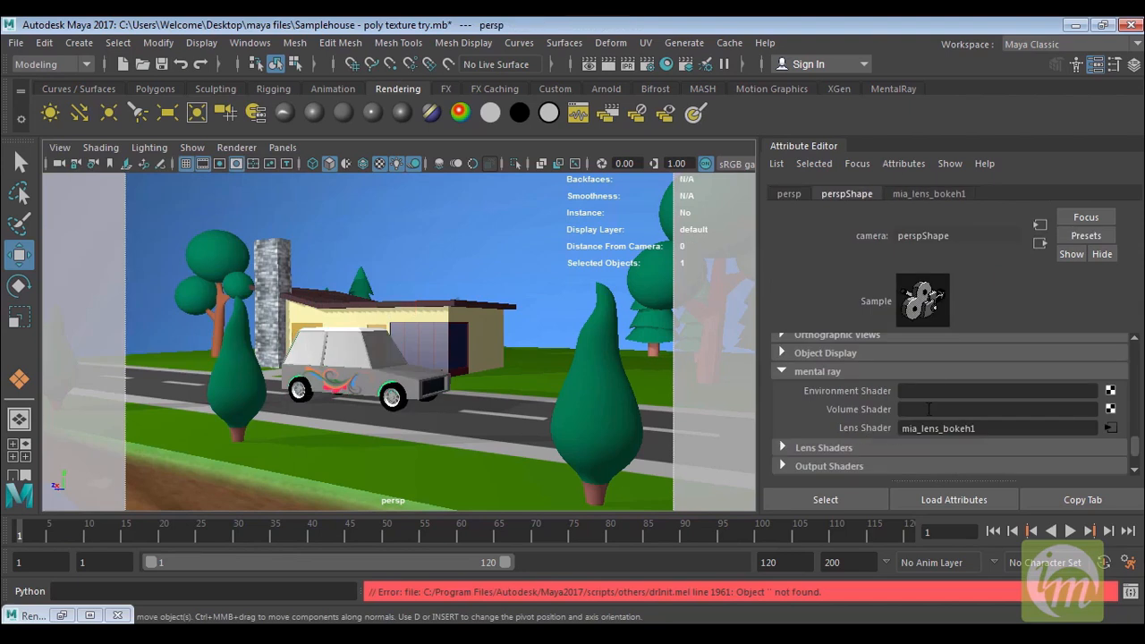
left_click(1111, 428)
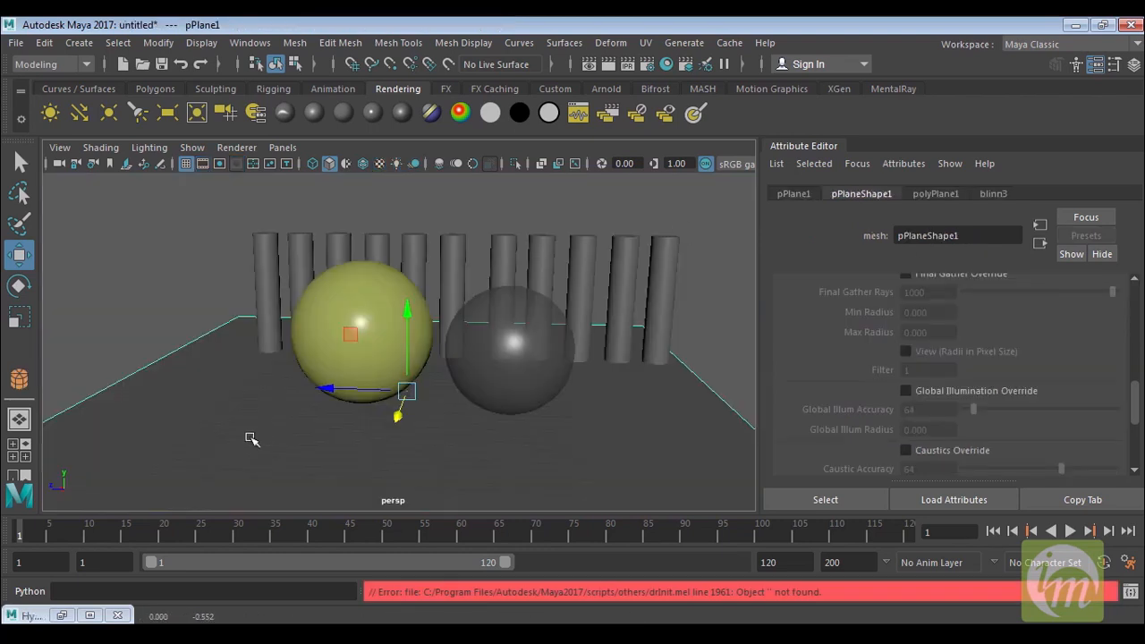
Step: In the sphere and cylinder scene, set the yellow sphere's Blinn material Reflectivity to about 0.79
left_click_drag(420, 335, 389, 334, "alt")
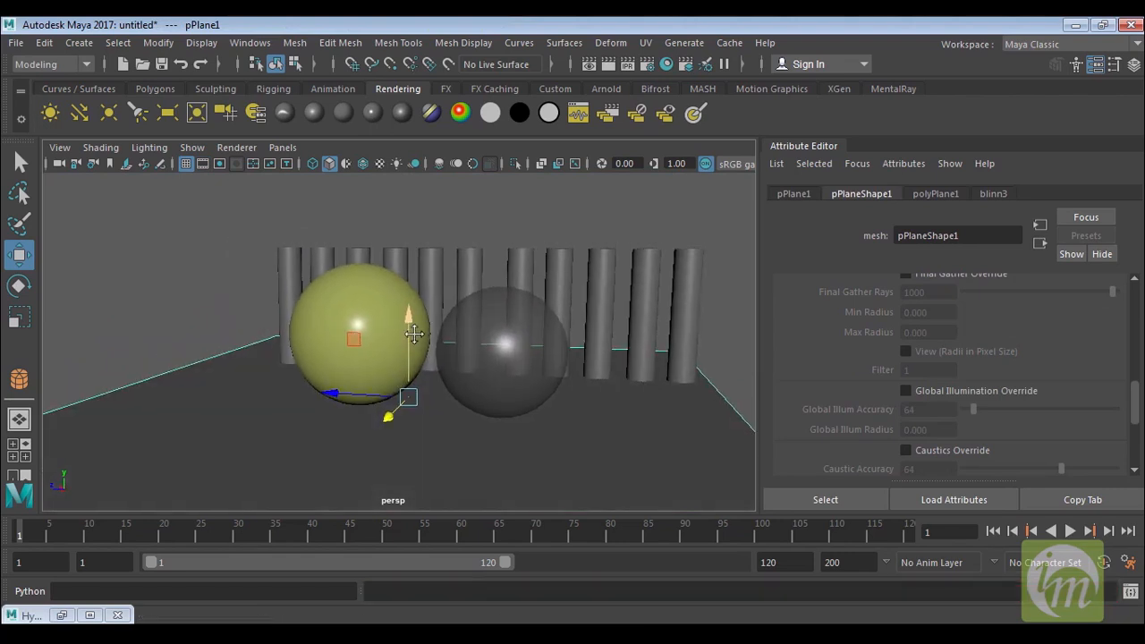
left_click(409, 334)
mouse_move(413, 338)
left_mouse_down("alt")
mouse_move(469, 349)
mouse_move(424, 334)
left_mouse_up("alt")
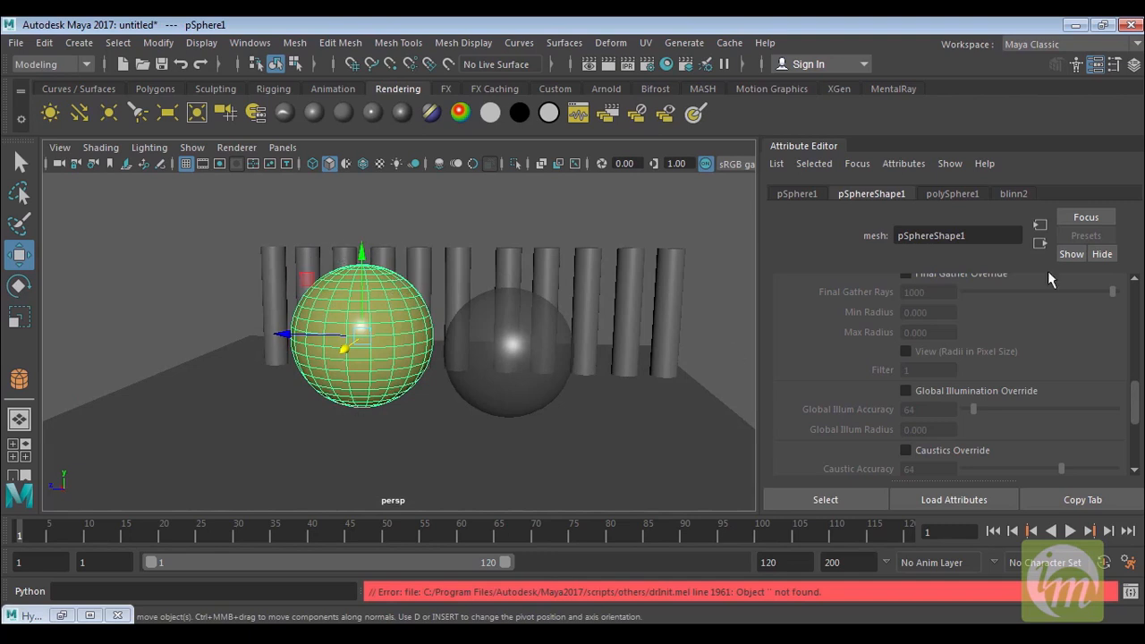
left_click(1018, 192)
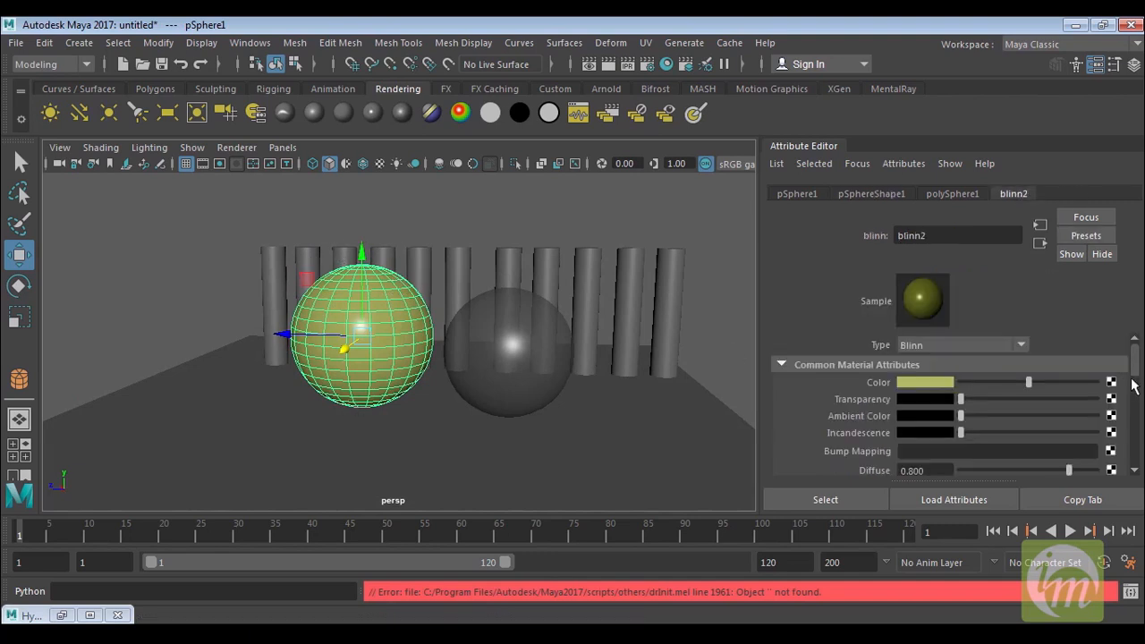
mouse_move(1134, 385)
left_mouse_down()
mouse_move(1137, 421)
mouse_move(1137, 410)
left_mouse_up()
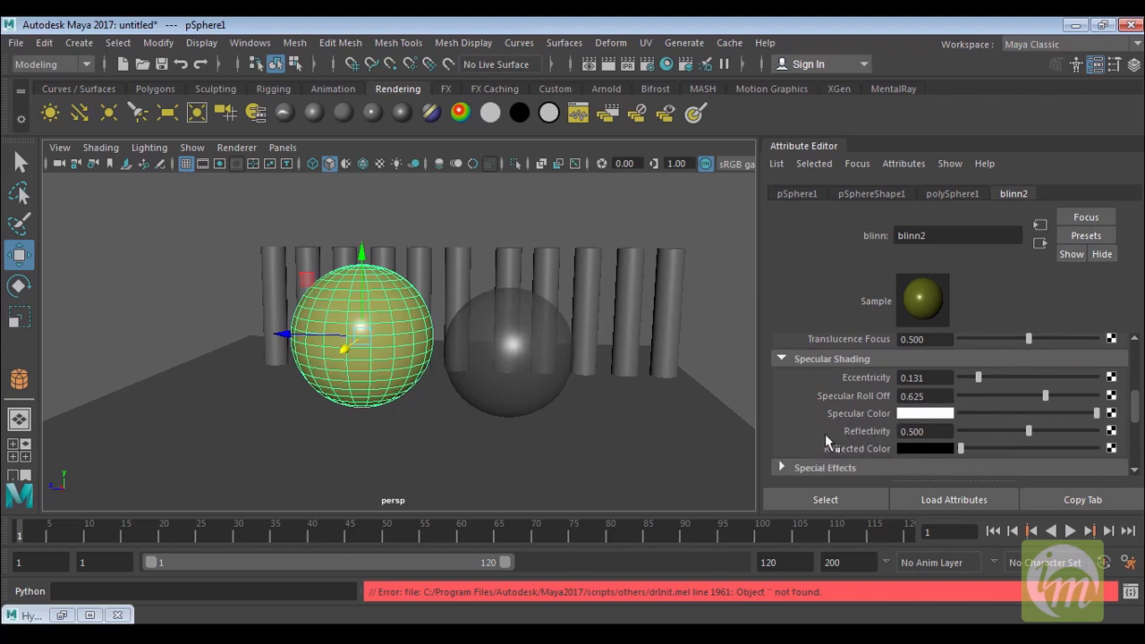
left_click_drag(962, 450, 879, 443)
left_click_drag(1031, 431, 1068, 438)
Step: Render the spheres with mental ray, inspect the reflections and close the render
left_click(609, 65)
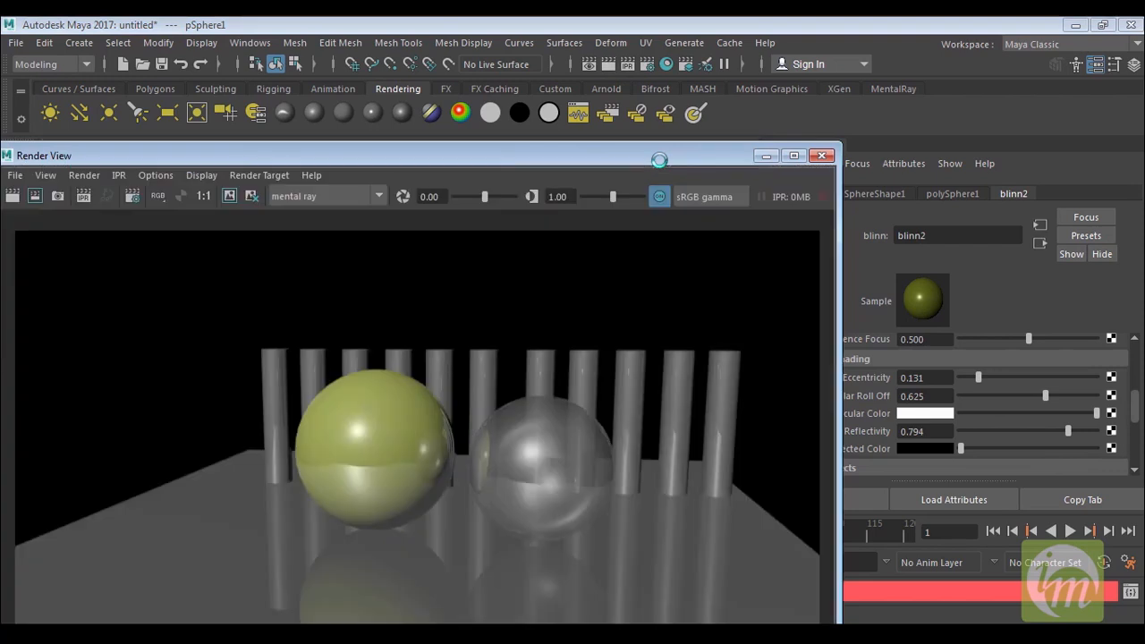
left_click_drag(689, 157, 728, 135)
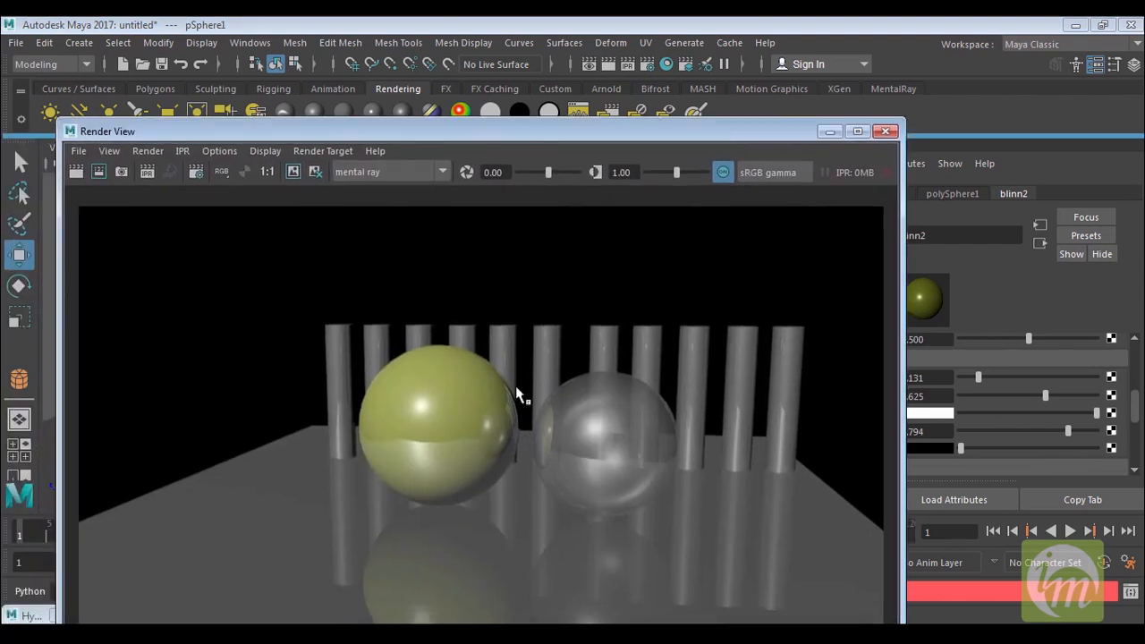
left_click(885, 131)
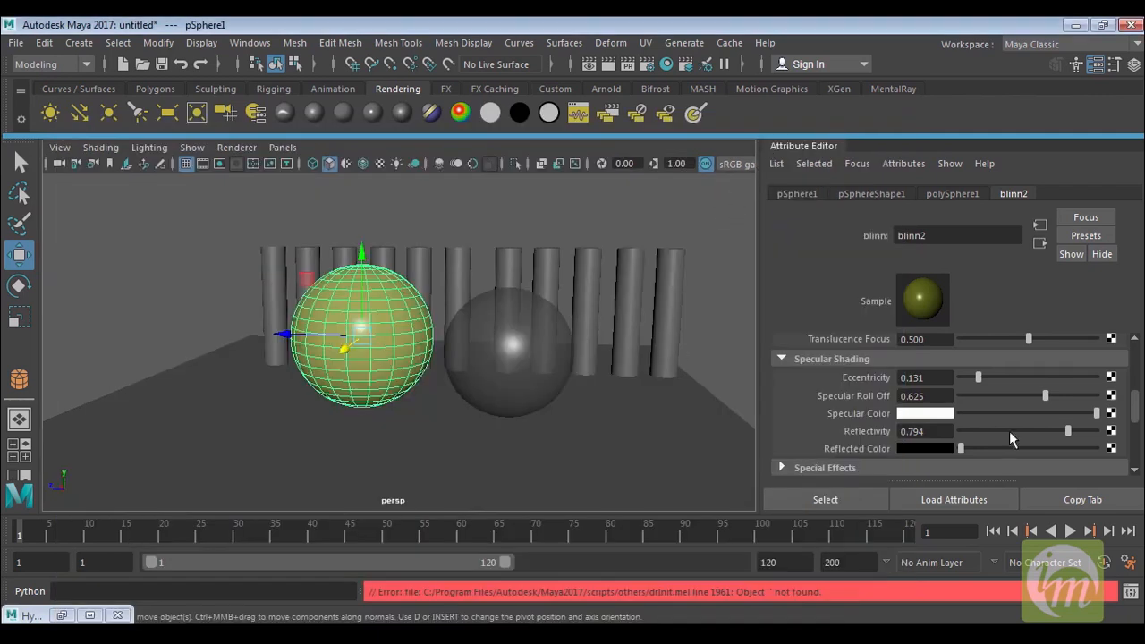
Step: Set the Reflectivity of the yellow sphere's Blinn material to about 0.69
left_click_drag(1071, 436, 1054, 436)
left_click_drag(590, 376, 605, 371, "alt")
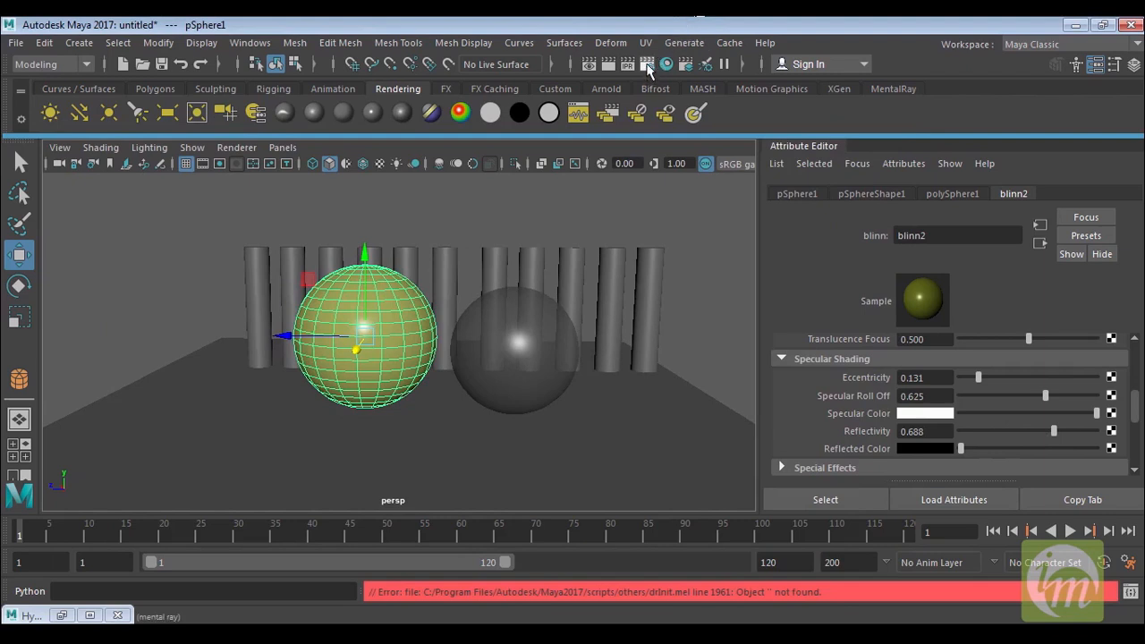
Step: Set the mental ray Trace Depth for Glossy/Spec Reflections to 7 and render the sphere scene
left_click(647, 66)
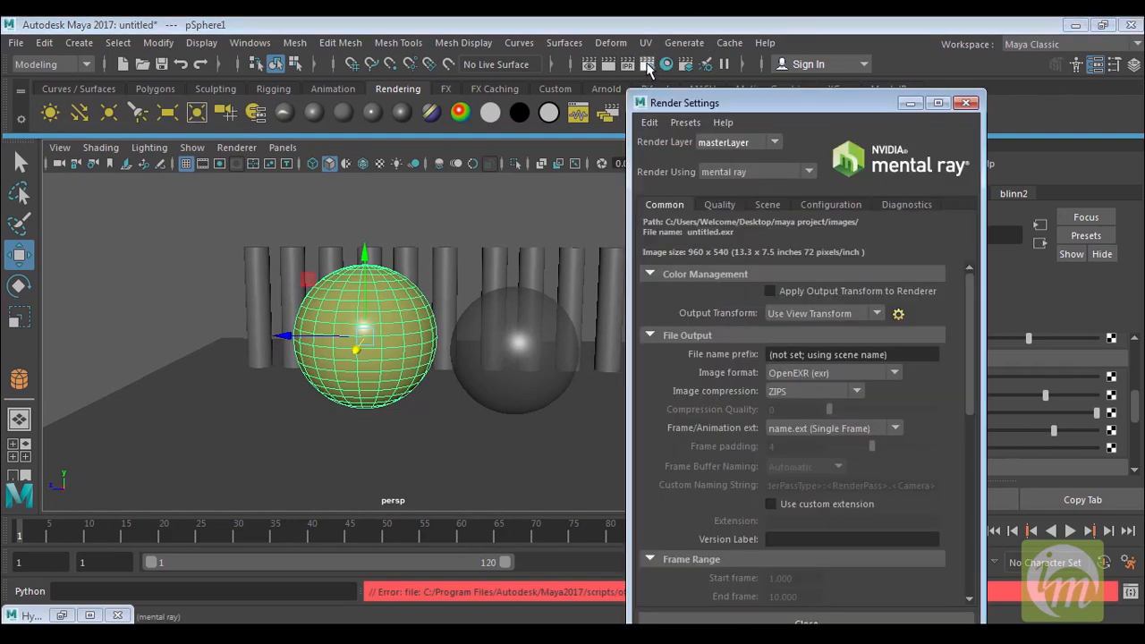
left_click_drag(728, 104, 663, 101)
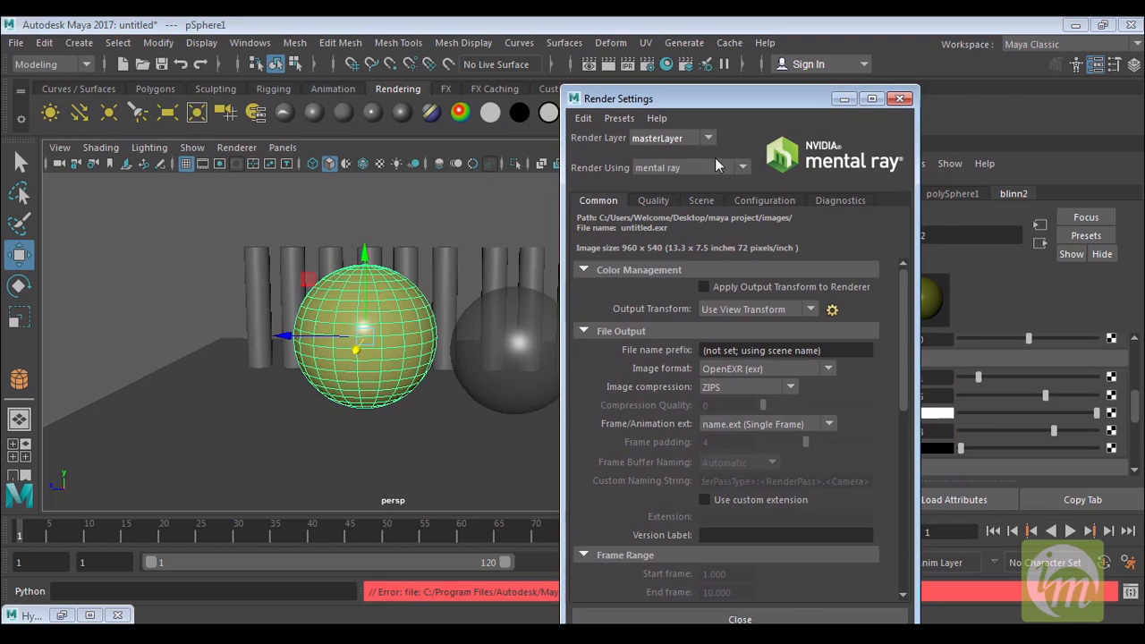
left_click_drag(748, 103, 768, 86)
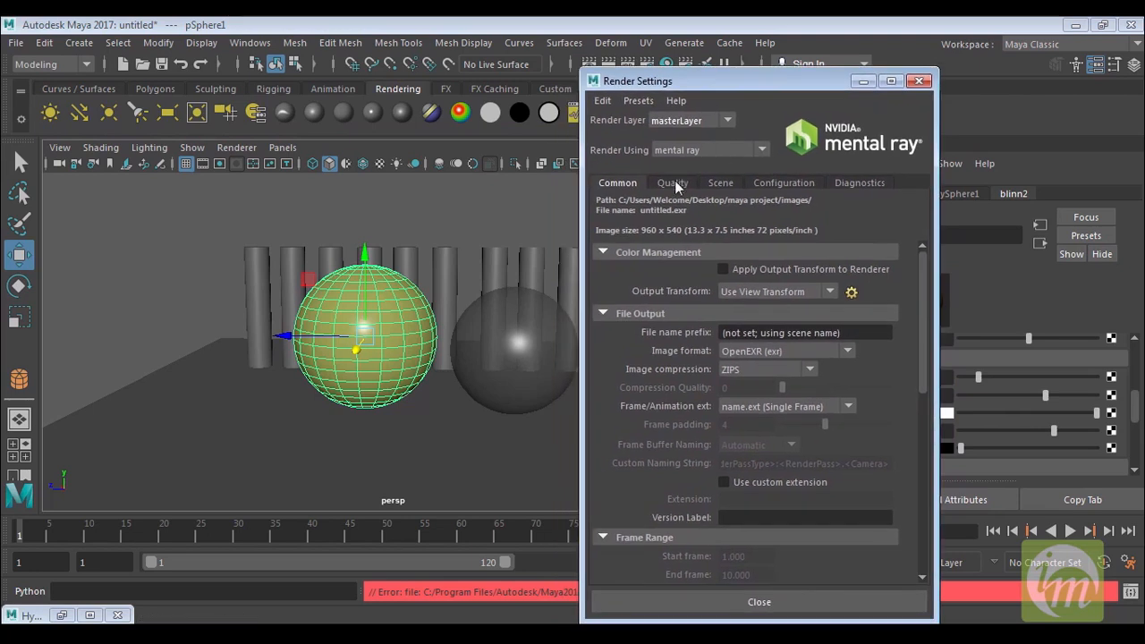
left_click(674, 182)
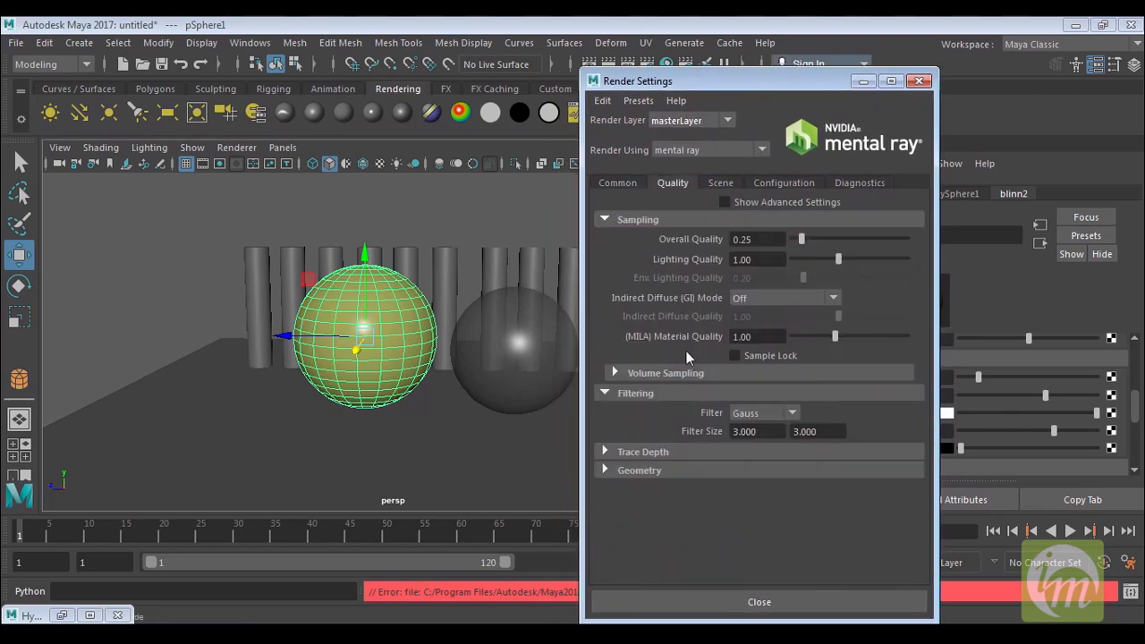
left_click(655, 452)
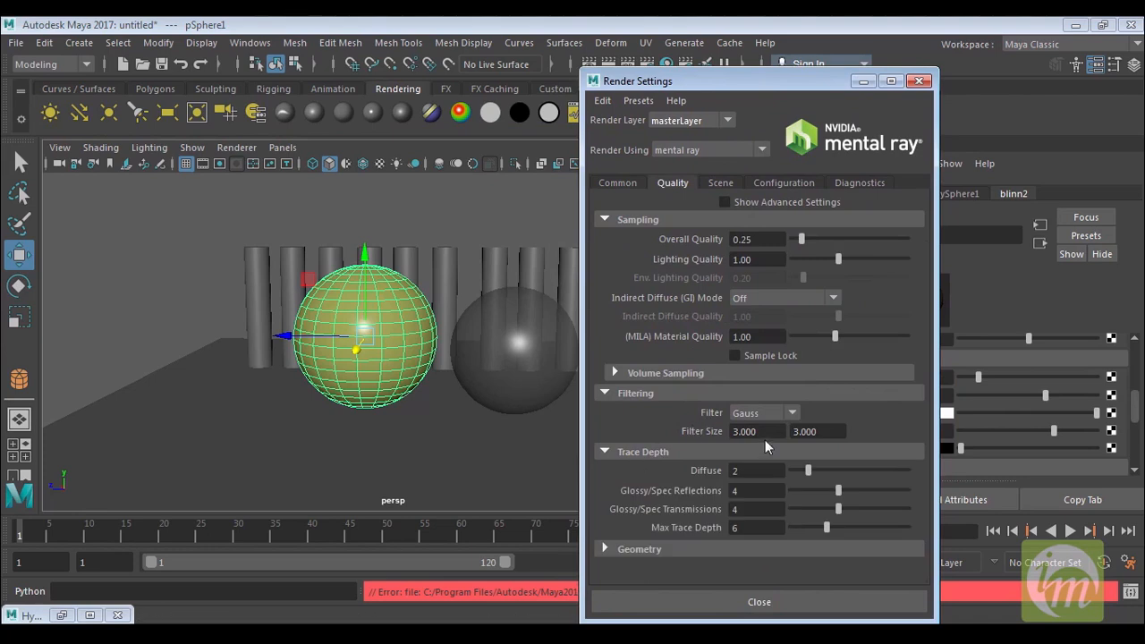
left_click_drag(770, 82, 870, 79)
left_click_drag(962, 486, 975, 486)
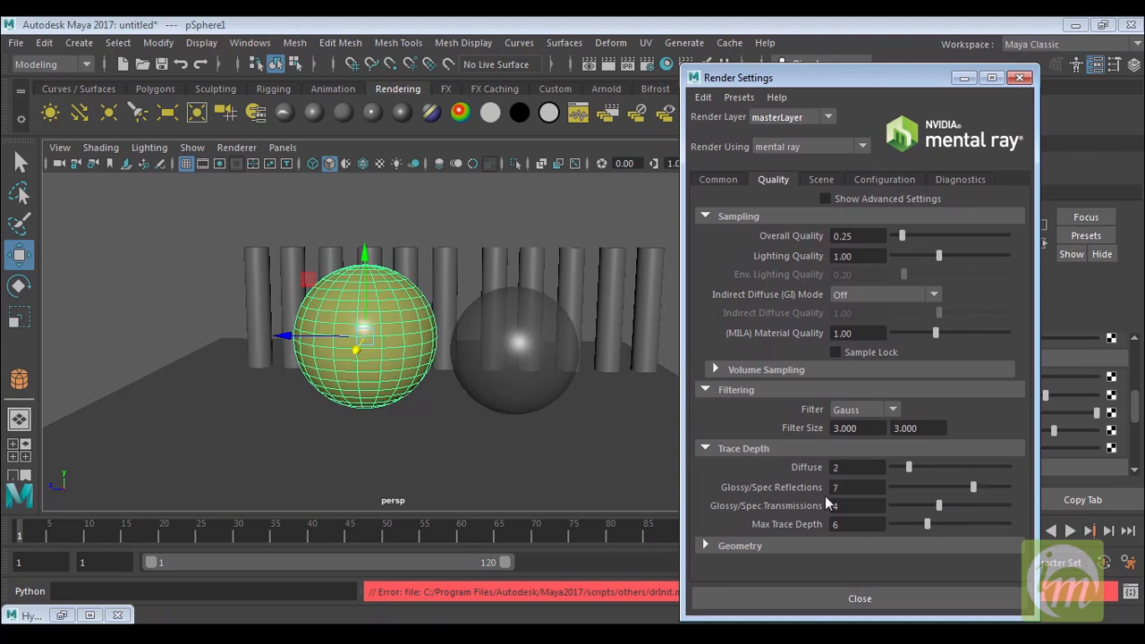
left_click(609, 64)
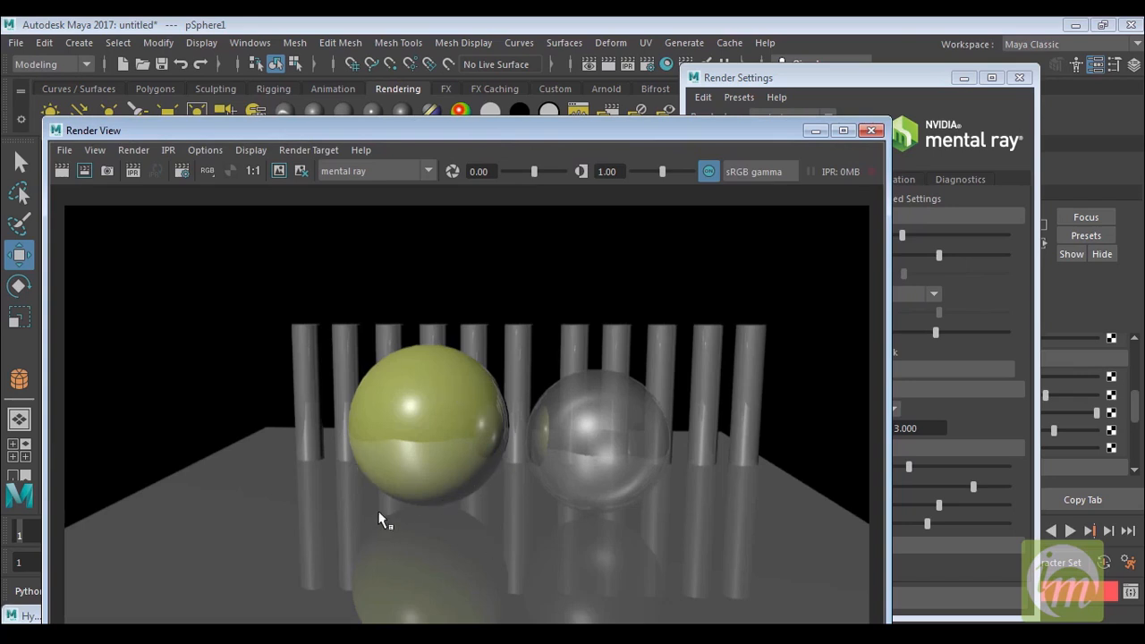
Step: Close the render and try Trace Depth values of 8 for Glossy/Spec Reflections and 7 for Glossy/Spec Transmissions
left_click(870, 130)
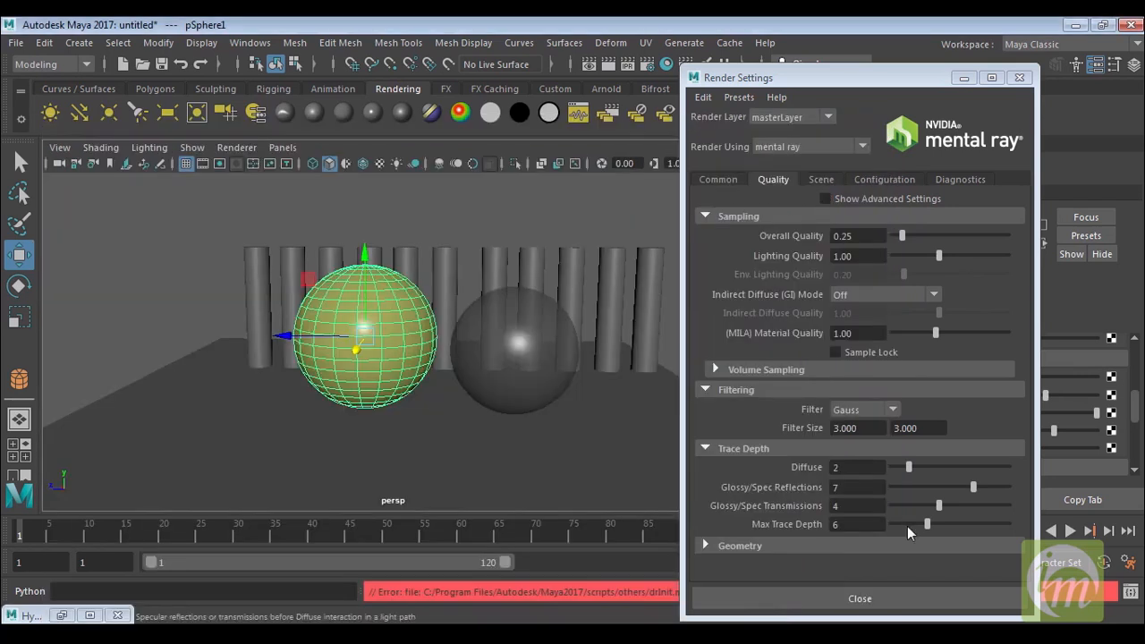
mouse_move(976, 484)
left_mouse_down()
mouse_move(1001, 491)
mouse_move(976, 489)
left_mouse_up()
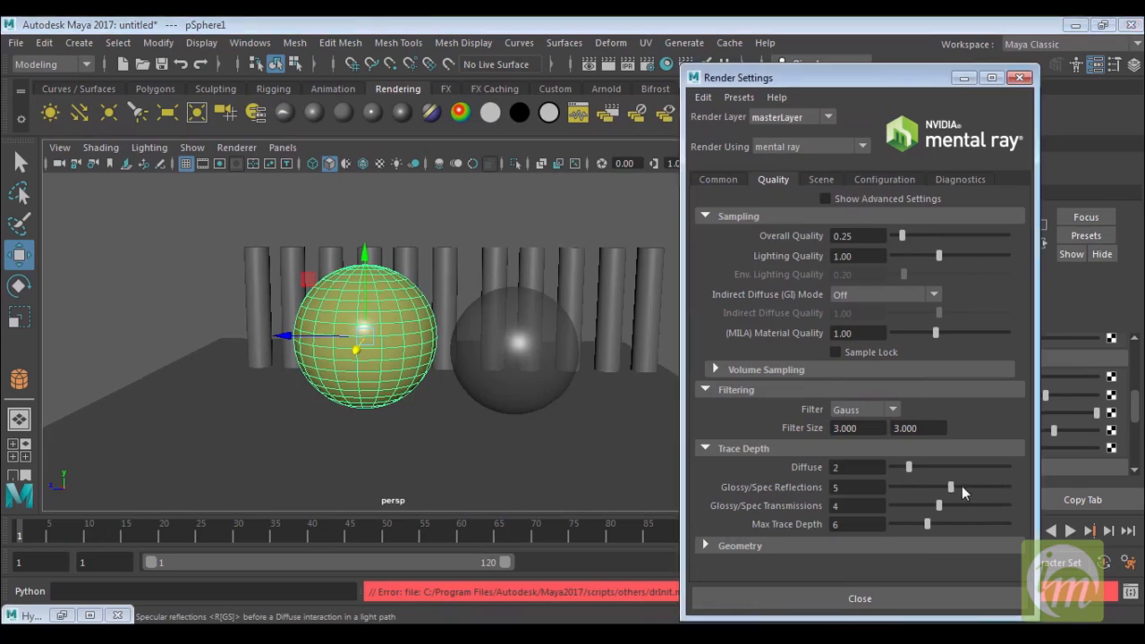
left_click_drag(940, 483, 976, 492)
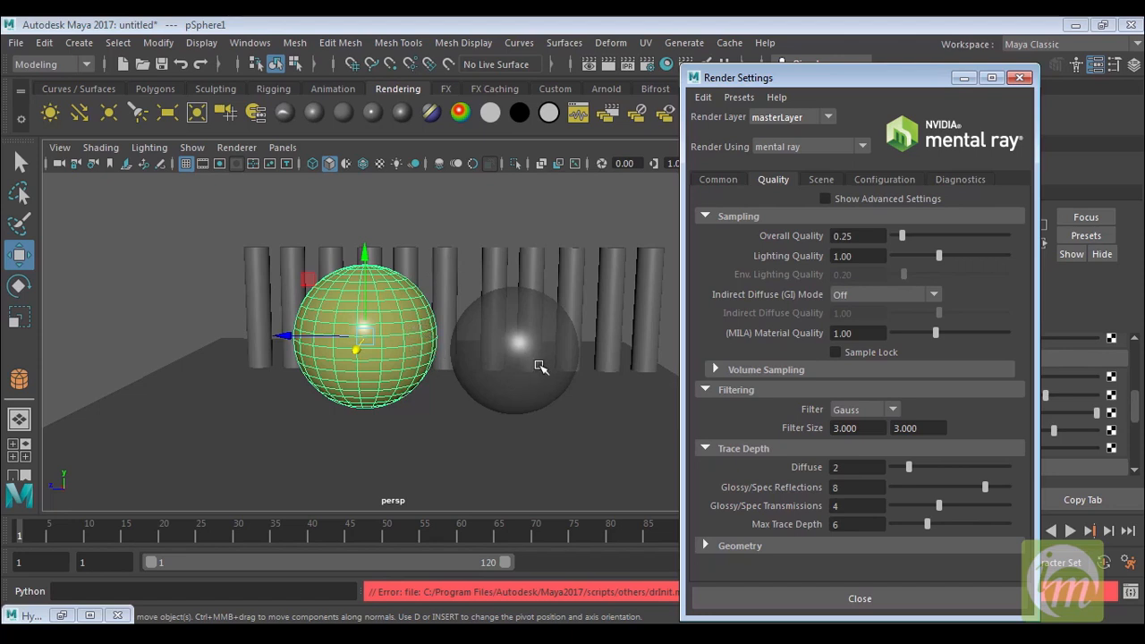
left_click_drag(939, 506, 965, 504)
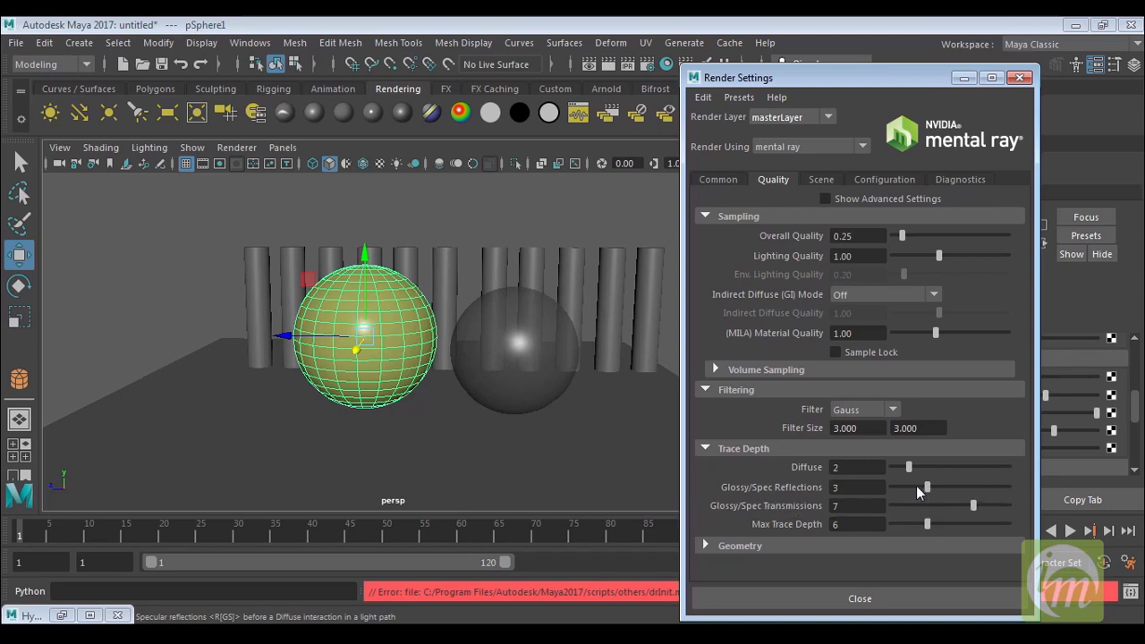
Step: Set the Trace Depth for Glossy/Spec Reflections and Glossy/Spec Transmissions to 1, test-render the spheres and close the Render Settings
left_click_drag(915, 488, 904, 488)
left_click_drag(974, 506, 907, 509)
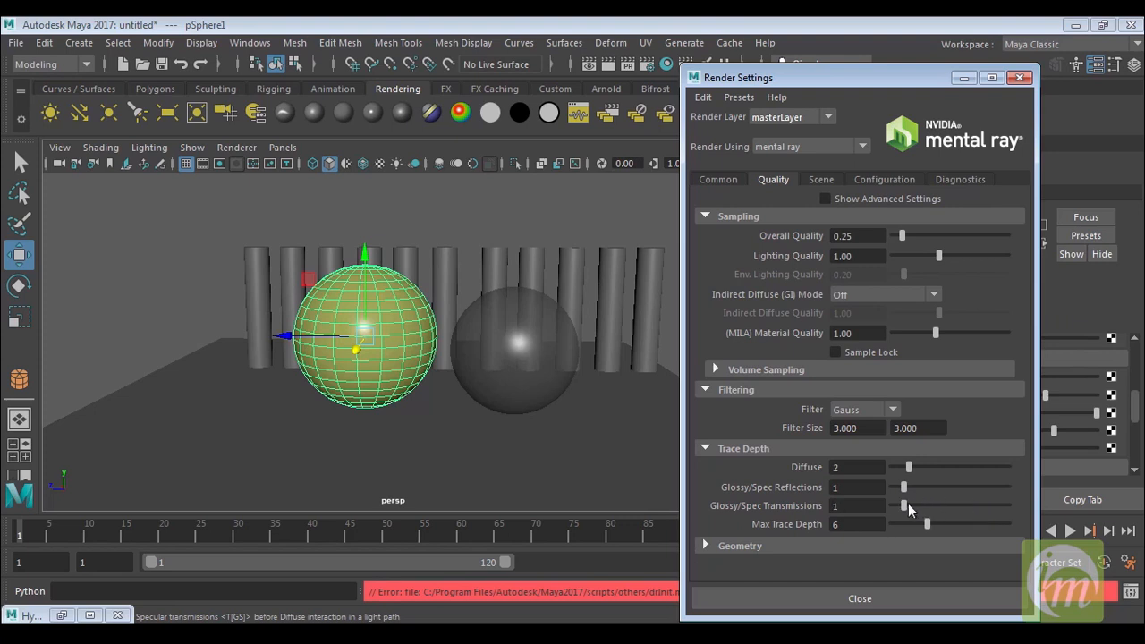
left_click(608, 65)
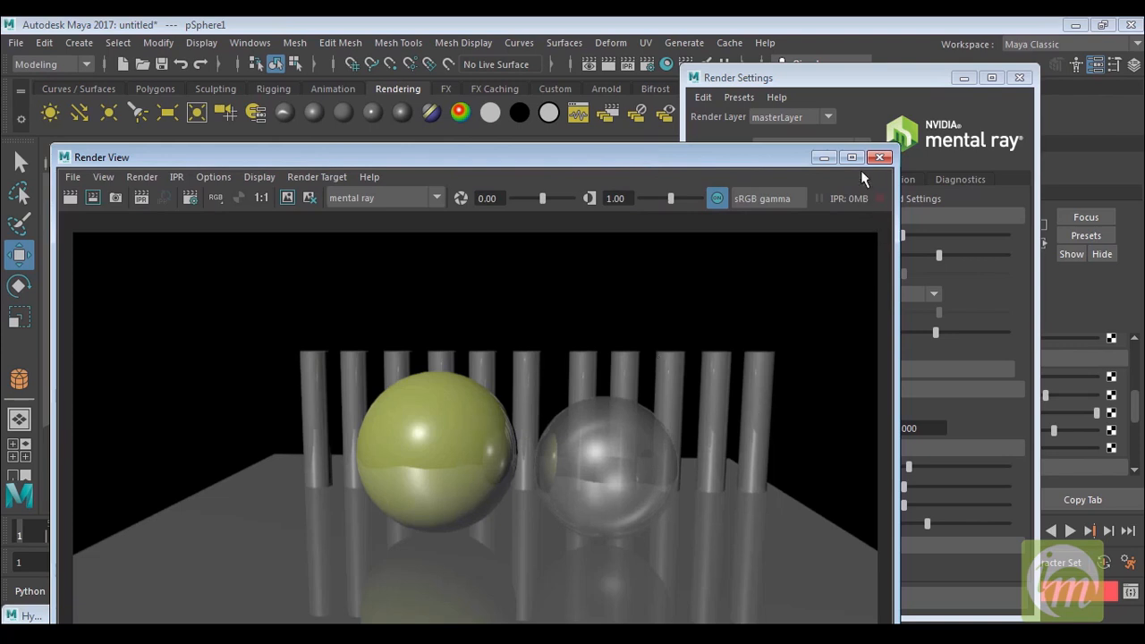
left_click(880, 157)
left_click_drag(904, 489, 951, 507)
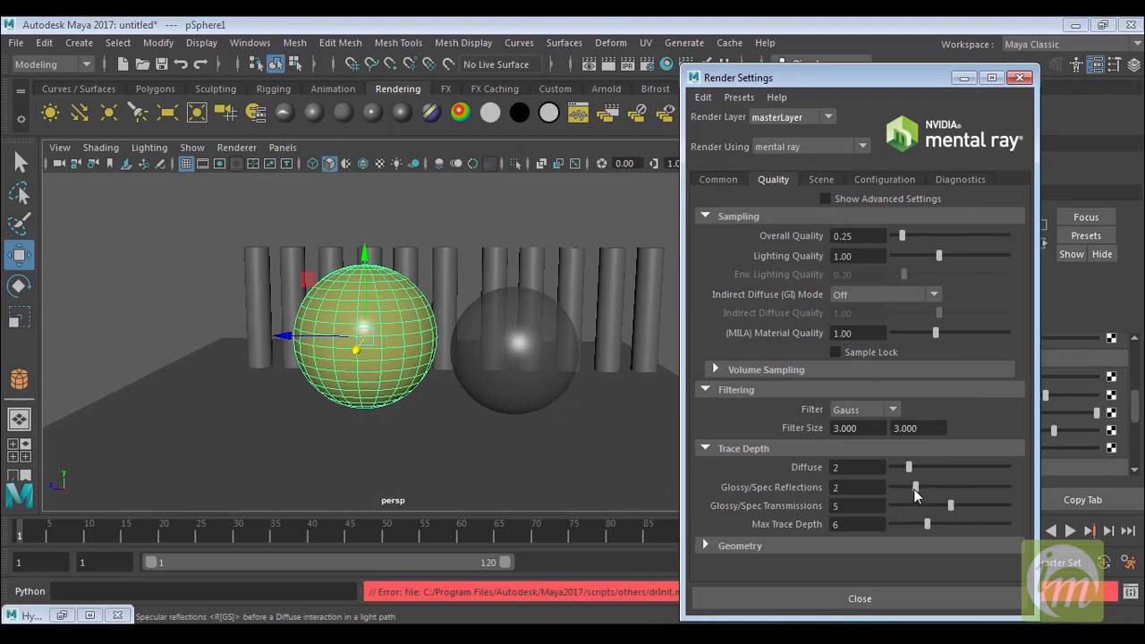
mouse_move(911, 496)
left_mouse_down()
mouse_move(904, 491)
mouse_move(906, 506)
left_mouse_up()
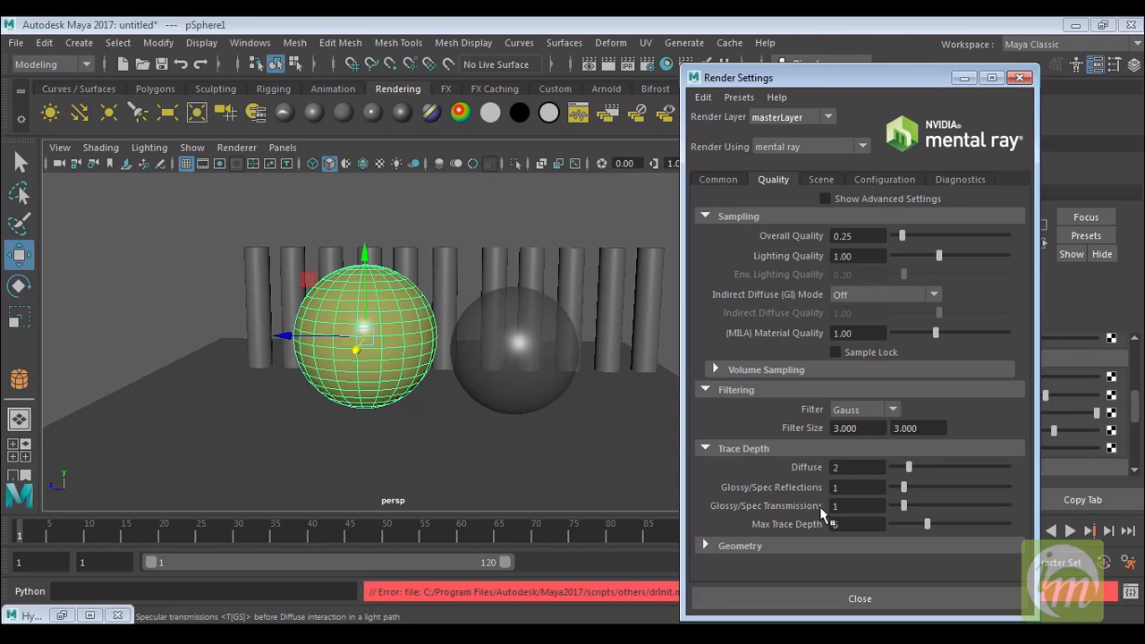
left_click(1020, 78)
Step: Try a Reflectivity of 1 on the yellow sphere's Blinn material and render the scene
left_click(552, 339)
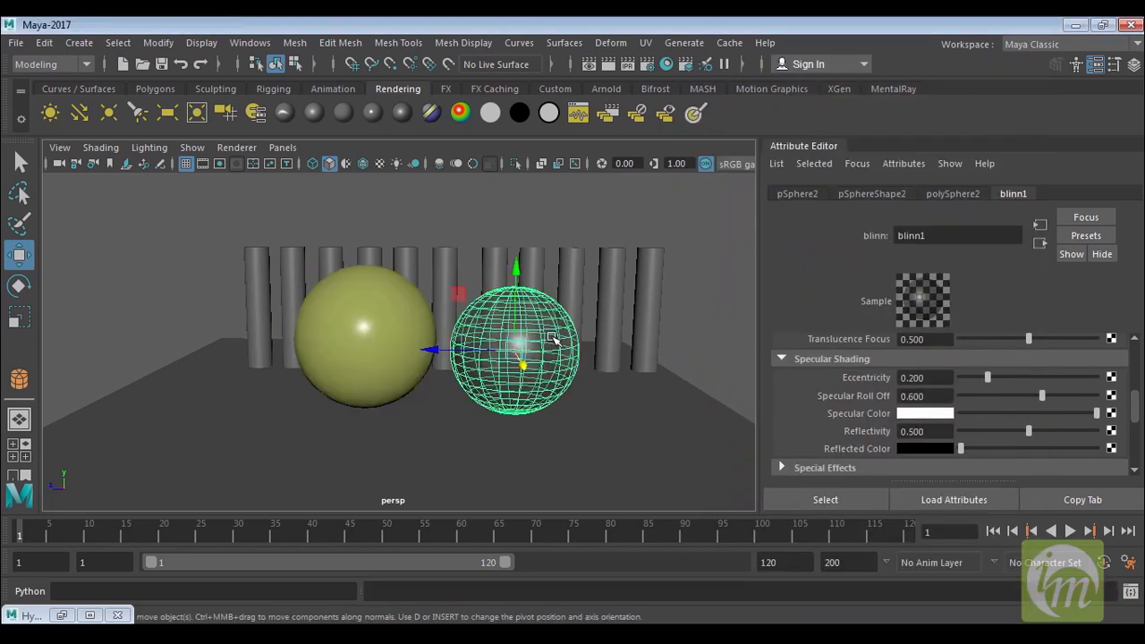
left_click(346, 315)
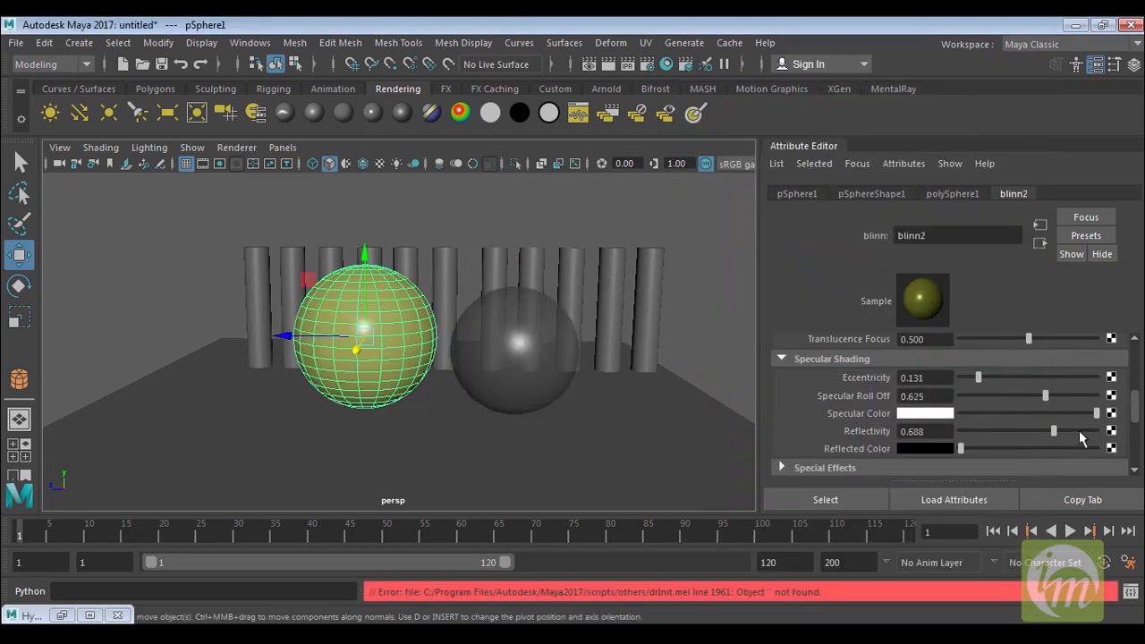
left_click_drag(1055, 431, 1105, 433)
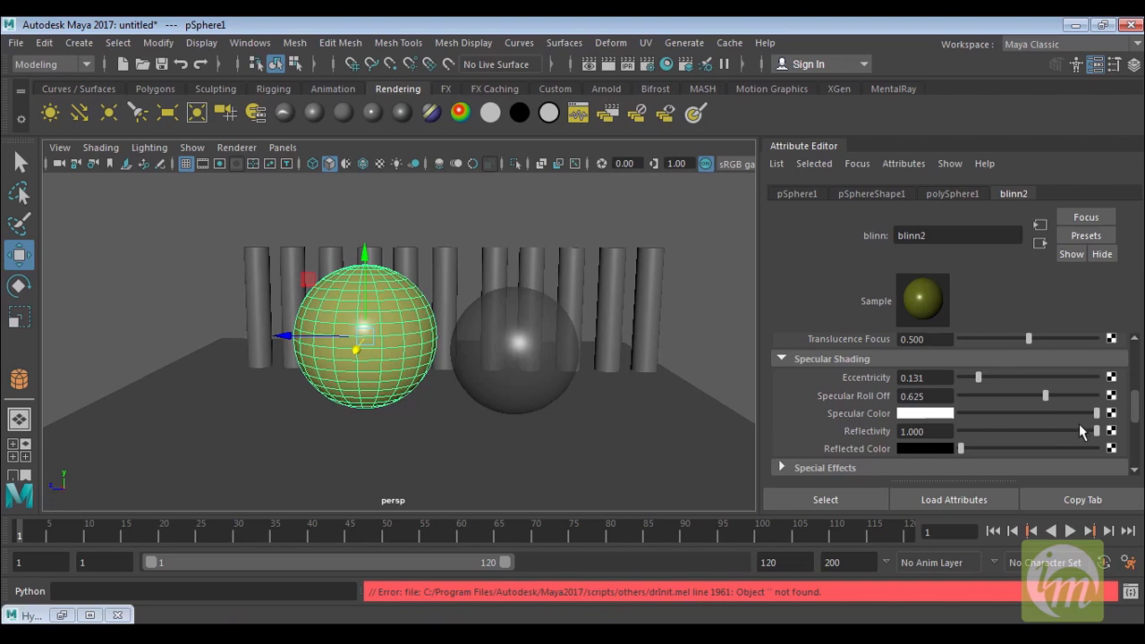
left_click(609, 65)
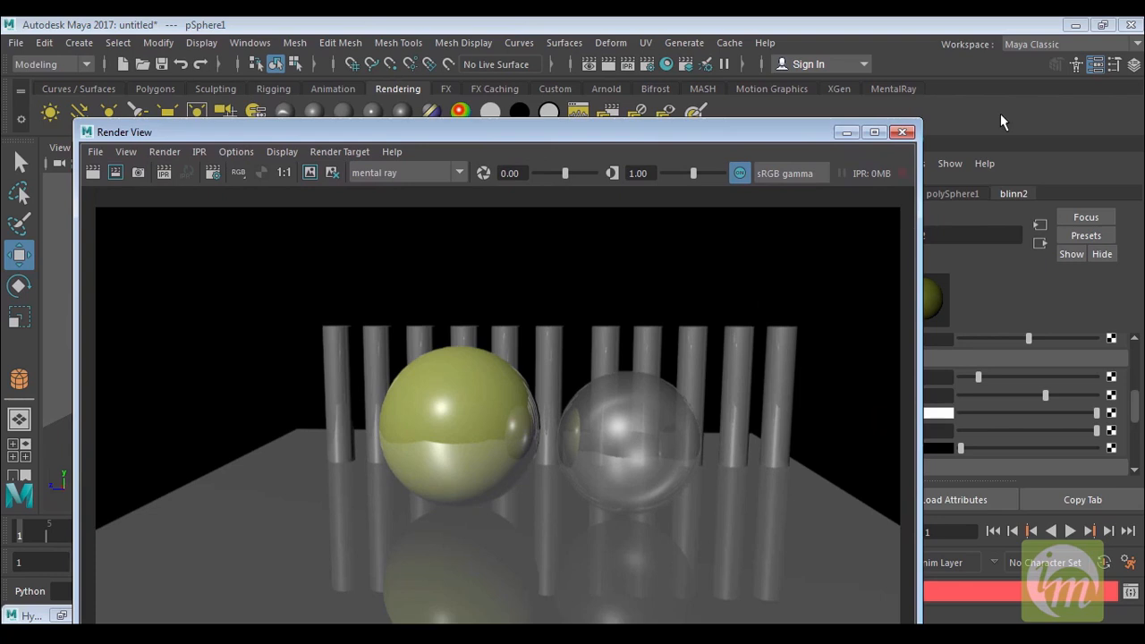
left_click(902, 132)
Step: Try a Reflectivity of 0 on the yellow sphere's Blinn material and inspect the rendered result
left_click_drag(1059, 432, 957, 437)
left_click(609, 65)
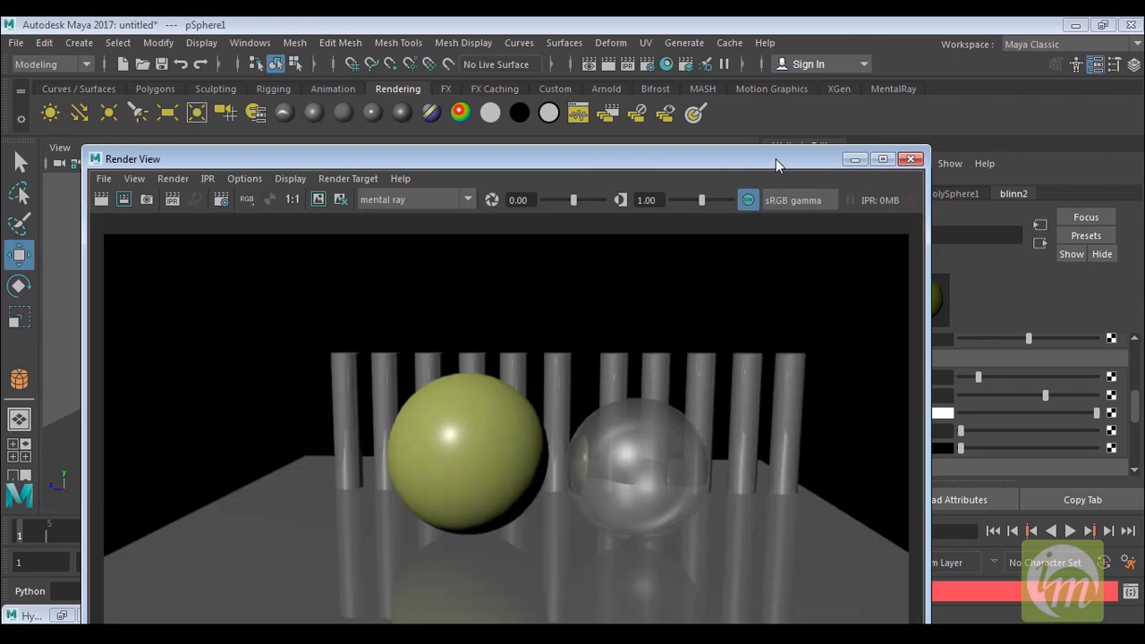
left_click_drag(776, 158, 779, 97)
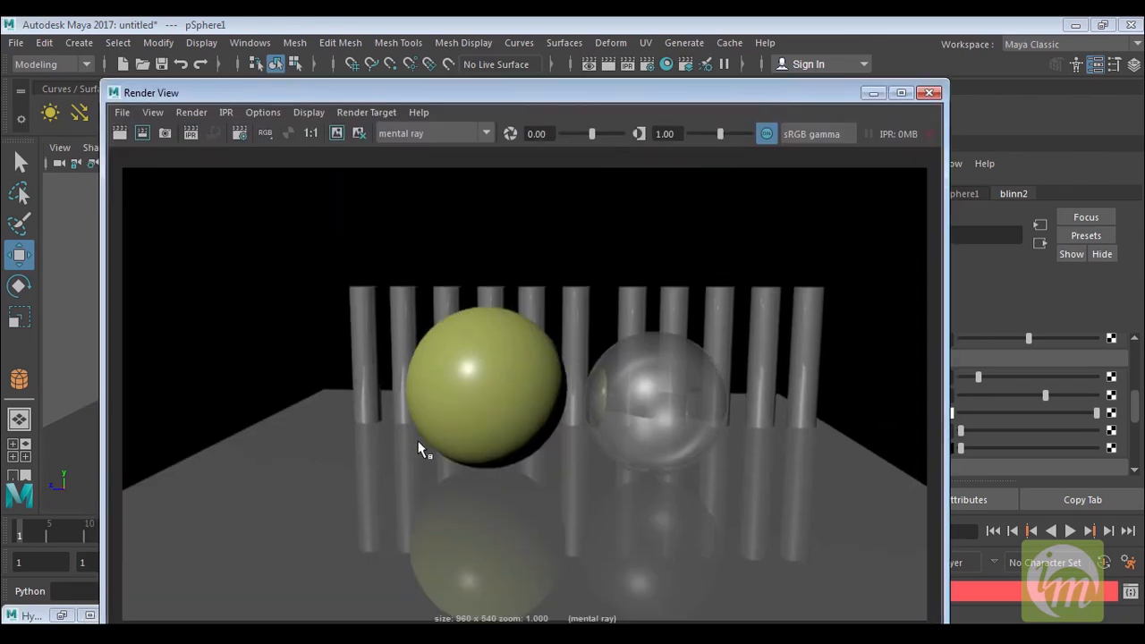
left_click(933, 93)
Step: Set the Reflectivity of the yellow sphere's Blinn material to 0.7
left_click_drag(962, 436, 990, 444)
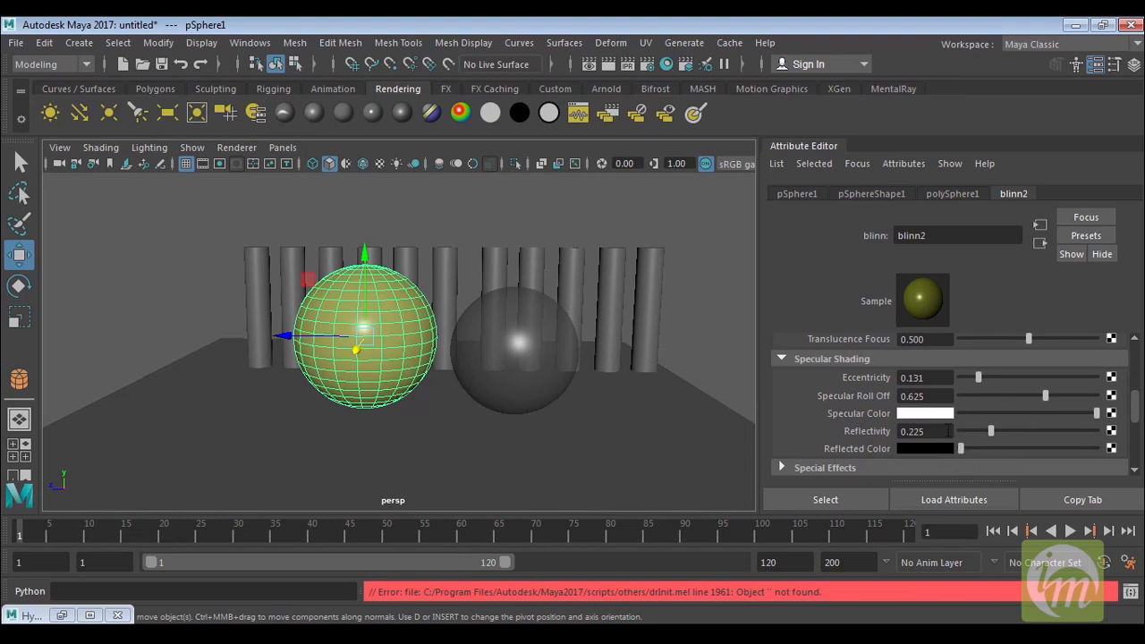
left_click_drag(987, 429, 1016, 431)
left_click_drag(934, 434, 834, 434)
type("0.7")
key("Return")
Step: Enable Refractions in the Raytrace Options of the transparent sphere's Blinn material and render the scene
left_click(554, 354)
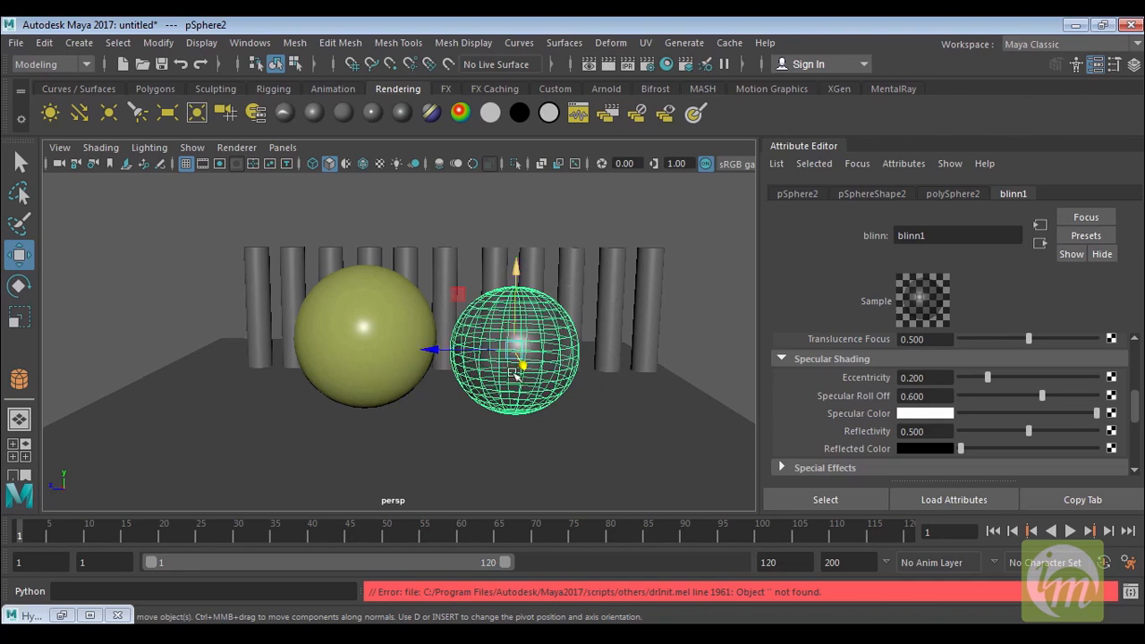
mouse_move(1135, 410)
left_mouse_down()
mouse_move(1137, 424)
mouse_move(1137, 389)
mouse_move(1138, 413)
left_mouse_up()
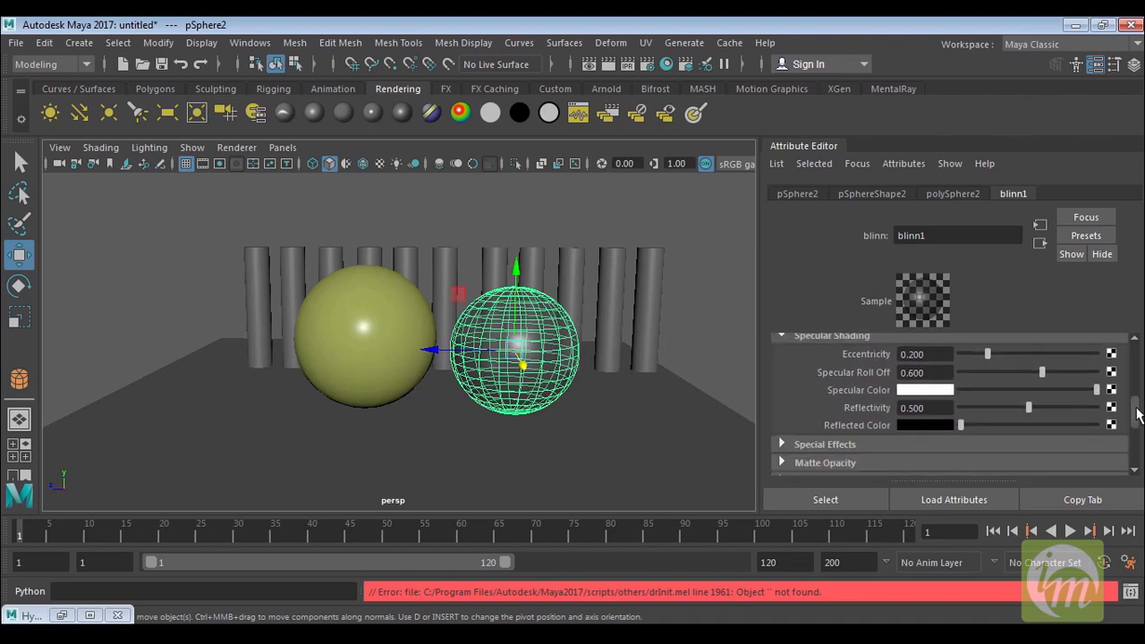
left_click(833, 438)
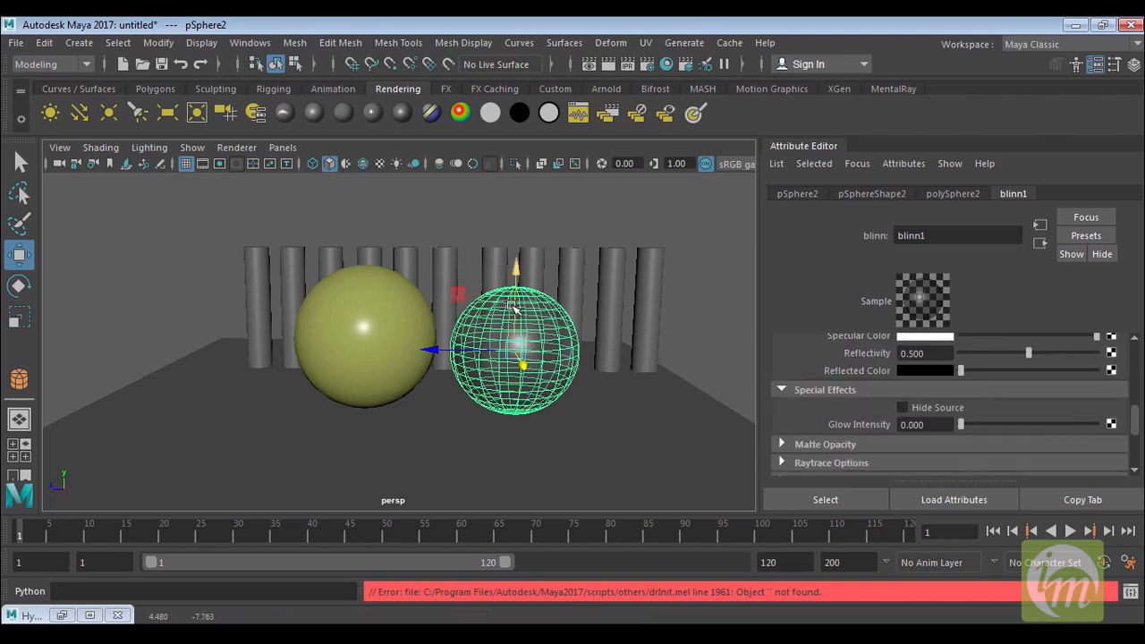
left_click_drag(1138, 422, 1140, 416)
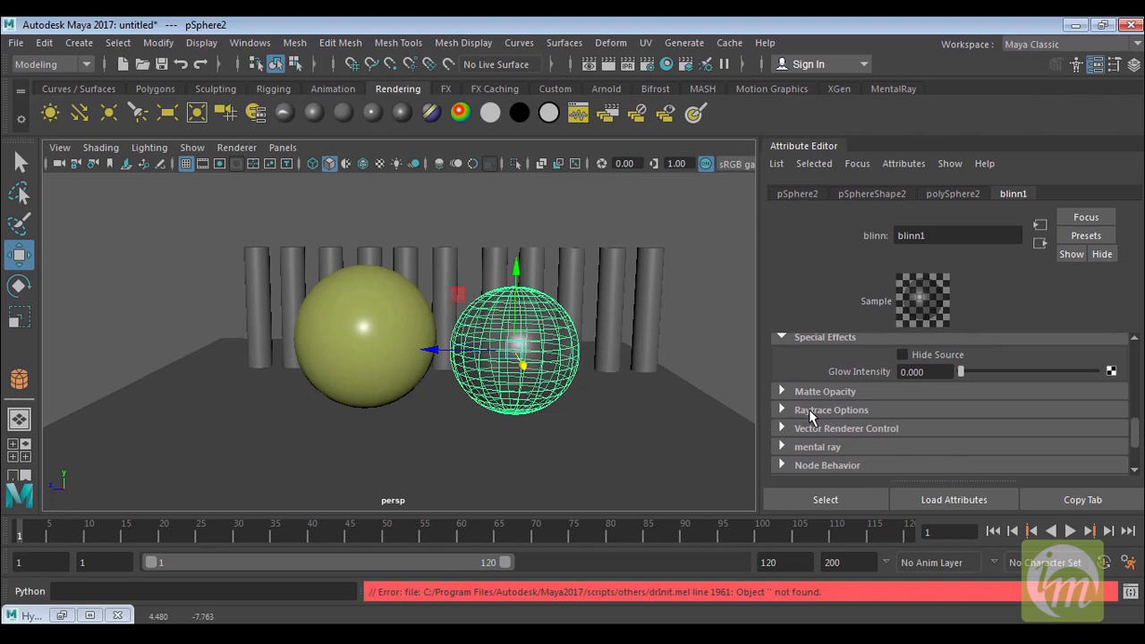
left_click(810, 411)
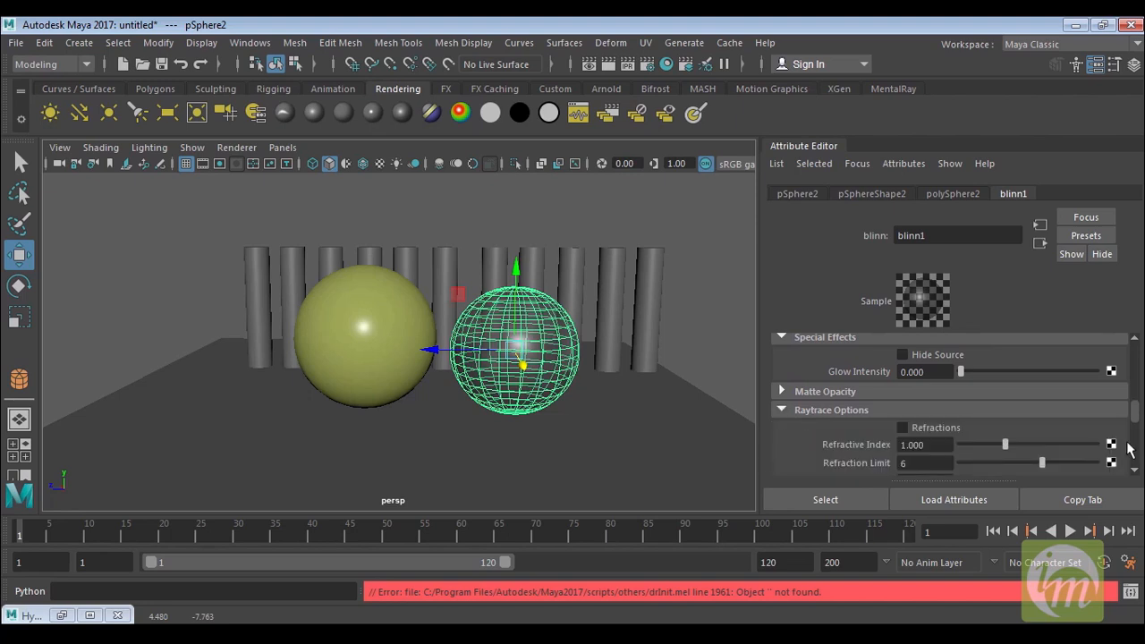
scroll(1138, 423, "down", 2)
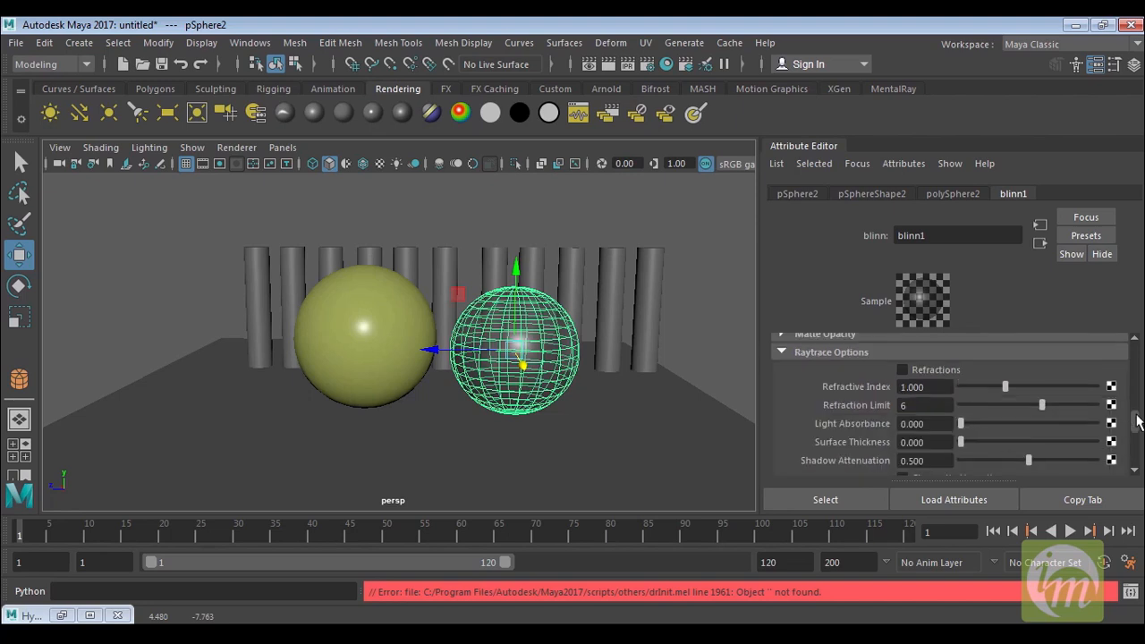
scroll(1138, 422, "down", 1)
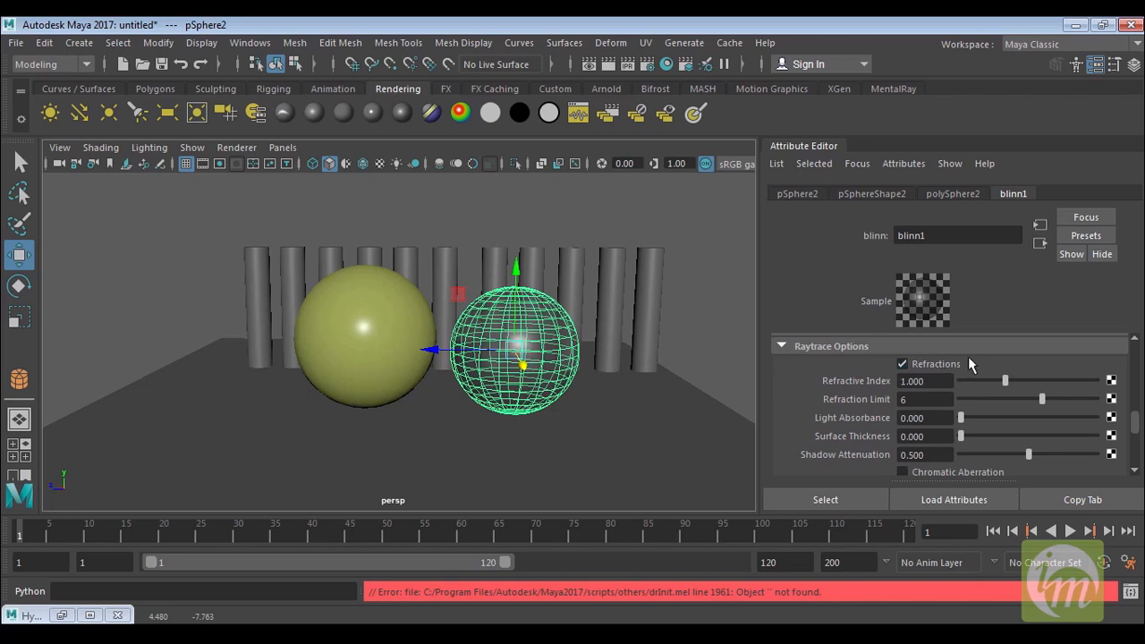
left_click(607, 69)
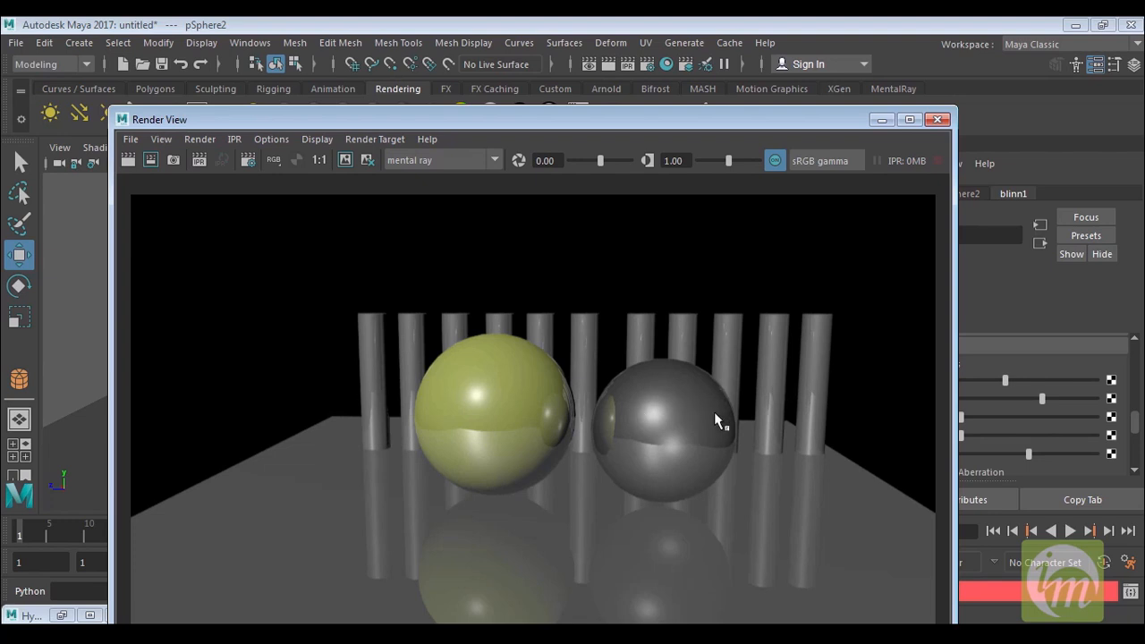
left_click(938, 121)
Step: Increase the Transparency of the transparent sphere's Blinn material and set its Refractive Index to about 1.94
left_click_drag(1134, 428, 1134, 355)
mouse_move(1031, 404)
left_mouse_down()
mouse_move(1005, 398)
mouse_move(1095, 402)
left_mouse_up()
left_click_drag(1136, 359, 1138, 422)
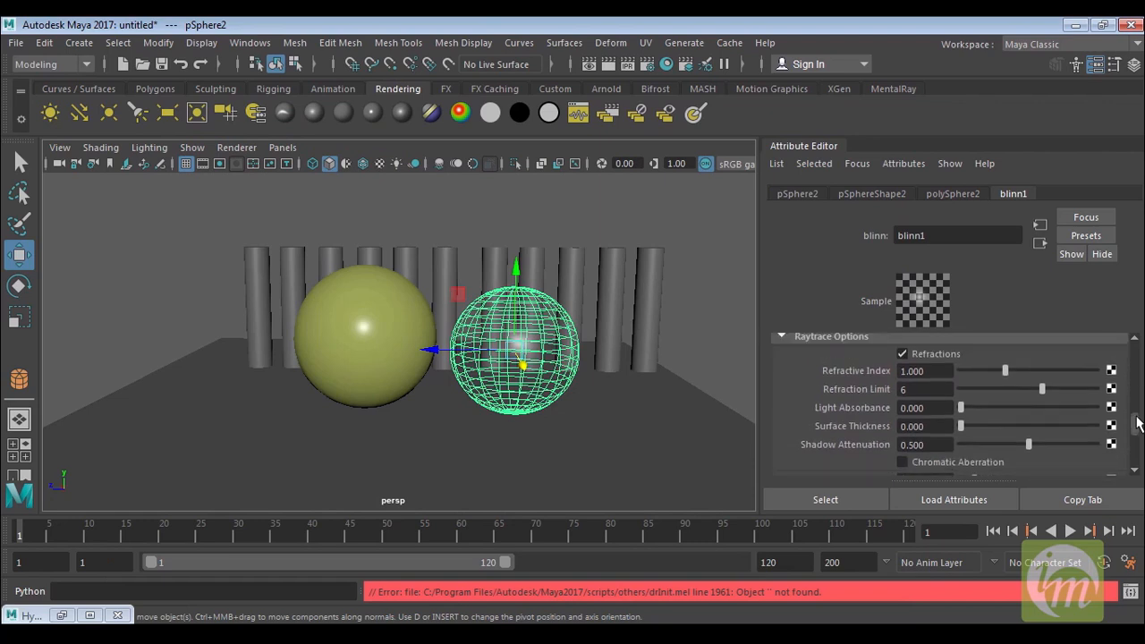
left_click_drag(1005, 370, 1044, 372)
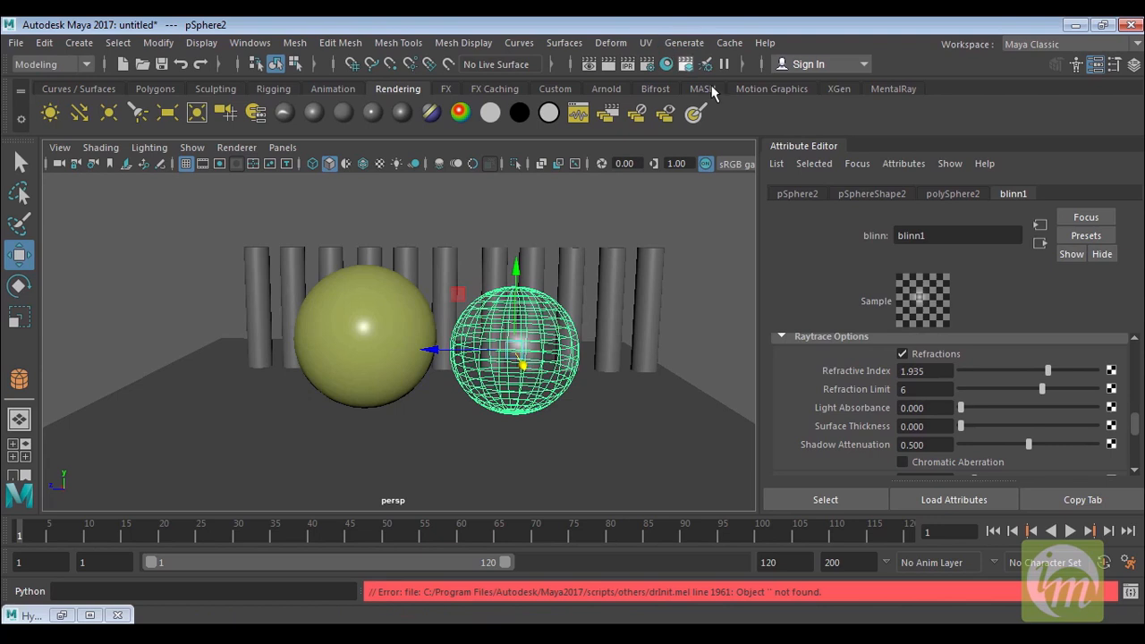
Step: Set the render image size to the 640x480 preset and close the Render Settings
left_click(648, 65)
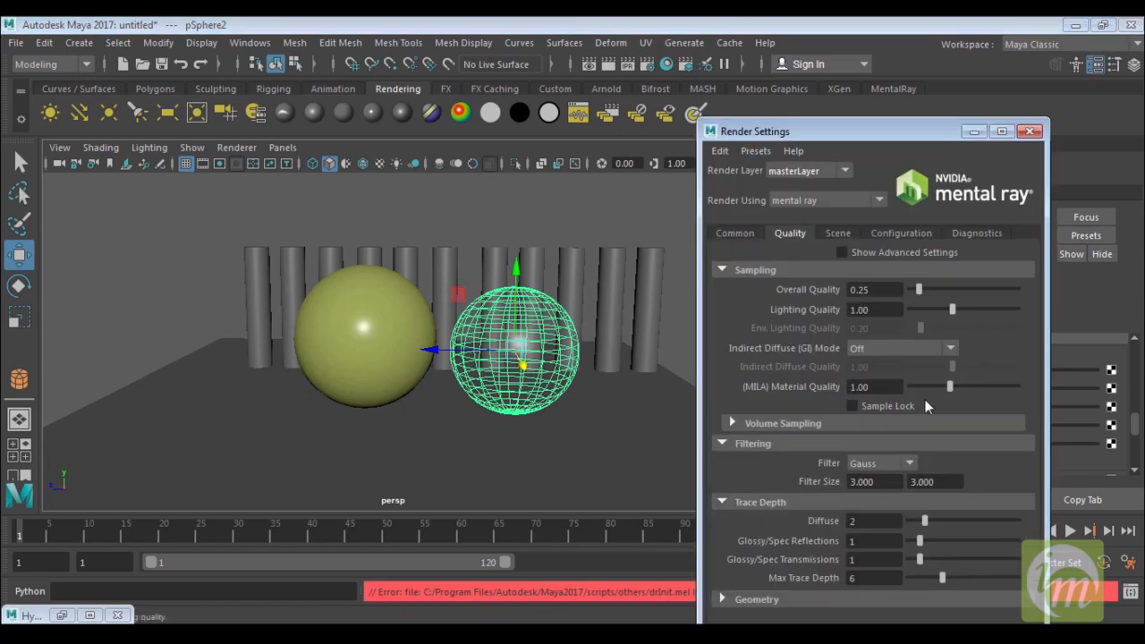
left_click(747, 231)
left_click_drag(818, 139, 795, 100)
left_click_drag(1008, 330, 1003, 473)
left_click(901, 418)
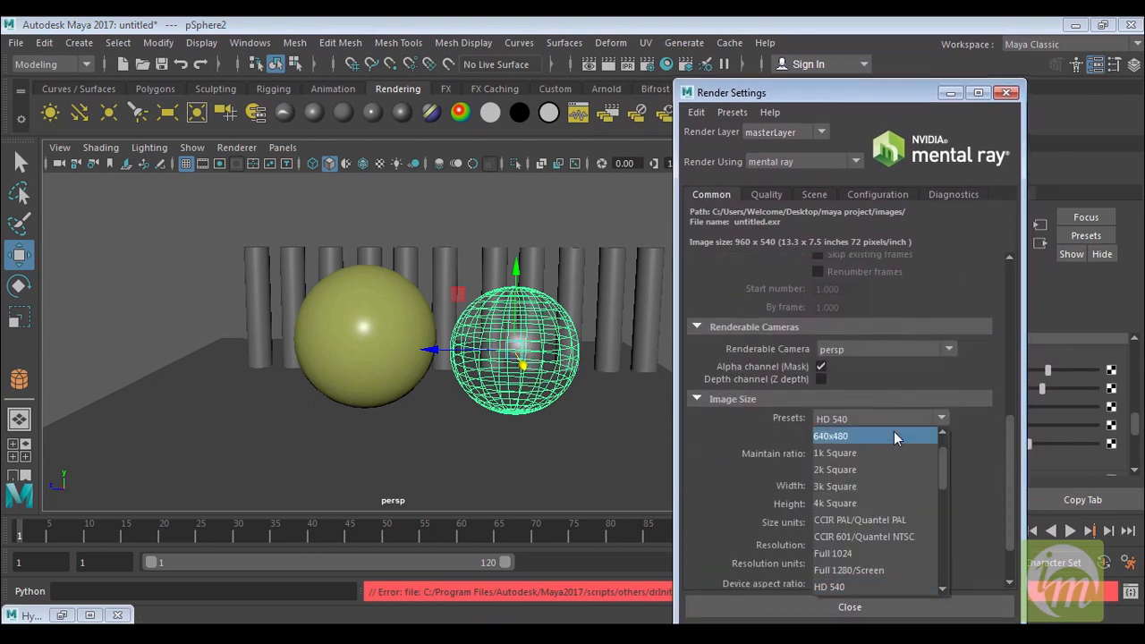
left_click(891, 434)
left_click(861, 609)
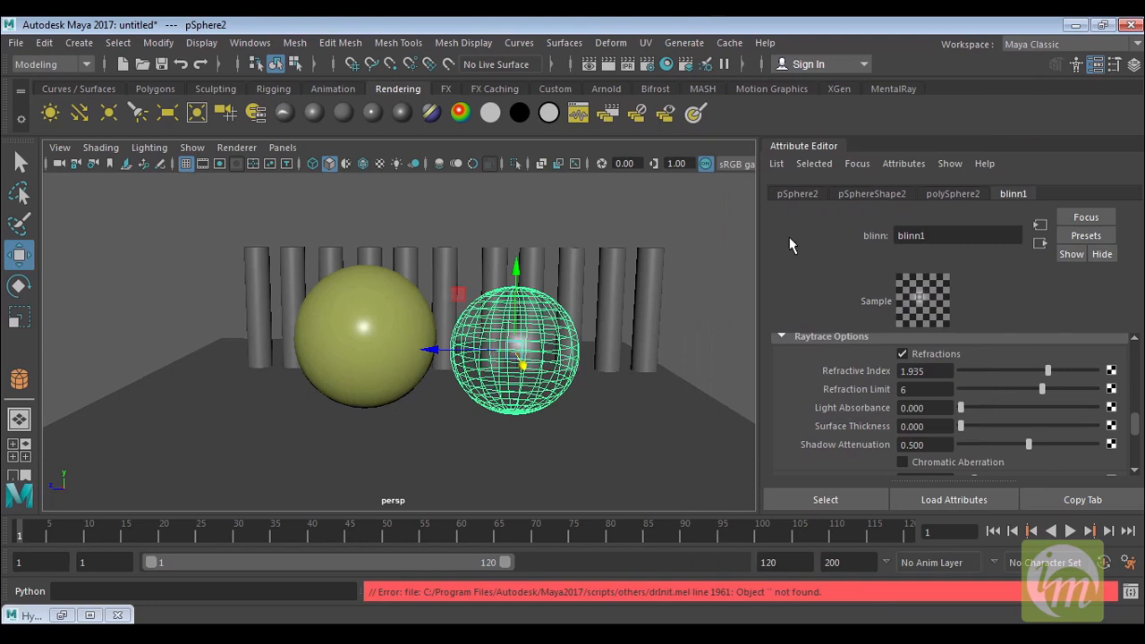
Step: Render the scene in a smaller Render View, examine the refraction on the transparent sphere and close the render
left_click(608, 64)
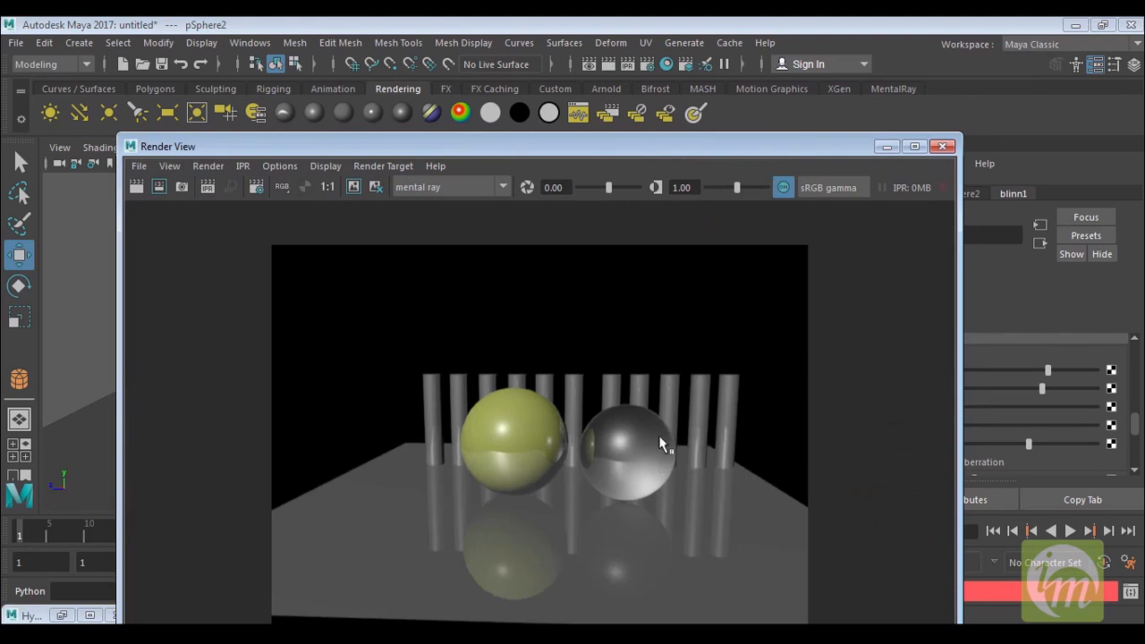
left_click_drag(962, 134, 865, 268)
left_click_drag(750, 282, 671, 141)
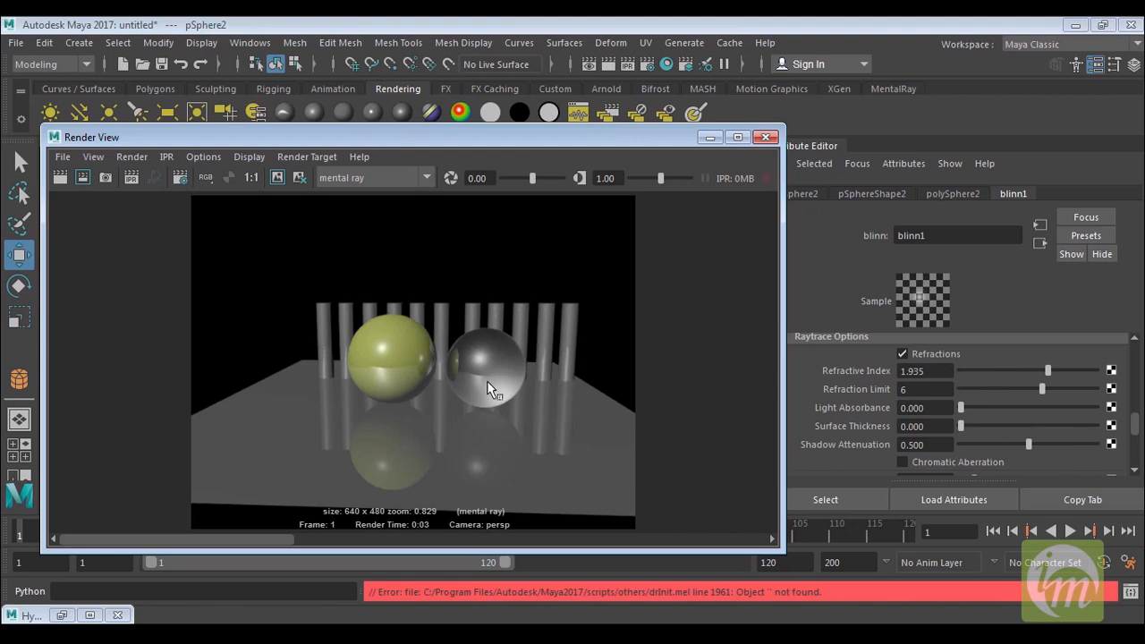
left_click(766, 137)
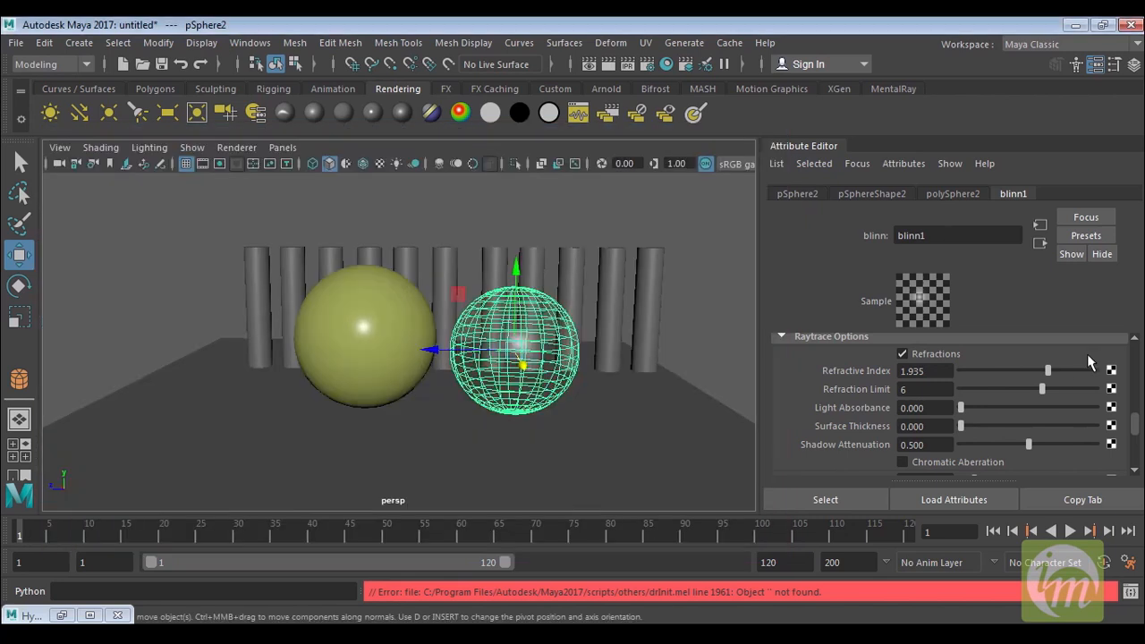
Step: Set the Refractive Index of the transparent sphere's Blinn material to about 0.33 and render the scene
left_click_drag(1048, 374, 978, 378)
left_click(612, 67)
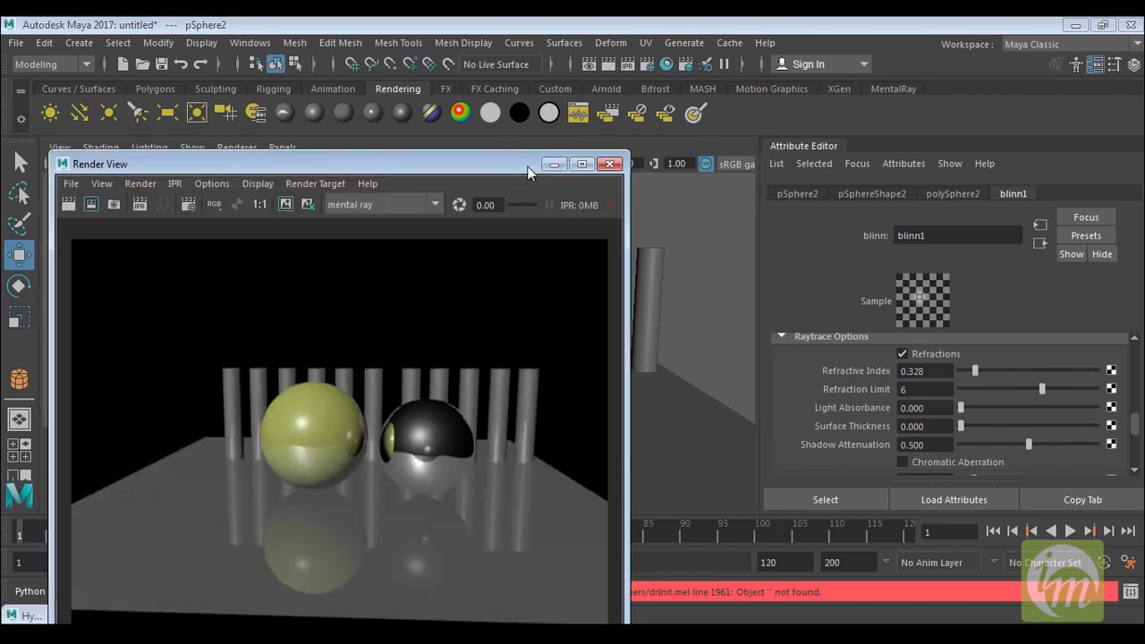
left_click_drag(527, 162, 551, 102)
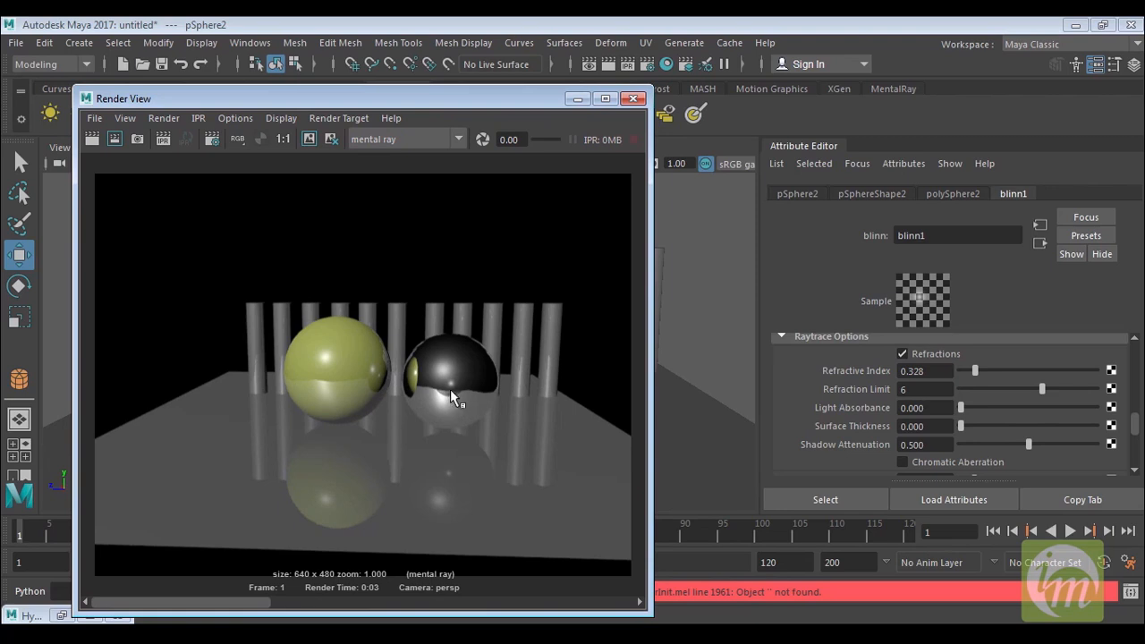
Step: Keep the rendered image in the Render View for comparison and minimize the window
left_click(314, 144)
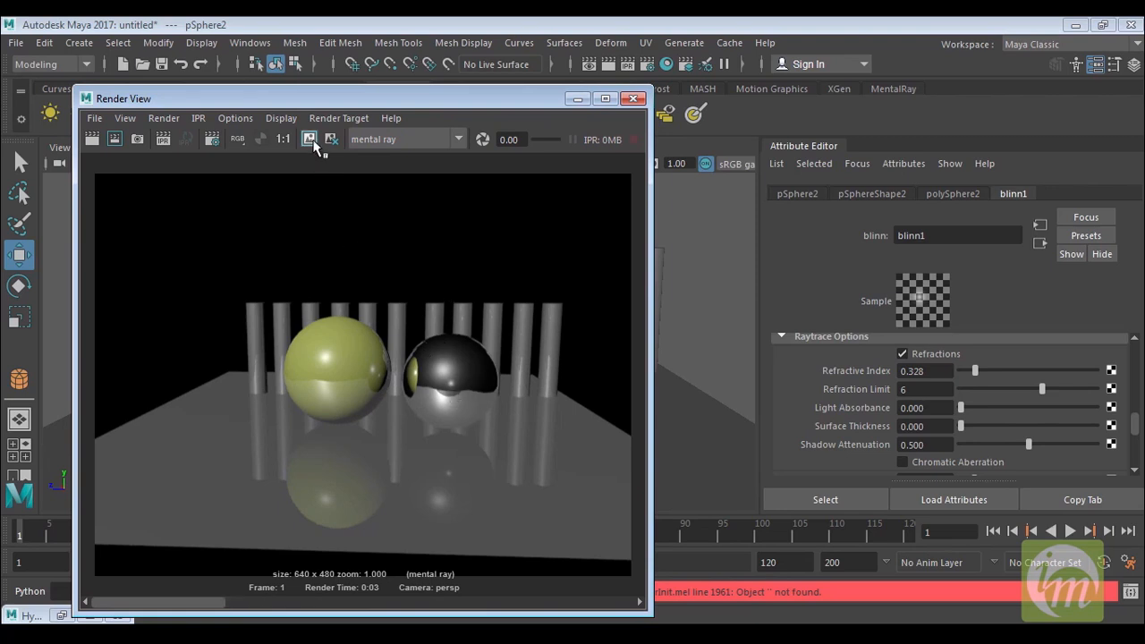
left_click(575, 99)
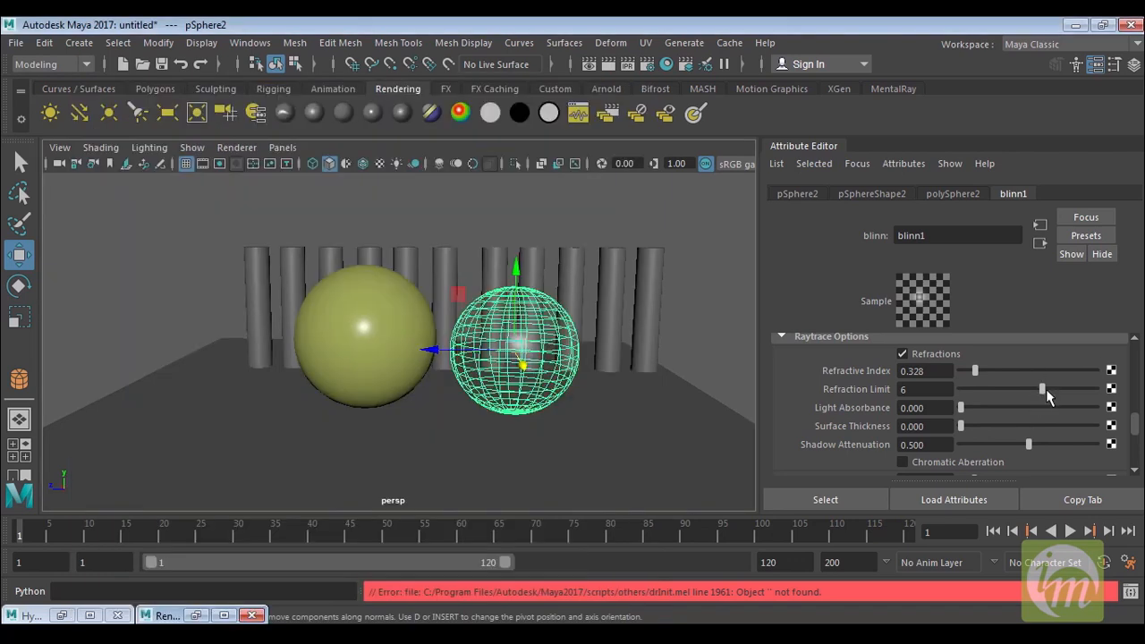
Step: Set the transparent sphere's Refraction Limit to 7, Light Absorbance to about 3.375 and Surface Thickness to about 0.231, and render the scene
left_click_drag(1071, 394, 1027, 394)
left_click_drag(962, 413, 1007, 411)
left_click_drag(961, 426, 992, 427)
left_click(188, 616)
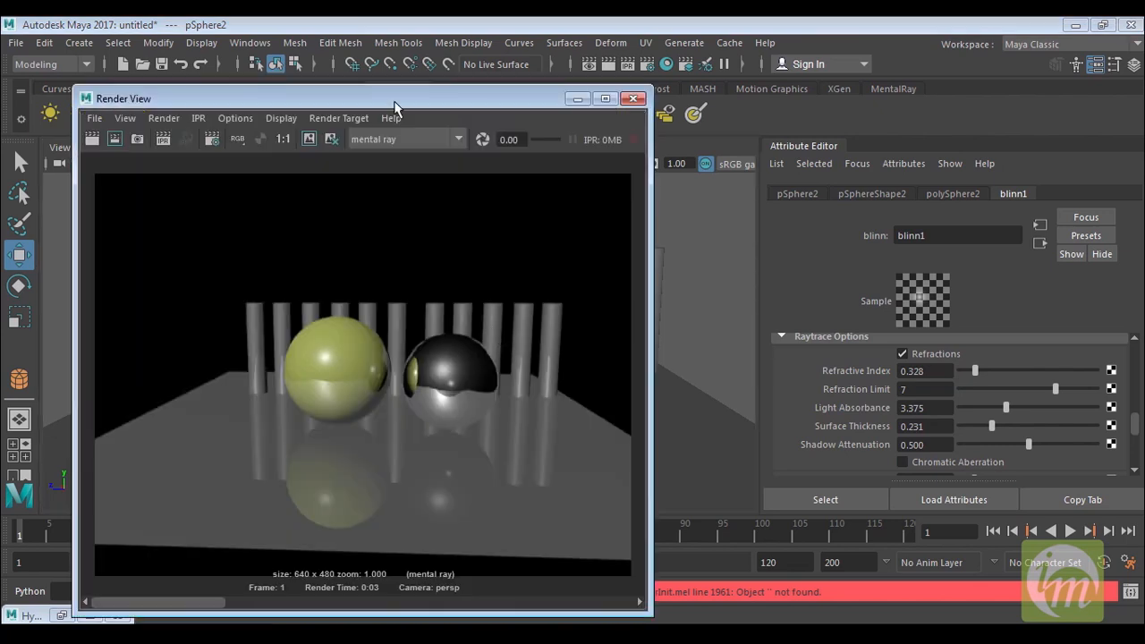
left_click_drag(185, 99, 238, 87)
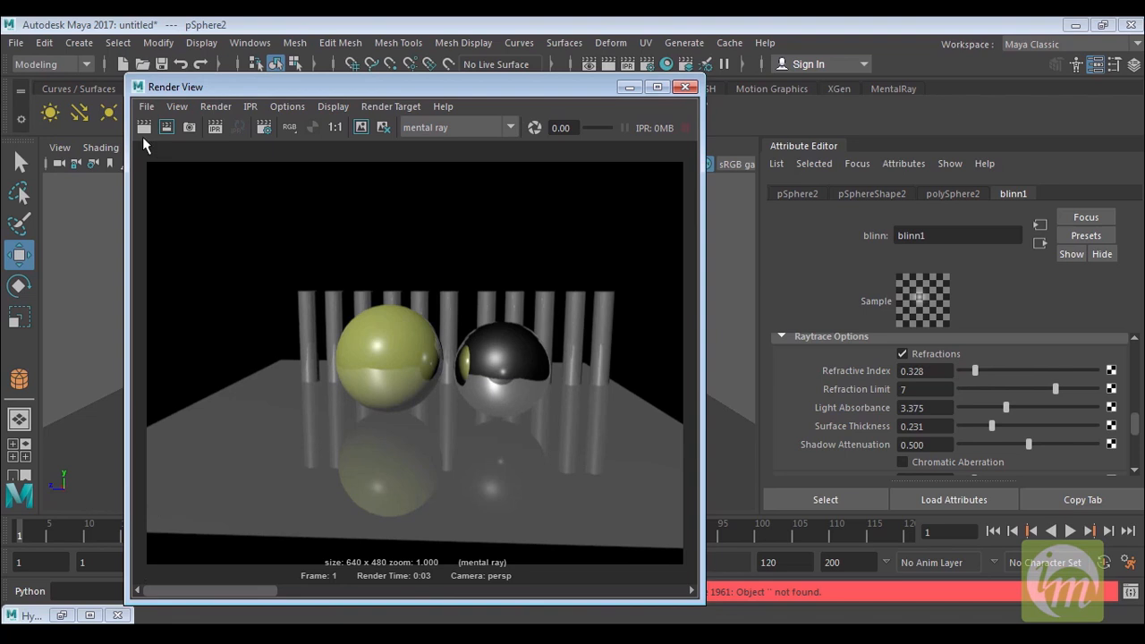
left_click(144, 128)
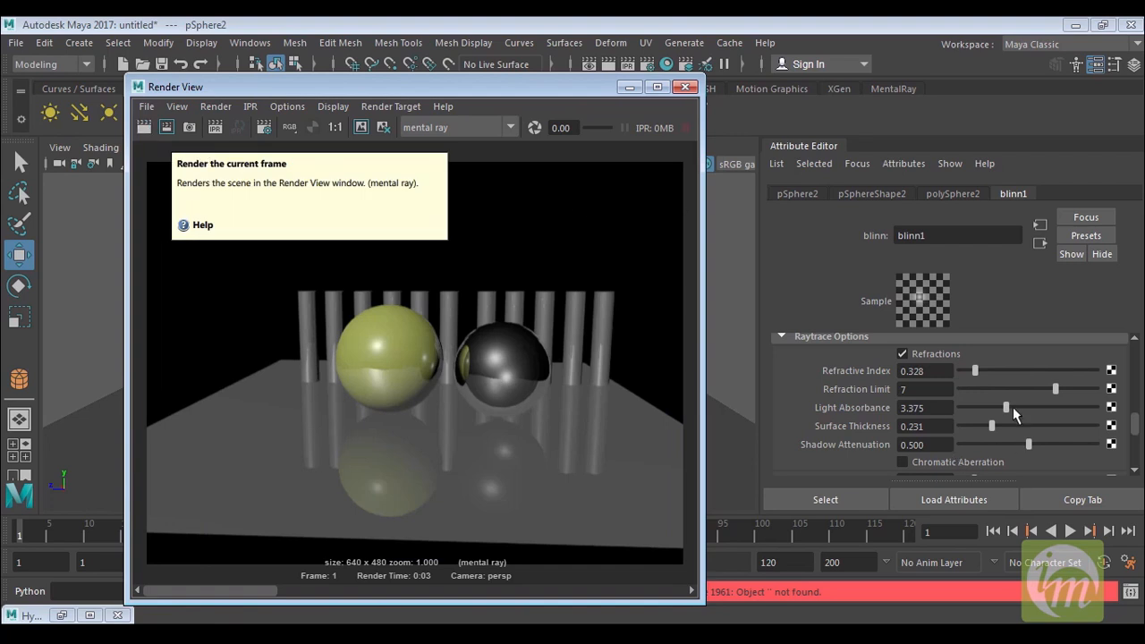
Step: Set the Blinn's Refractive Index to 1, Refraction Limit to 1, Light Absorbance to about 4.125 and Surface Thickness to about 0.512, and re-render
left_click(949, 370)
left_click_drag(889, 375, 891, 376)
left_click_drag(975, 371, 1007, 372)
type("1")
key("Return")
left_click_drag(1059, 392, 1017, 408)
left_click_drag(1026, 428, 1030, 428)
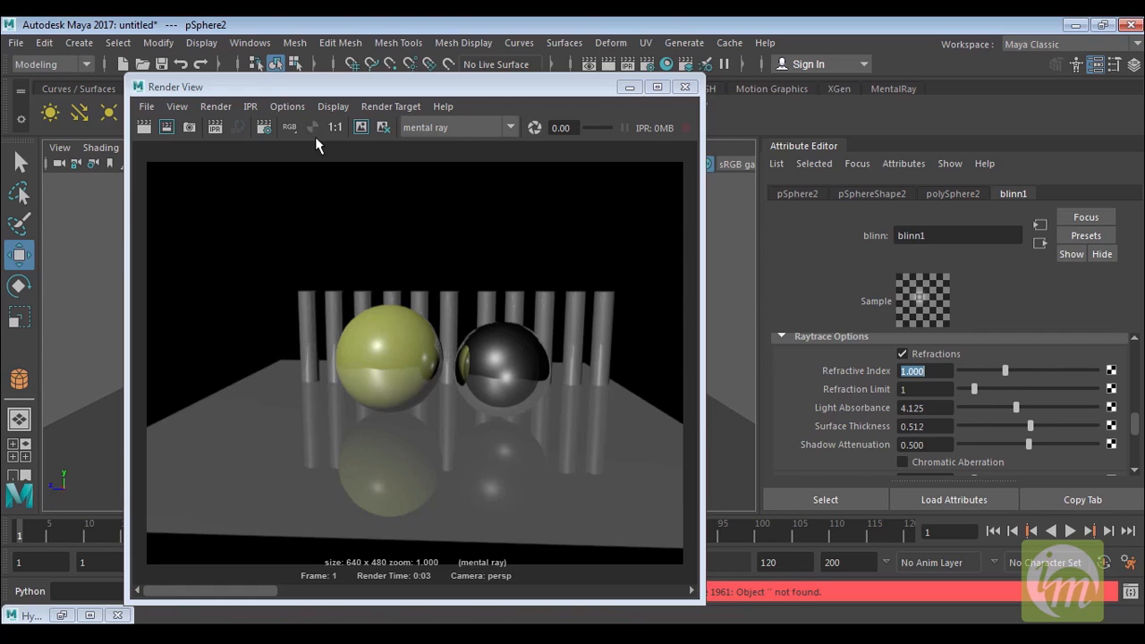
left_click(359, 128)
left_click(146, 128)
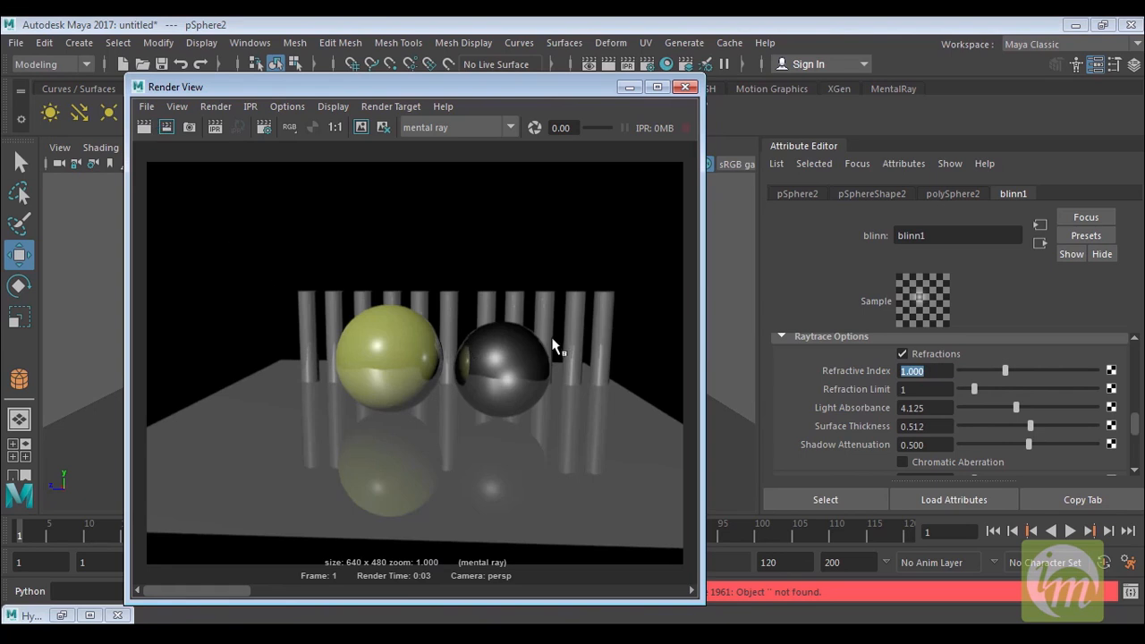
Step: Set the Blinn's Shadow Attenuation to 0.35, enable Chromatic Aberration and render the scene again
left_click_drag(1028, 444, 1008, 444)
left_click(952, 461)
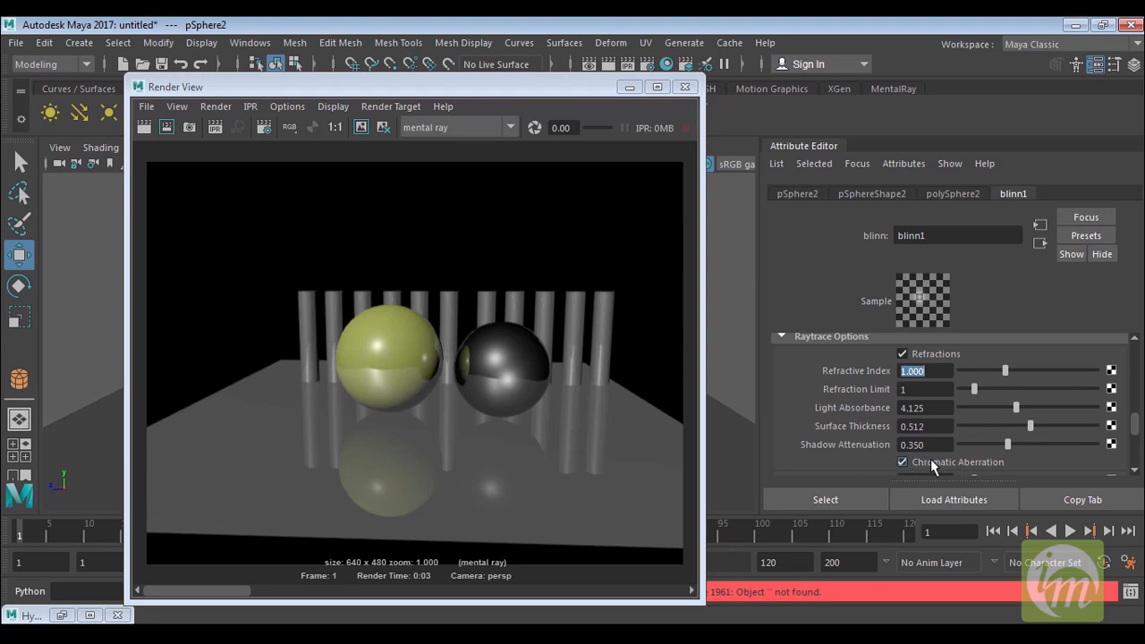
left_click(144, 128)
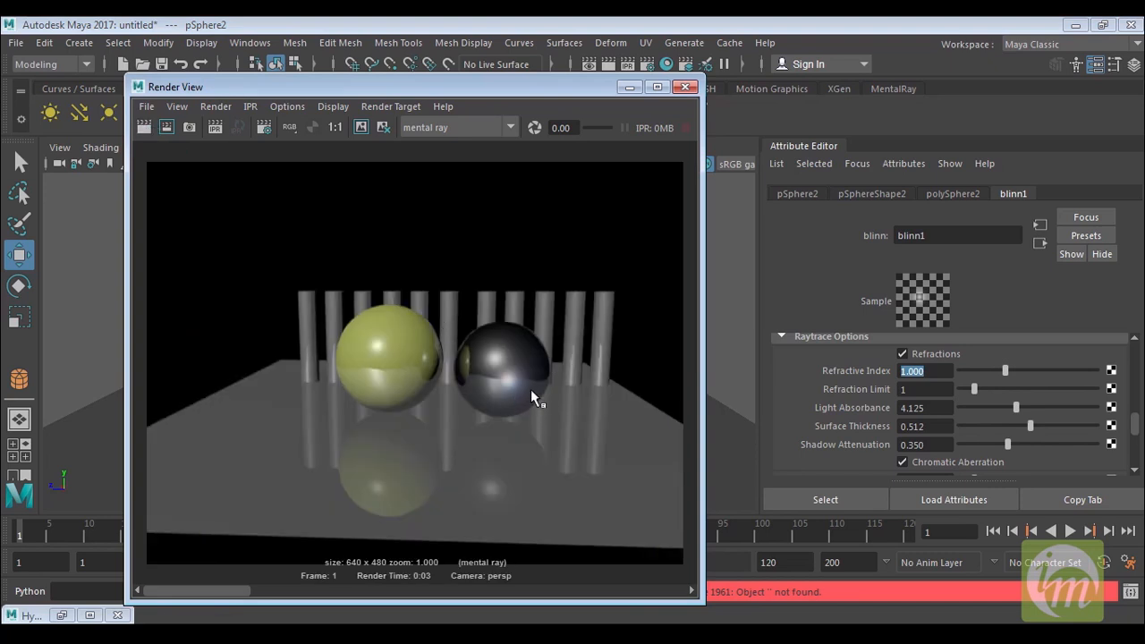
Step: Minimize the render, create a spot light and raise it above the spheres
left_click(637, 90)
left_click_drag(567, 334, 617, 364, "alt")
right_click_drag(617, 365, 592, 206, "alt")
middle_click_drag(585, 294, 569, 339, "alt")
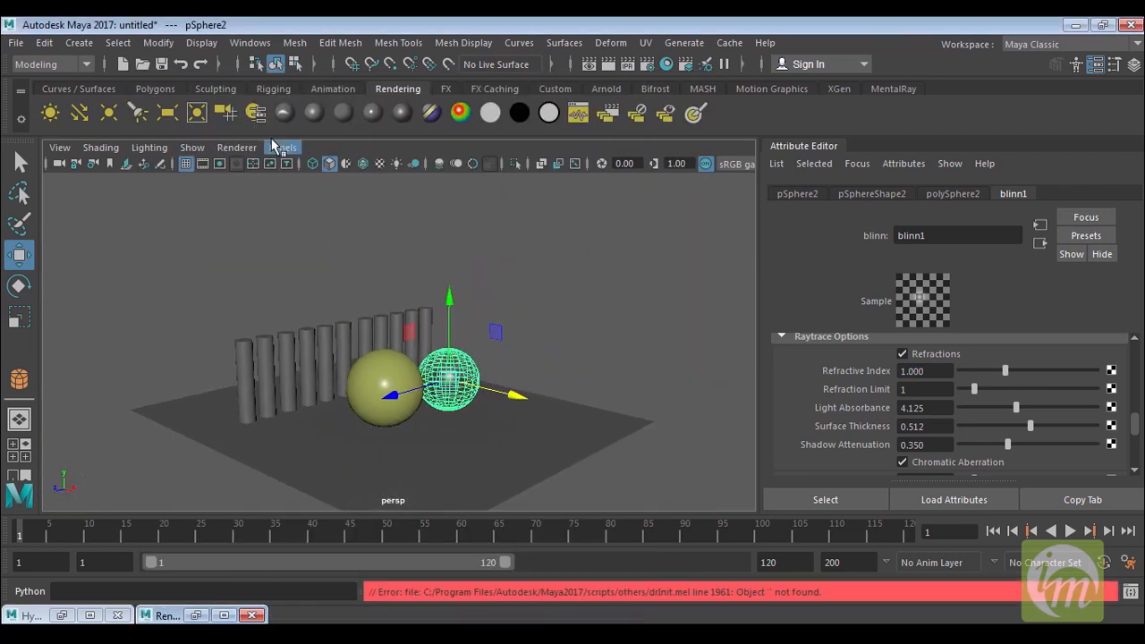
left_click(139, 116)
left_click_drag(514, 402, 469, 159, "alt")
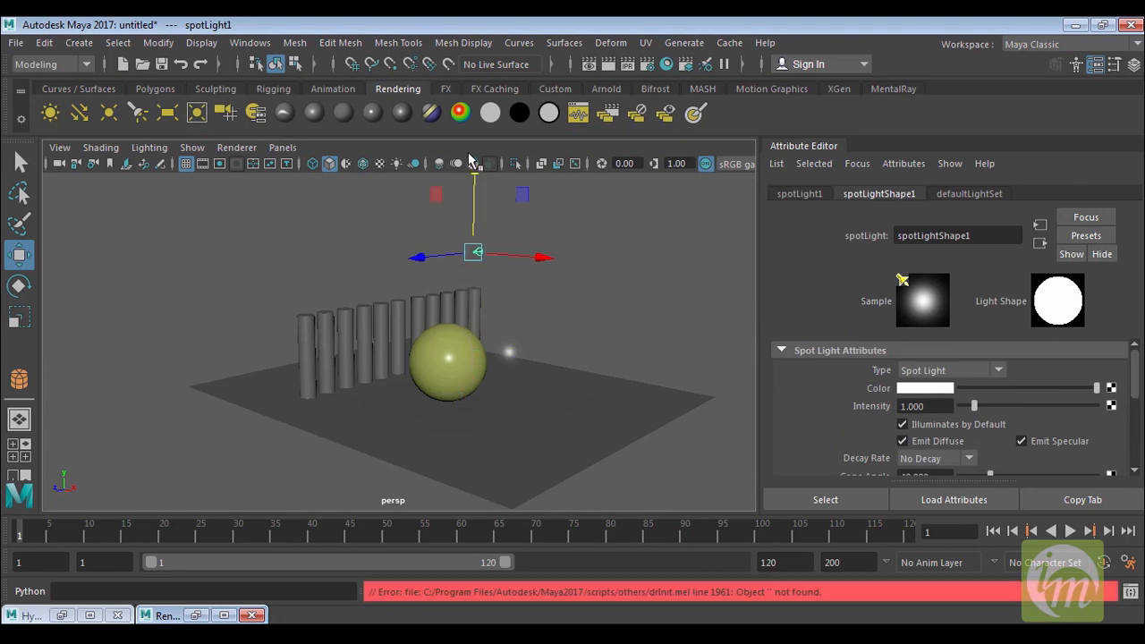
Step: Raise the spot light further and aim it down at the floor beside the spheres using its light manipulator
left_click_drag(522, 247, 448, 167, "alt")
middle_click_drag(504, 320, 529, 277, "alt")
key("t")
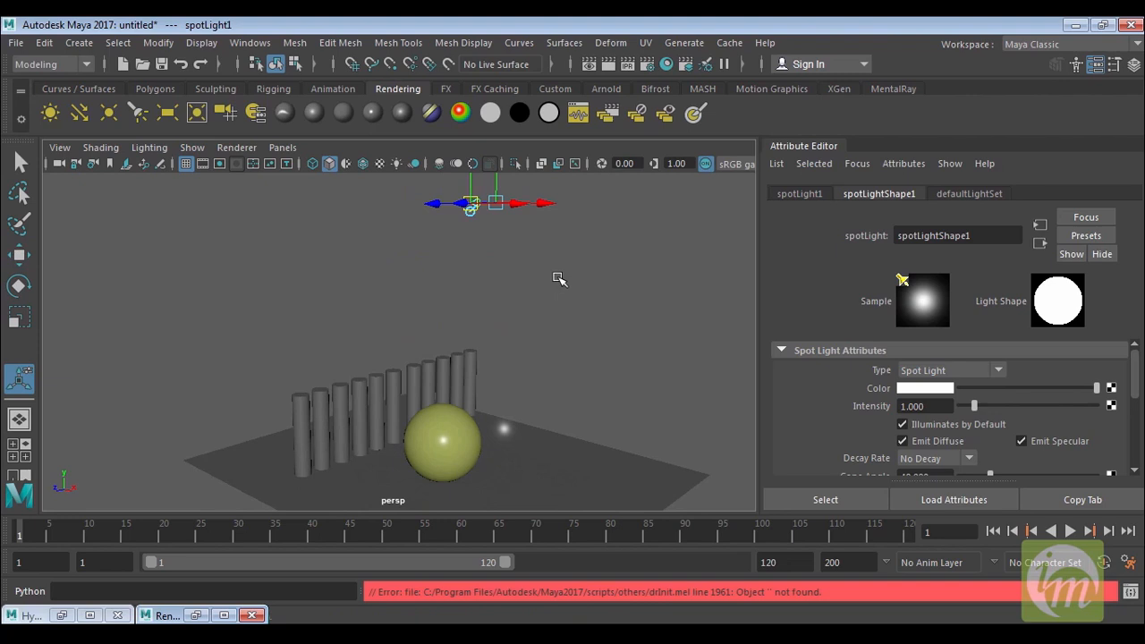
left_click_drag(529, 283, 496, 271, "alt")
left_click_drag(491, 183, 304, 143)
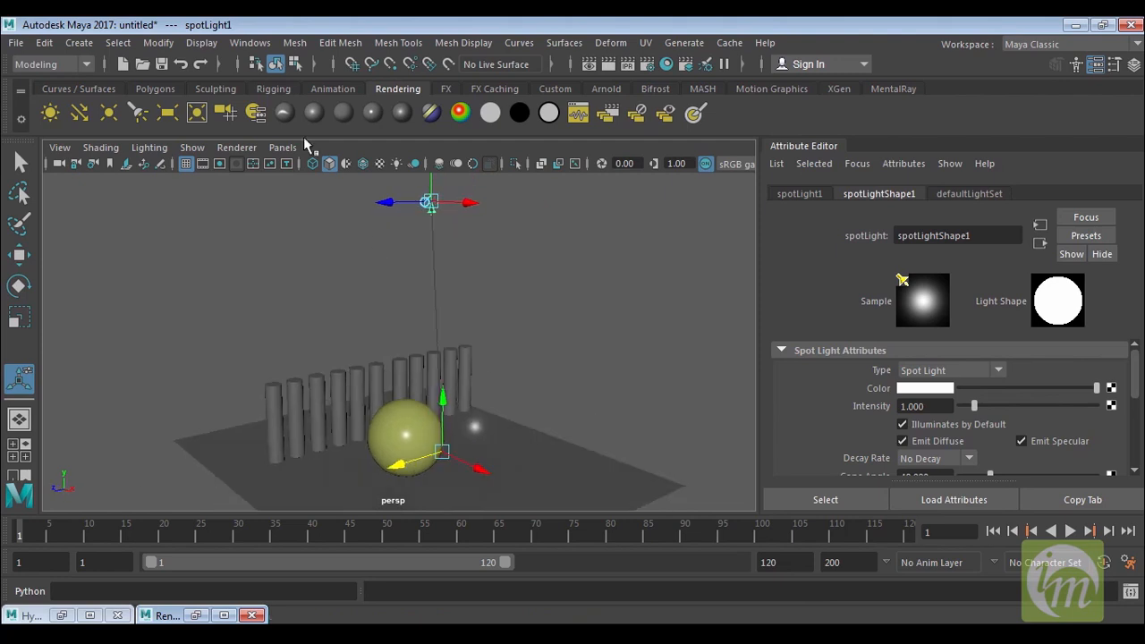
Step: Light the viewport with all scene lights and check where the spot light falls on the floor
left_click(161, 147)
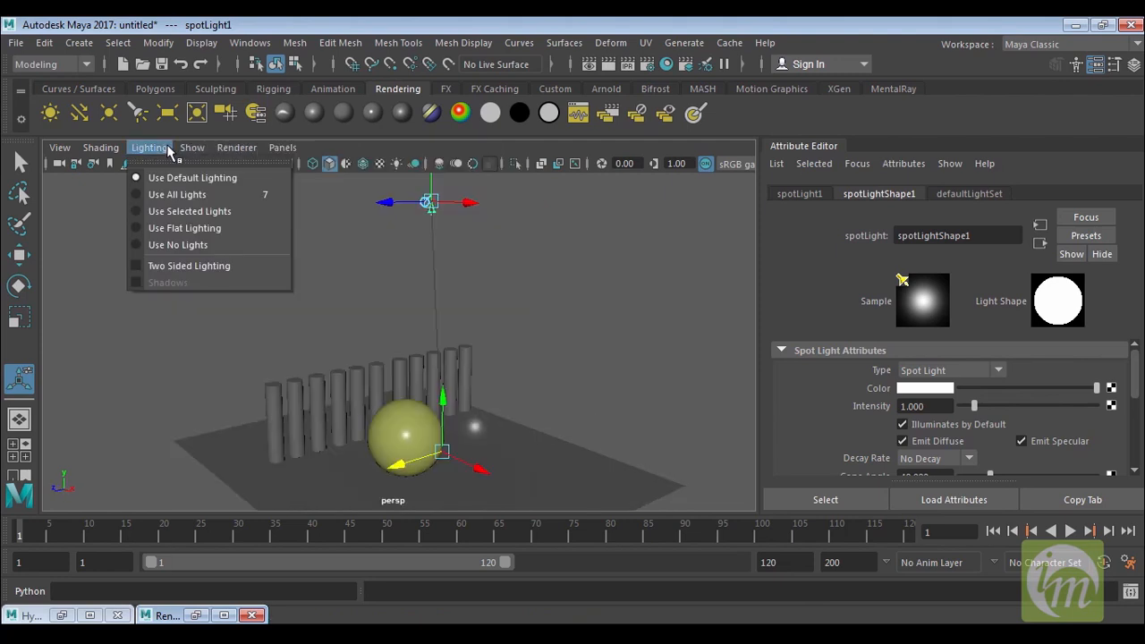
left_click(179, 194)
mouse_move(571, 407)
left_mouse_down("alt")
mouse_move(551, 415)
mouse_move(554, 399)
mouse_move(591, 412)
left_mouse_up("alt")
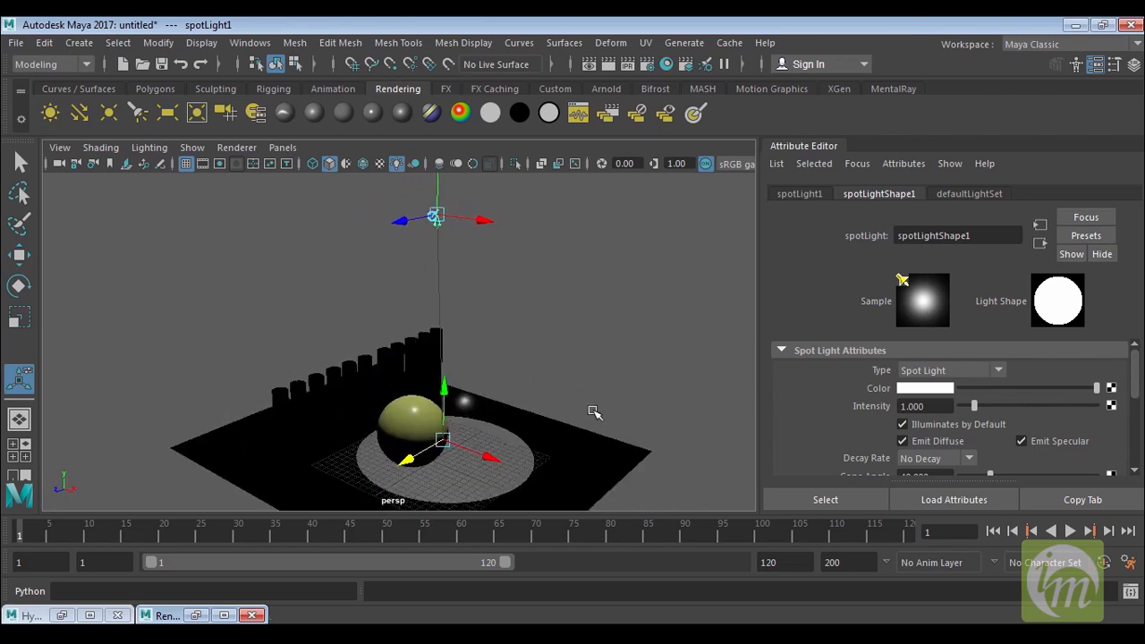
middle_click_drag(593, 412, 596, 400, "alt")
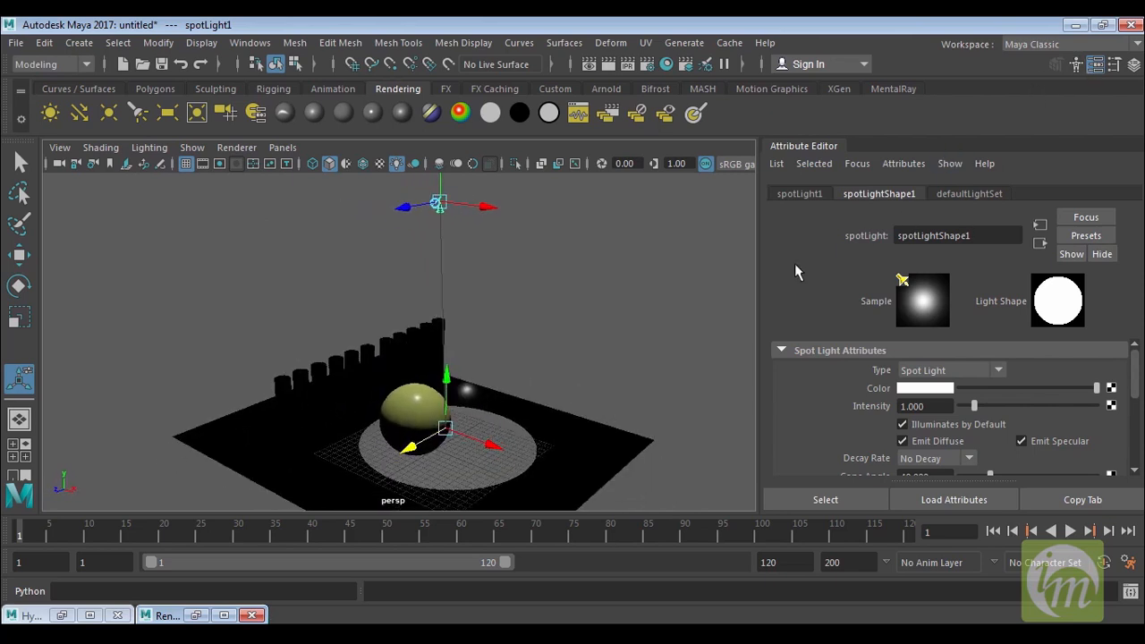
Step: Widen the spot light's Cone Angle to about 77.6 and set its Penumbra Angle to 10
left_click_drag(1135, 382, 1135, 399)
left_click_drag(995, 398, 1105, 413)
left_click_drag(680, 397, 624, 447, "alt")
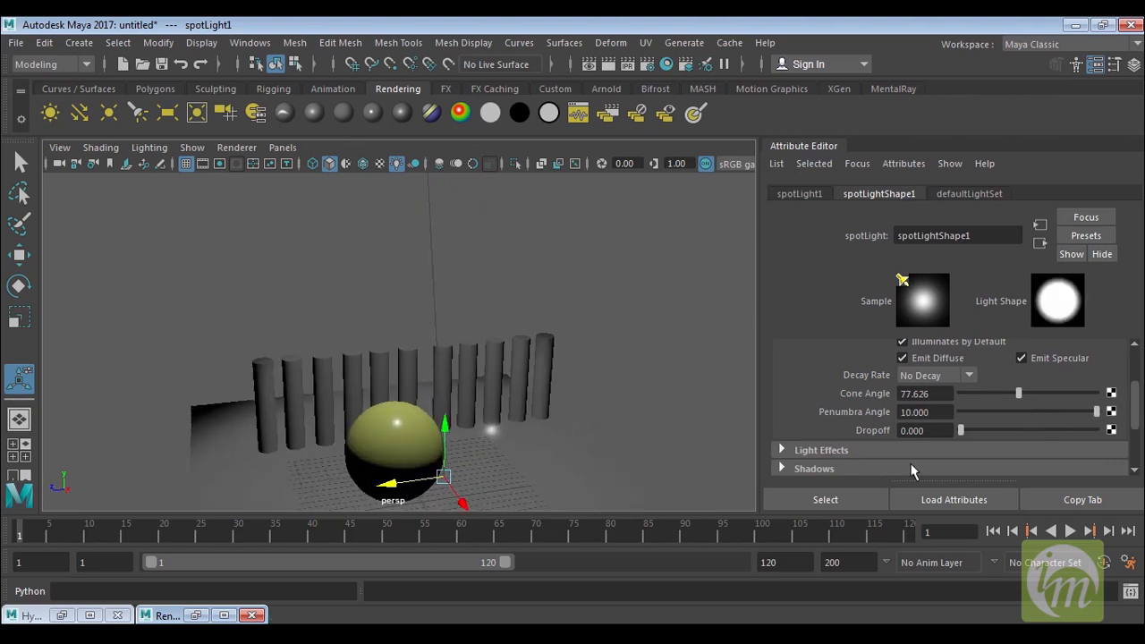
Step: Check the spot light's Raytrace Shadow Attributes and render the spheres from a front view
scroll(933, 443, "down", 3)
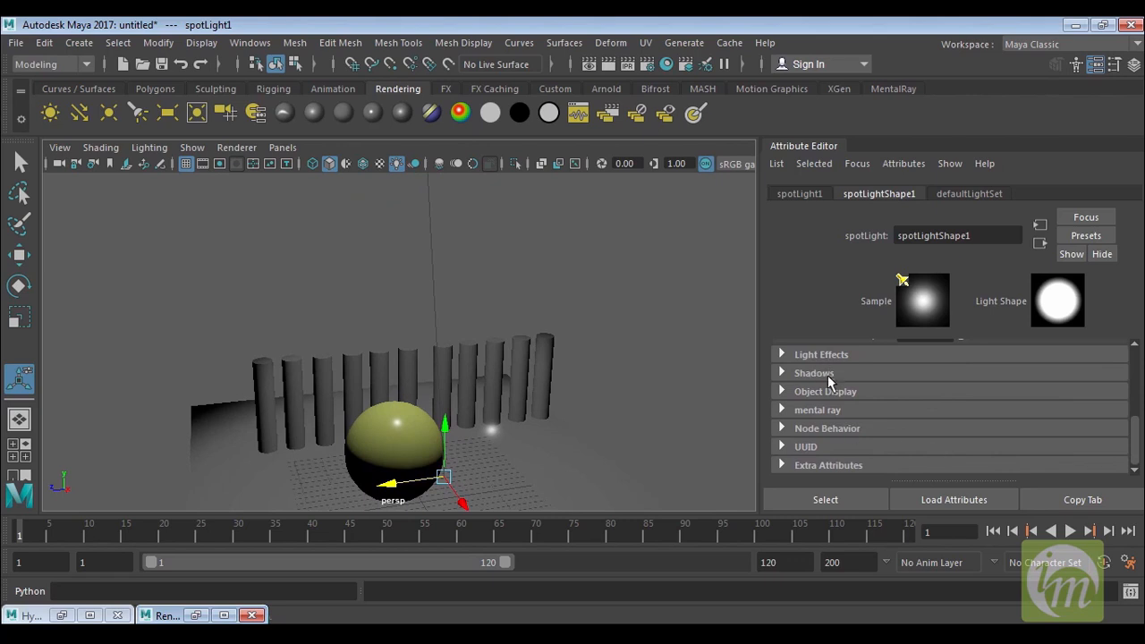
left_click(814, 373)
scroll(995, 429, "down", 8)
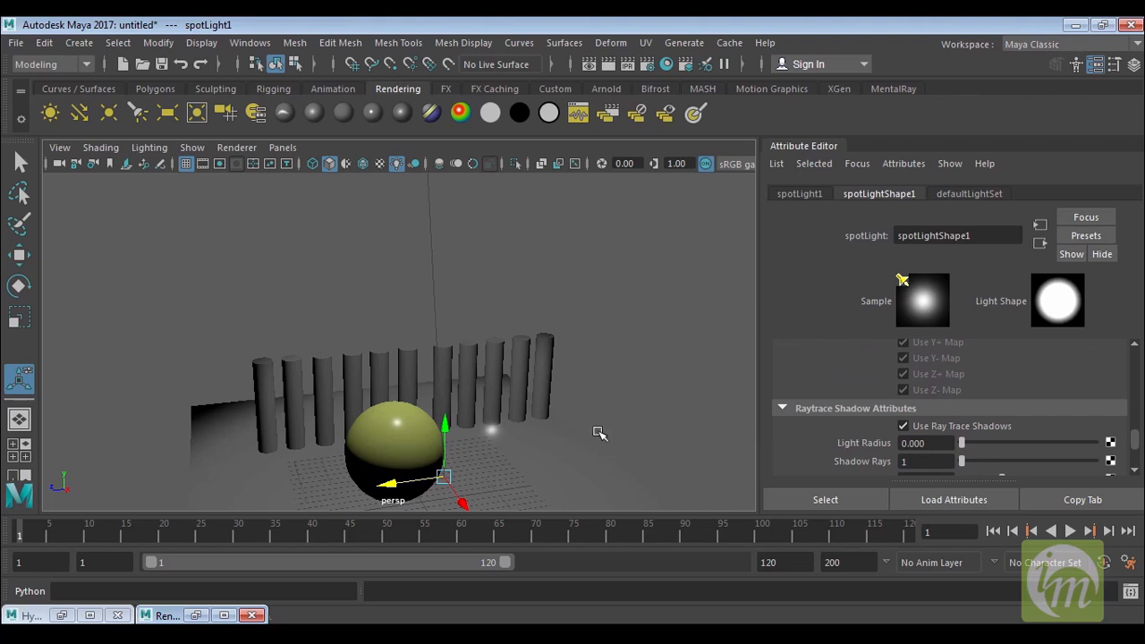
left_click_drag(529, 409, 586, 385, "alt")
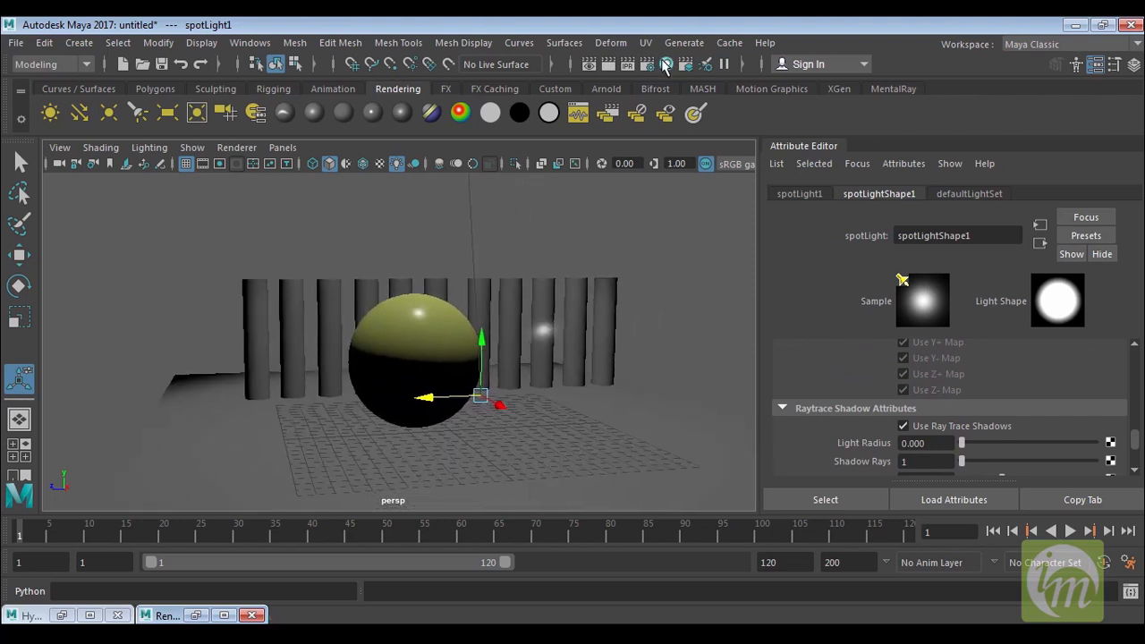
left_click(608, 65)
left_click_drag(371, 90, 759, 49)
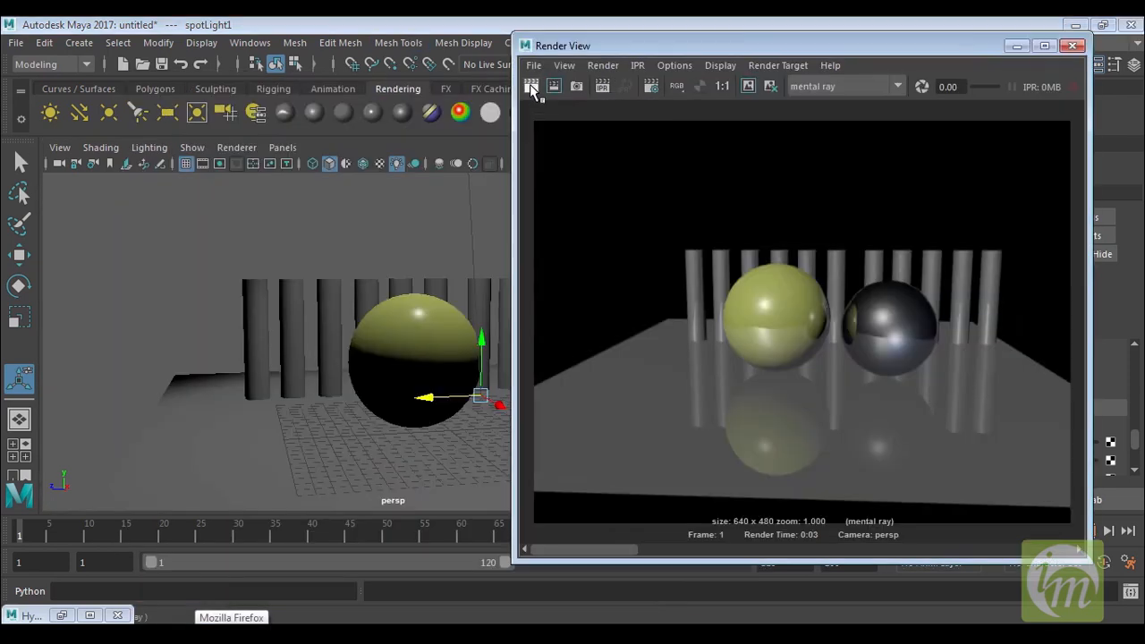
left_click(531, 87)
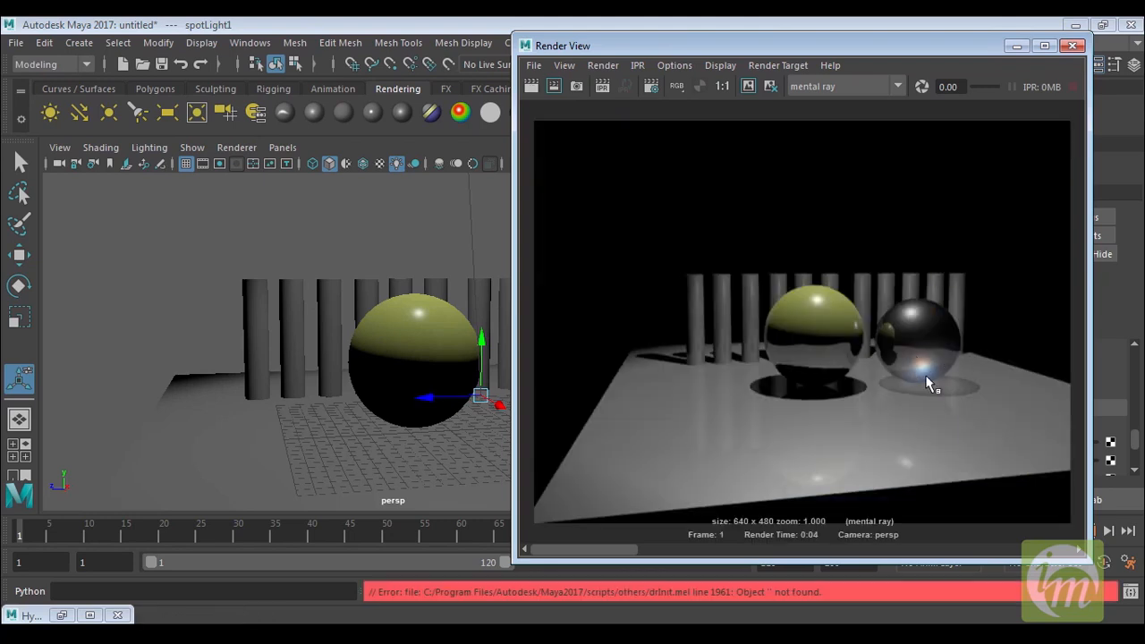
Step: Compare the rendered shadows with the spot light's raytrace shadow settings and minimize the render
left_click_drag(800, 44, 504, 20)
left_click(1103, 25)
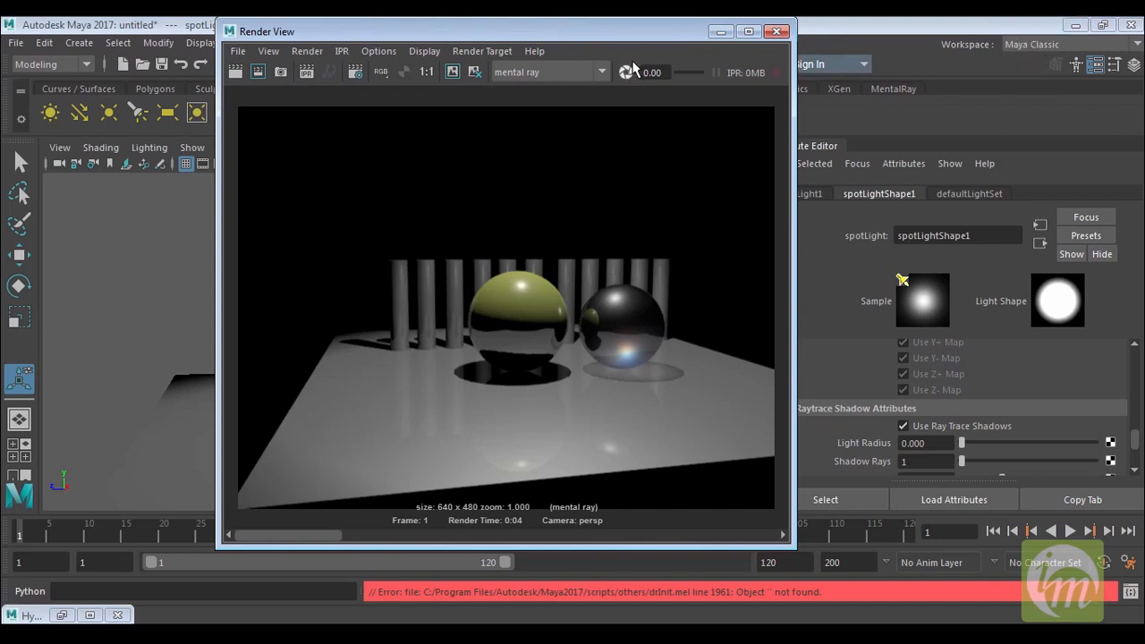
left_click_drag(650, 36, 515, 38)
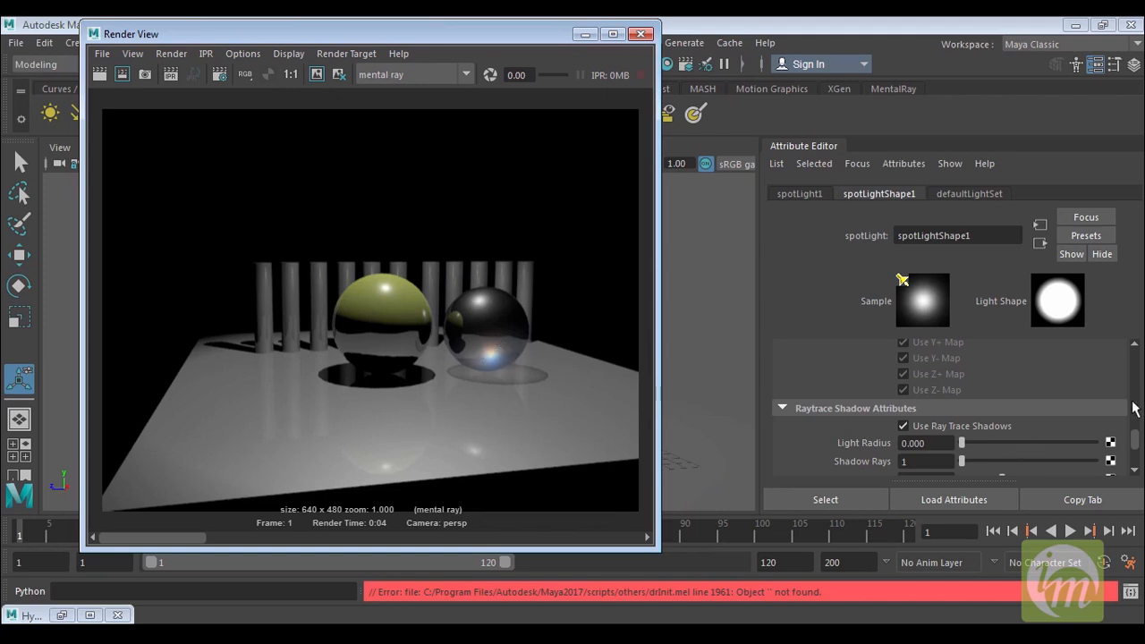
scroll(1137, 440, "down", 3)
scroll(1136, 443, "up", 2)
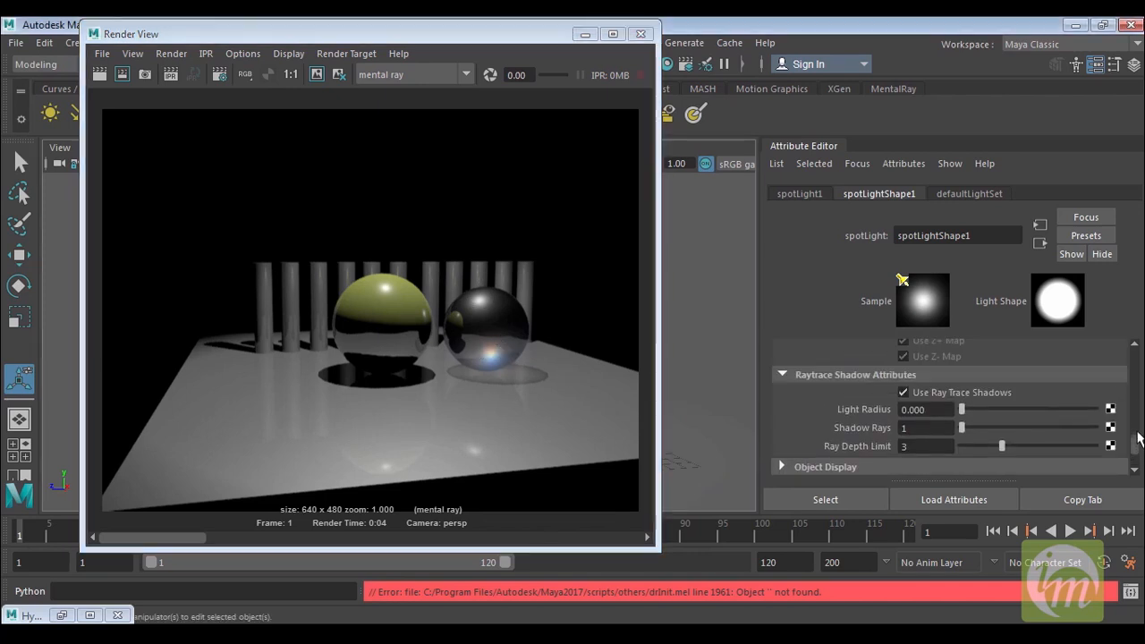
scroll(1138, 438, "down", 1)
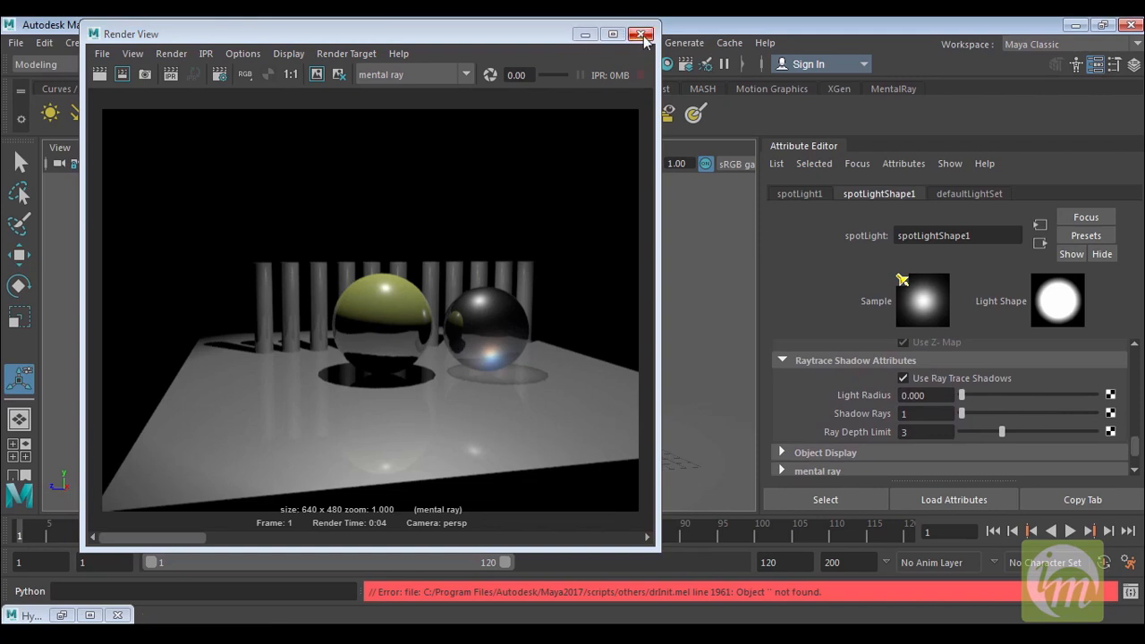
left_click(586, 34)
Step: Select the transparent sphere, show its Blinn raytrace options and reopen the Render View beside them
left_click_drag(537, 332, 607, 347)
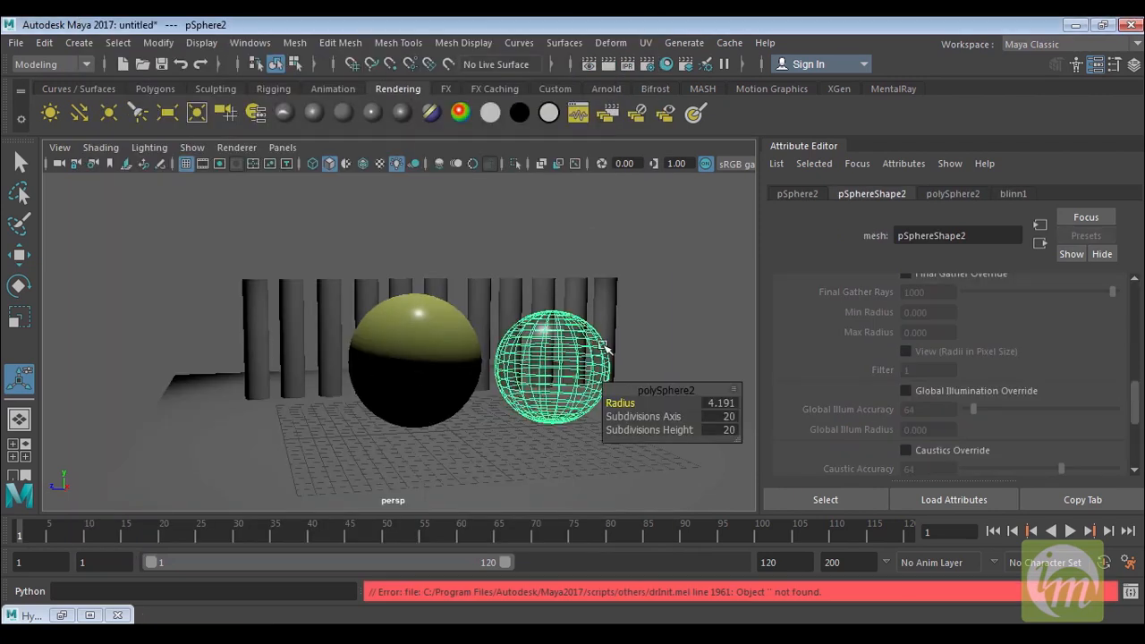
left_click(1014, 194)
scroll(1132, 422, "down", 2)
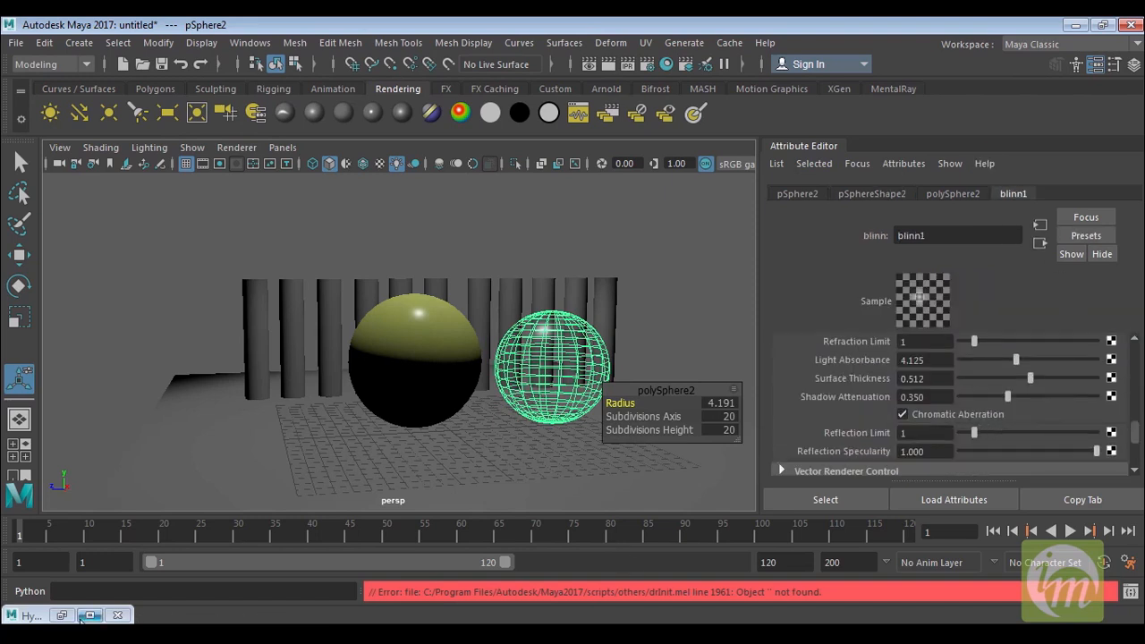
left_click(648, 65)
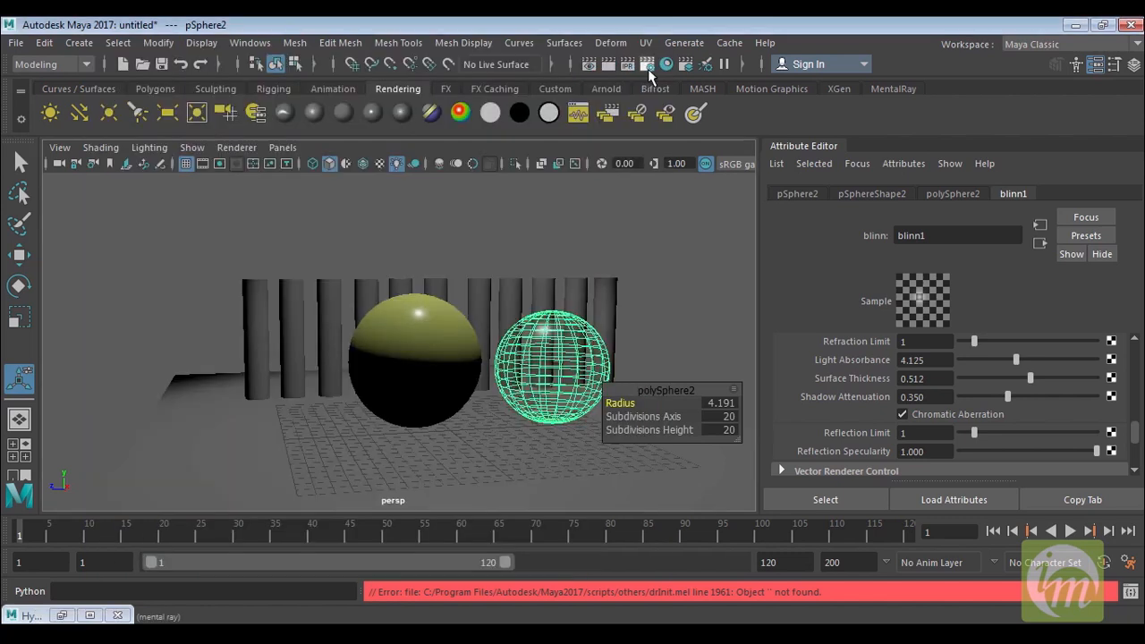
left_click(646, 61)
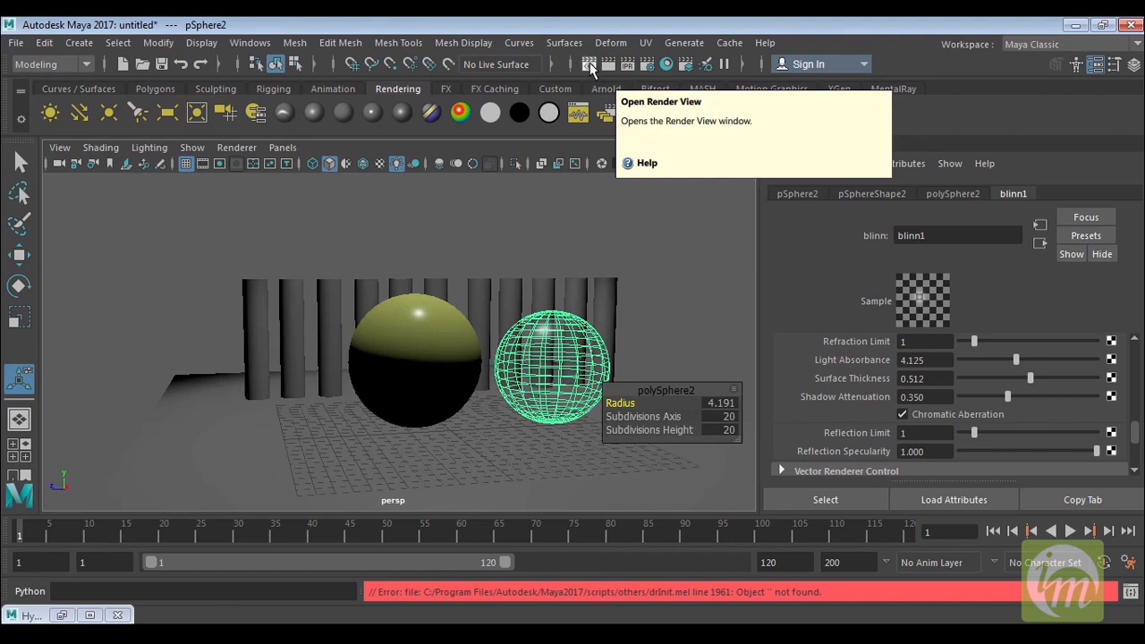
left_click(590, 66)
left_click_drag(560, 89, 489, 81)
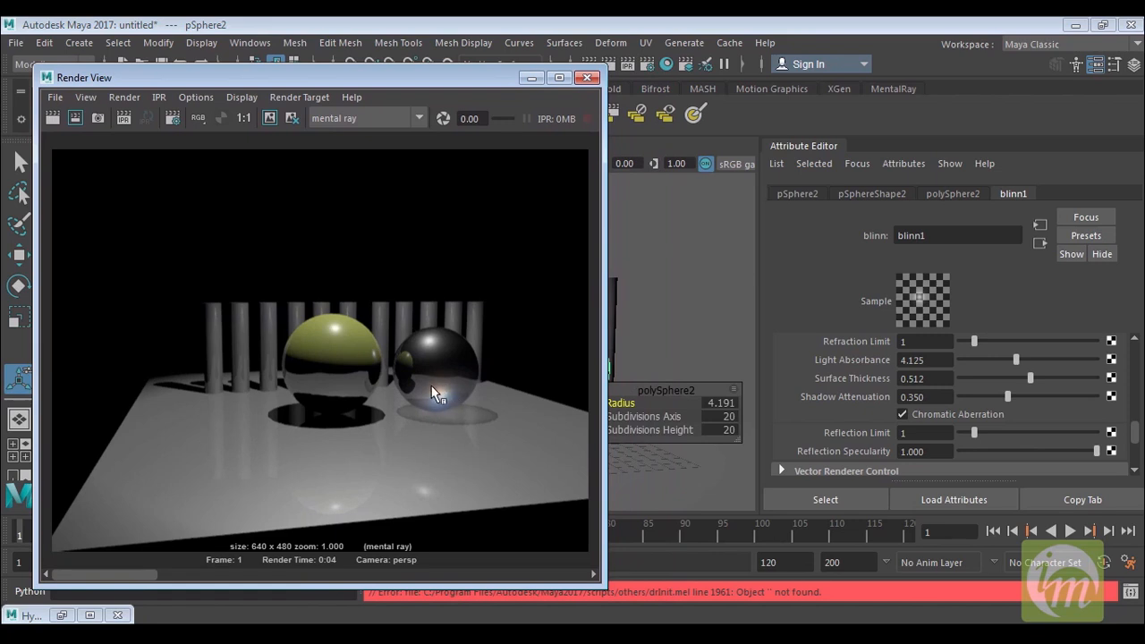
Step: Set the Blinn's Reflection Limit to 7 and Reflection Specularity to about 0.844, and render the scene
left_click_drag(975, 433, 1023, 437)
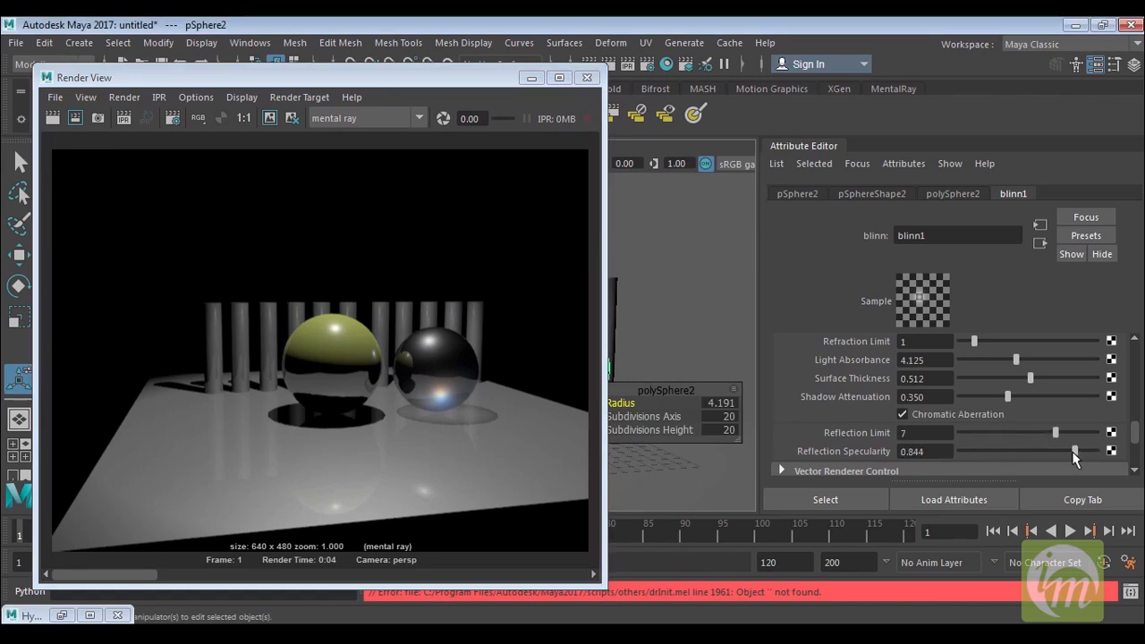
left_click_drag(401, 80, 417, 79)
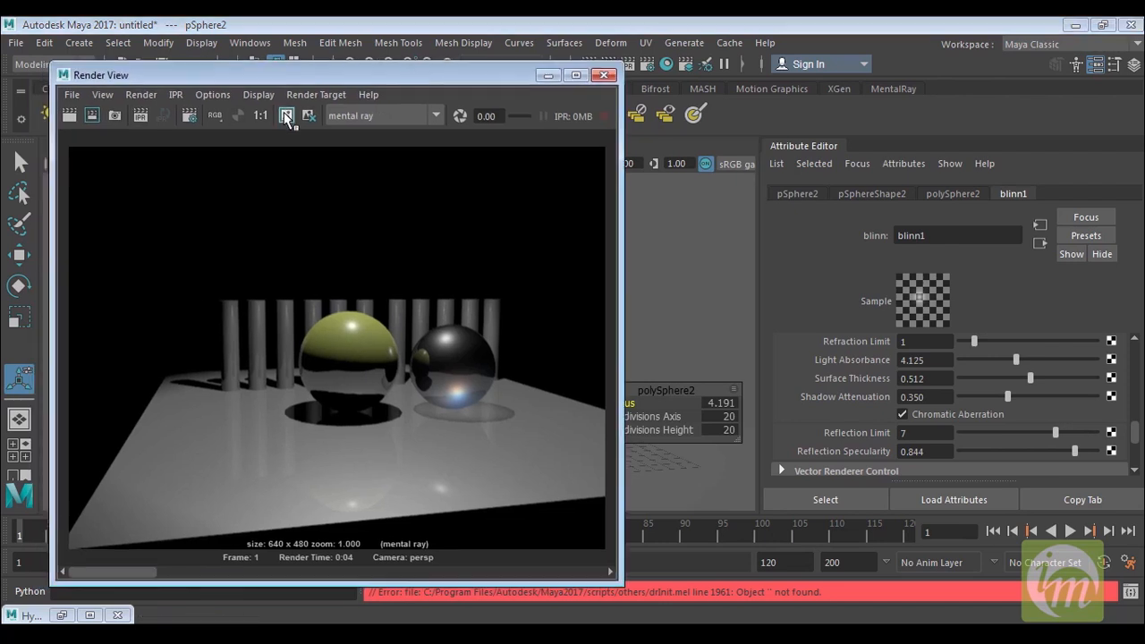
left_click(70, 116)
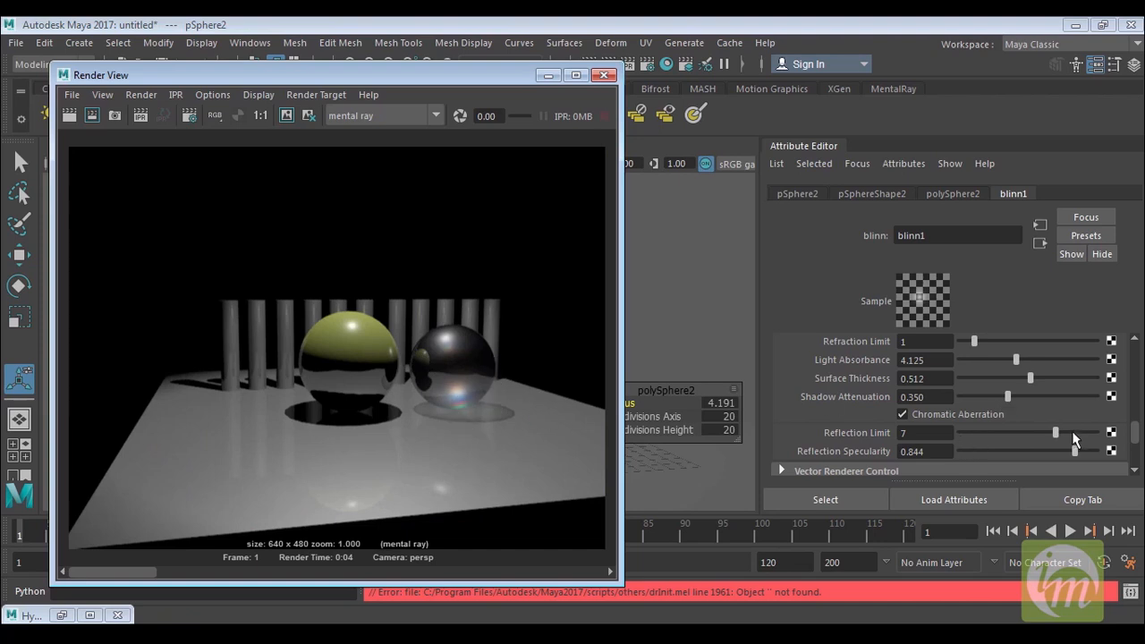
Step: Review the Blinn's refraction options, close the render and examine the two spheres from several angles
mouse_move(1139, 436)
left_mouse_down()
mouse_move(1139, 405)
mouse_move(1137, 432)
mouse_move(1136, 413)
left_mouse_up()
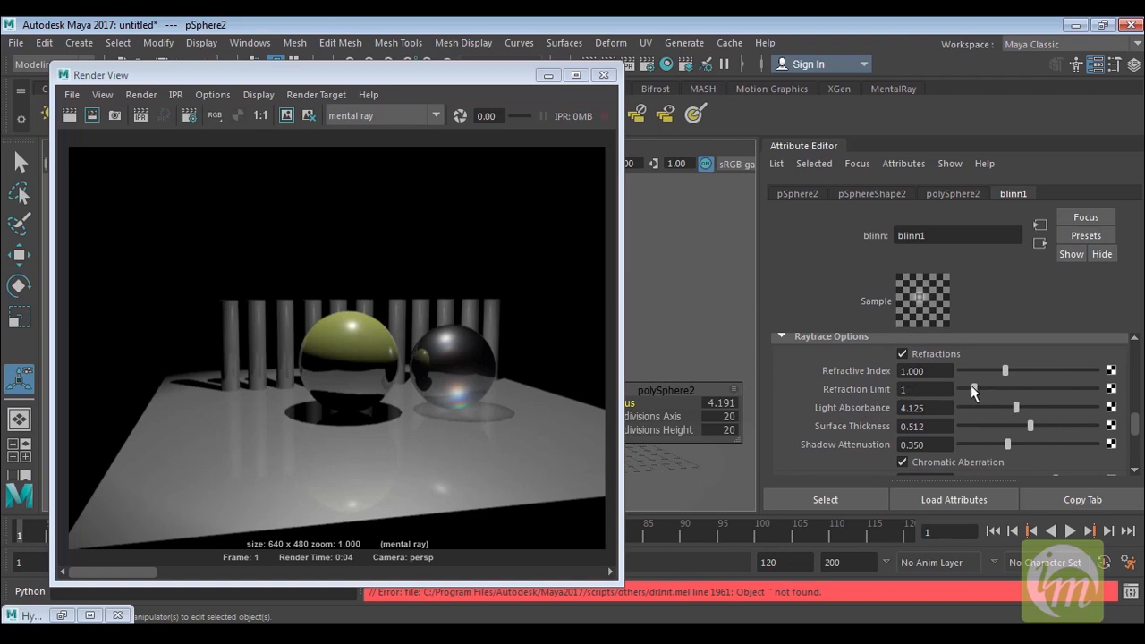
left_click(604, 74)
left_click_drag(646, 259, 623, 301, "alt")
middle_click_drag(625, 302, 631, 325, "alt")
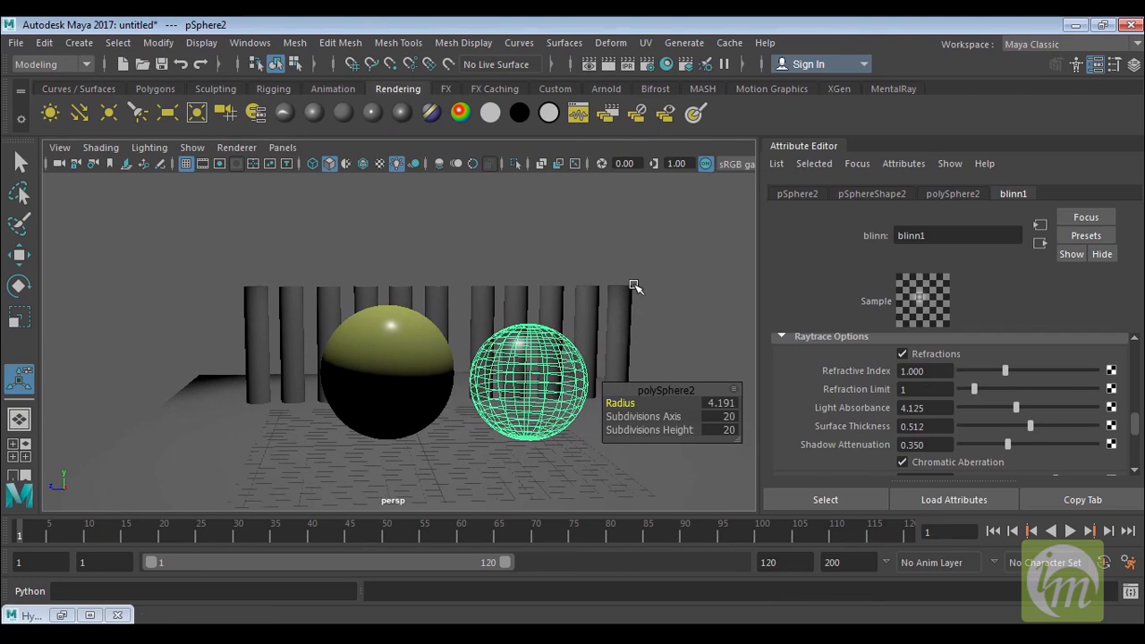
left_click_drag(634, 285, 501, 387, "alt")
middle_click_drag(501, 386, 616, 349, "alt")
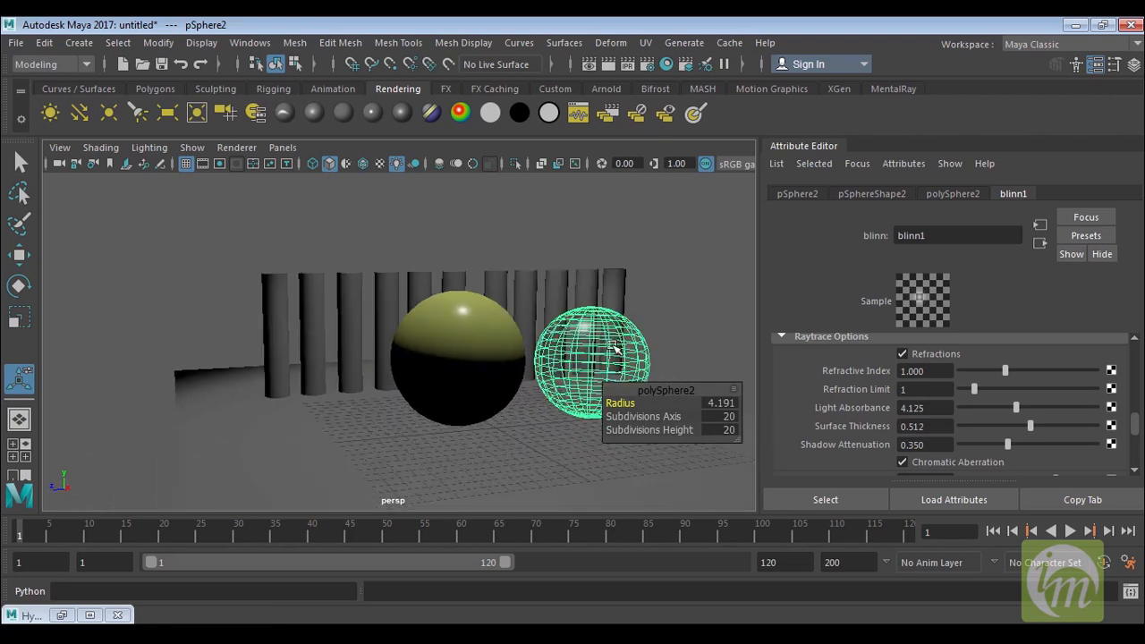
left_click_drag(663, 322, 576, 344, "alt")
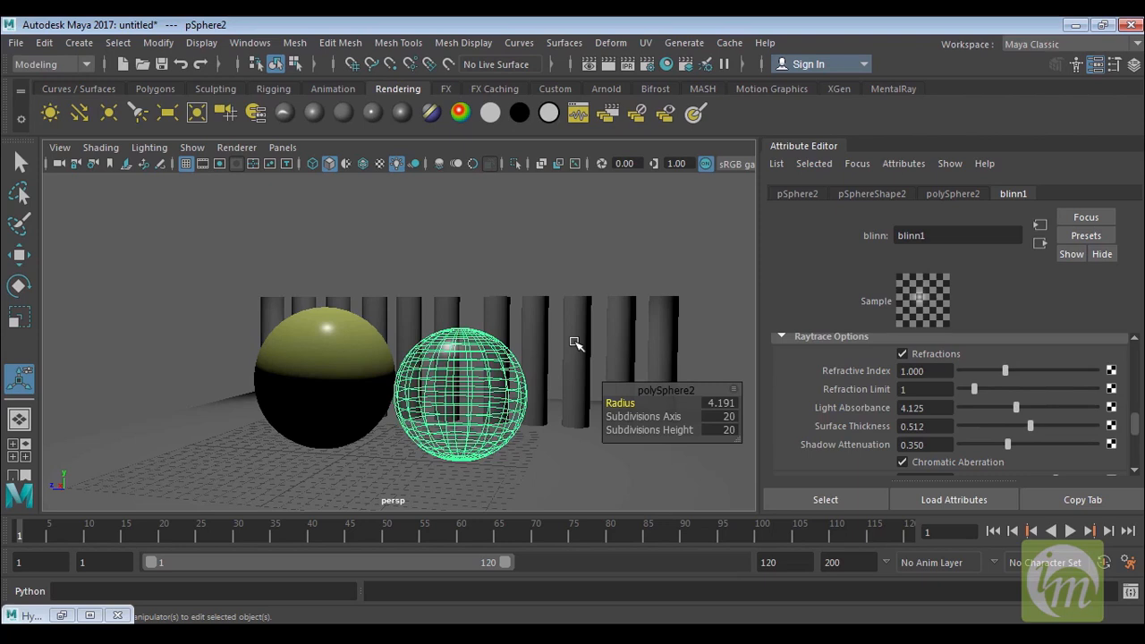
left_click_drag(532, 350, 562, 402, "alt")
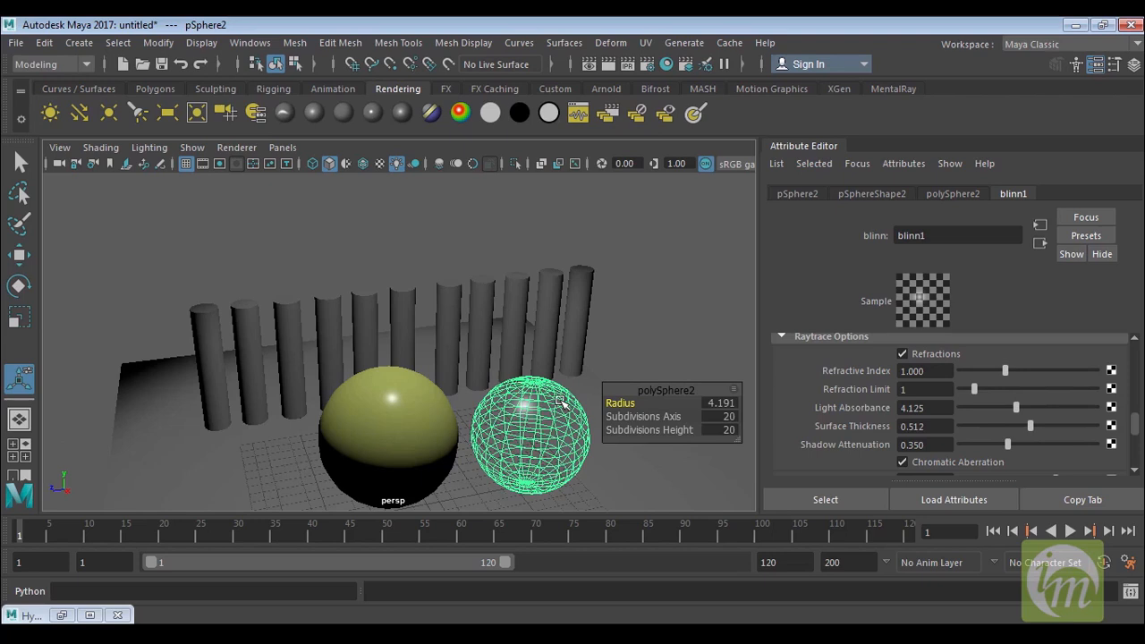
left_click_drag(524, 402, 514, 379, "alt")
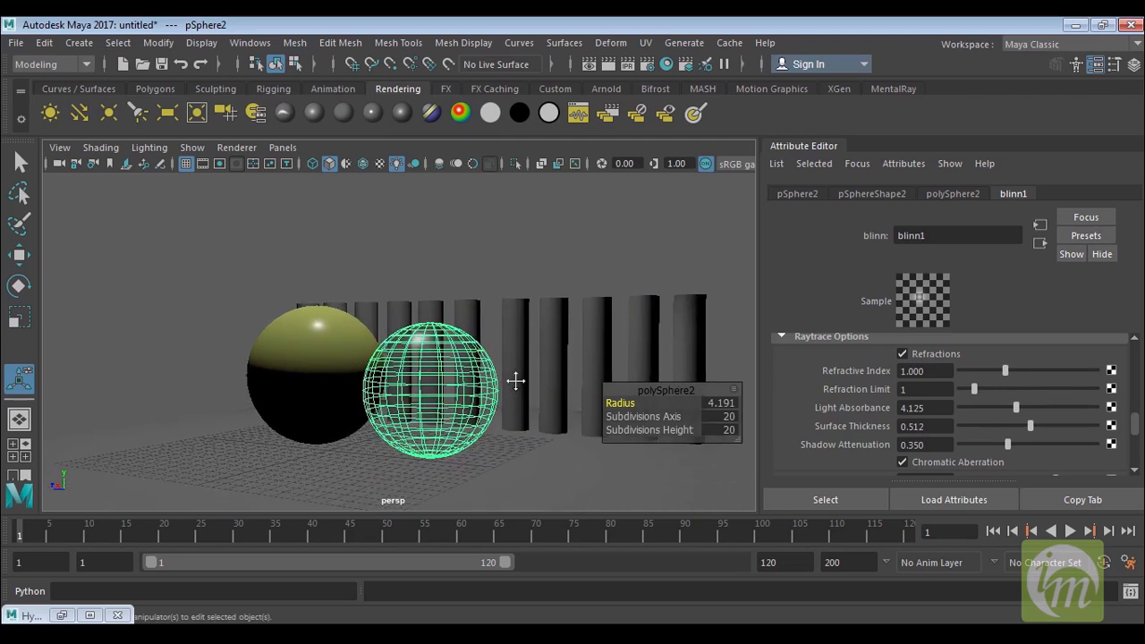